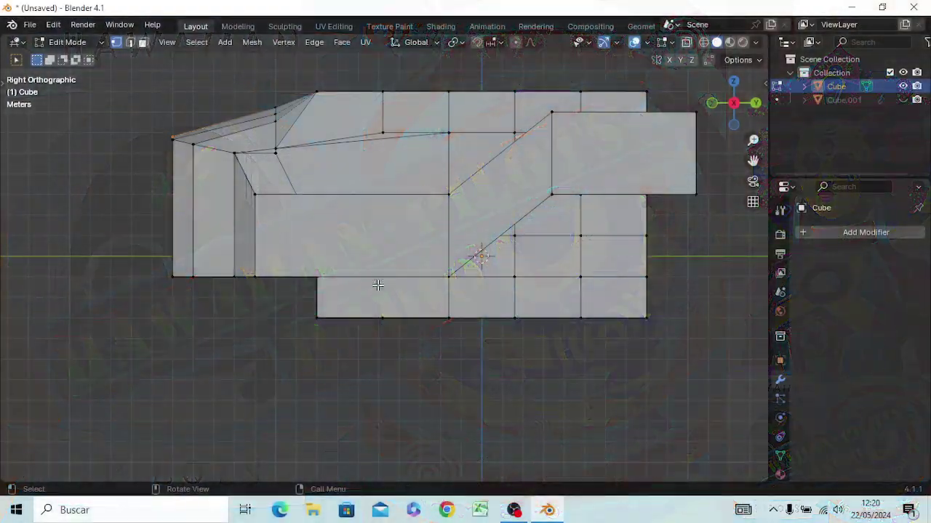
# Delete the mesh's front face and refill the hole with a new face.
pyautogui.hotkey('alt', 'Tab')
pyautogui.hotkey('alt', 'Tab')
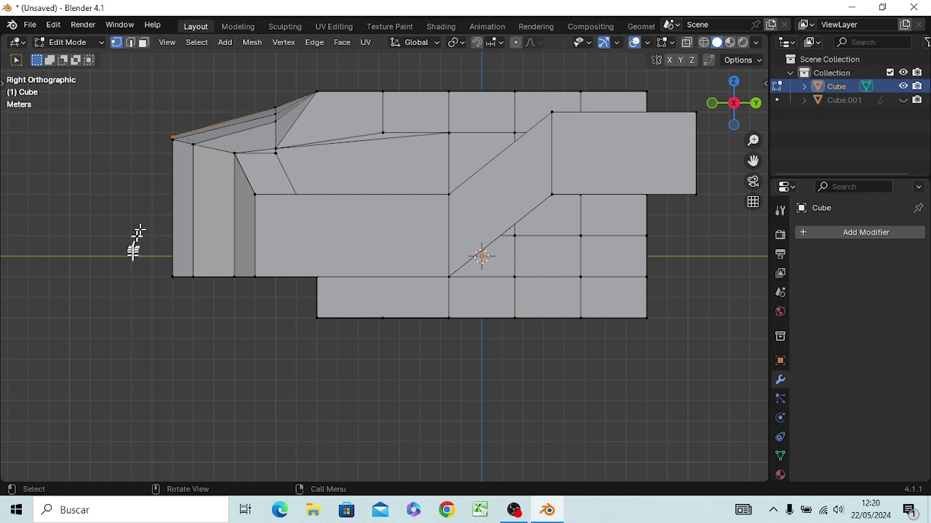
pyautogui.moveTo(132, 294)
pyautogui.mouseDown(button='middle')
pyautogui.moveTo(181, 308)
pyautogui.moveTo(184, 332)
pyautogui.moveTo(214, 340)
pyautogui.moveTo(299, 320)
pyautogui.moveTo(276, 315)
pyautogui.mouseUp(button='middle')
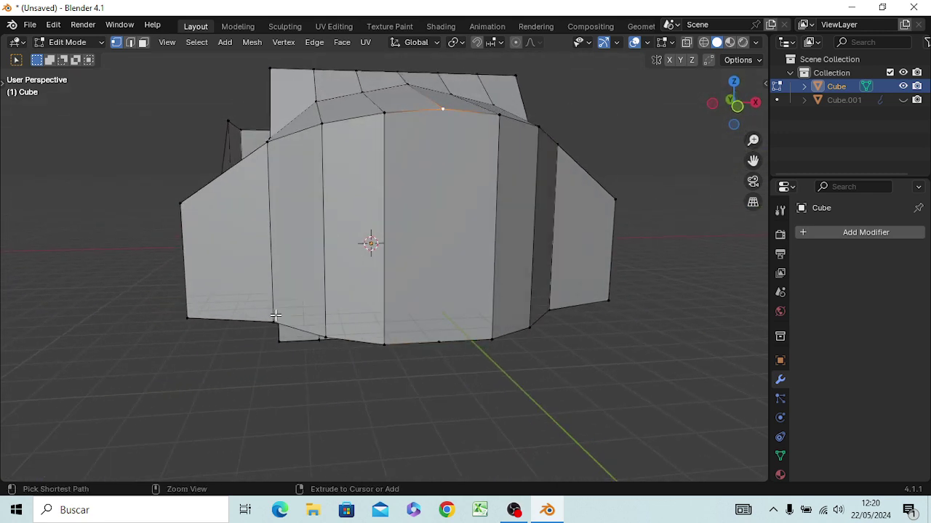
pyautogui.press('ctrl+KP_Add')
pyautogui.press('x')
pyautogui.press('f')
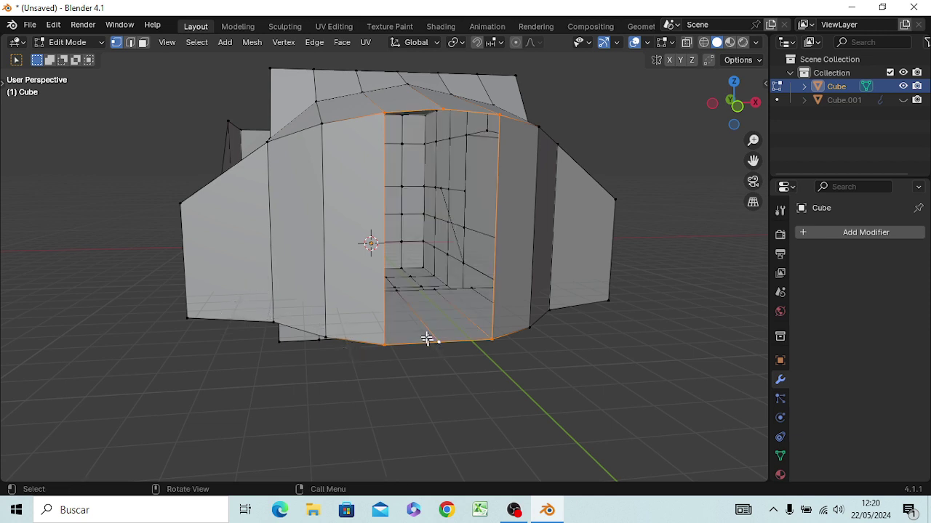
pyautogui.press('f')
# Split the refilled front face with a vertical edge joining its bottom and top vertices.
pyautogui.click(443, 384)
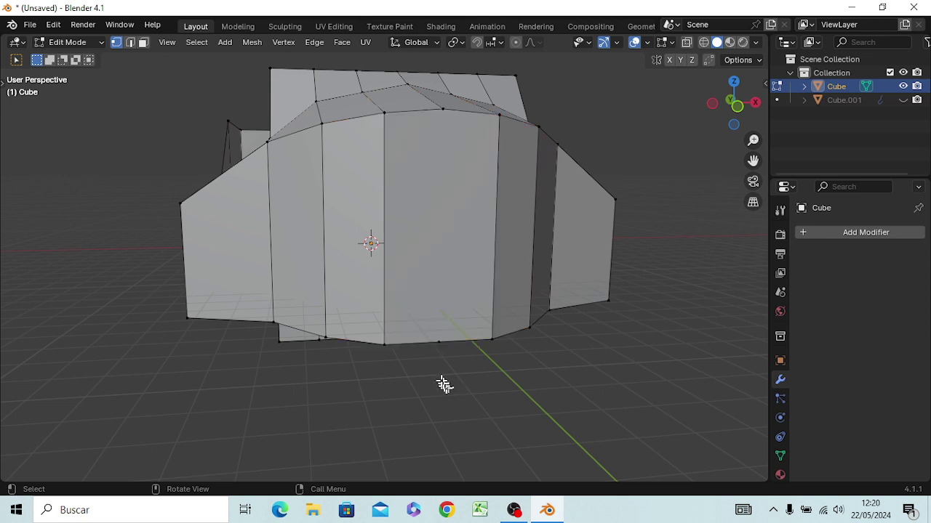
pyautogui.click(437, 346)
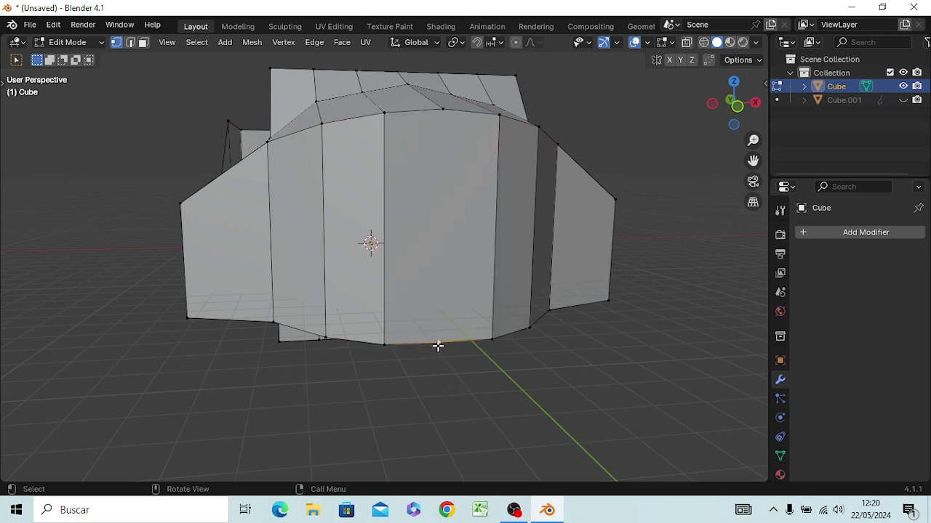
pyautogui.keyDown('ctrl'); pyautogui.click(442, 112); pyautogui.keyUp('ctrl')
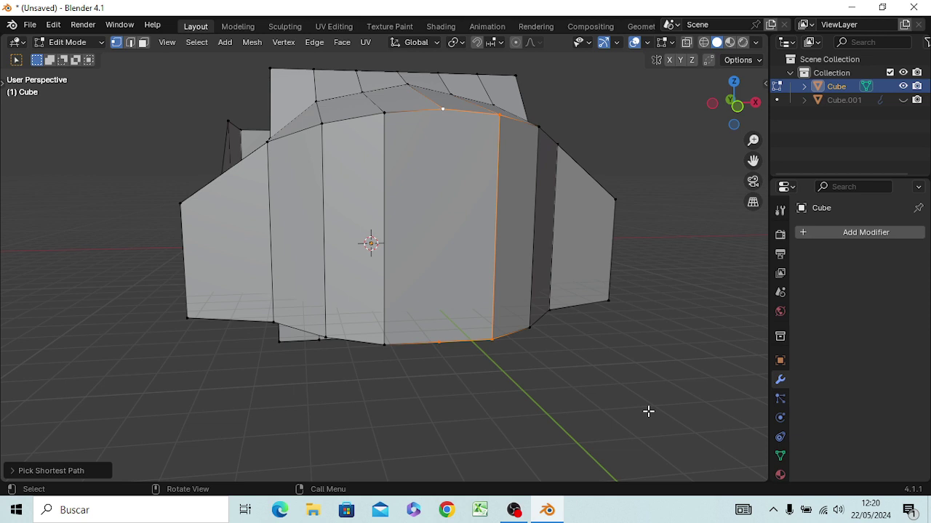
pyautogui.hotkey('ctrl', 'shift', 'z')
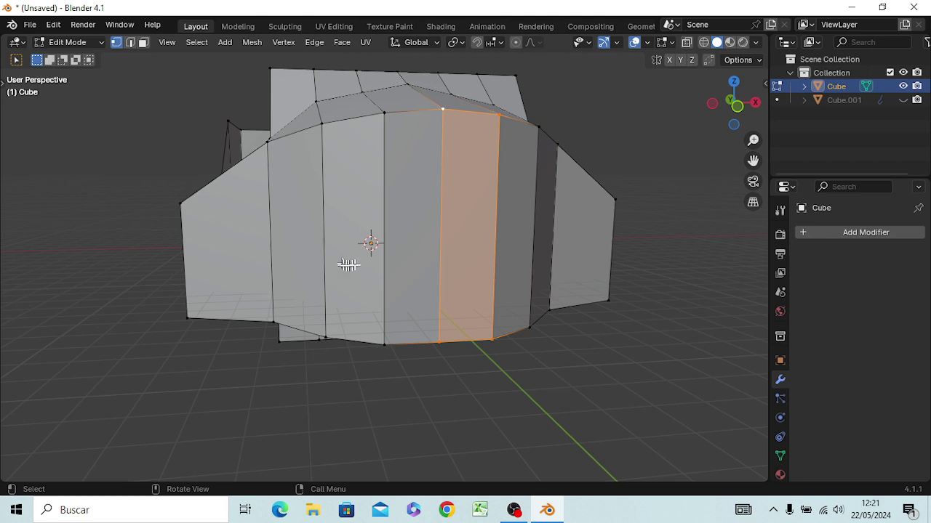
# Select the new vertical edge by its bottom and top vertices.
pyautogui.click(438, 346)
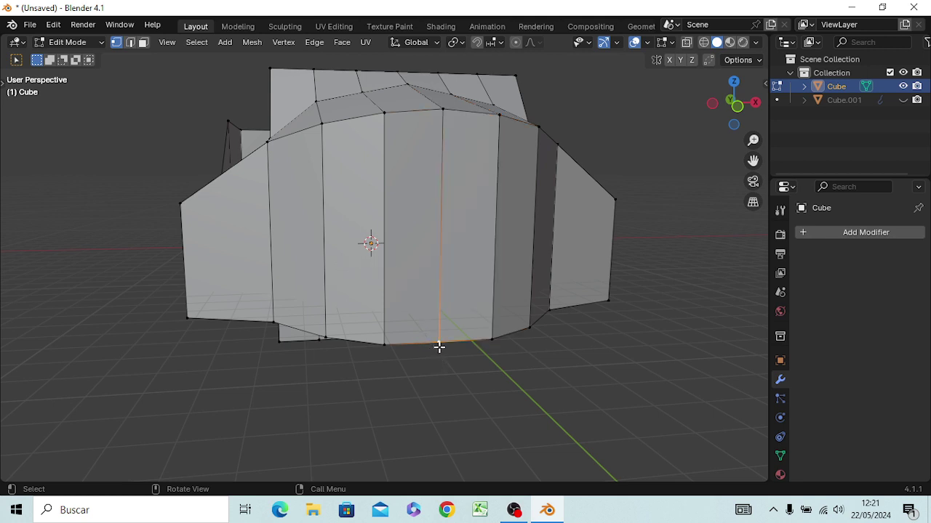
pyautogui.click(502, 442)
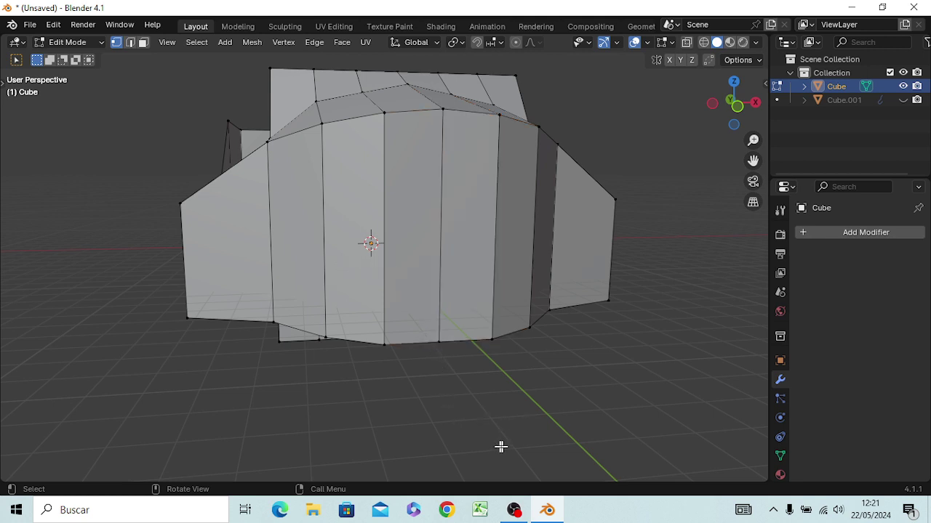
pyautogui.click(437, 339)
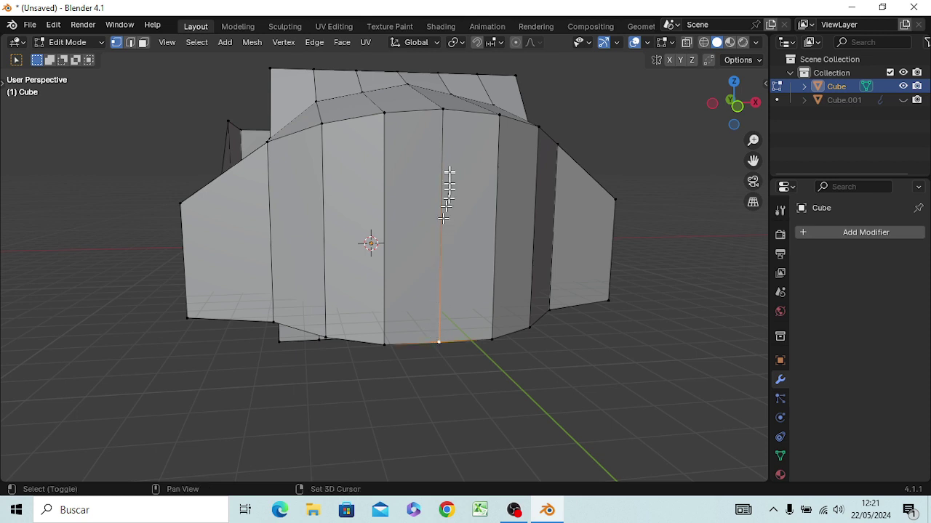
pyautogui.keyDown('shift'); pyautogui.click(448, 117); pyautogui.keyUp('shift')
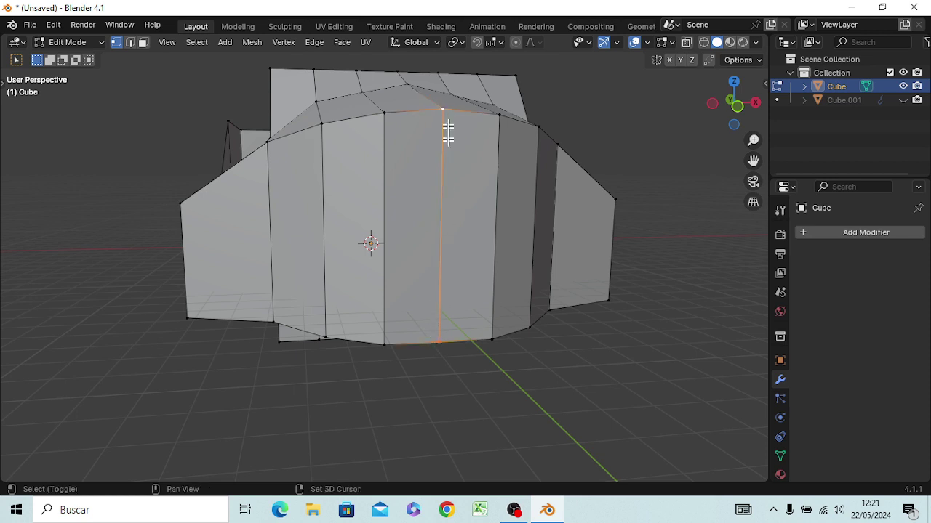
# In Right Ortho view, move the front edge forward along Y and shorten it along Z.
pyautogui.press('KP_3')
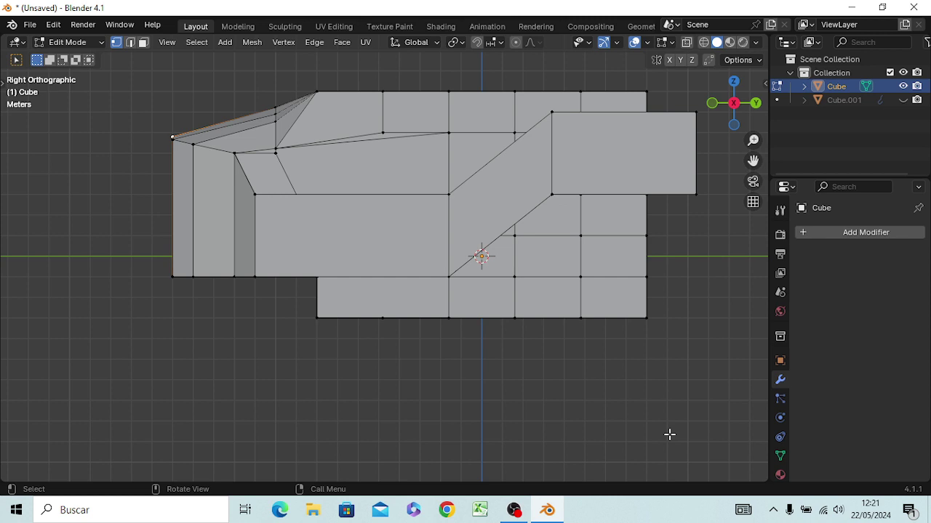
pyautogui.press('g')
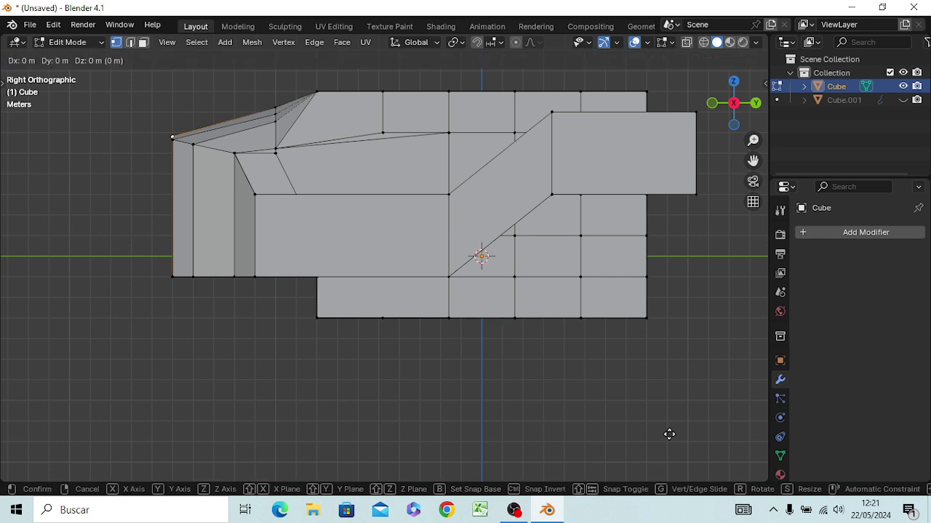
pyautogui.press('z')
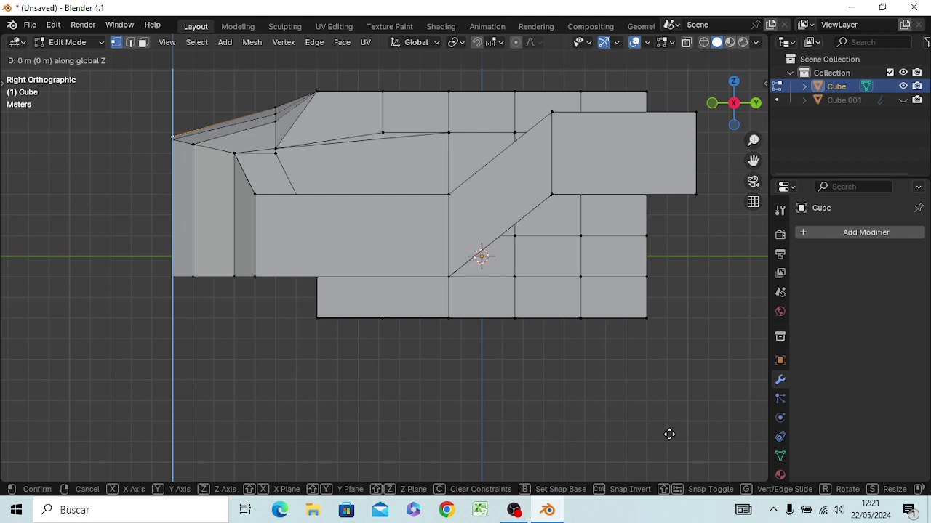
pyautogui.press('y')
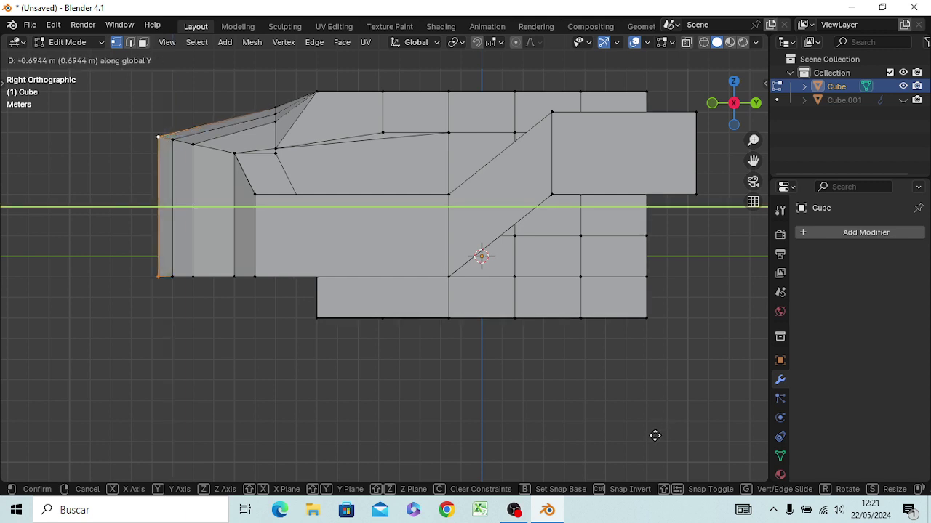
pyautogui.click(655, 436)
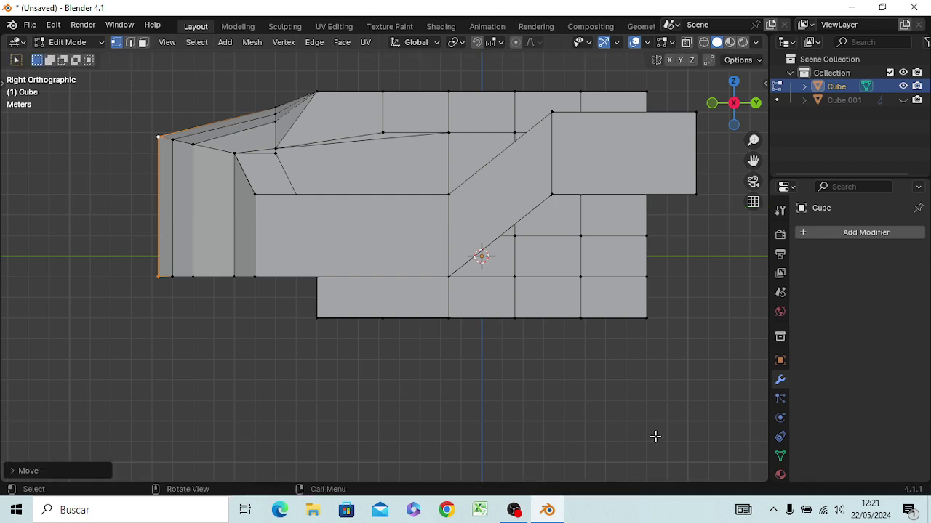
pyautogui.press('s')
pyautogui.press('z')
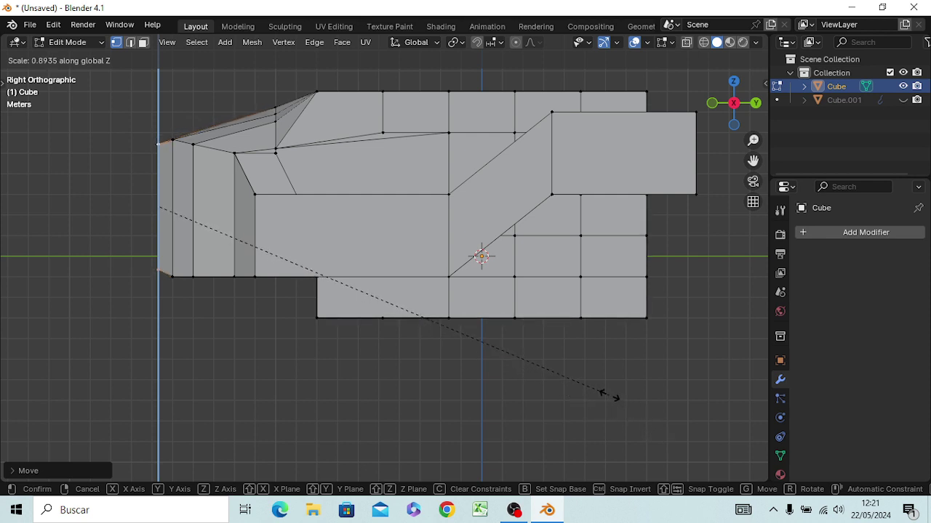
pyautogui.click(609, 396)
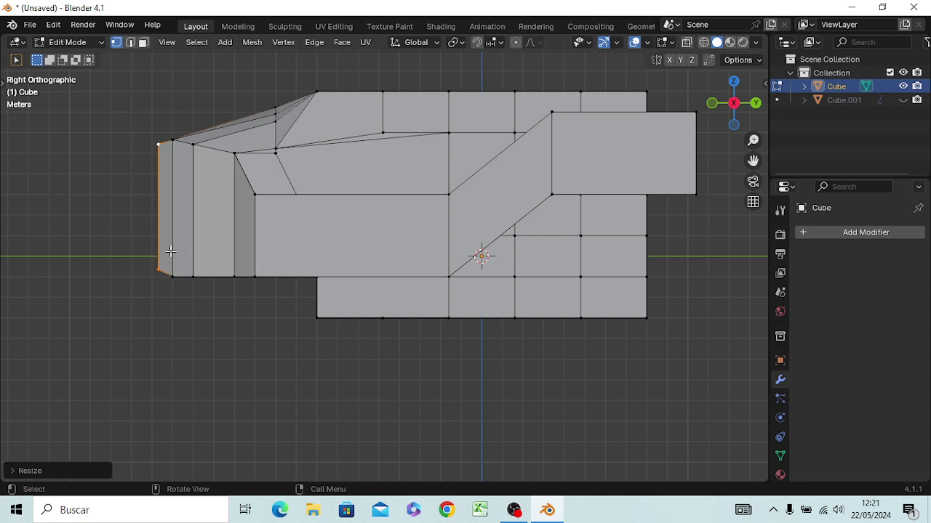
# Select the next vertical edge, cancel a trial scale, and switch to wireframe shading.
pyautogui.click(170, 252)
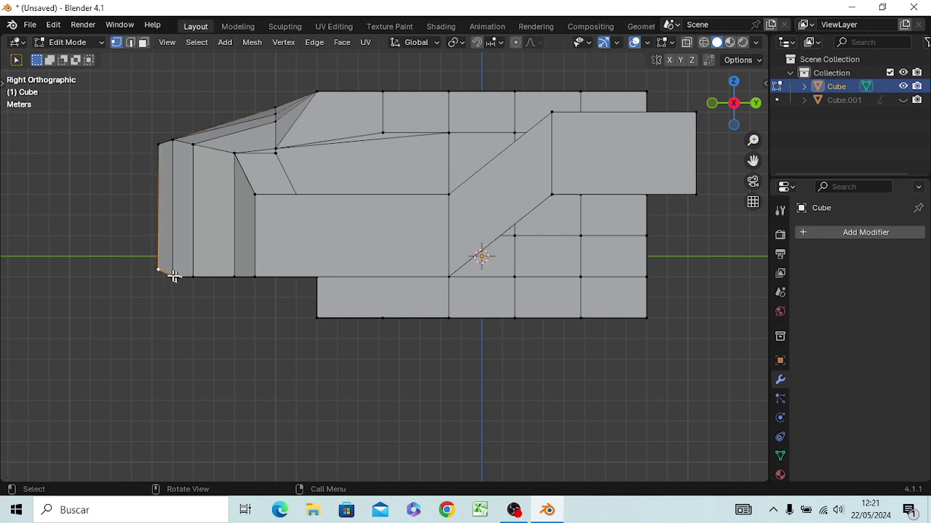
pyautogui.click(173, 277)
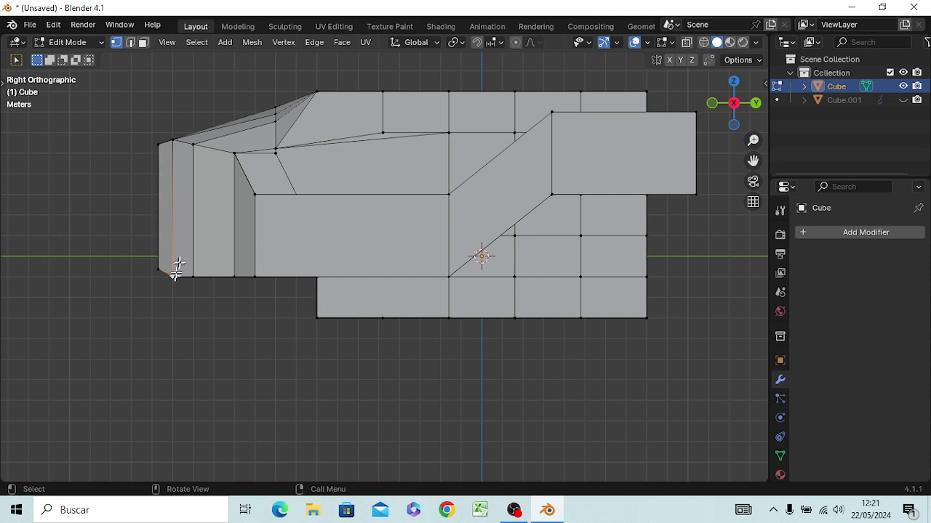
pyautogui.keyDown('shift'); pyautogui.click(175, 151); pyautogui.keyUp('shift')
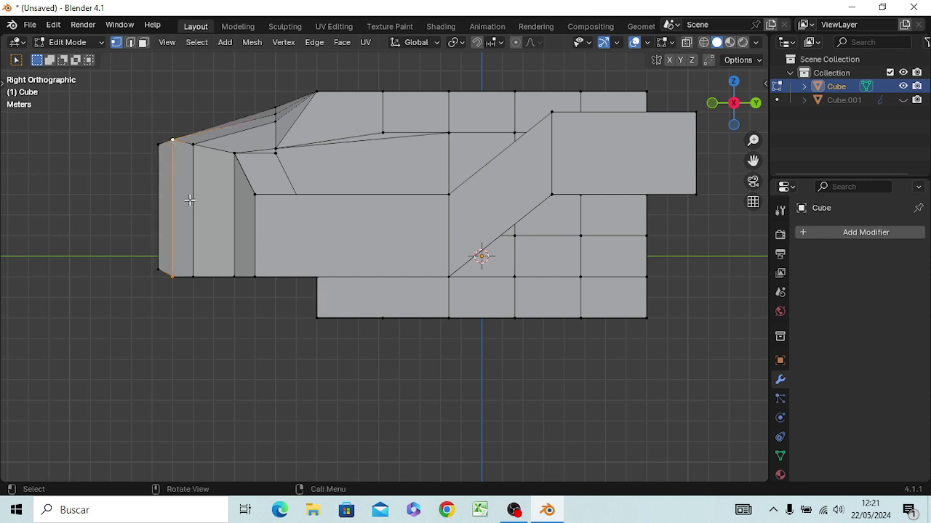
pyautogui.press('s')
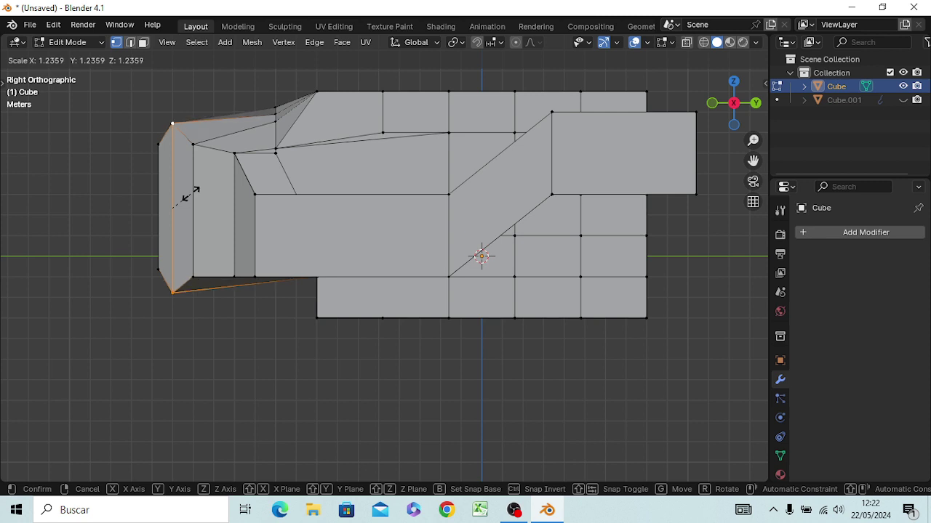
pyautogui.rightClick(191, 193)
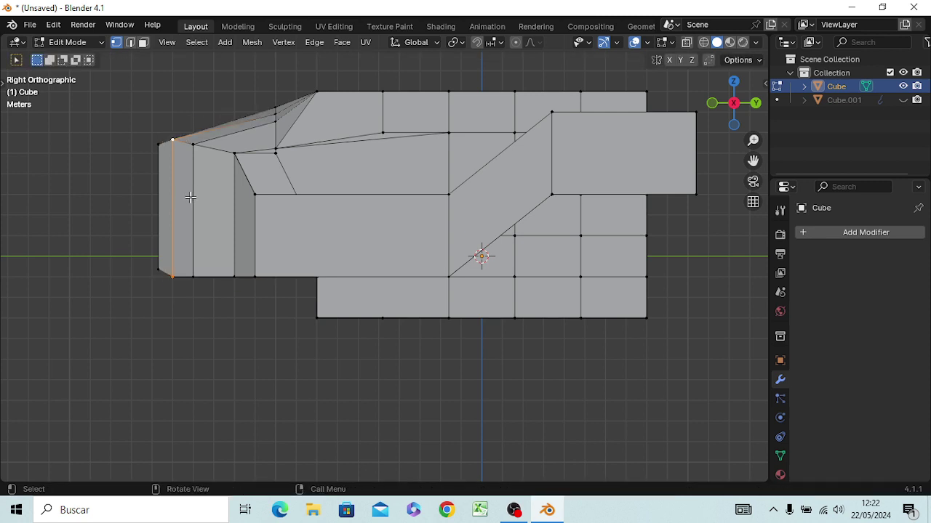
pyautogui.press('z')
pyautogui.click(104, 204)
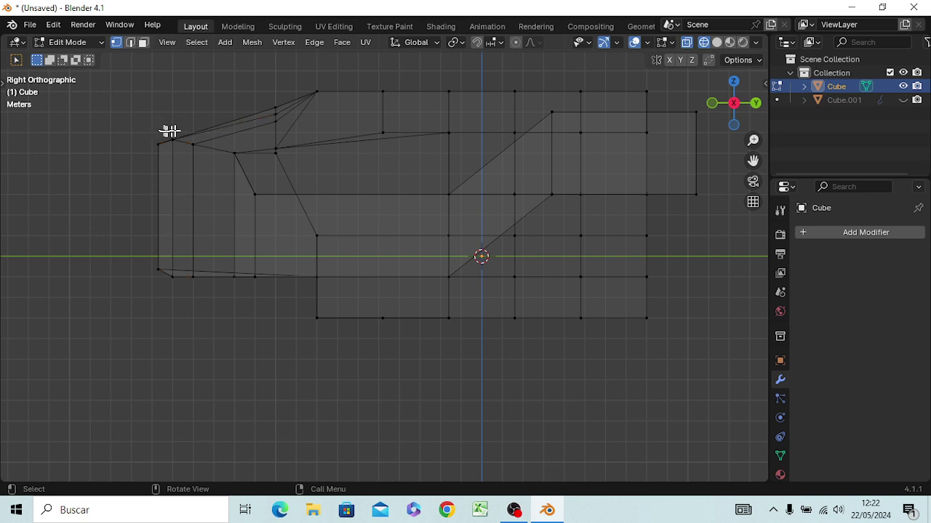
# Shrink the front vertical edge loop slightly and enlarge the next loop back by about 1.05.
pyautogui.moveTo(167, 131); pyautogui.dragTo(177, 277)
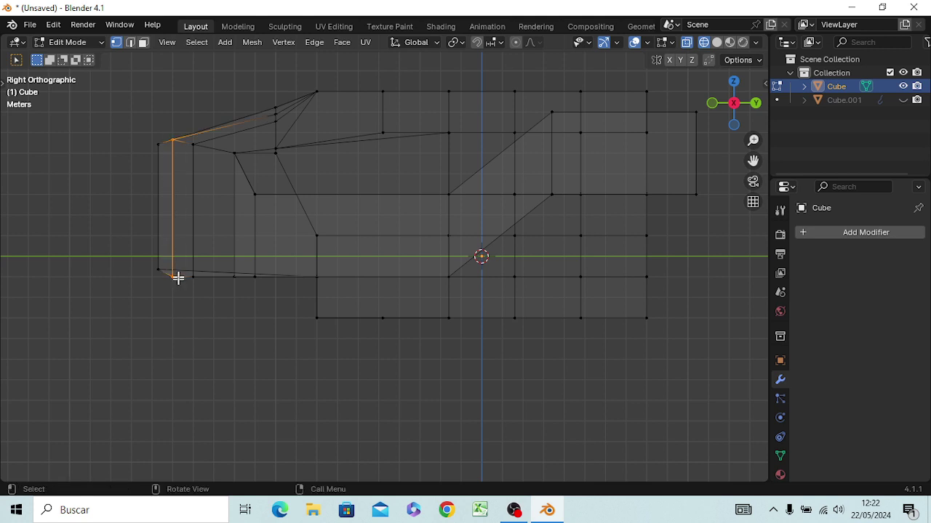
pyautogui.press('s')
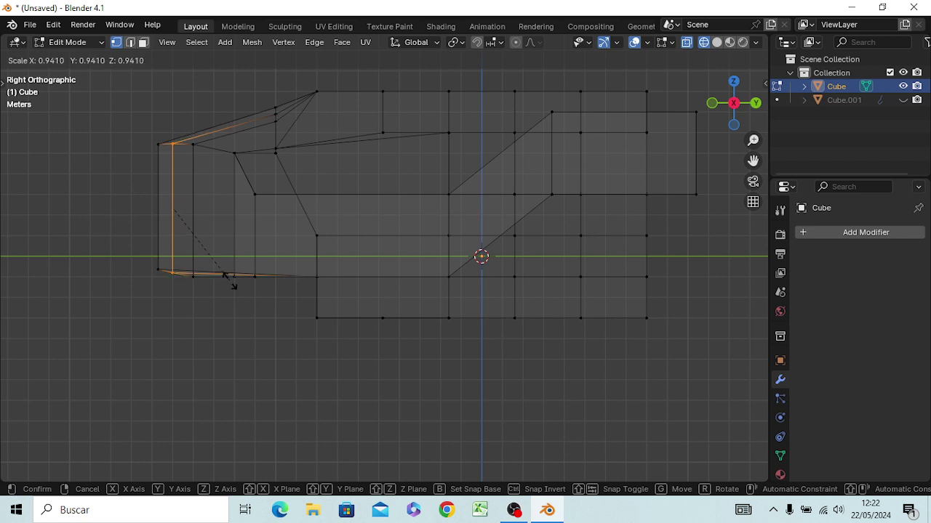
pyautogui.click(226, 284)
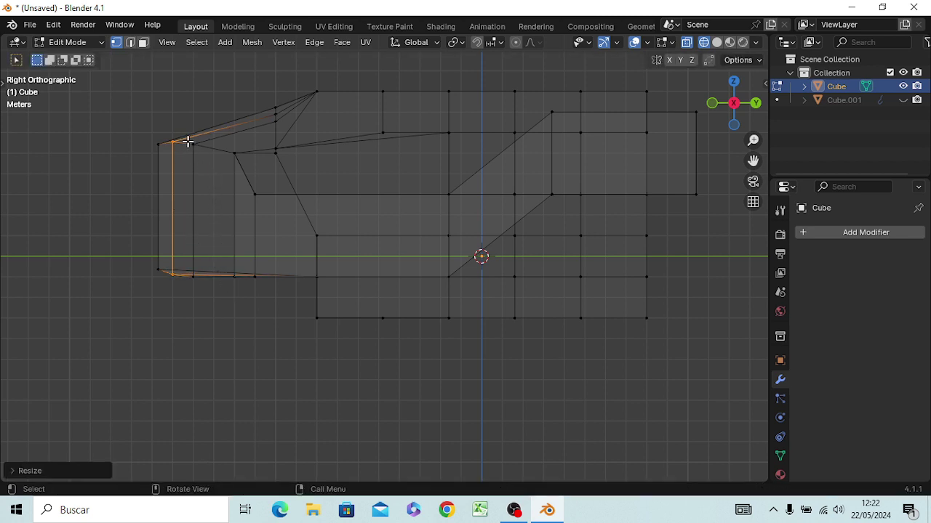
pyautogui.moveTo(188, 142); pyautogui.dragTo(202, 278)
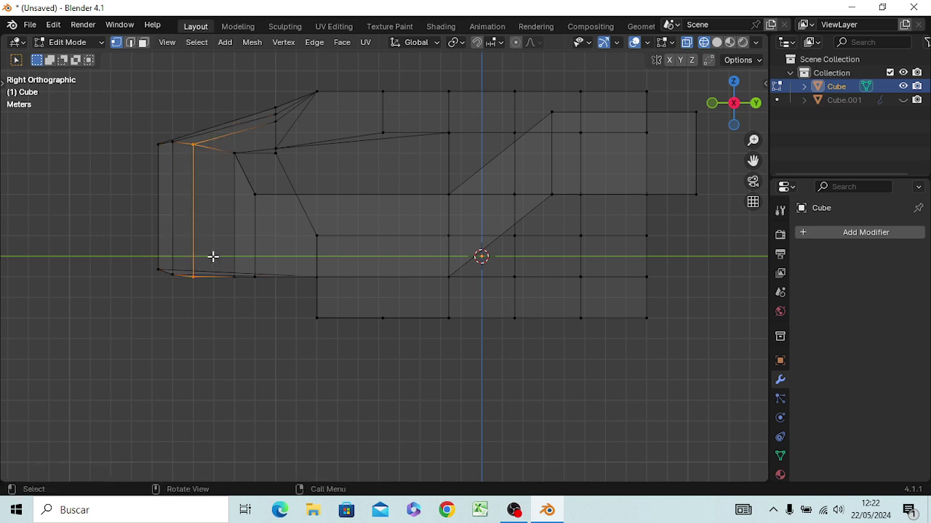
pyautogui.press('s')
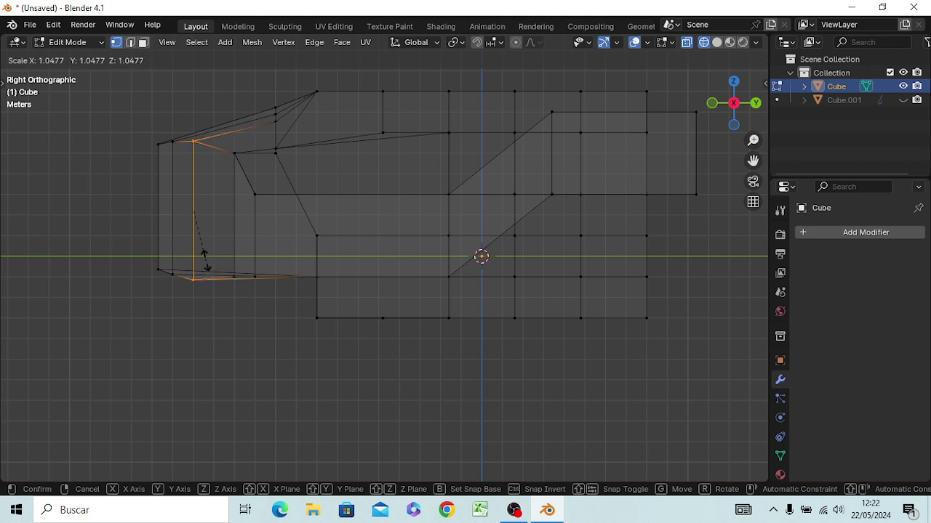
pyautogui.click(205, 261)
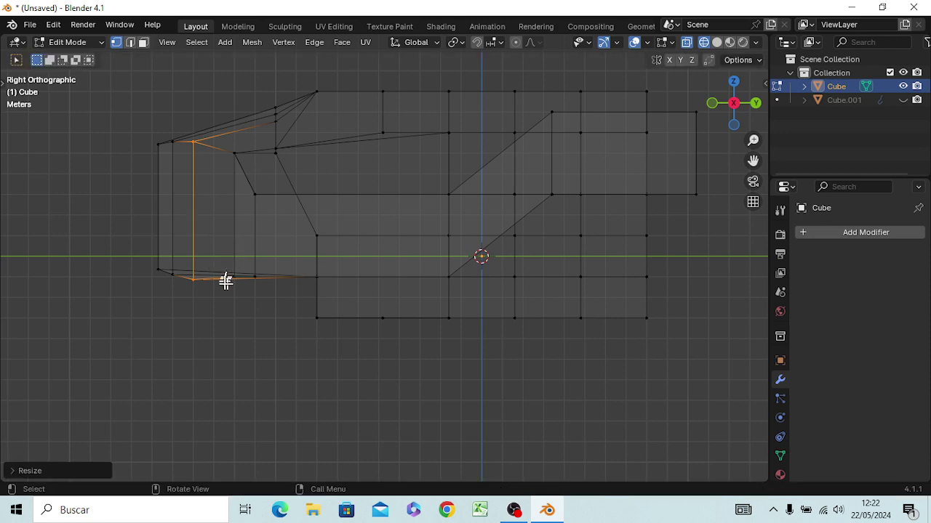
pyautogui.moveTo(225, 320)
pyautogui.mouseDown(button='middle')
pyautogui.moveTo(237, 343)
pyautogui.moveTo(307, 351)
pyautogui.moveTo(311, 370)
pyautogui.moveTo(269, 400)
pyautogui.moveTo(298, 412)
pyautogui.moveTo(309, 390)
pyautogui.mouseUp(button='middle')
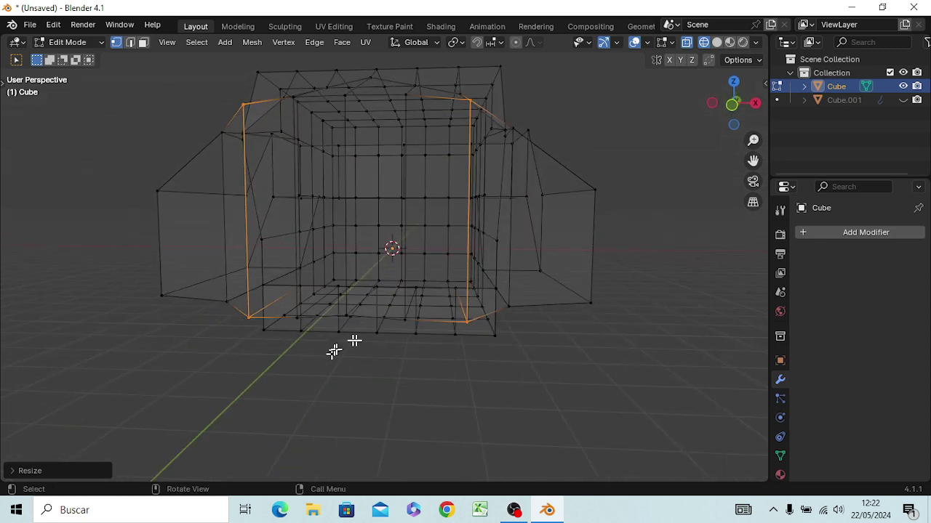
pyautogui.press('KP_1')
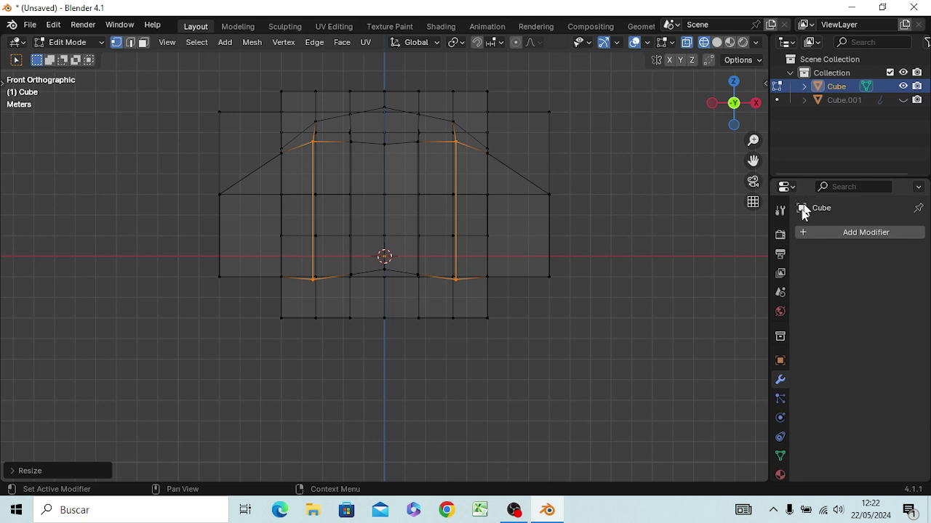
# Switch to solid shading and raise the upper centre front vertex along Z.
pyautogui.click(380, 264)
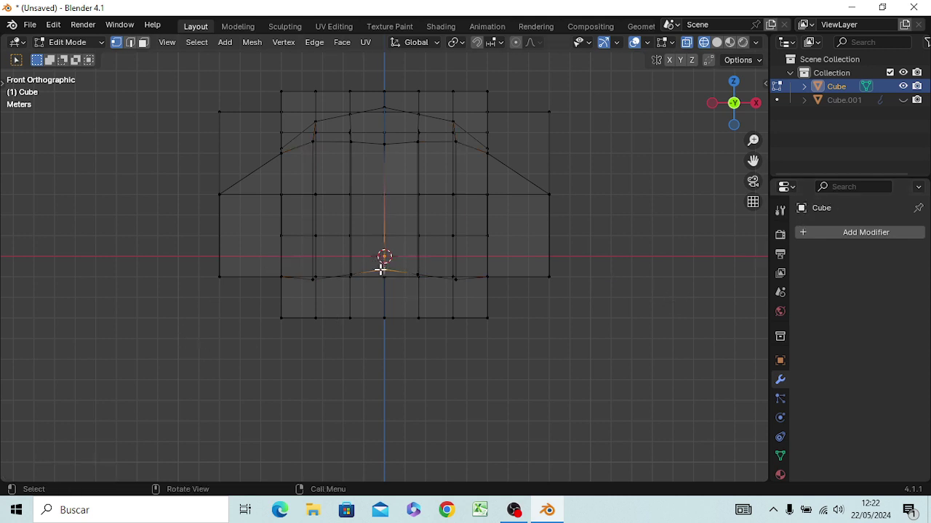
pyautogui.press('z')
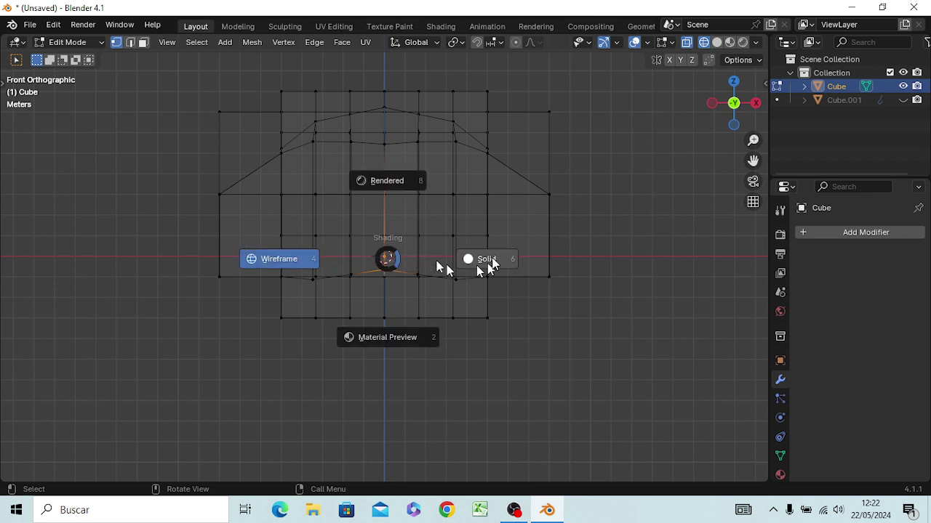
pyautogui.click(498, 260)
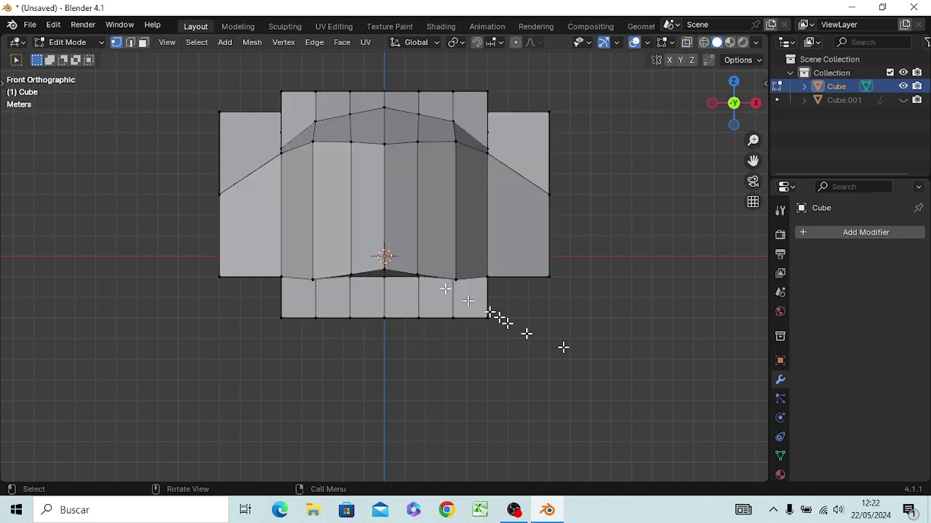
pyautogui.click(389, 268)
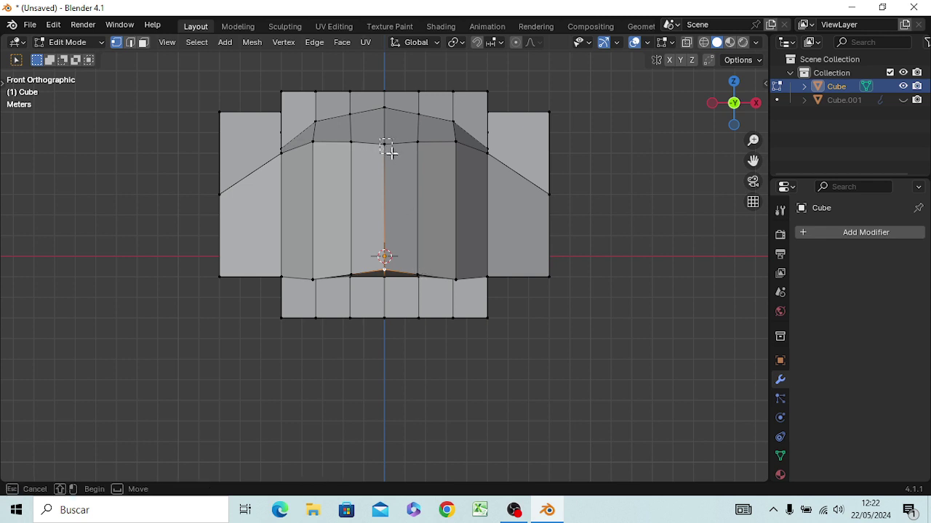
pyautogui.click(385, 145)
pyautogui.press('g')
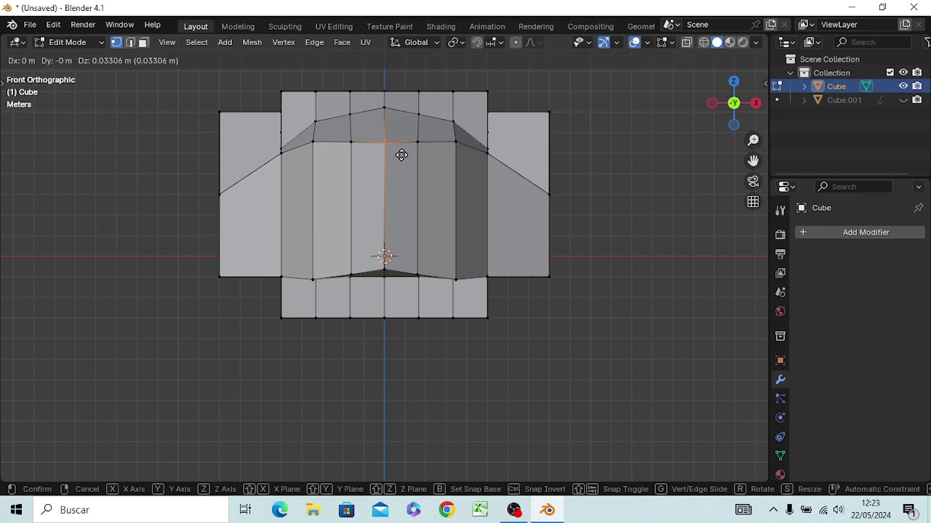
pyautogui.press('z')
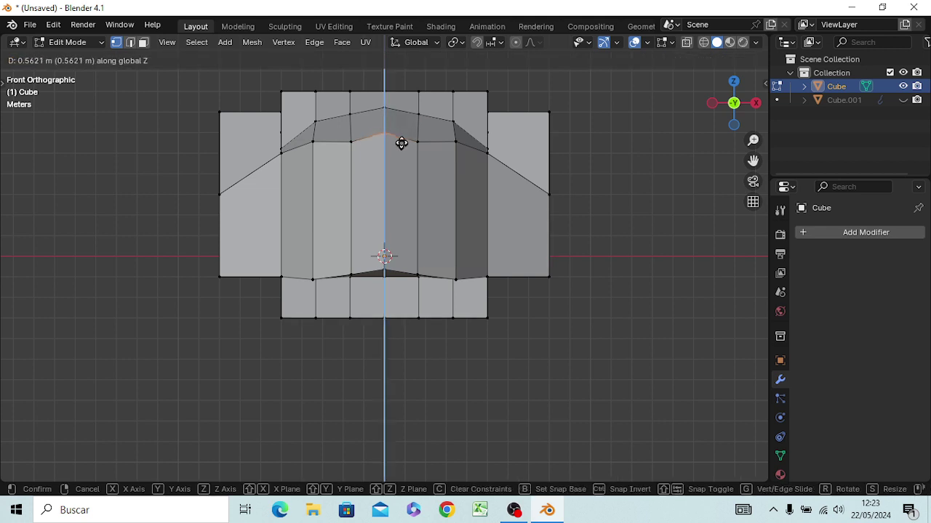
pyautogui.click(401, 142)
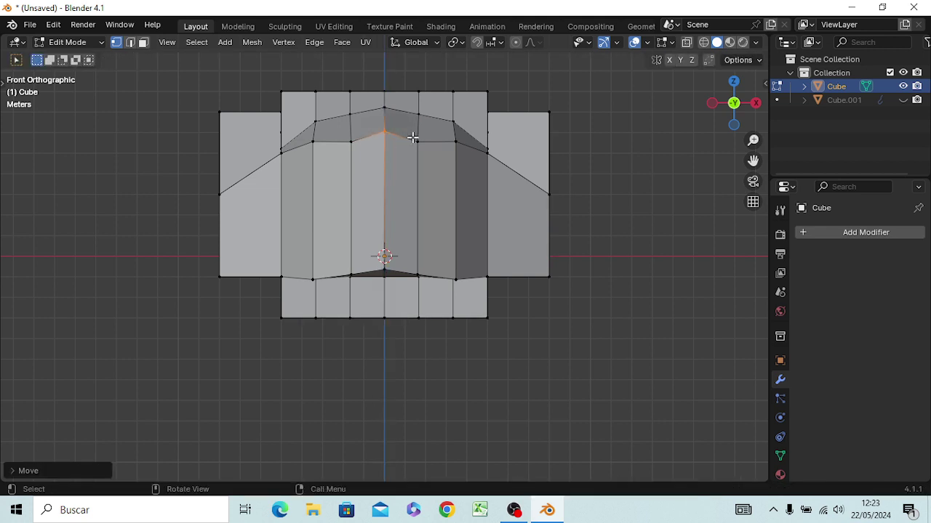
# Raise the two top vertices on either side of centre along Z.
pyautogui.click(427, 149)
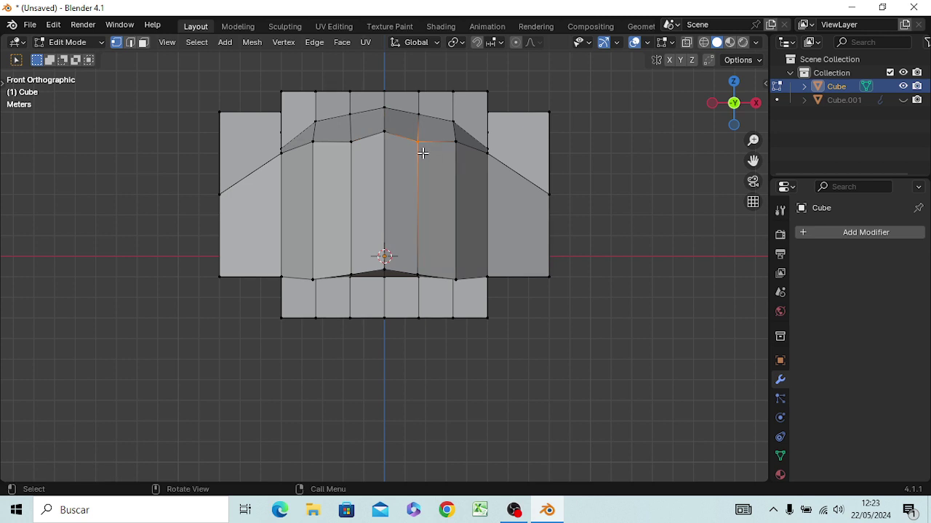
pyautogui.keyDown('shift'); pyautogui.click(359, 146); pyautogui.keyUp('shift')
pyautogui.press('g')
pyautogui.press('z')
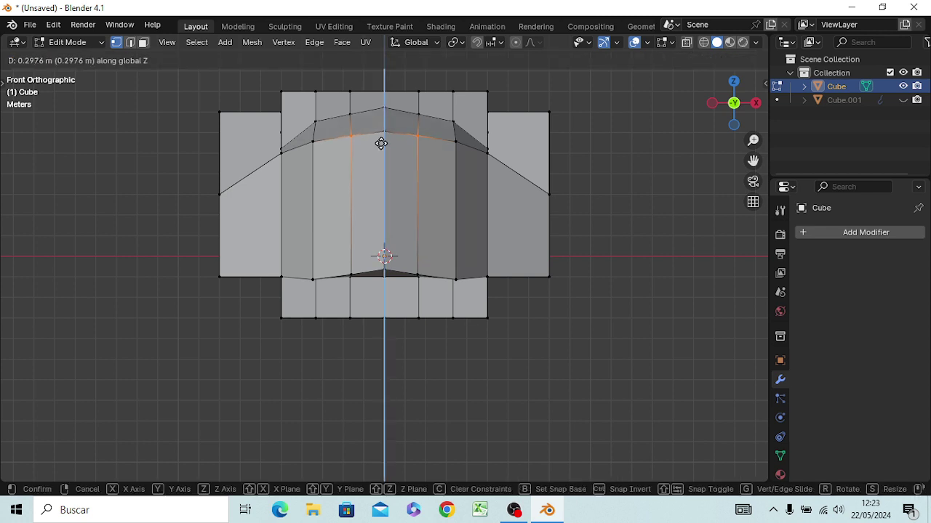
pyautogui.click(381, 143)
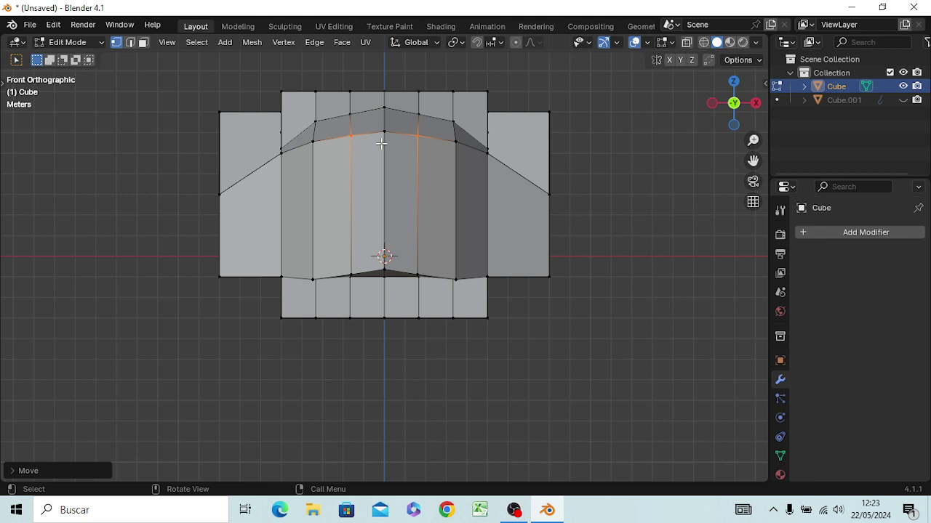
# Lower the tops of the outer left and right window edges along Z.
pyautogui.click(313, 146)
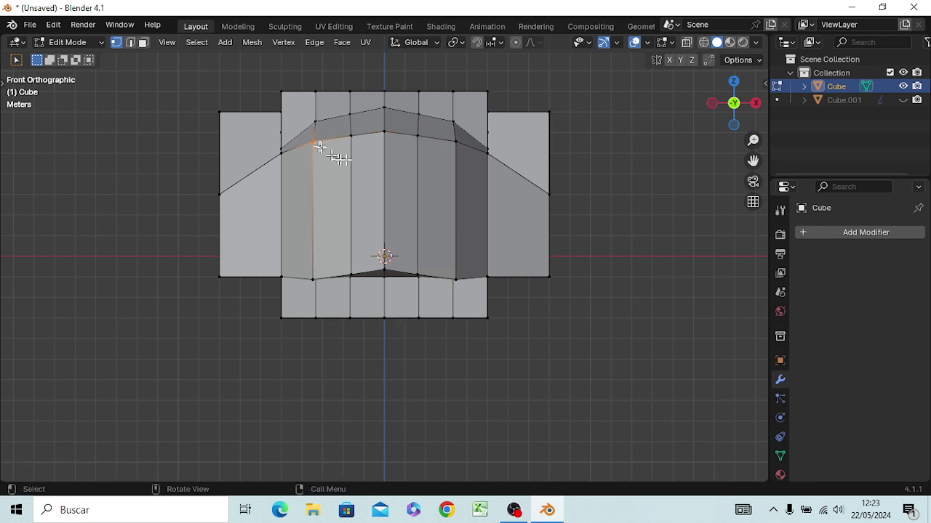
pyautogui.keyDown('alt'); pyautogui.keyDown('shift'); pyautogui.click(454, 144); pyautogui.keyUp('shift'); pyautogui.keyUp('alt')
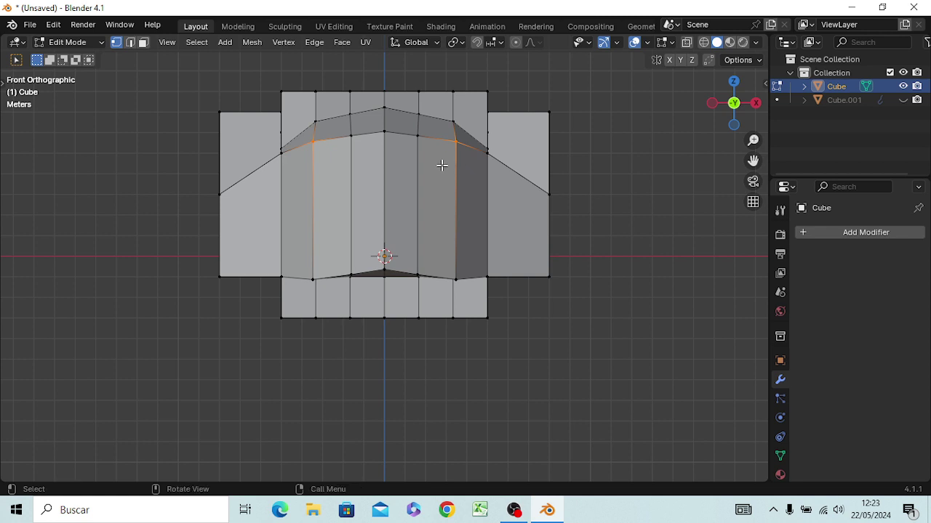
pyautogui.press('g')
pyautogui.press('z')
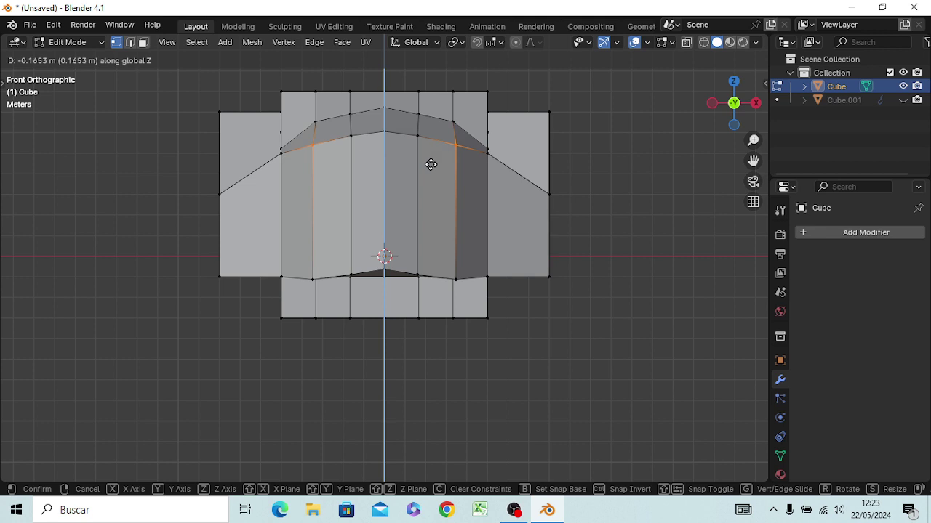
pyautogui.click(431, 163)
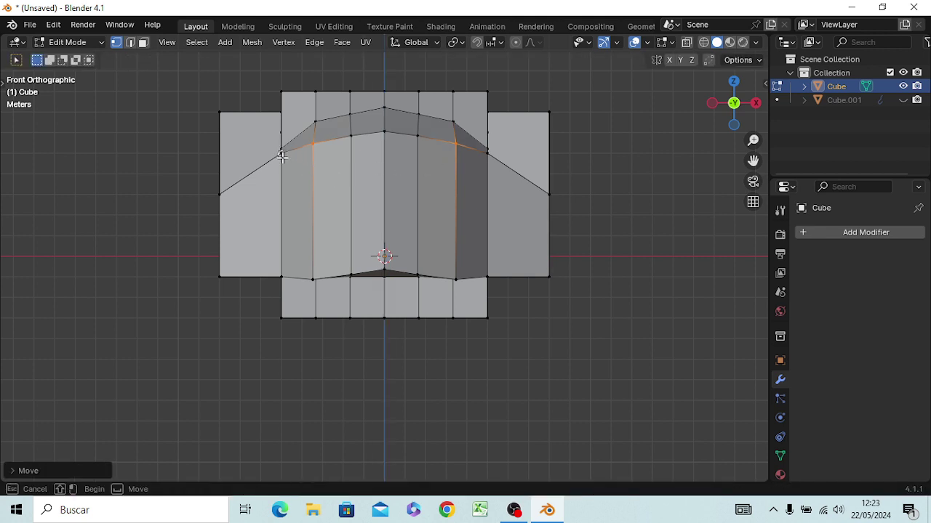
# Move both side diagonal edge loops slightly down along Z.
pyautogui.keyDown('alt'); pyautogui.click(279, 151); pyautogui.keyUp('alt')
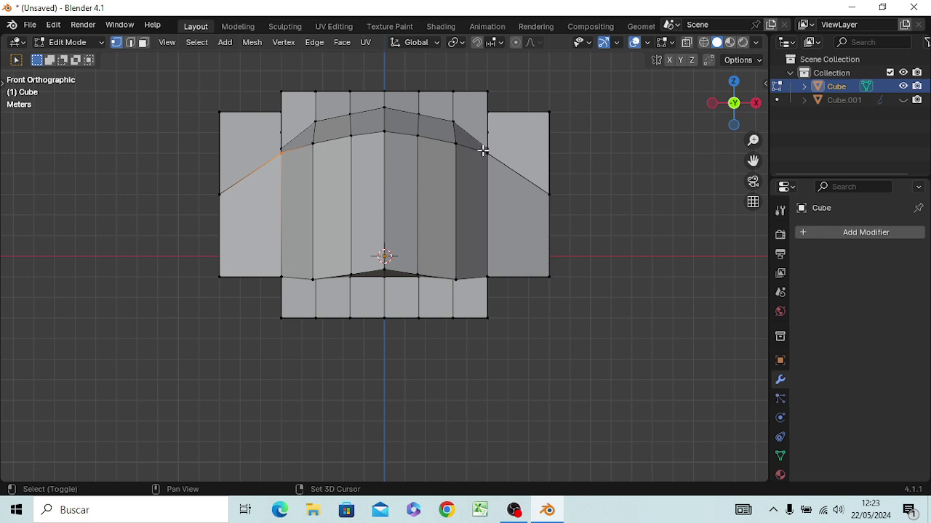
pyautogui.press('b')
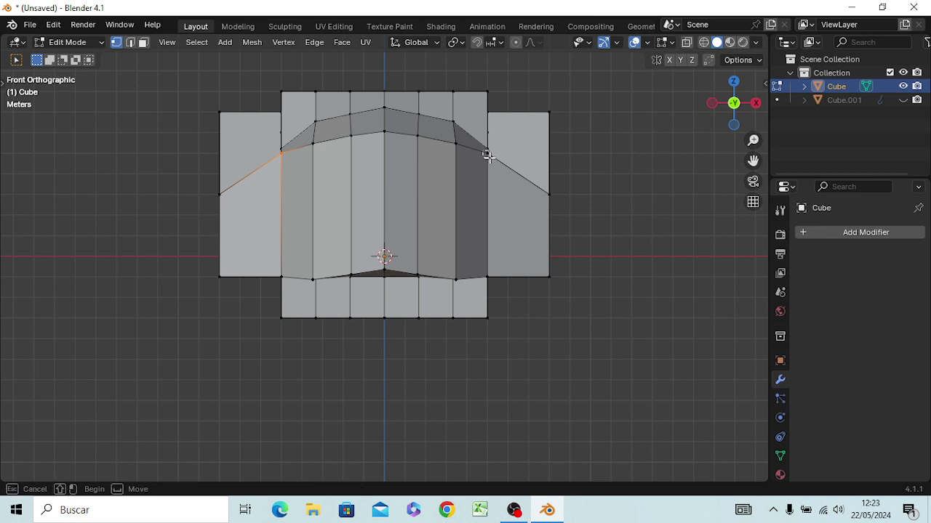
pyautogui.keyDown('alt'); pyautogui.keyDown('shift'); pyautogui.click(487, 156); pyautogui.keyUp('shift'); pyautogui.keyUp('alt')
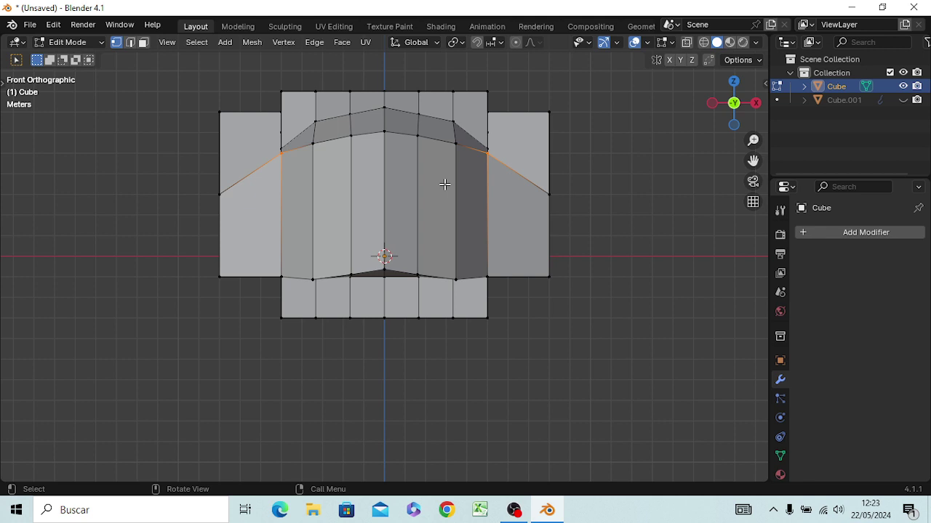
pyautogui.press('g')
pyautogui.press('z')
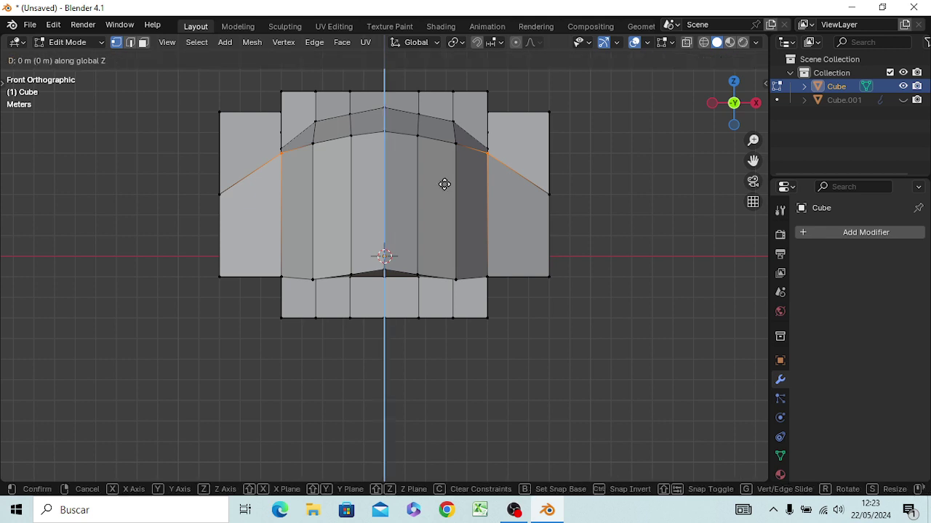
pyautogui.click(441, 188)
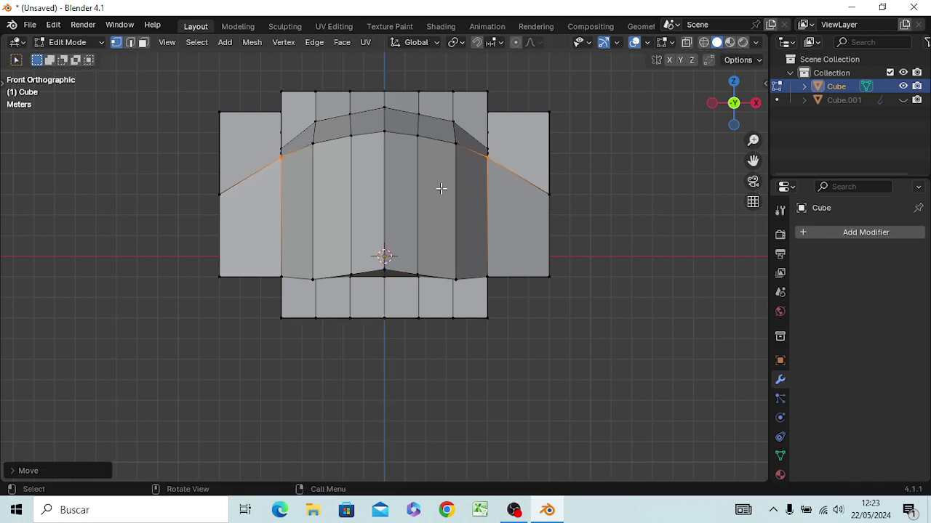
# Lower the central bottom vertex of the front panel along Z.
pyautogui.click(383, 268)
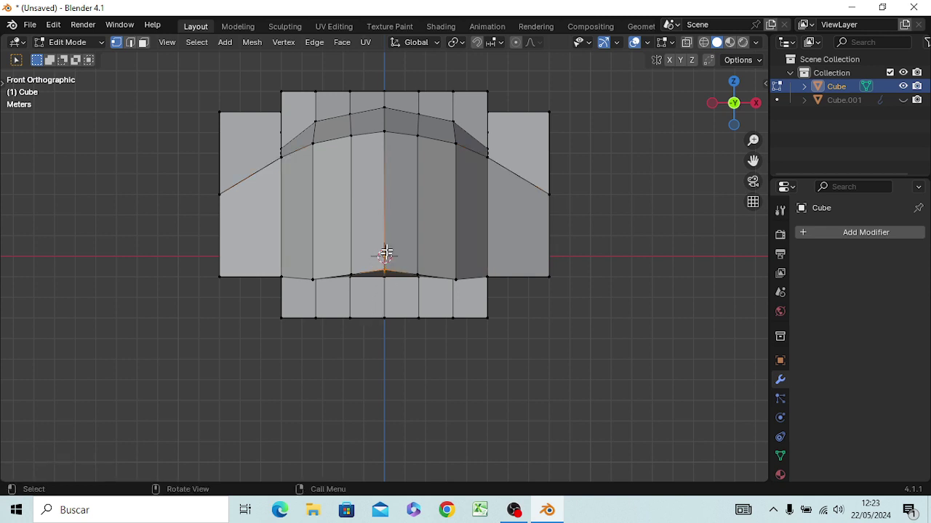
pyautogui.press('g')
pyautogui.press('z')
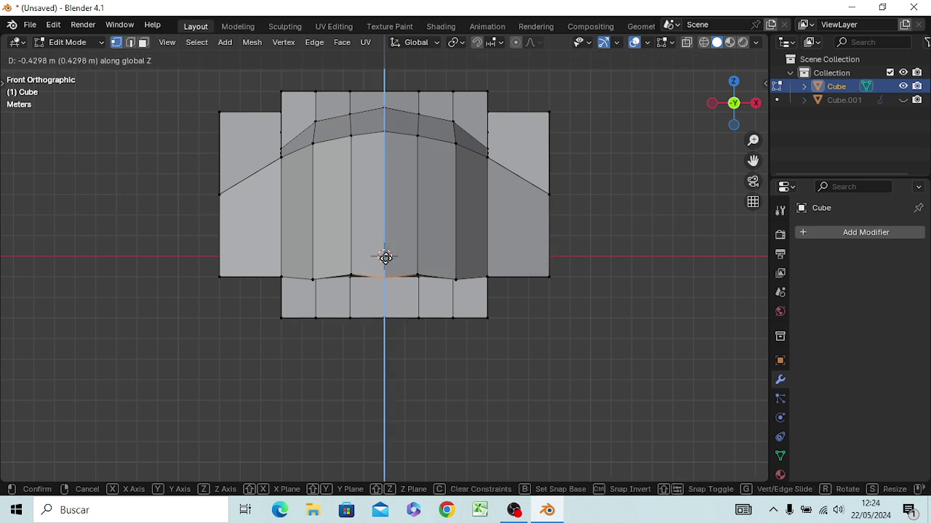
pyautogui.click(385, 256)
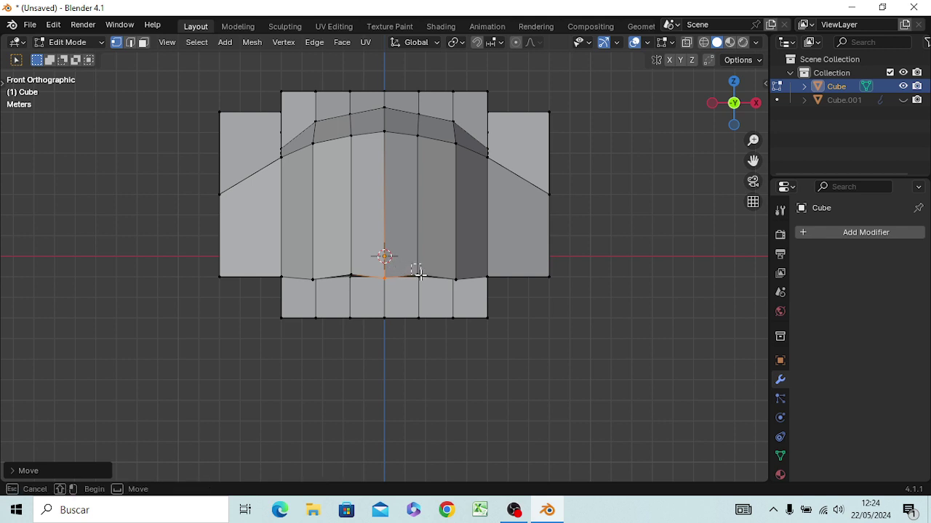
# Lower the two bottom vertices beside the centre along Z.
pyautogui.click(418, 274)
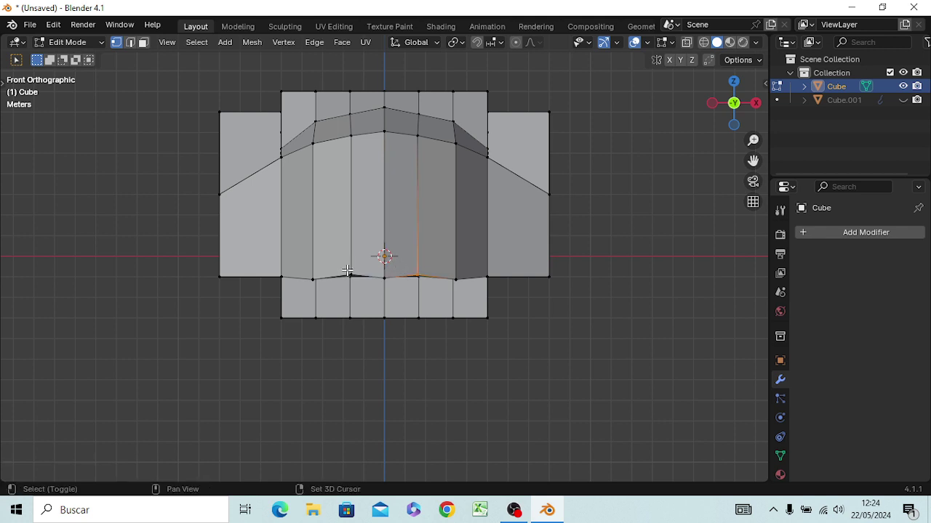
pyautogui.press('b')
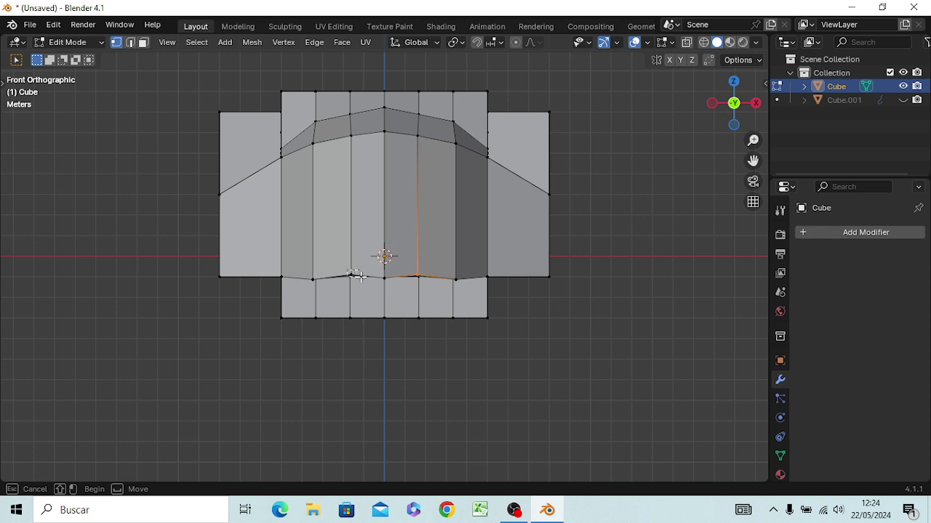
pyautogui.moveTo(359, 270); pyautogui.dragTo(345, 282)
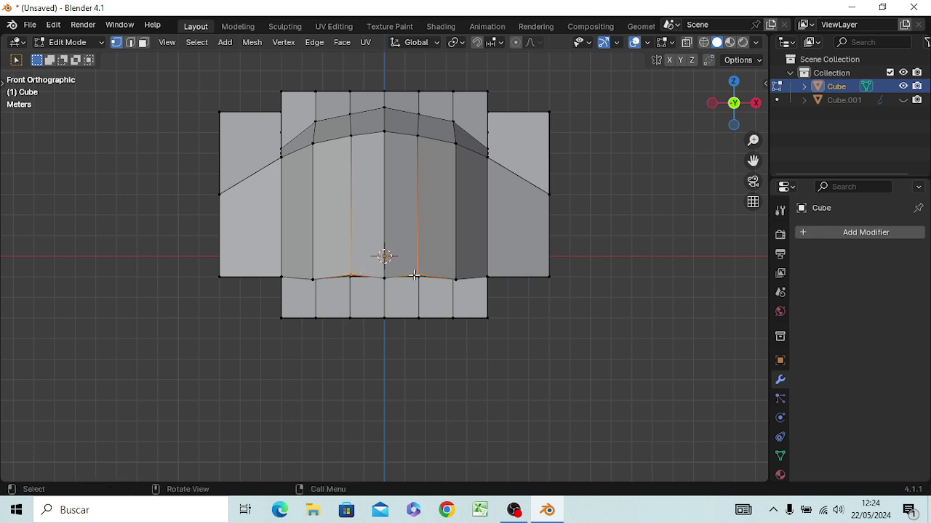
pyautogui.press('g')
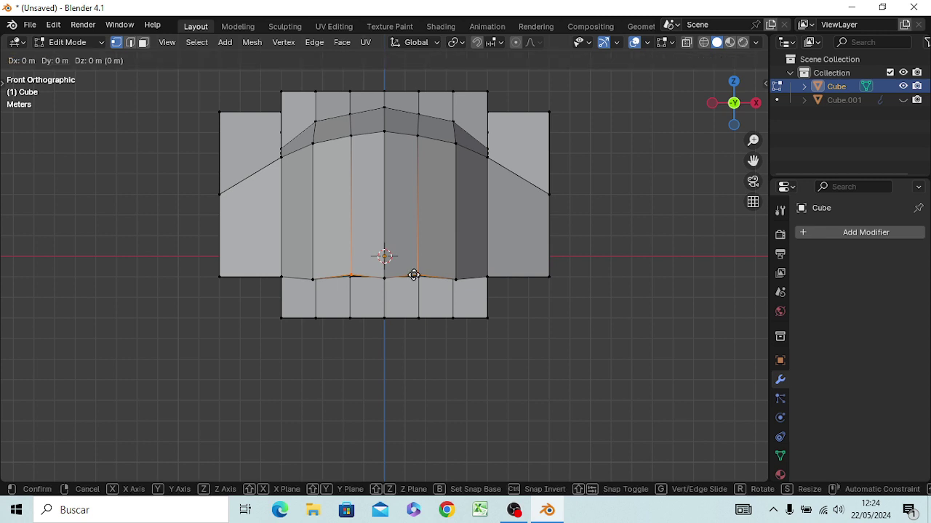
pyautogui.press('z')
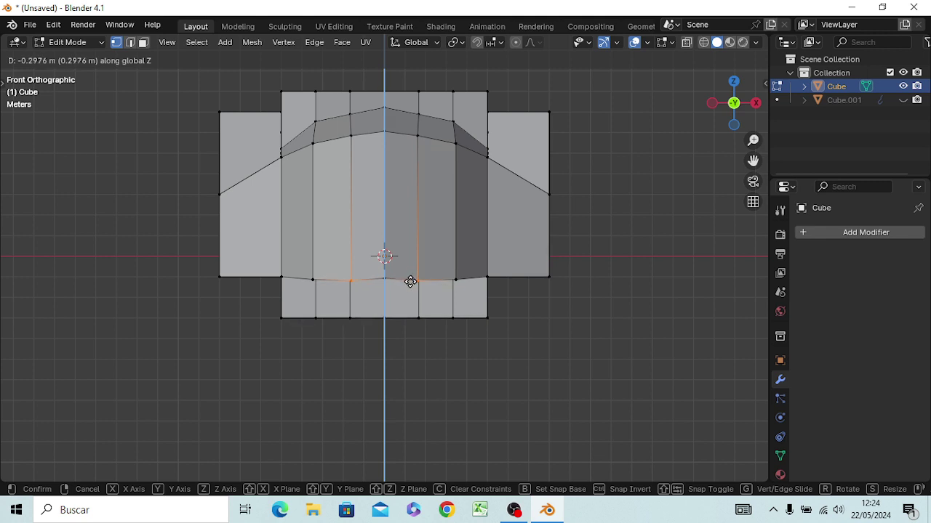
pyautogui.click(410, 284)
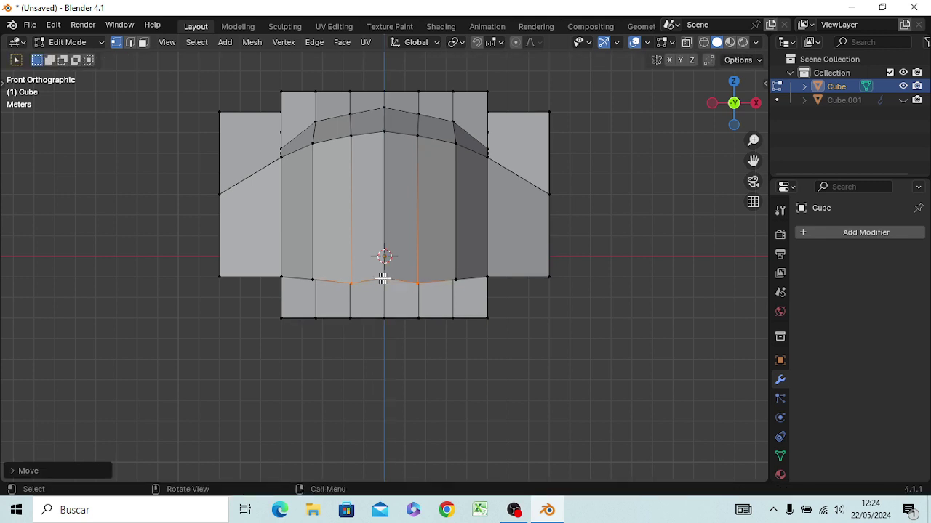
# Drop the centre bottom vertex further so it sits lowest.
pyautogui.click(385, 280)
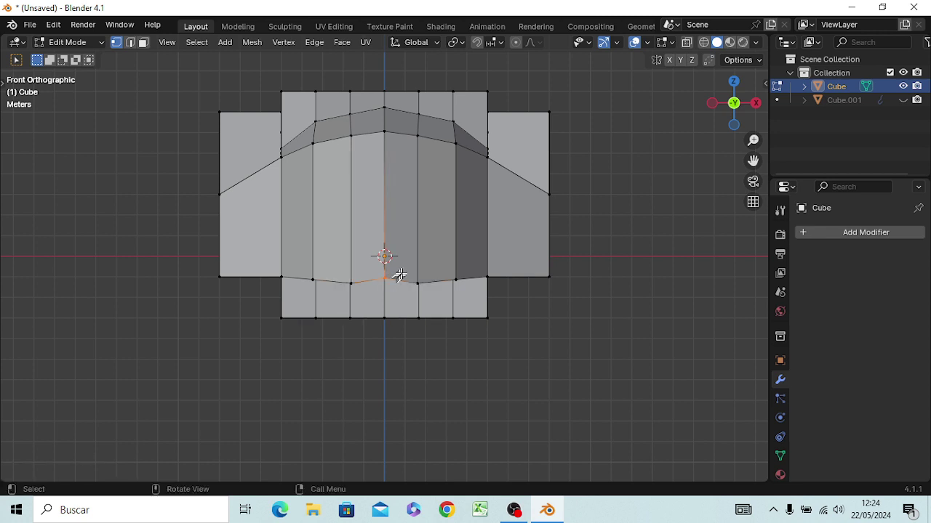
pyautogui.press('g')
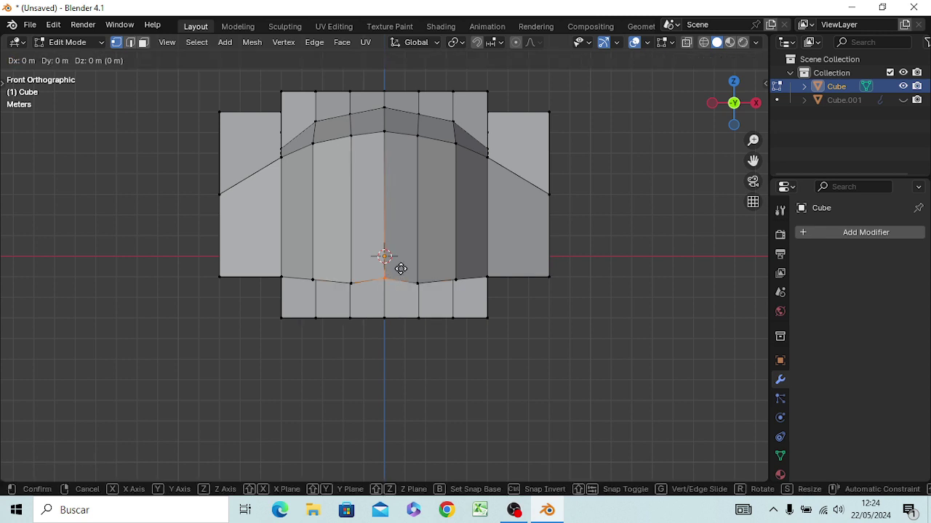
pyautogui.press('z')
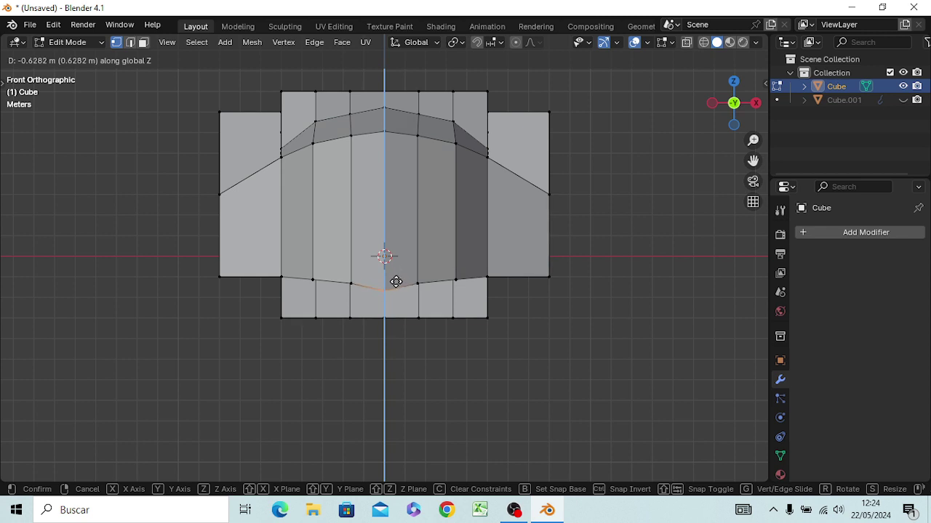
pyautogui.click(396, 279)
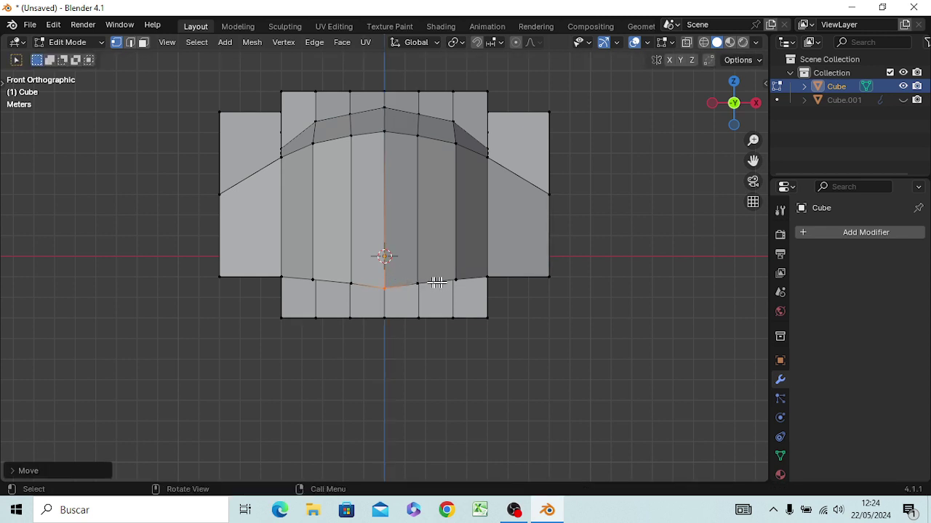
# Lower the front panel's left and right bottom corner vertices slightly.
pyautogui.press('b')
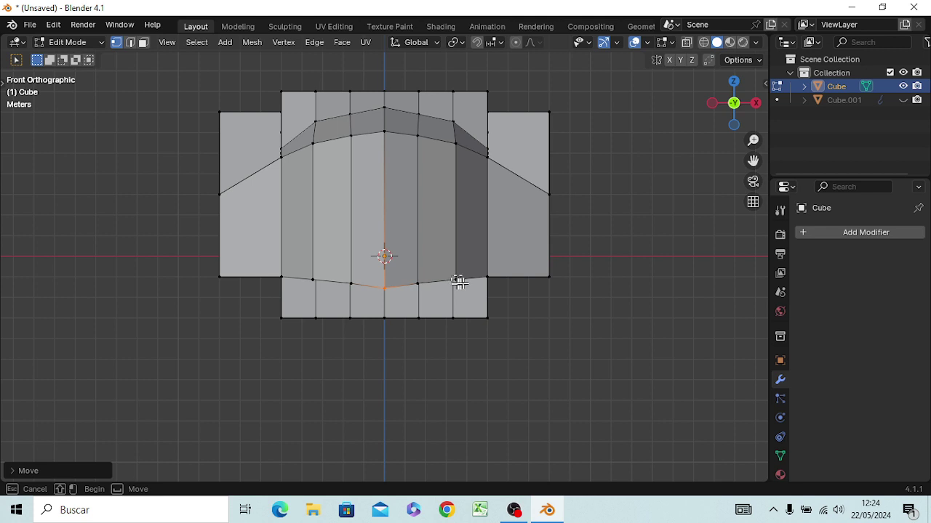
pyautogui.moveTo(454, 281); pyautogui.dragTo(459, 284)
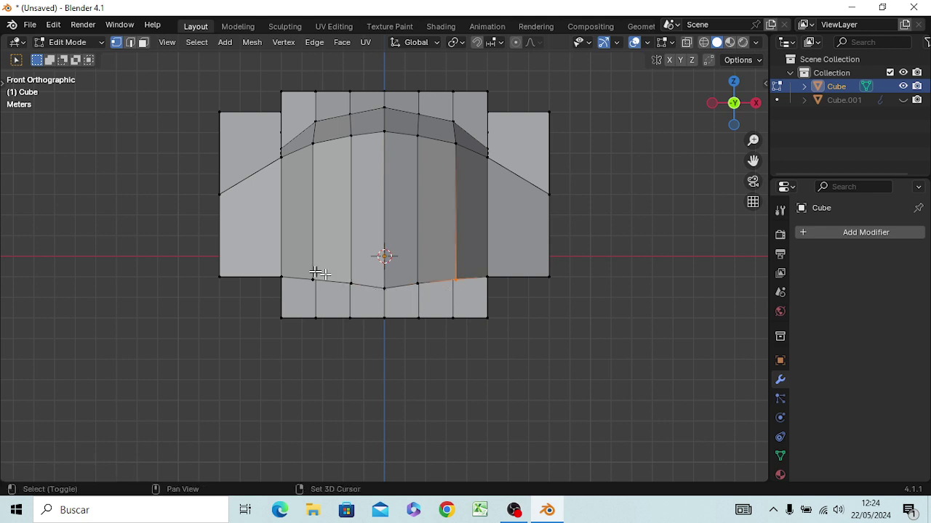
pyautogui.press('b')
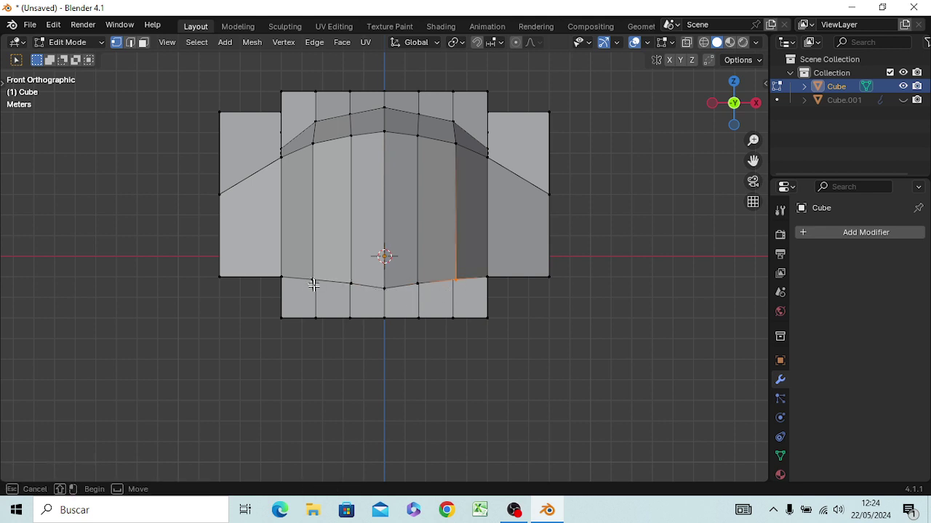
pyautogui.moveTo(315, 285); pyautogui.dragTo(309, 276)
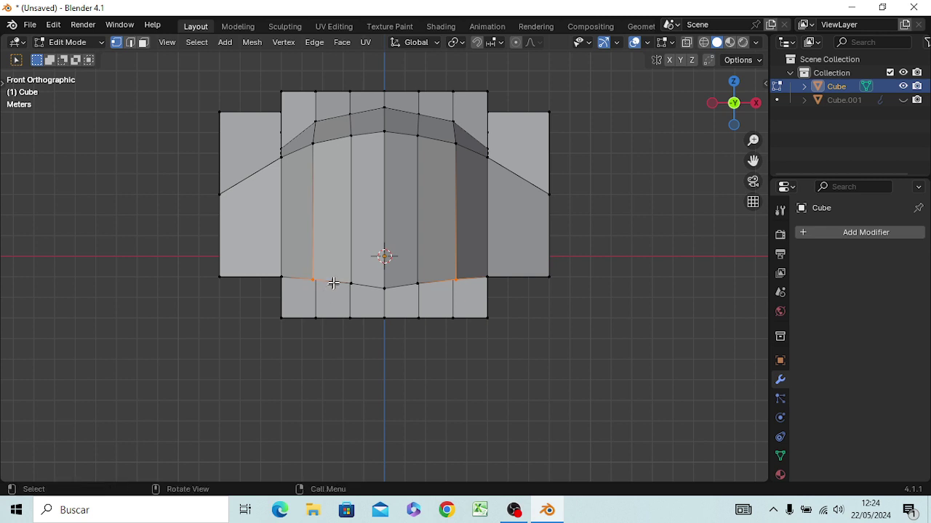
pyautogui.press('g')
pyautogui.press('z')
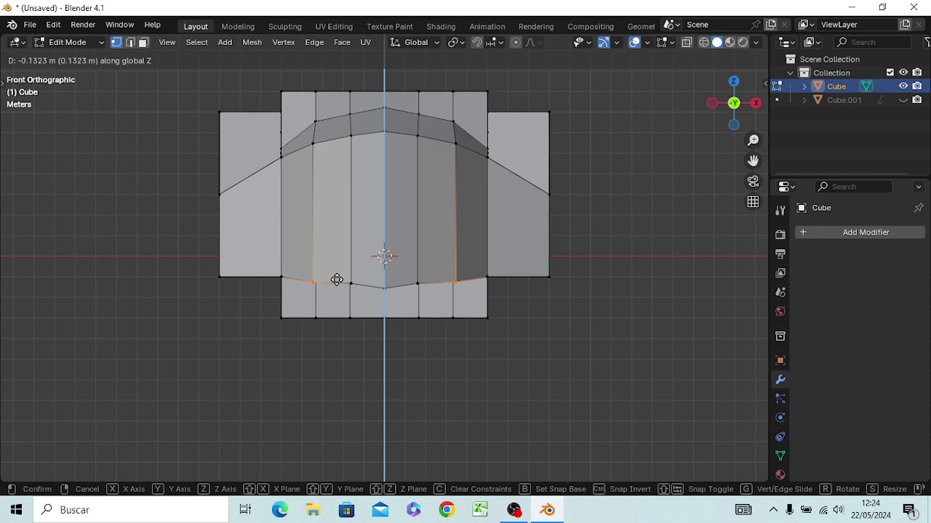
pyautogui.click(337, 279)
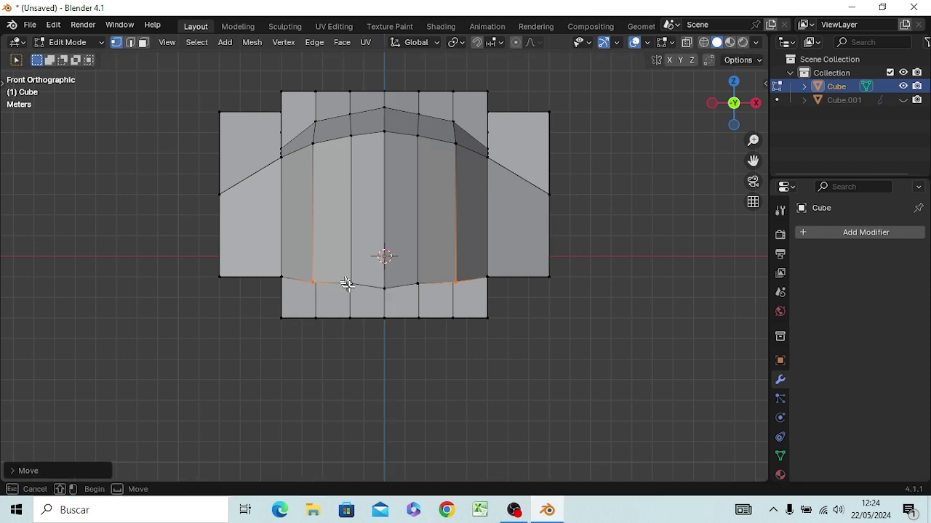
# Lower the two inner bottom vertices a bit more to smooth the curve.
pyautogui.click(350, 283)
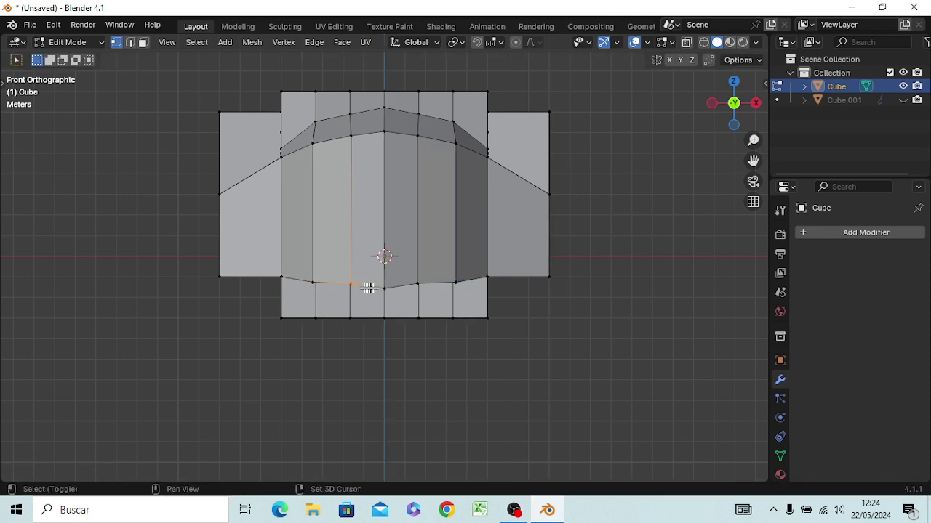
pyautogui.keyDown('shift'); pyautogui.click(418, 285); pyautogui.keyUp('shift')
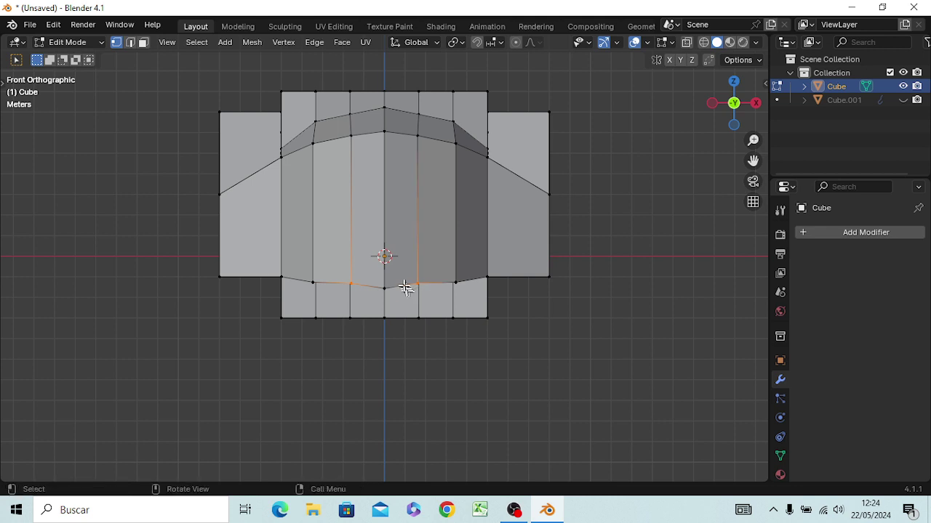
pyautogui.press('g')
pyautogui.press('z')
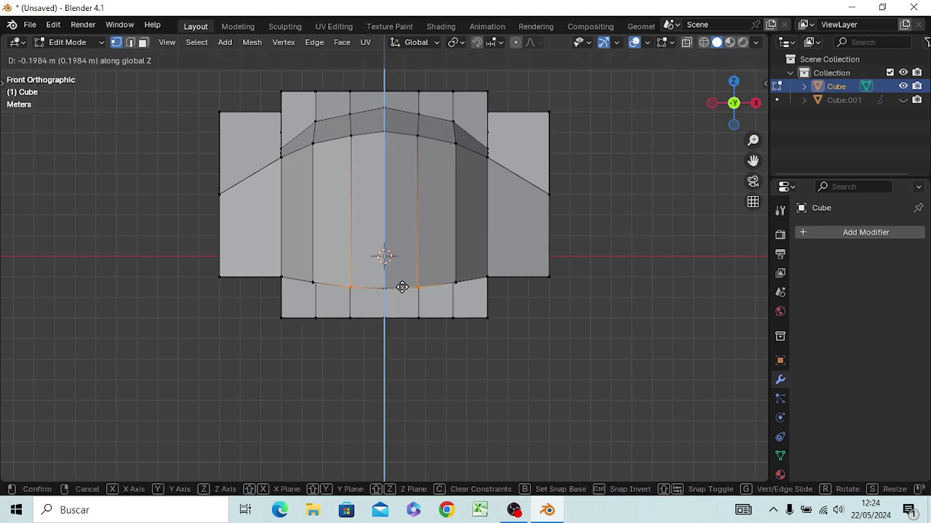
pyautogui.click(402, 286)
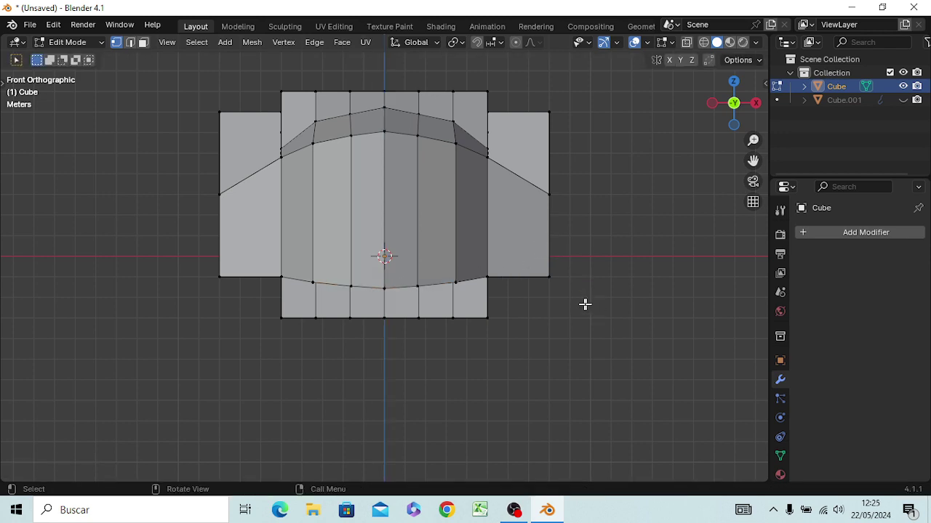
pyautogui.moveTo(608, 362)
pyautogui.mouseDown(button='middle')
pyautogui.moveTo(525, 378)
pyautogui.moveTo(630, 374)
pyautogui.moveTo(606, 391)
pyautogui.moveTo(609, 360)
pyautogui.mouseUp(button='middle')
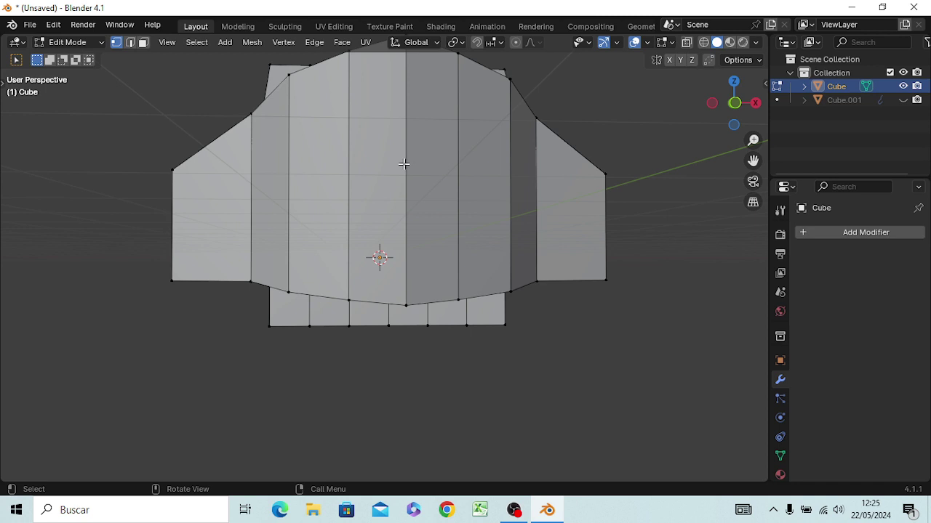
pyautogui.press('KP_3')
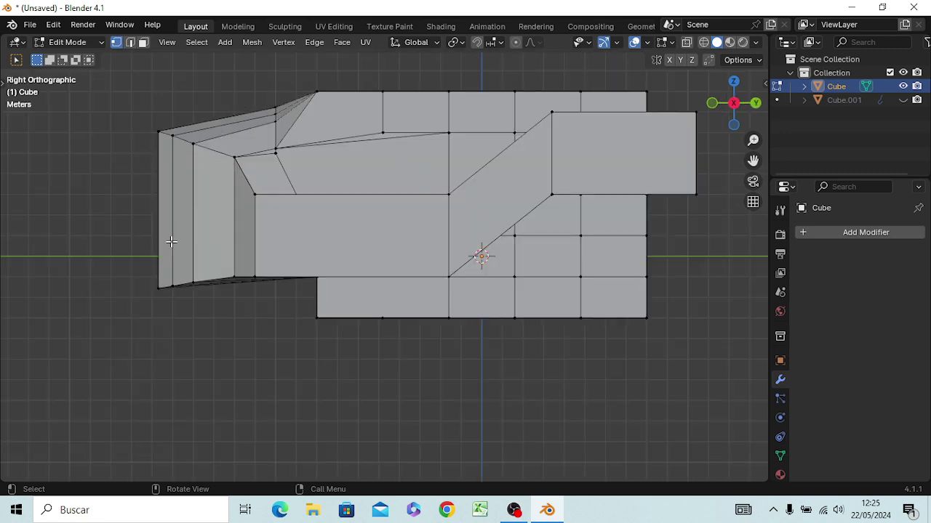
pyautogui.moveTo(172, 241); pyautogui.dragTo(319, 255, button='middle')
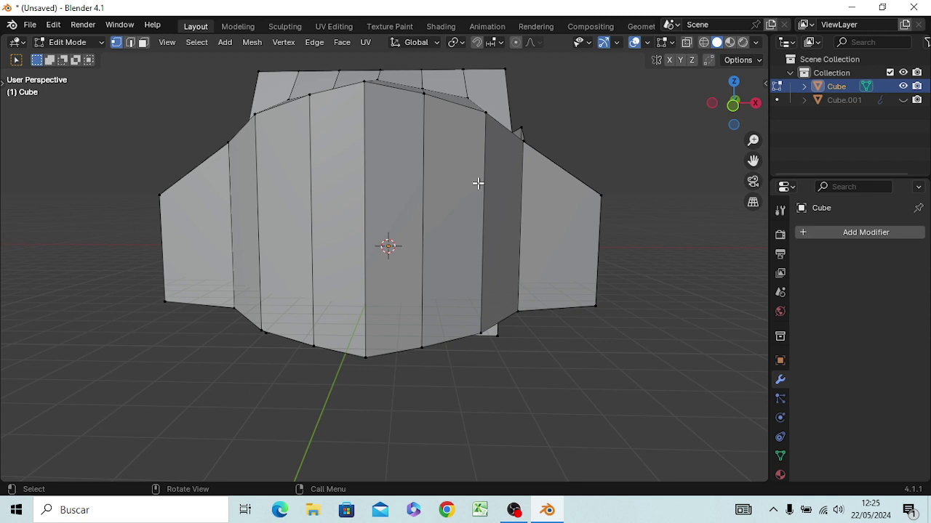
# In face select mode, select the six curved front faces.
pyautogui.press('3')
pyautogui.click(502, 189)
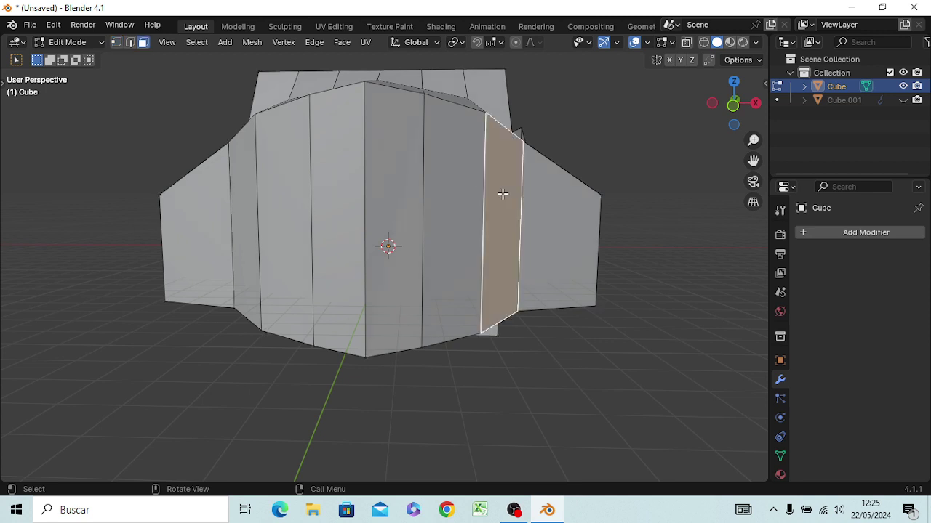
pyautogui.keyDown('shift'); pyautogui.click(466, 192); pyautogui.keyUp('shift')
pyautogui.keyDown('shift'); pyautogui.click(396, 201); pyautogui.keyUp('shift')
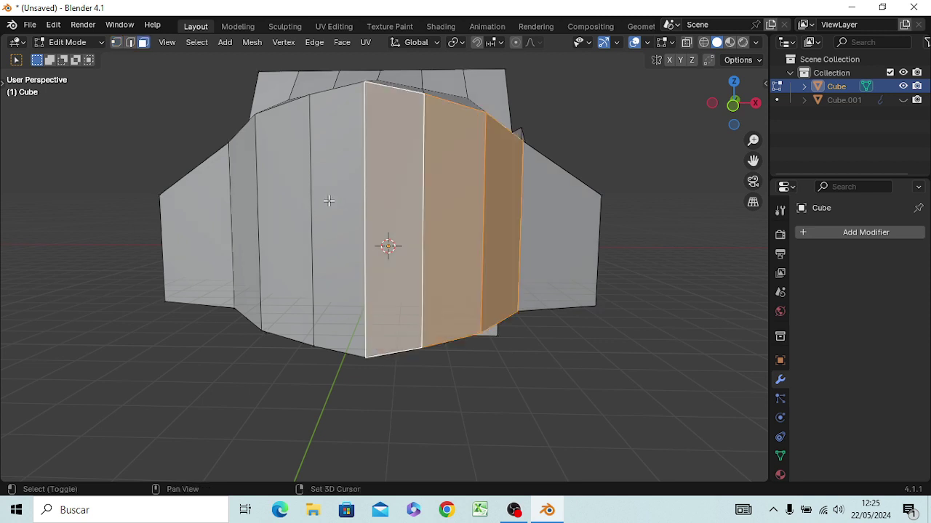
pyautogui.keyDown('shift'); pyautogui.click(325, 201); pyautogui.keyUp('shift')
pyautogui.keyDown('shift'); pyautogui.click(281, 202); pyautogui.keyUp('shift')
pyautogui.keyDown('shift'); pyautogui.click(240, 202); pyautogui.keyUp('shift')
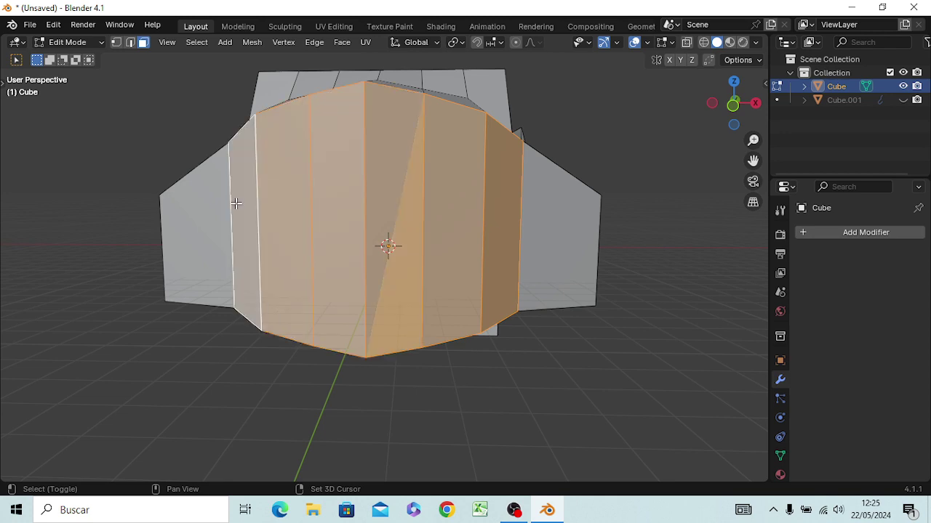
# Switch to wireframe and inset the selected front faces by about 0.012 m.
pyautogui.moveTo(303, 231)
pyautogui.mouseDown(button='middle')
pyautogui.moveTo(342, 255)
pyautogui.moveTo(297, 295)
pyautogui.moveTo(287, 249)
pyautogui.mouseUp(button='middle')
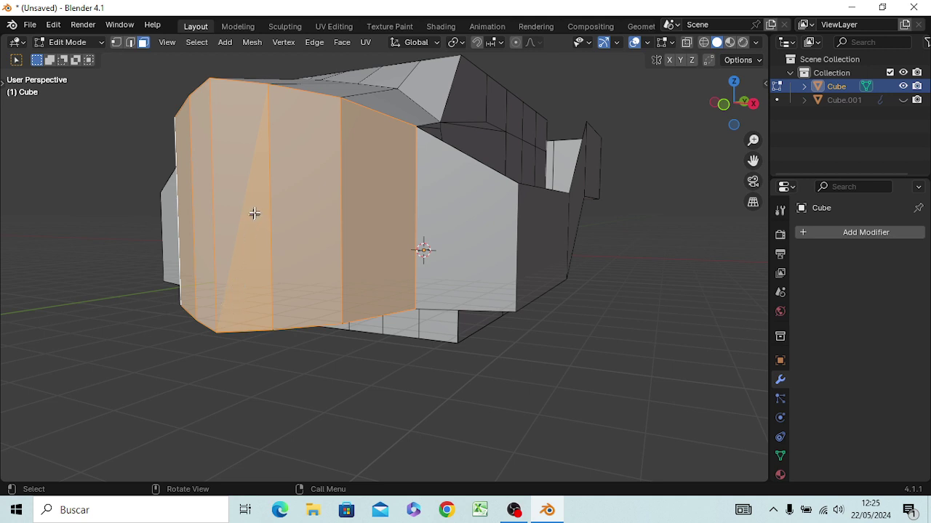
pyautogui.press('z')
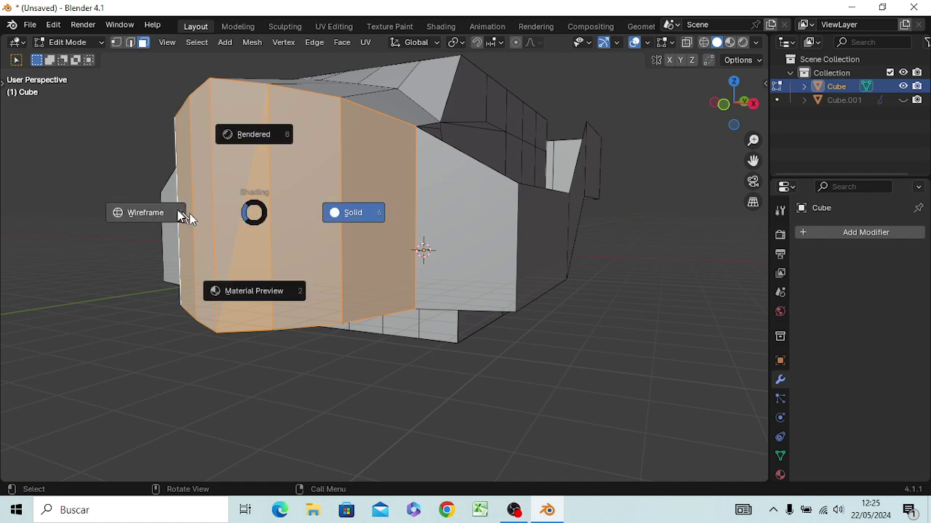
pyautogui.click(175, 209)
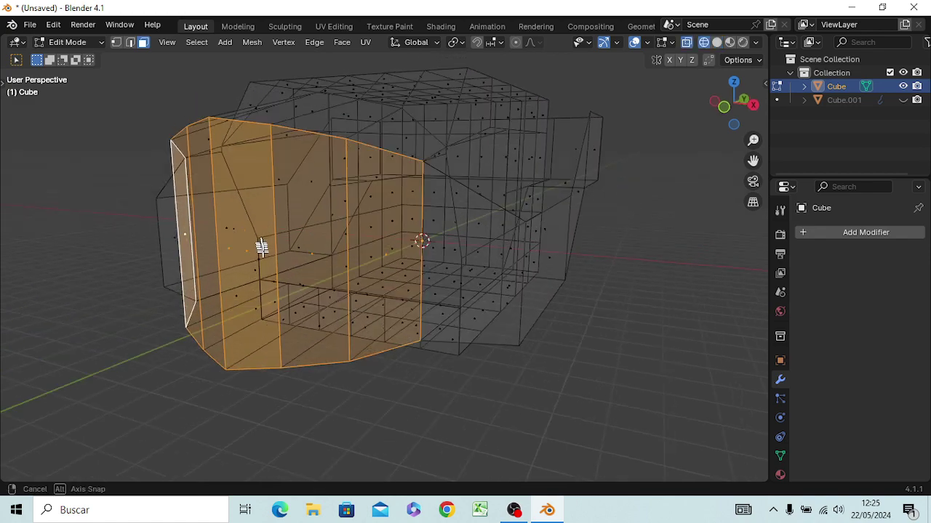
pyautogui.moveTo(260, 240)
pyautogui.mouseDown(button='middle')
pyautogui.moveTo(291, 276)
pyautogui.moveTo(336, 245)
pyautogui.moveTo(291, 241)
pyautogui.moveTo(301, 243)
pyautogui.mouseUp(button='middle')
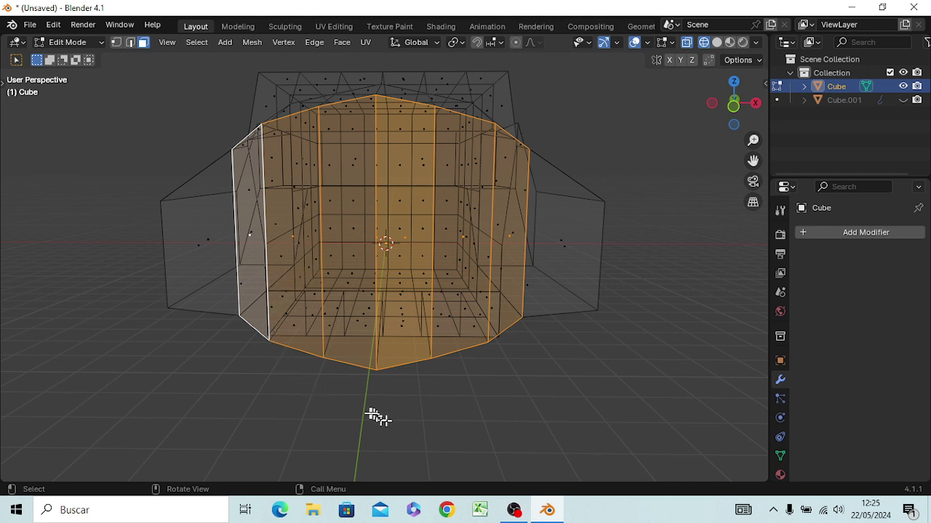
pyautogui.press('i')
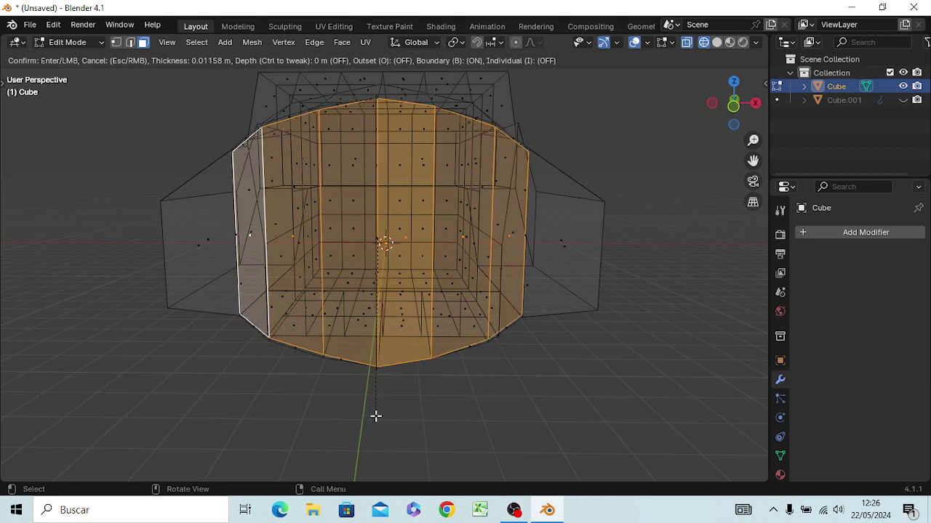
pyautogui.click(376, 416)
pyautogui.click(393, 346)
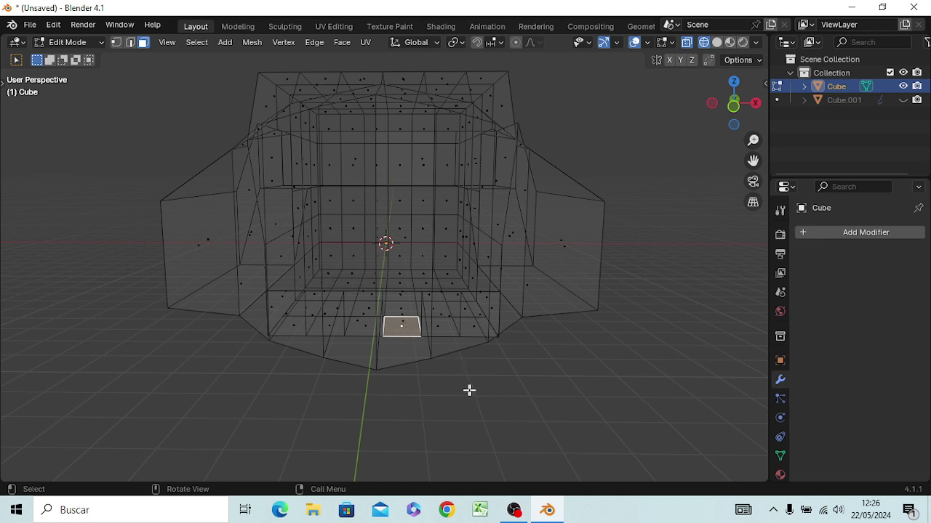
# Return the viewport to solid shading.
pyautogui.press('z')
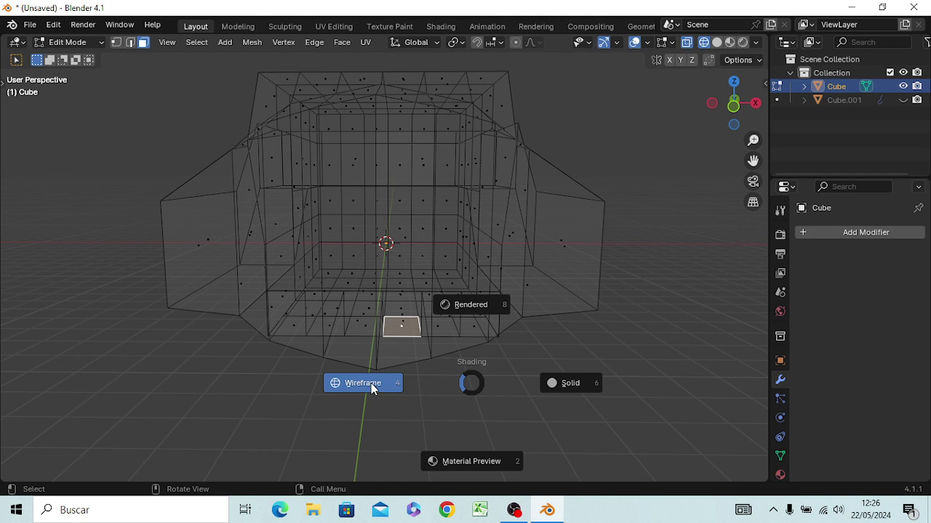
pyautogui.click(592, 385)
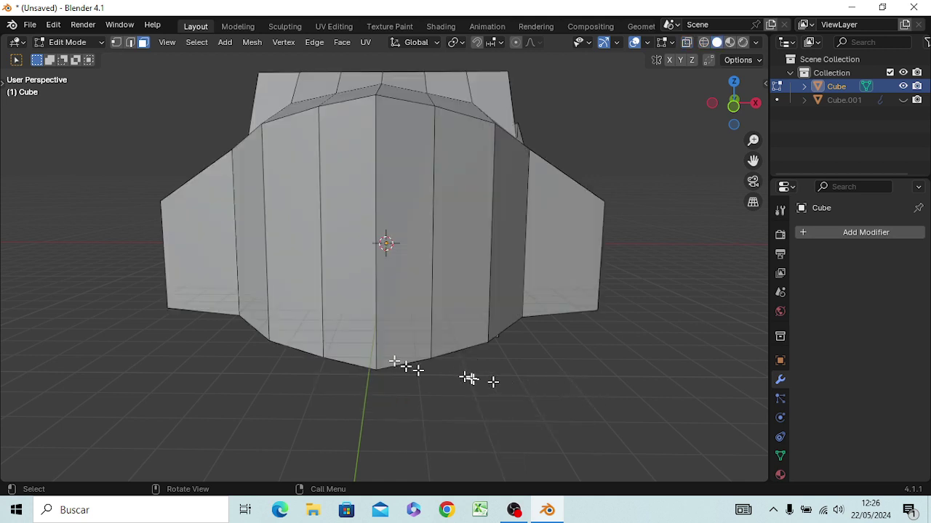
pyautogui.click(391, 231)
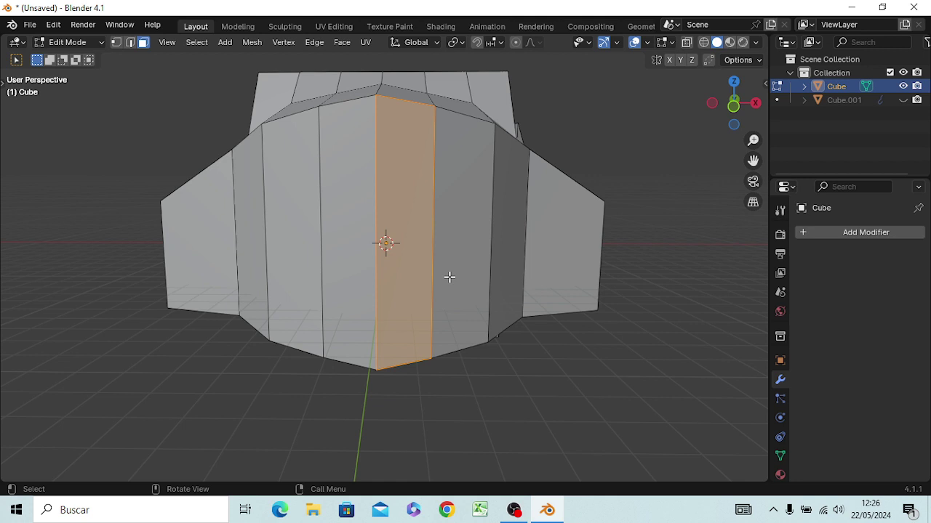
pyautogui.click(467, 379)
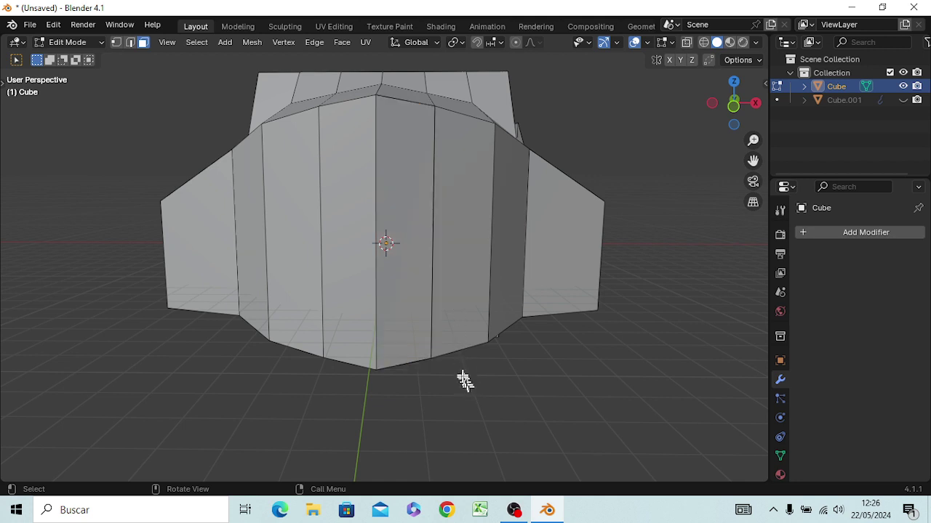
# Inset the centre front face, then undo that inset.
pyautogui.click(408, 312)
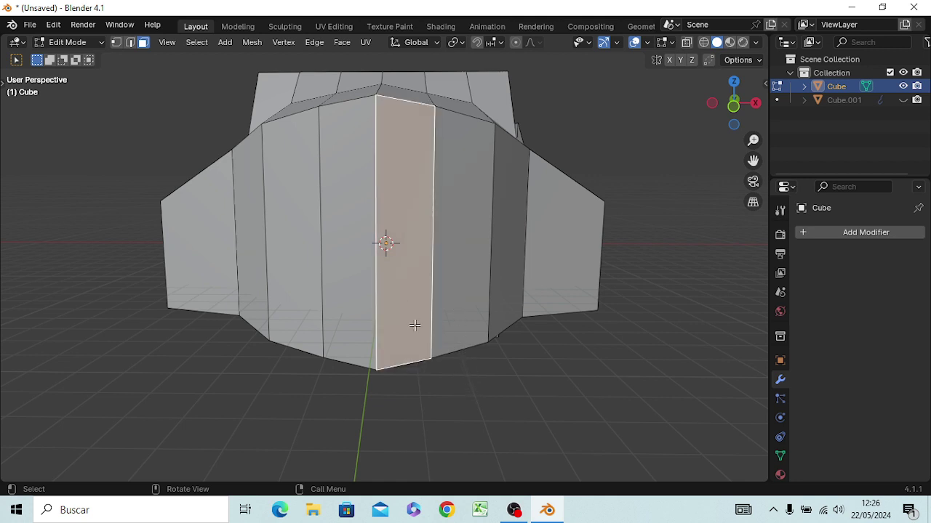
pyautogui.press('i')
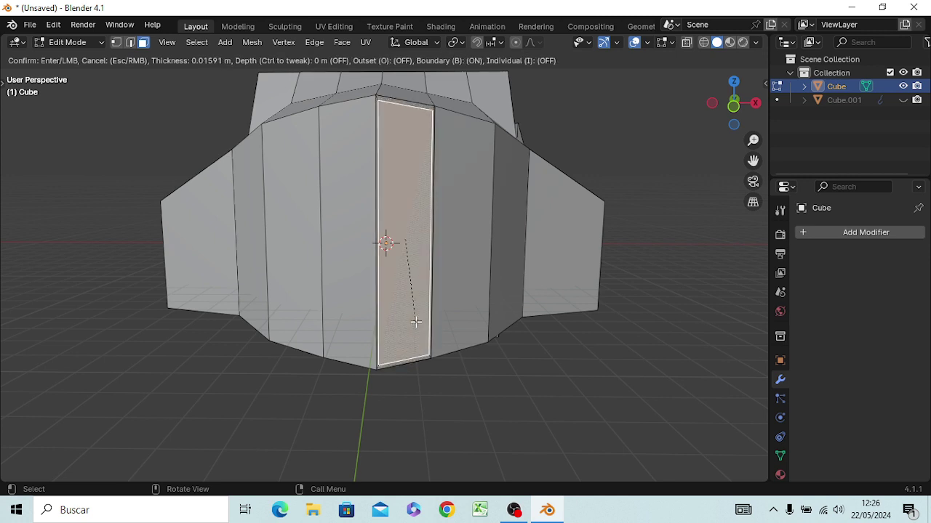
pyautogui.click(415, 321)
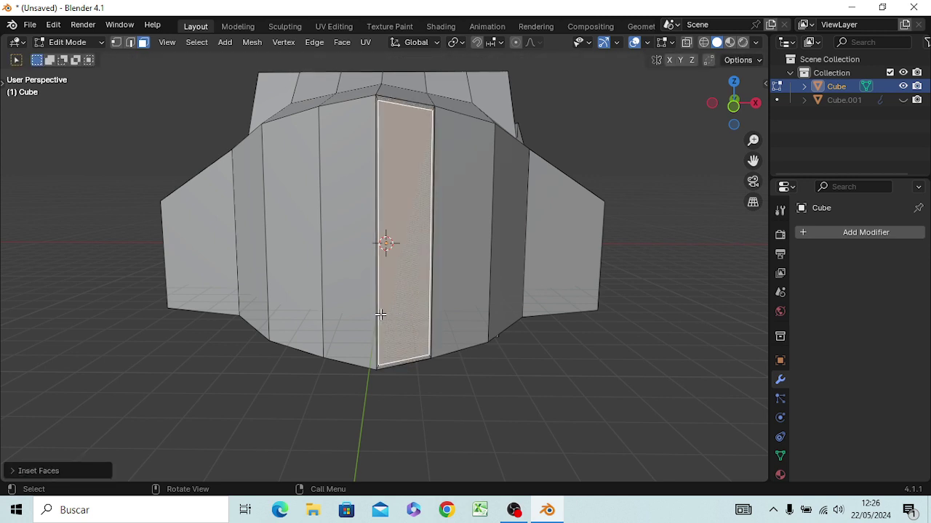
pyautogui.hotkey('ctrl', 'z')
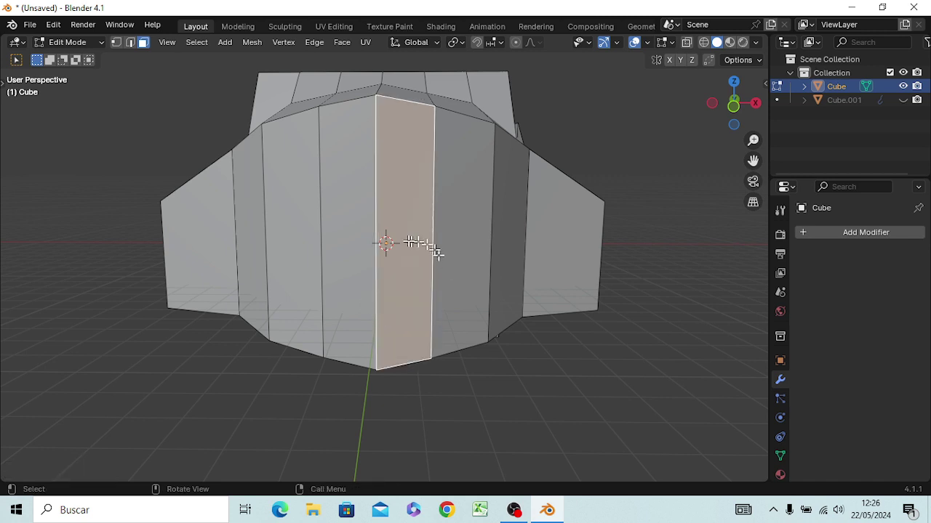
pyautogui.keyDown('shift'); pyautogui.click(257, 233); pyautogui.keyUp('shift')
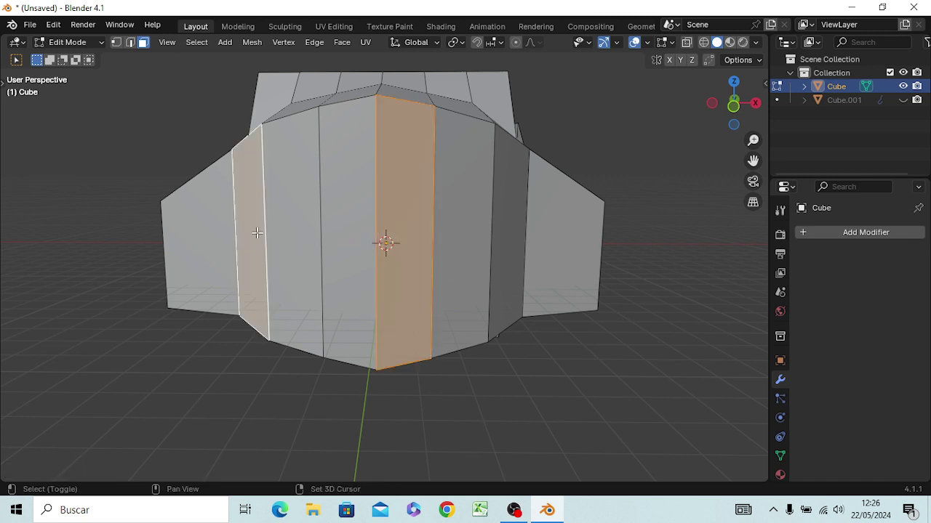
pyautogui.keyDown('shift'); pyautogui.click(309, 238); pyautogui.keyUp('shift')
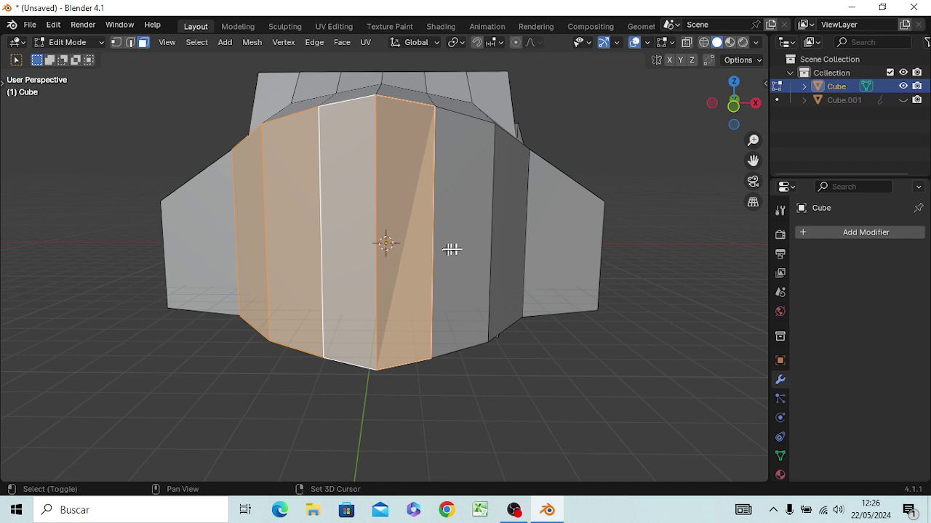
pyautogui.keyDown('shift'); pyautogui.click(455, 249); pyautogui.keyUp('shift')
pyautogui.keyDown('shift'); pyautogui.click(519, 245); pyautogui.keyUp('shift')
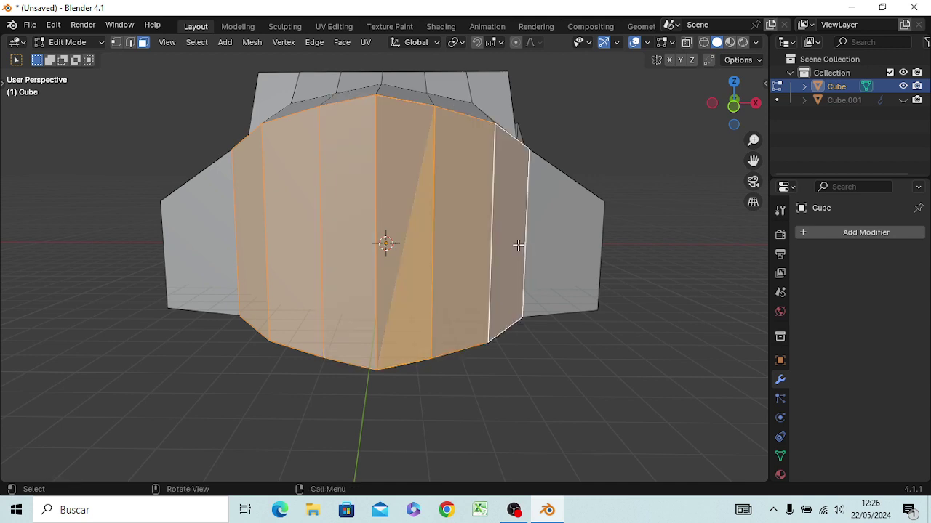
pyautogui.hotkey('ctrl', 'r')
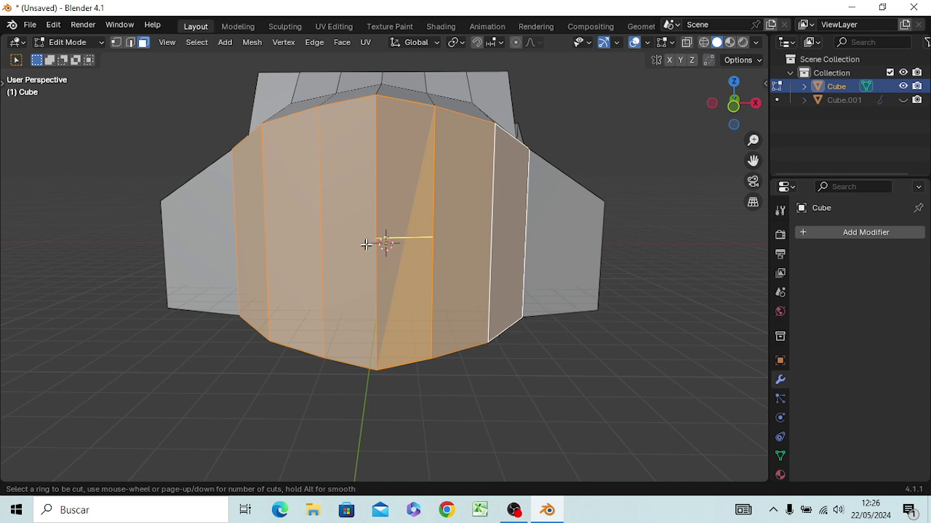
pyautogui.press('Escape')
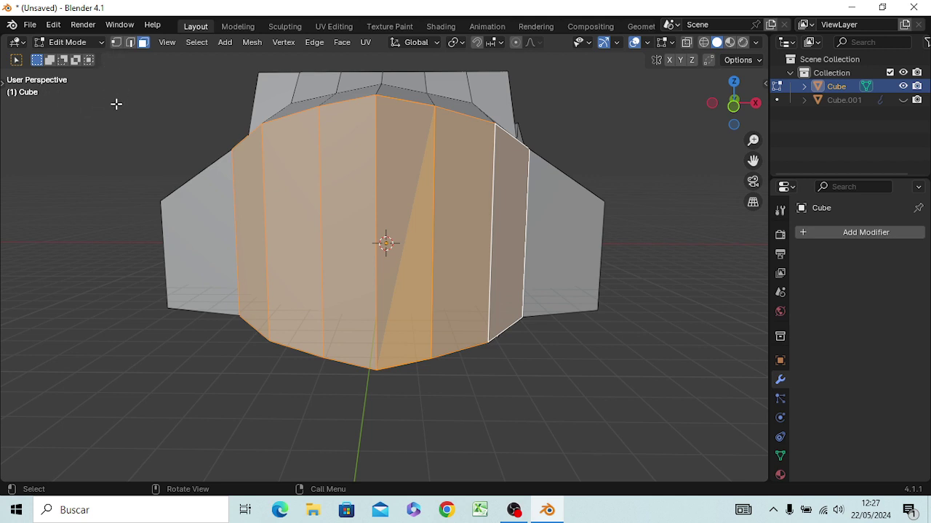
pyautogui.click(116, 104)
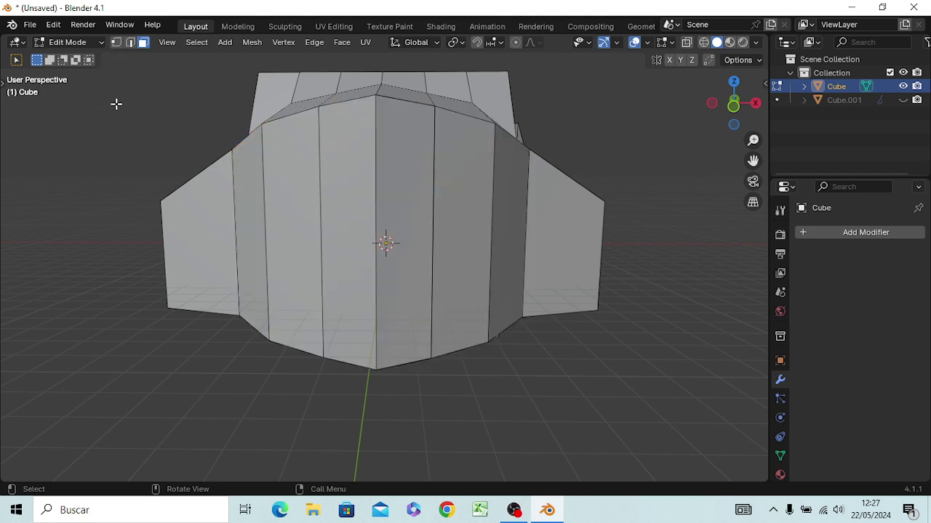
pyautogui.click(373, 207)
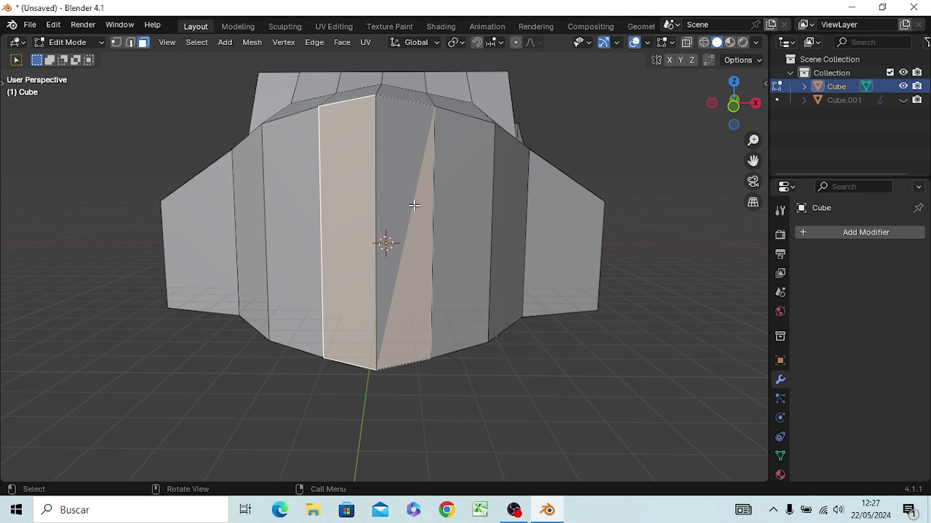
pyautogui.click(480, 407)
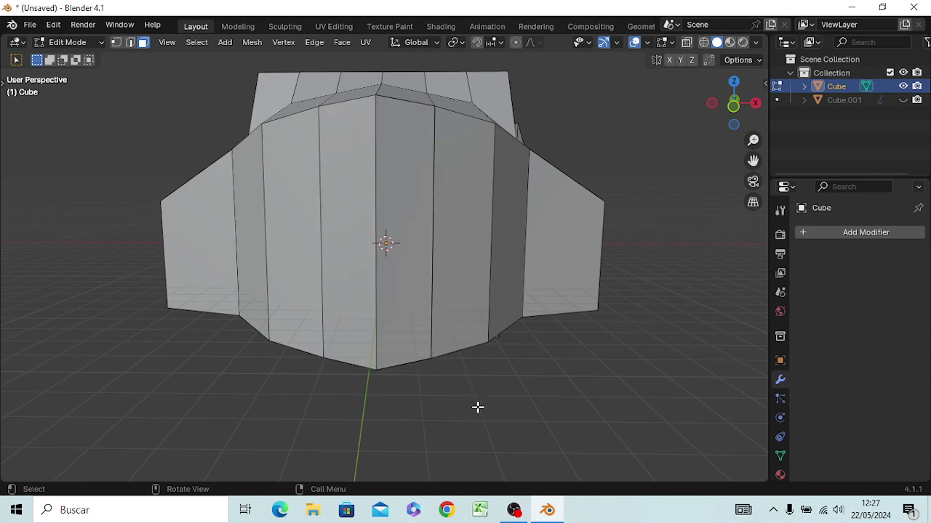
pyautogui.moveTo(406, 377)
pyautogui.mouseDown(button='middle')
pyautogui.moveTo(429, 308)
pyautogui.moveTo(407, 384)
pyautogui.mouseUp(button='middle')
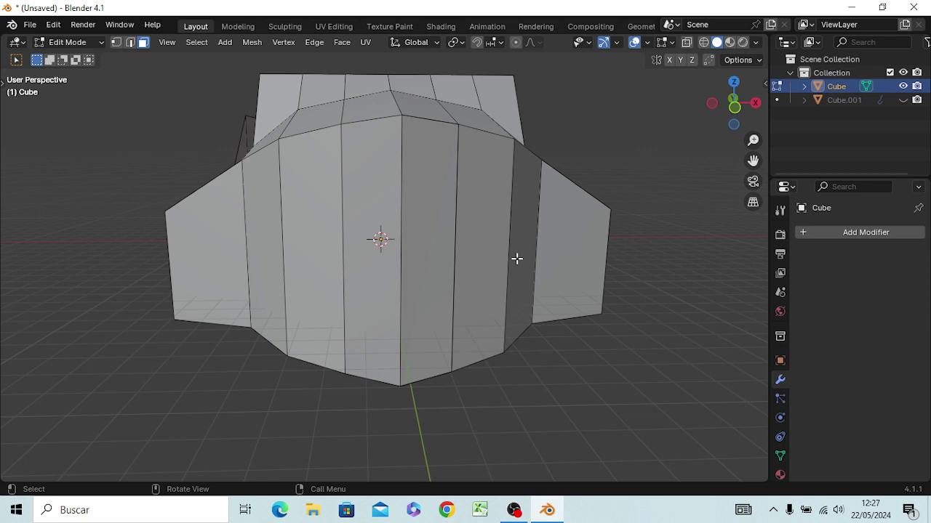
pyautogui.press('KP_1')
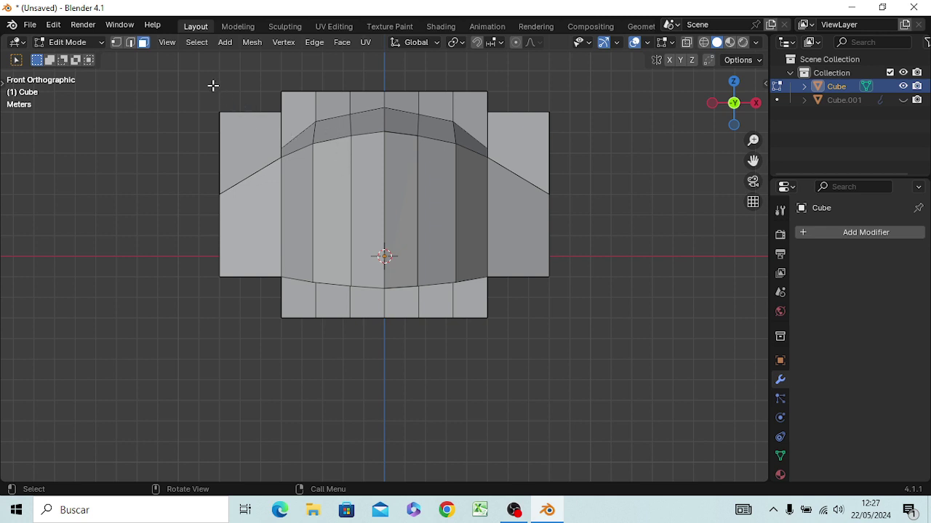
# In vertex mode with wireframe, box-select and delete the left-half vertices, then restore solid shading.
pyautogui.press('1')
pyautogui.press('z')
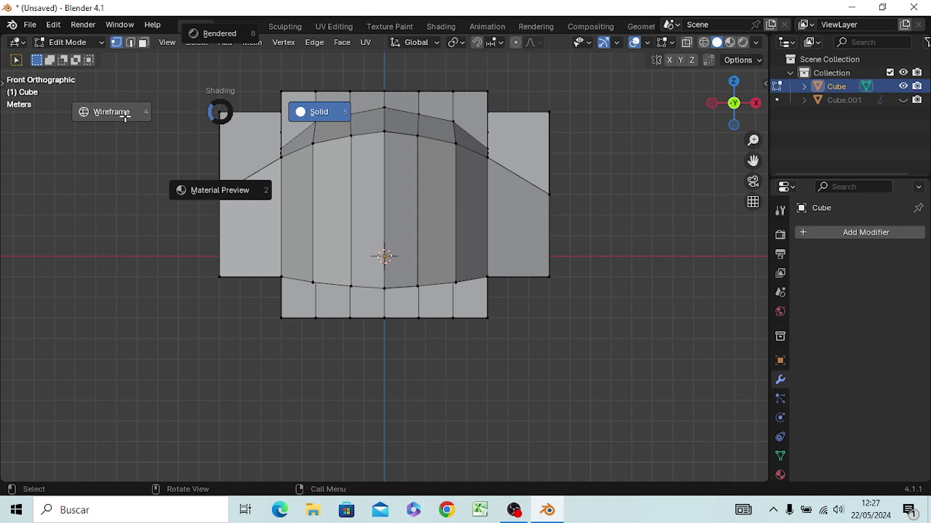
pyautogui.click(125, 116)
pyautogui.press('b')
pyautogui.moveTo(180, 60)
pyautogui.mouseDown()
pyautogui.moveTo(289, 382)
pyautogui.moveTo(370, 411)
pyautogui.mouseUp()
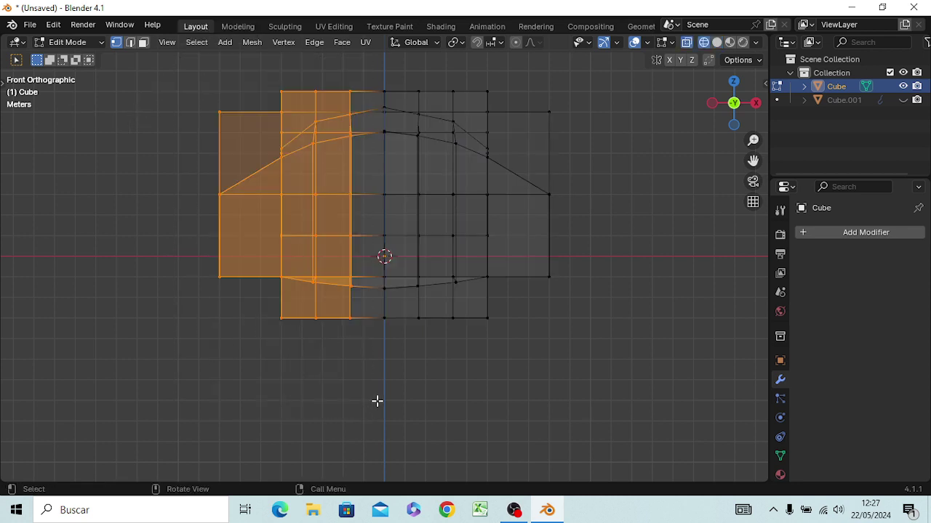
pyautogui.press('x')
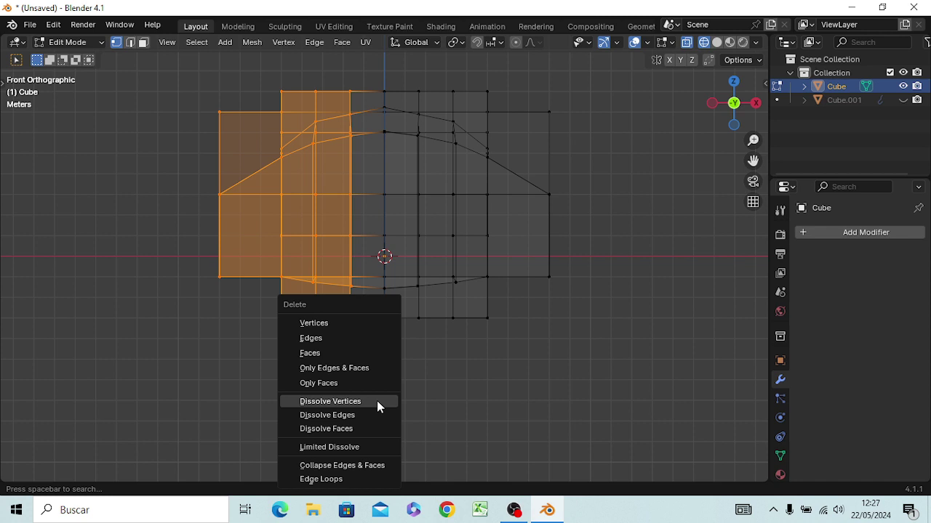
pyautogui.click(301, 323)
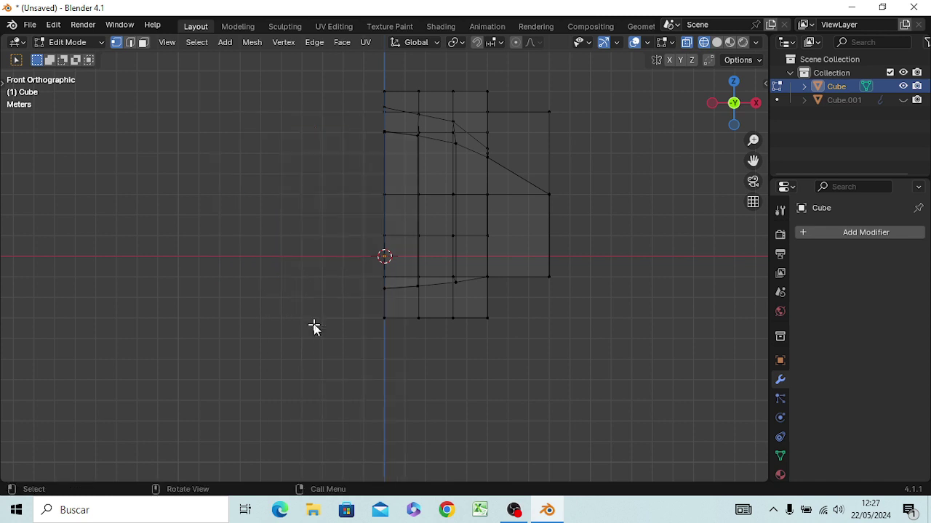
pyautogui.moveTo(310, 350)
pyautogui.mouseDown(button='middle')
pyautogui.moveTo(407, 342)
pyautogui.moveTo(405, 364)
pyautogui.moveTo(378, 381)
pyautogui.moveTo(262, 386)
pyautogui.moveTo(308, 382)
pyautogui.mouseUp(button='middle')
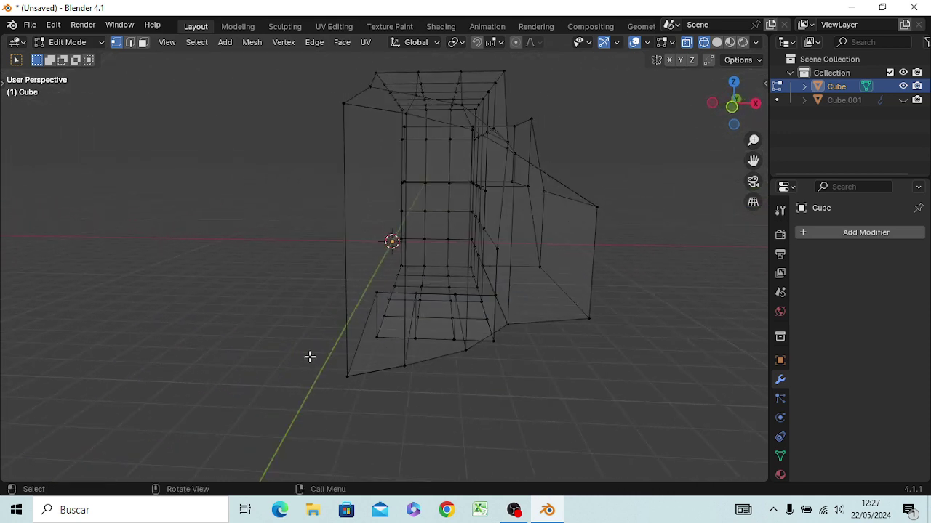
pyautogui.press('z')
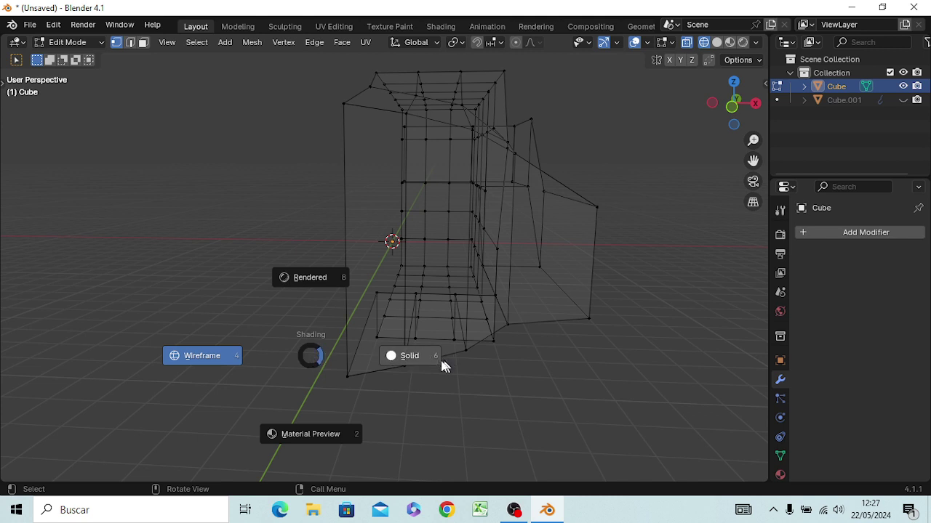
pyautogui.click(428, 357)
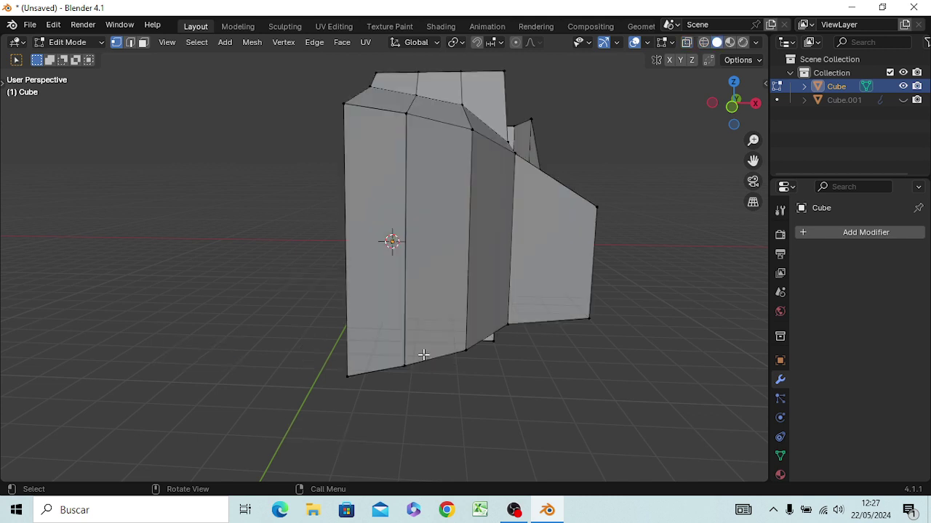
# In Object Mode, add a Mirror modifier on the X axis to the Cube.
pyautogui.press('Tab')
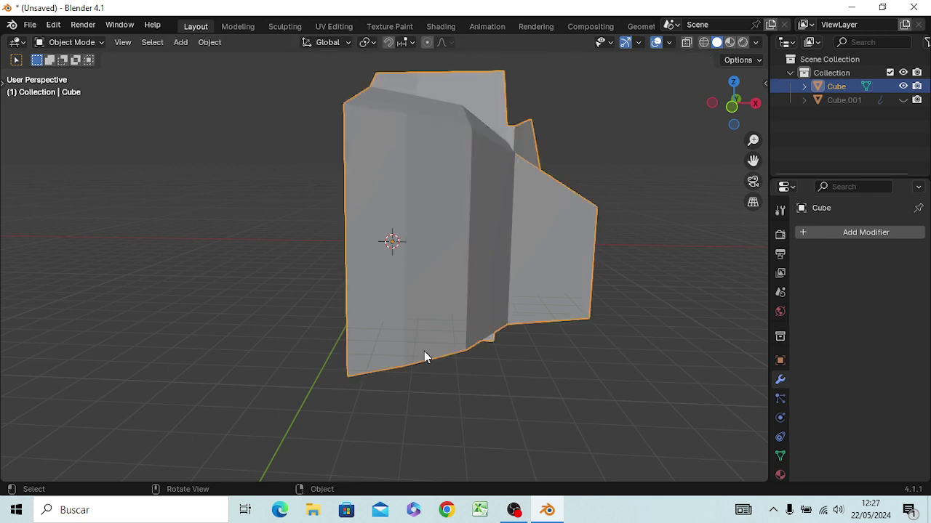
pyautogui.click(843, 234)
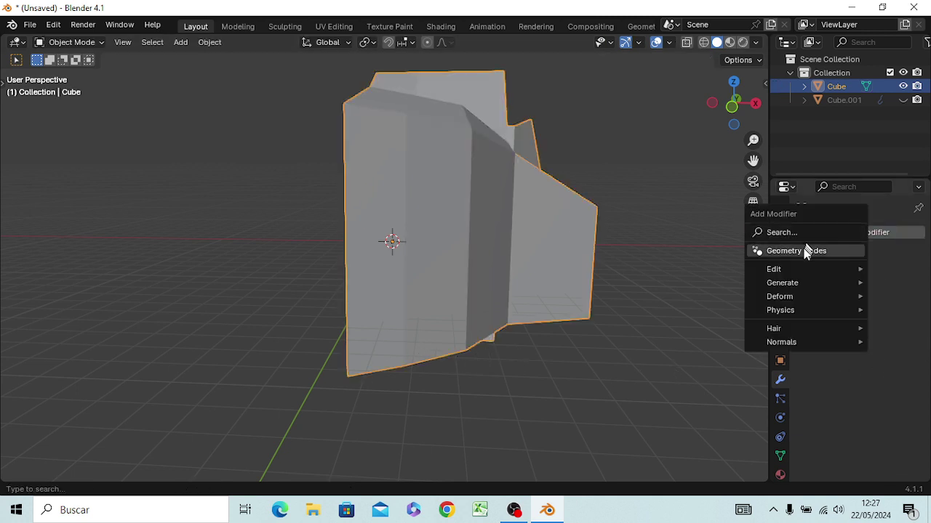
pyautogui.click(806, 233)
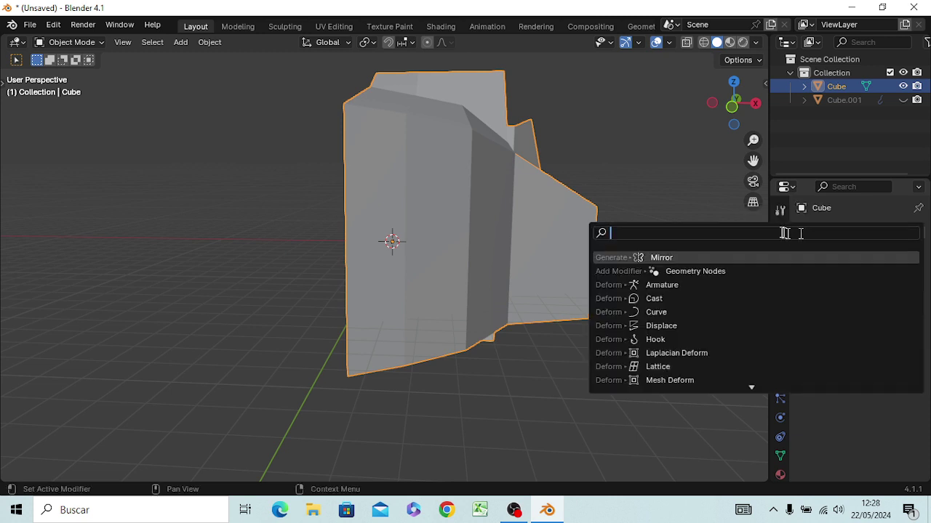
pyautogui.click(658, 257)
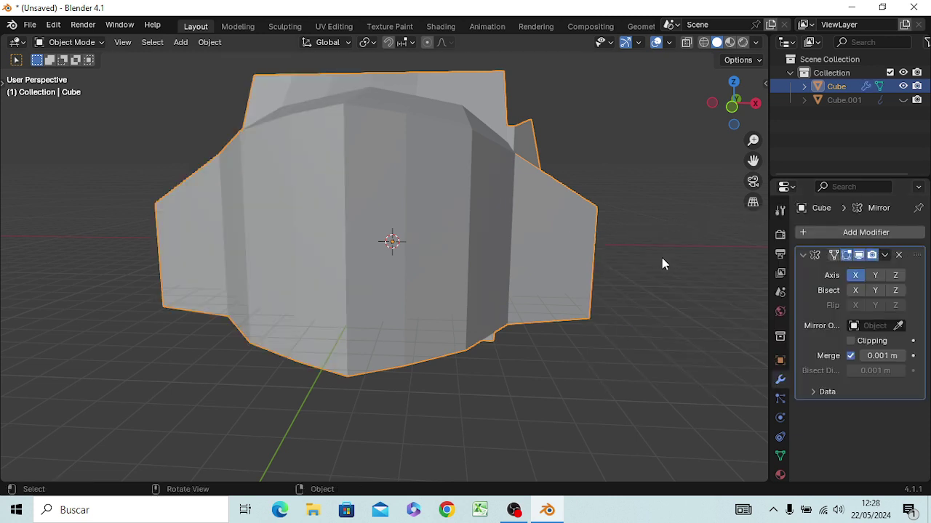
pyautogui.moveTo(546, 426)
pyautogui.mouseDown(button='middle')
pyautogui.moveTo(479, 393)
pyautogui.moveTo(408, 422)
pyautogui.moveTo(448, 441)
pyautogui.moveTo(577, 405)
pyautogui.moveTo(562, 416)
pyautogui.mouseUp(button='middle')
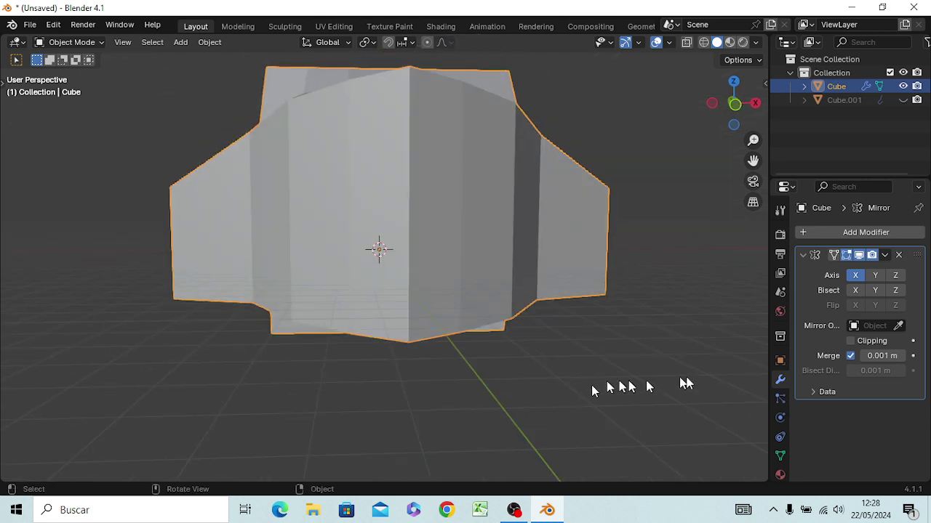
# In Edit Mode face select, pick the three front-strip faces and view from Top Ortho.
pyautogui.press('Tab')
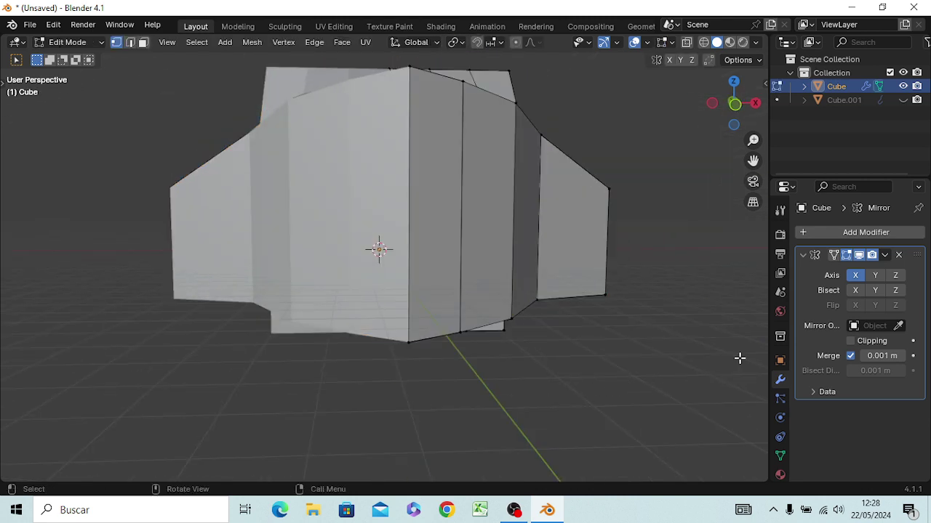
pyautogui.moveTo(642, 415)
pyautogui.mouseDown(button='middle')
pyautogui.moveTo(617, 428)
pyautogui.moveTo(596, 419)
pyautogui.mouseUp(button='middle')
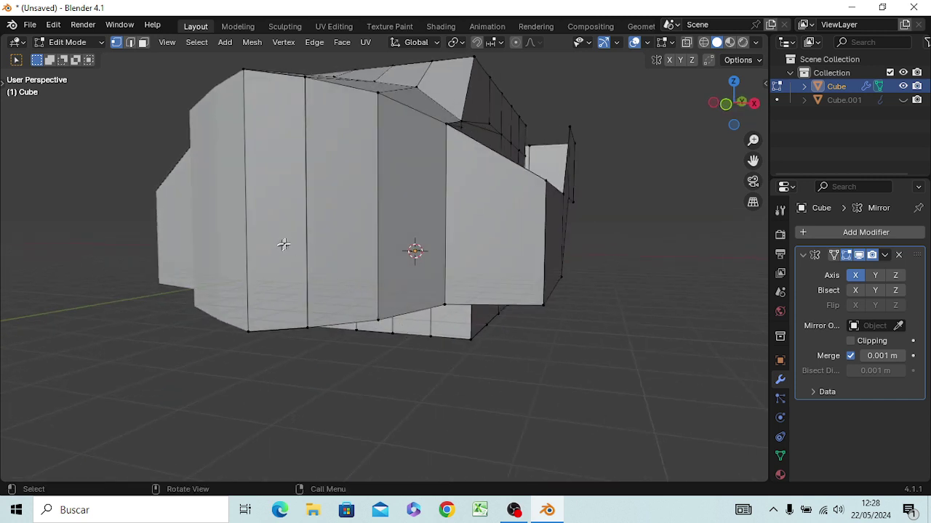
pyautogui.press('3')
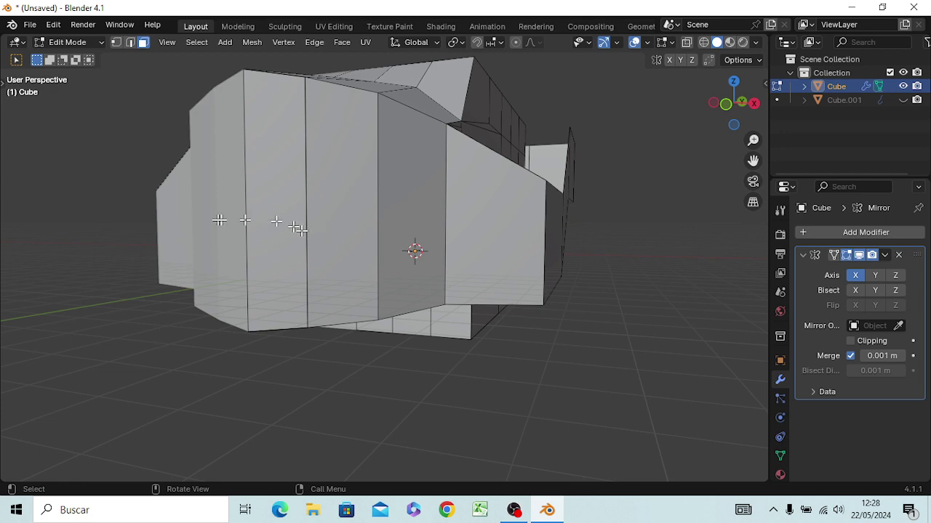
pyautogui.click(280, 228)
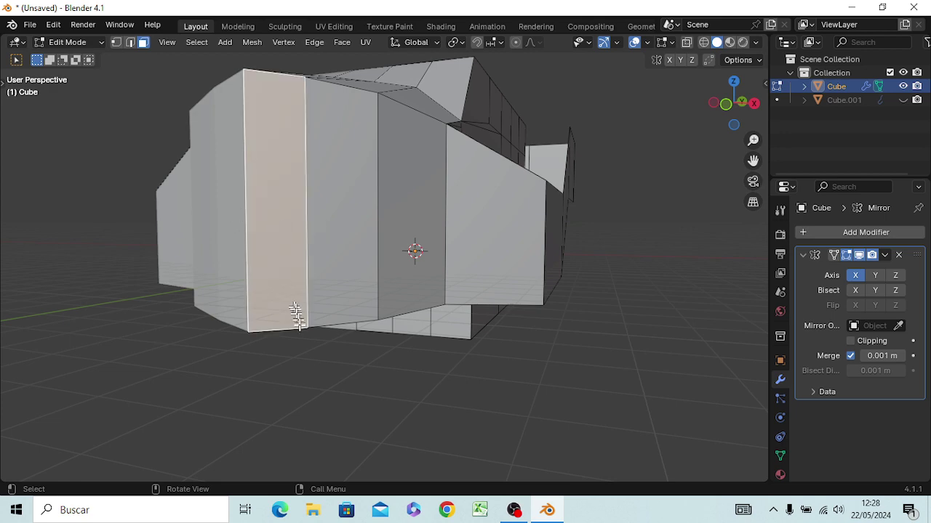
pyautogui.moveTo(296, 314)
pyautogui.mouseDown(button='middle')
pyautogui.moveTo(370, 359)
pyautogui.moveTo(385, 357)
pyautogui.moveTo(389, 337)
pyautogui.moveTo(321, 326)
pyautogui.mouseUp(button='middle')
pyautogui.keyDown('shift'); pyautogui.click(429, 232); pyautogui.keyUp('shift')
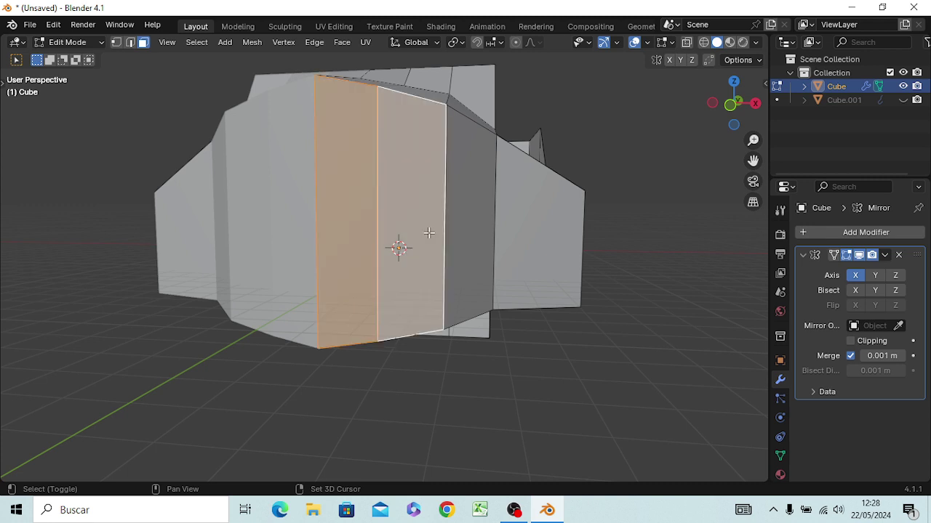
pyautogui.keyDown('shift'); pyautogui.click(474, 225); pyautogui.keyUp('shift')
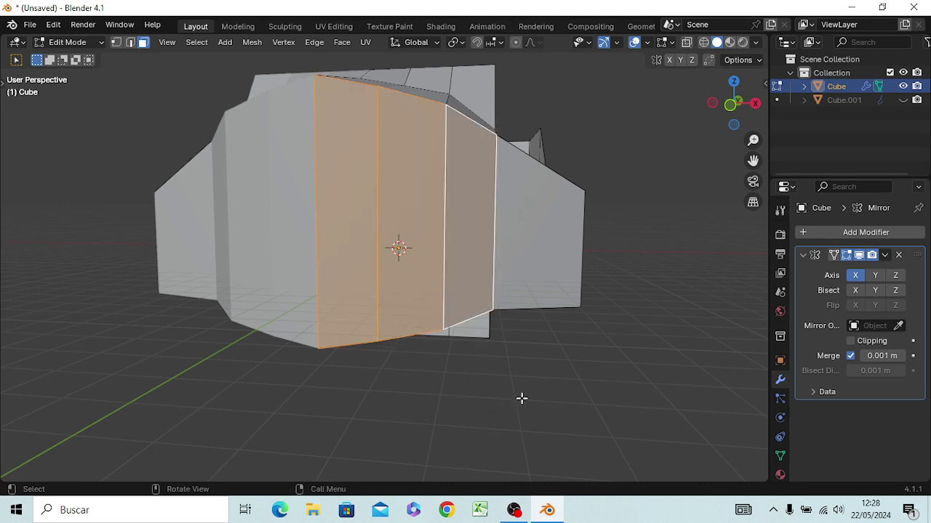
pyautogui.press('KP_7')
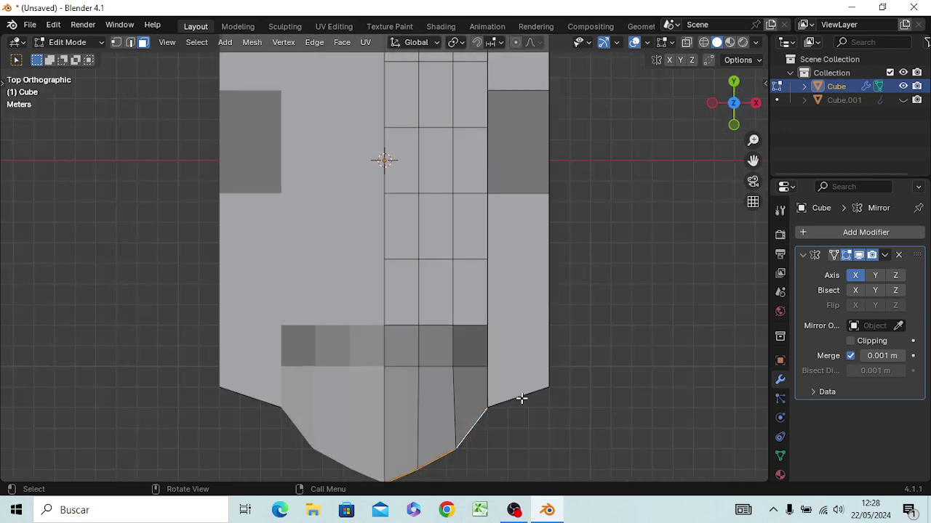
pyautogui.keyDown('shift'); pyautogui.moveTo(632, 422); pyautogui.dragTo(544, 102, button='middle'); pyautogui.keyUp('shift')
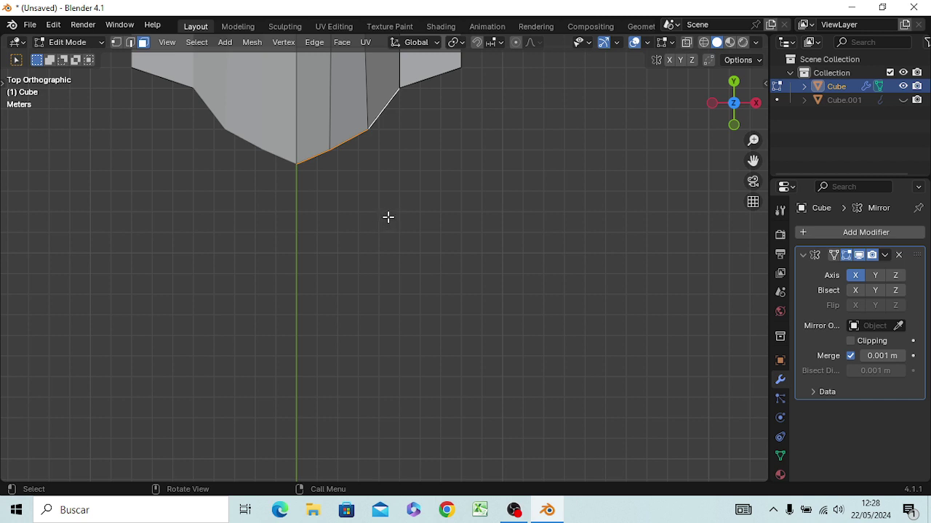
# Try an inset on the whole front strip and orbit to check the result.
pyautogui.press('i')
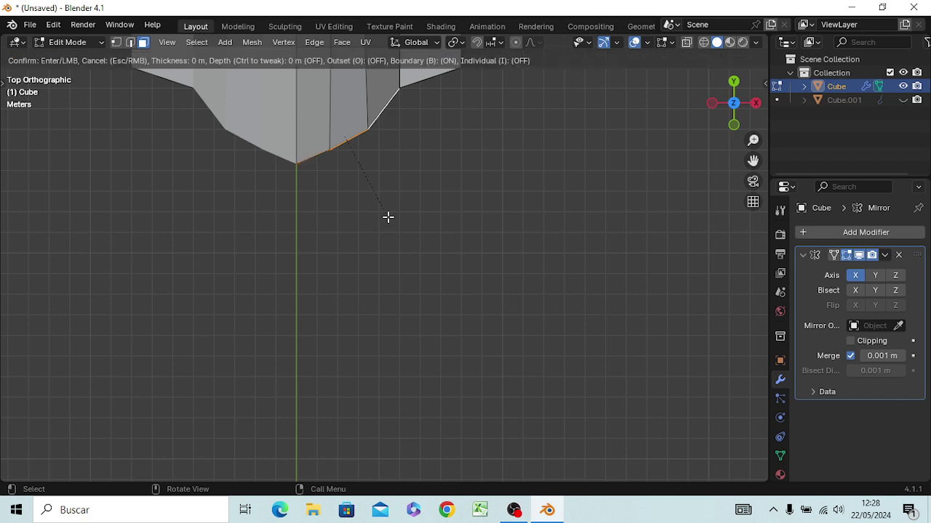
pyautogui.click(388, 213)
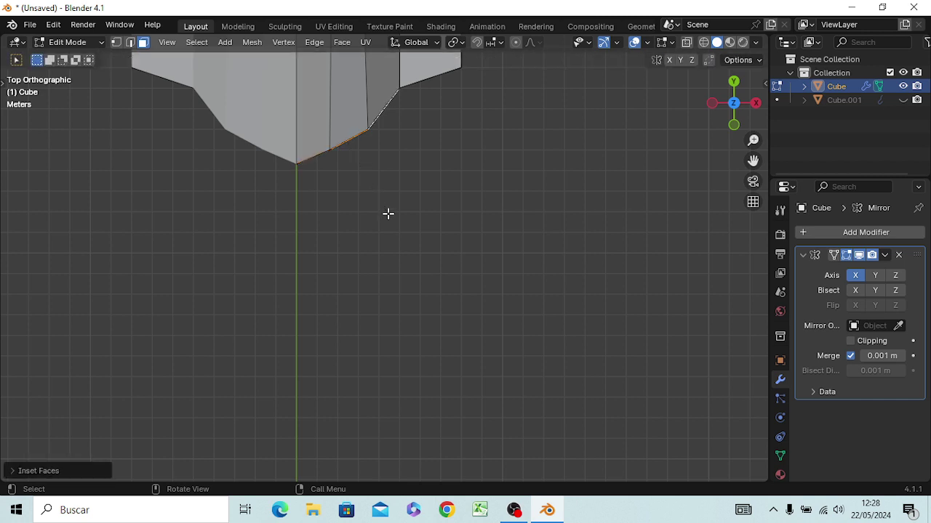
pyautogui.moveTo(388, 226); pyautogui.dragTo(367, 138, button='middle')
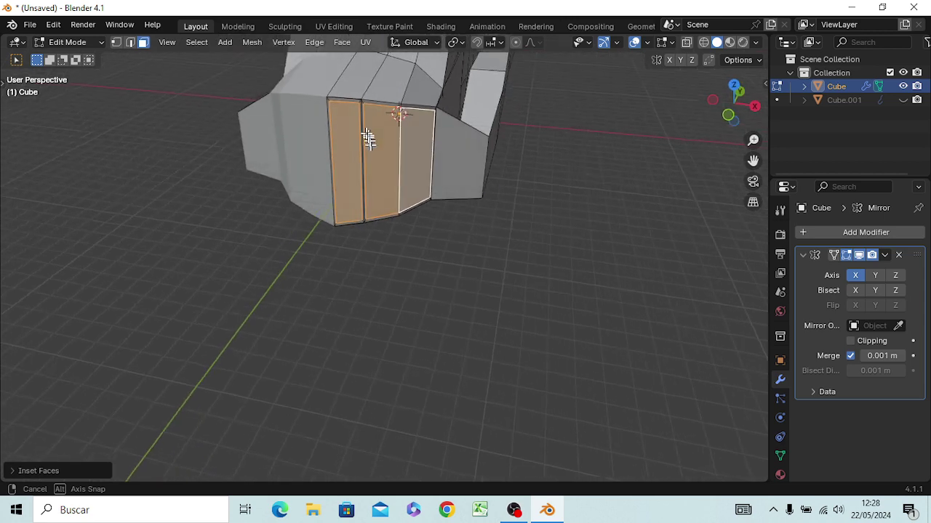
# Undo back to the front face selection, leaving only the leftmost front panel selected.
pyautogui.click(417, 307)
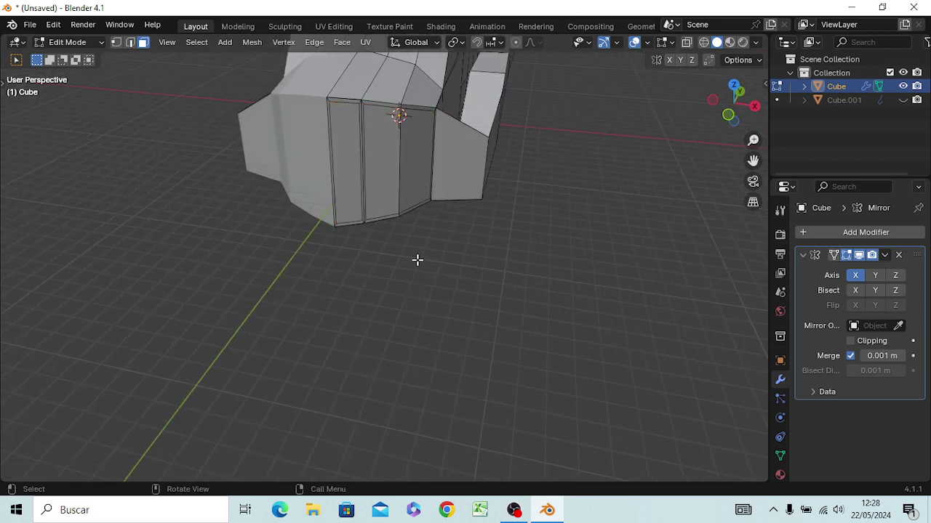
pyautogui.hotkey('ctrl', 'z')
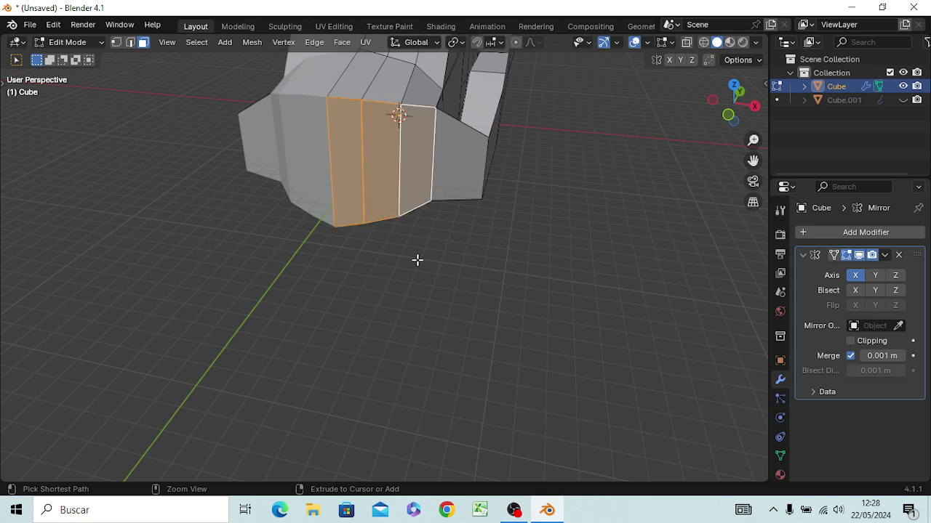
pyautogui.hotkey('ctrl', 'z')
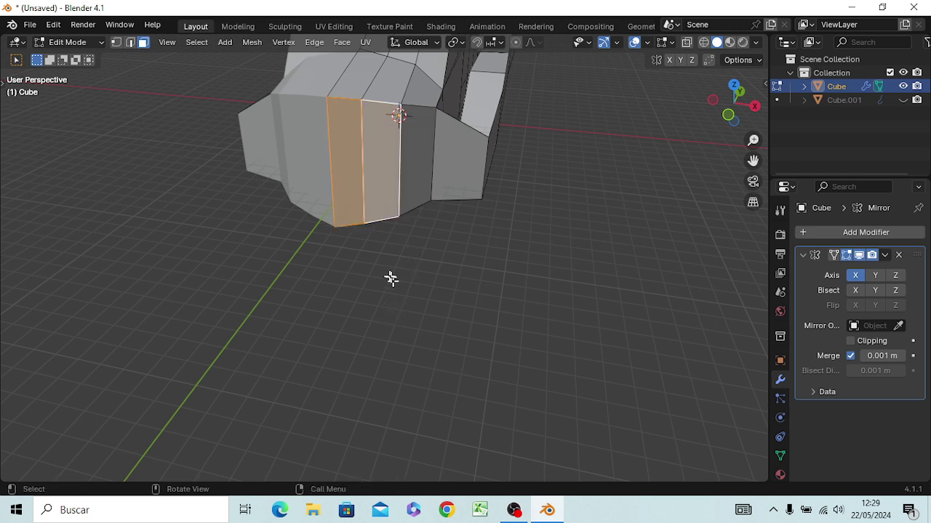
pyautogui.click(349, 202)
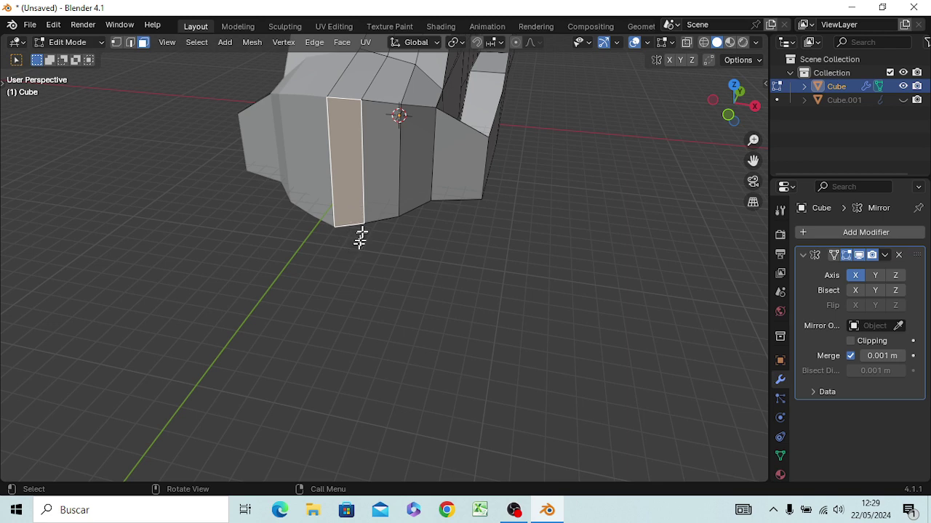
pyautogui.moveTo(362, 231)
pyautogui.mouseDown(button='middle')
pyautogui.moveTo(370, 225)
pyautogui.moveTo(373, 234)
pyautogui.mouseUp(button='middle')
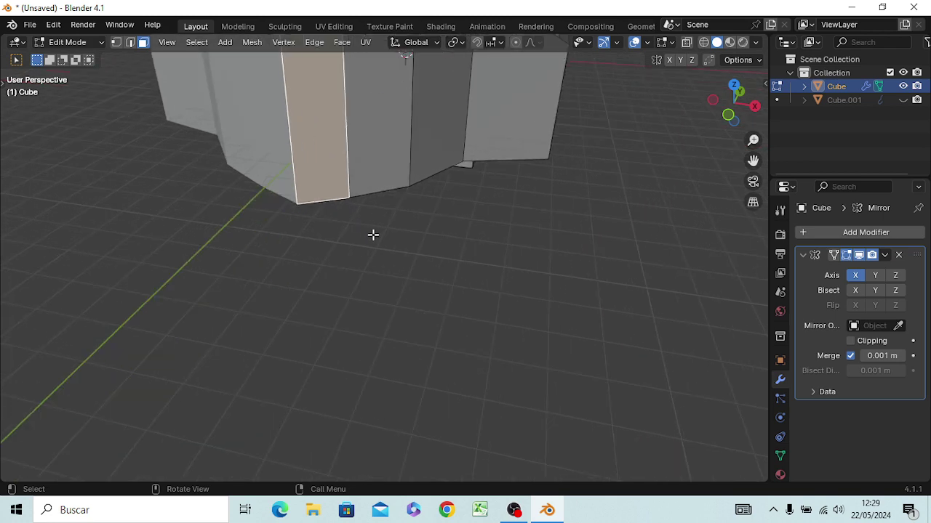
# In Front view, inset the left front panel by 0.01 with boundary toggled.
pyautogui.press('KP_1')
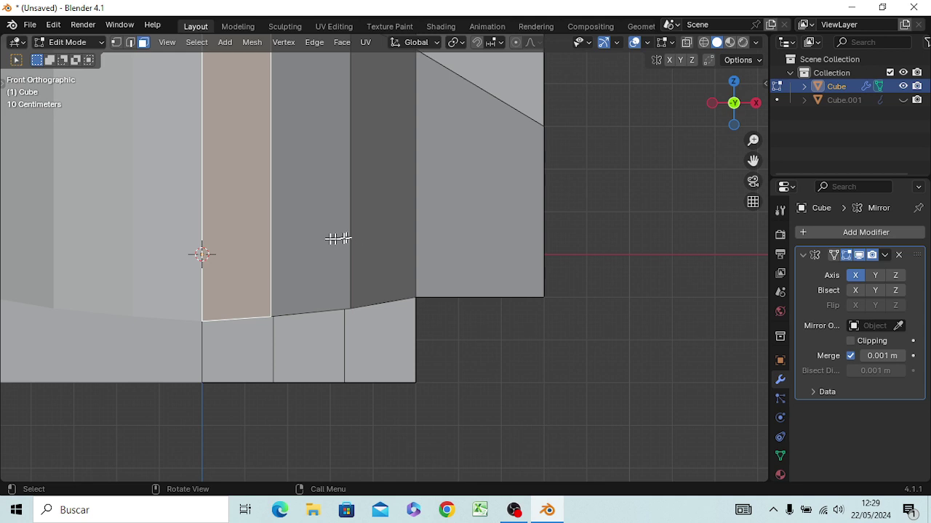
pyautogui.moveTo(336, 239)
pyautogui.mouseDown(button='middle')
pyautogui.moveTo(327, 248)
pyautogui.moveTo(339, 247)
pyautogui.moveTo(395, 380)
pyautogui.moveTo(412, 368)
pyautogui.mouseUp(button='middle')
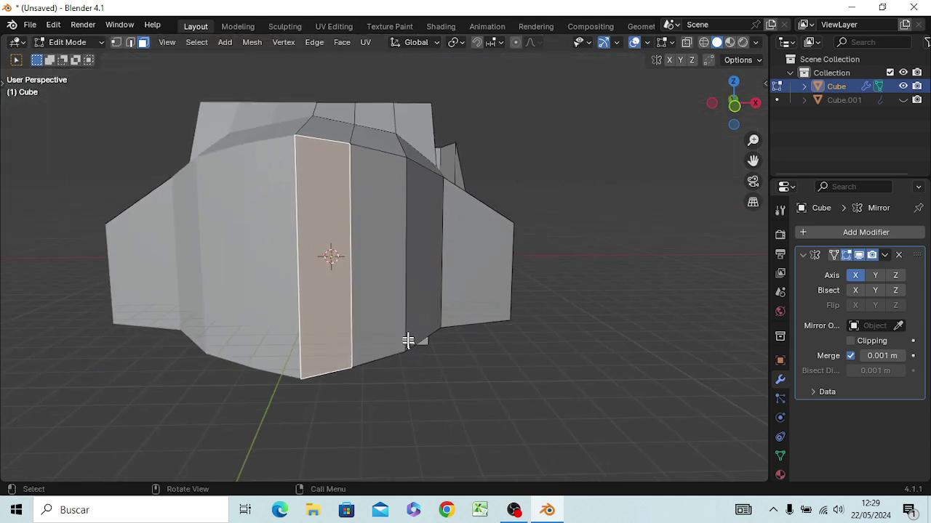
pyautogui.press('KP_1')
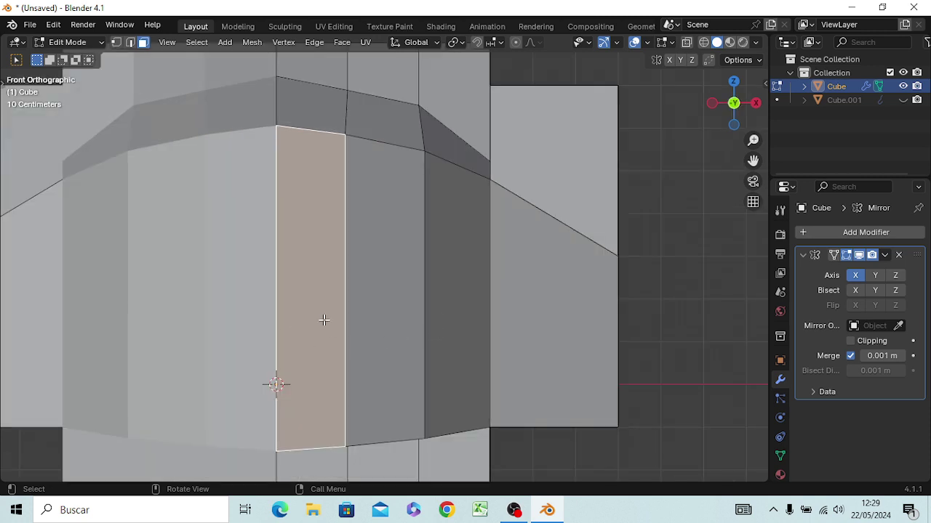
pyautogui.press('i')
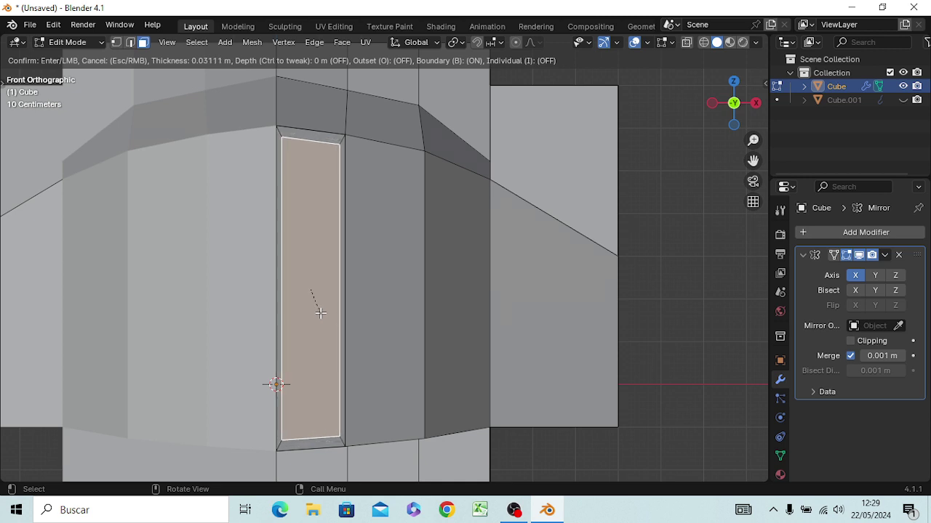
pyautogui.press('b')
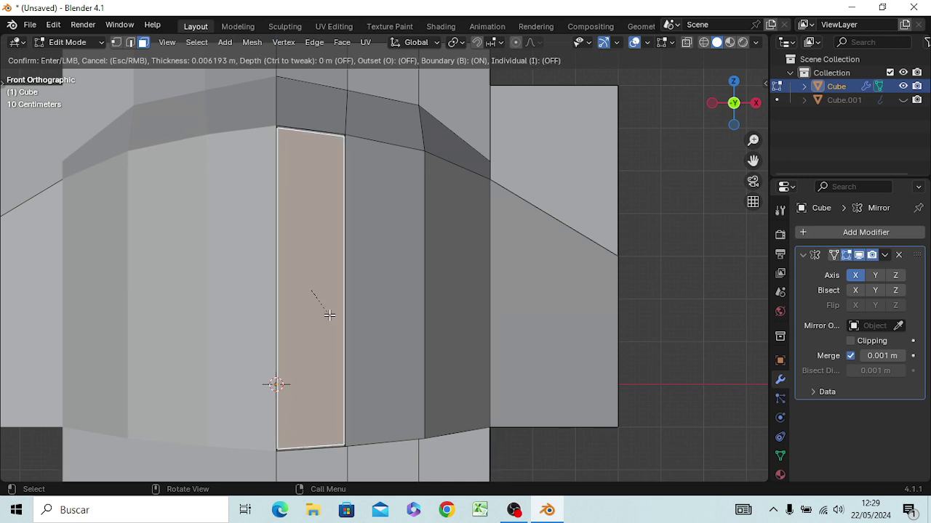
pyautogui.write('0.01')
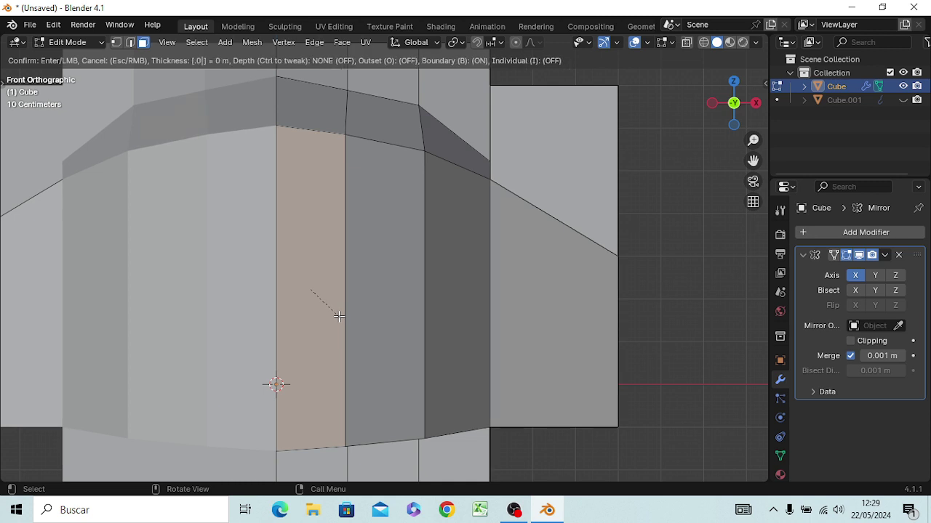
pyautogui.press('Return')
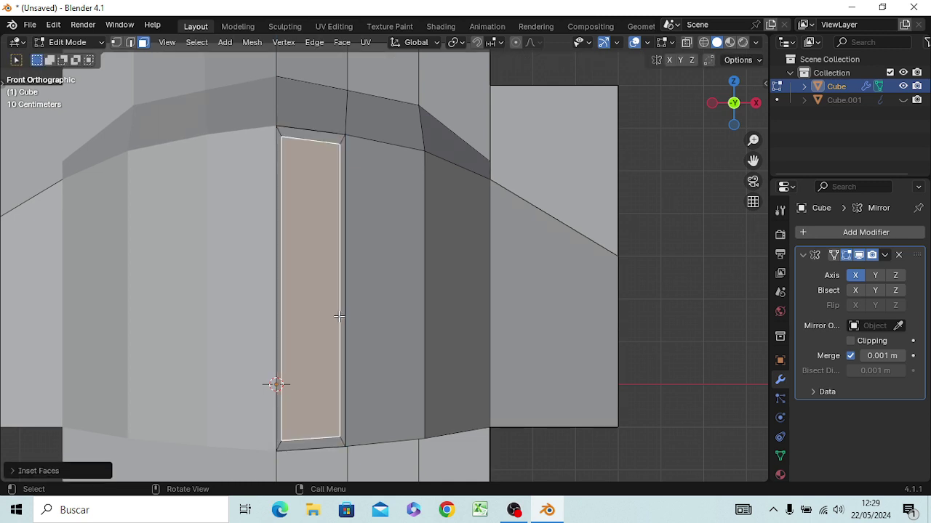
# Inset the middle front panel by 0.03.
pyautogui.click(379, 282)
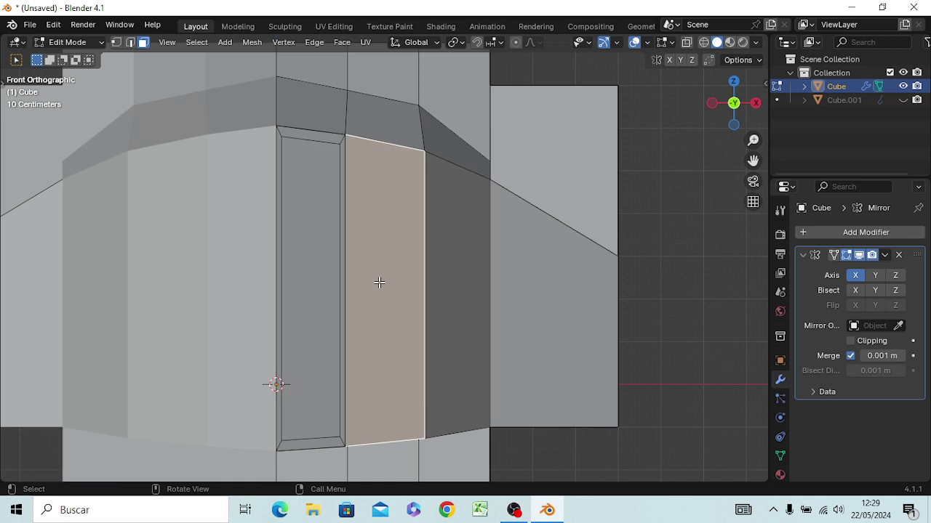
pyautogui.press('i')
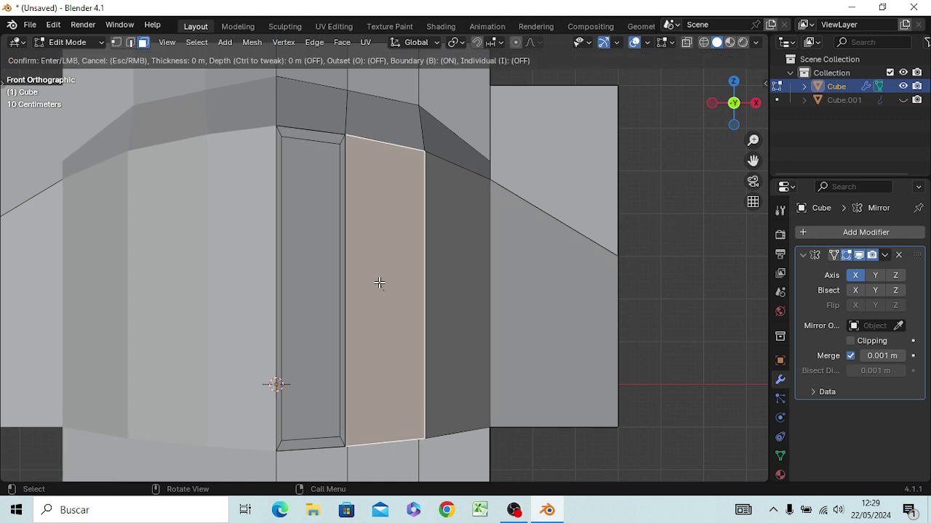
pyautogui.write('.03')
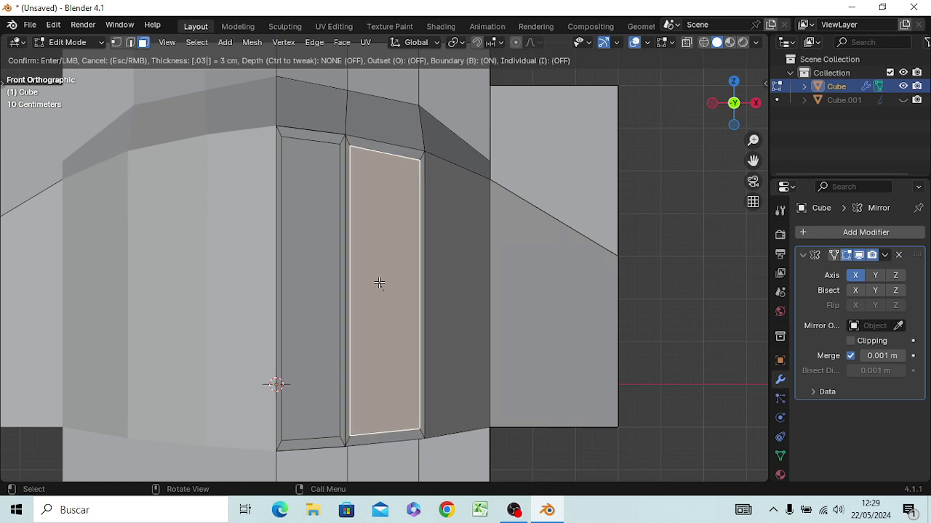
pyautogui.press('Return')
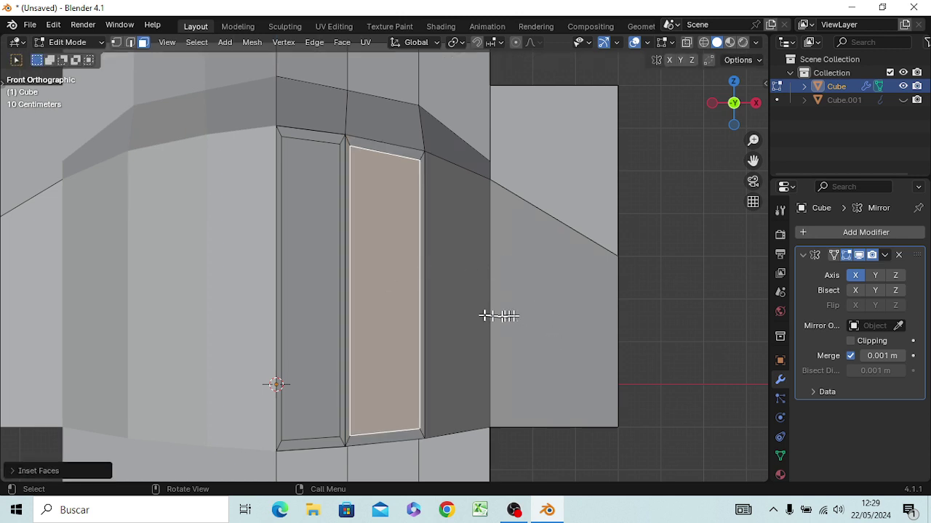
# Inset the right front panel by 0.01 and orbit to view the panels.
pyautogui.click(469, 311)
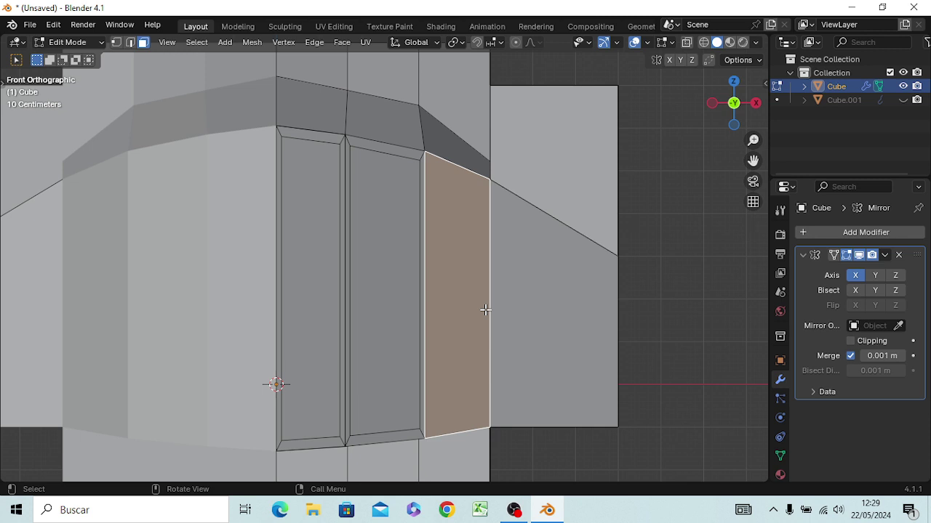
pyautogui.press('i')
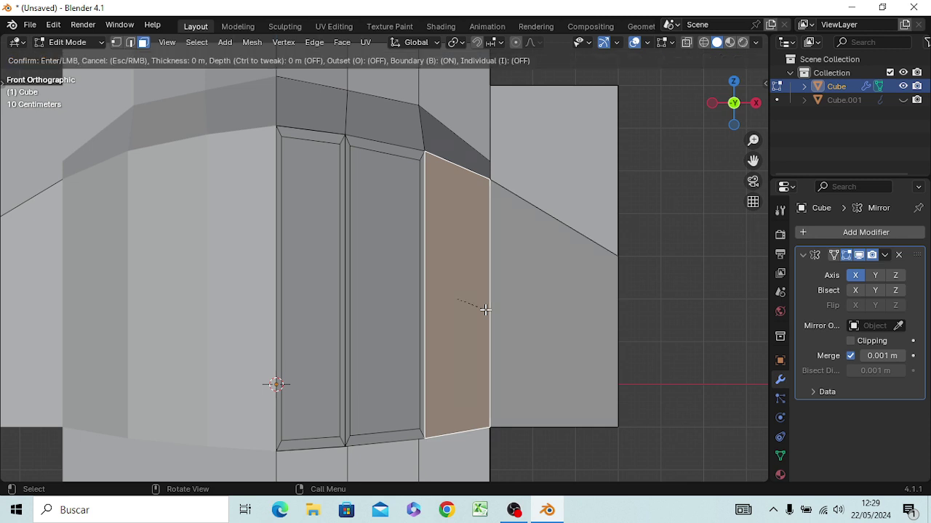
pyautogui.write('.0.01')
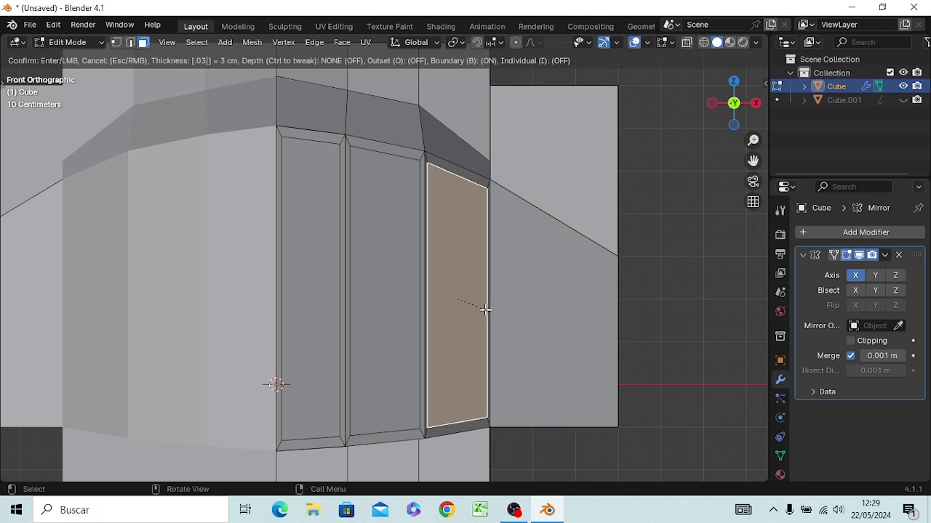
pyautogui.press('Return')
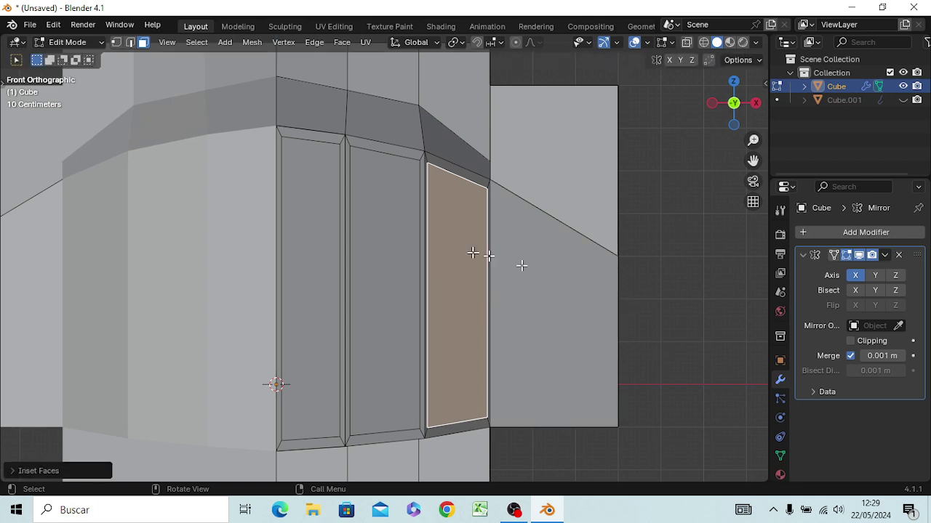
pyautogui.moveTo(473, 254)
pyautogui.mouseDown(button='middle')
pyautogui.moveTo(438, 284)
pyautogui.moveTo(372, 254)
pyautogui.moveTo(475, 252)
pyautogui.mouseUp(button='middle')
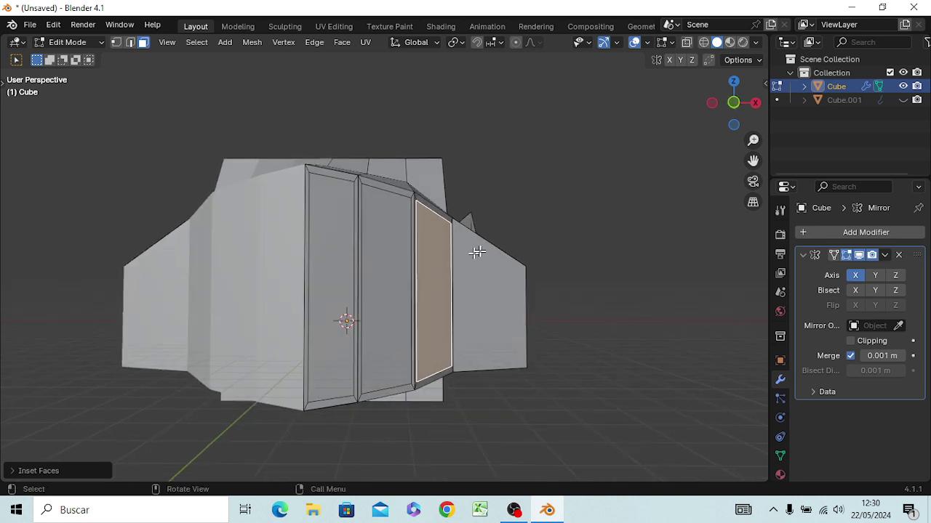
# Inset the angled side face by 0.05, then orbit around to inspect it.
pyautogui.click(483, 295)
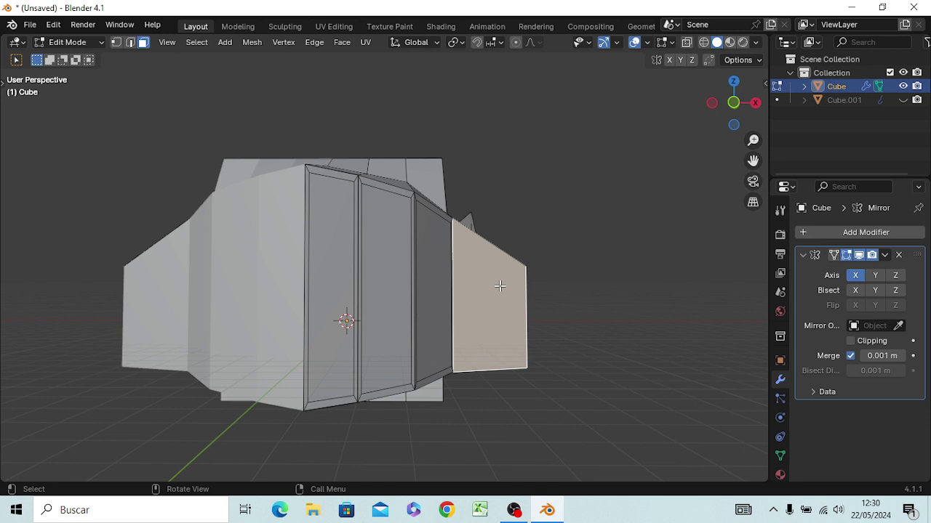
pyautogui.press('i')
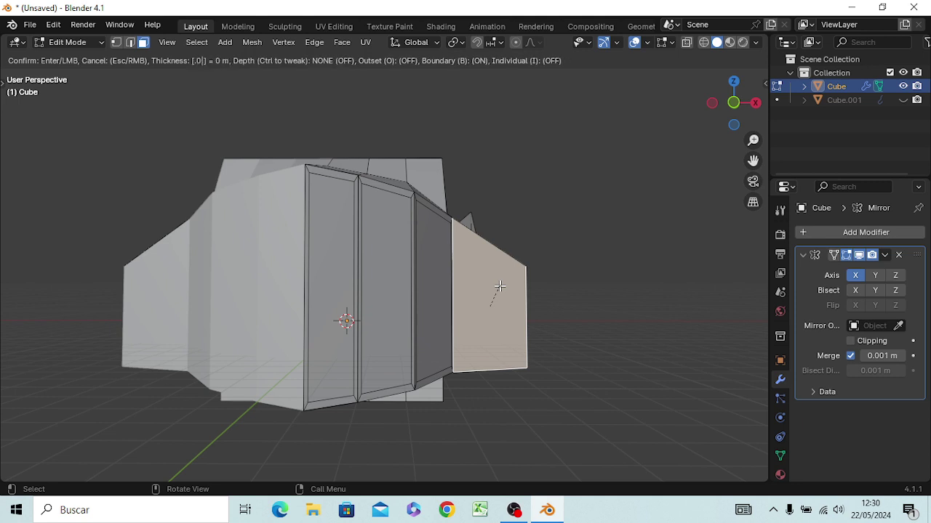
pyautogui.write('0.05')
pyautogui.press('Return')
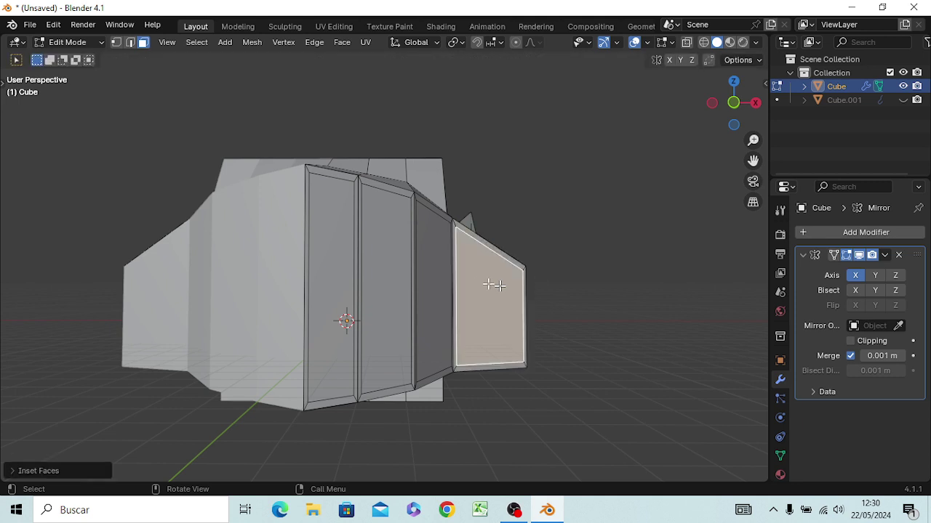
pyautogui.moveTo(560, 320)
pyautogui.mouseDown(button='middle')
pyautogui.moveTo(529, 338)
pyautogui.moveTo(637, 322)
pyautogui.mouseUp(button='middle')
pyautogui.press('x')
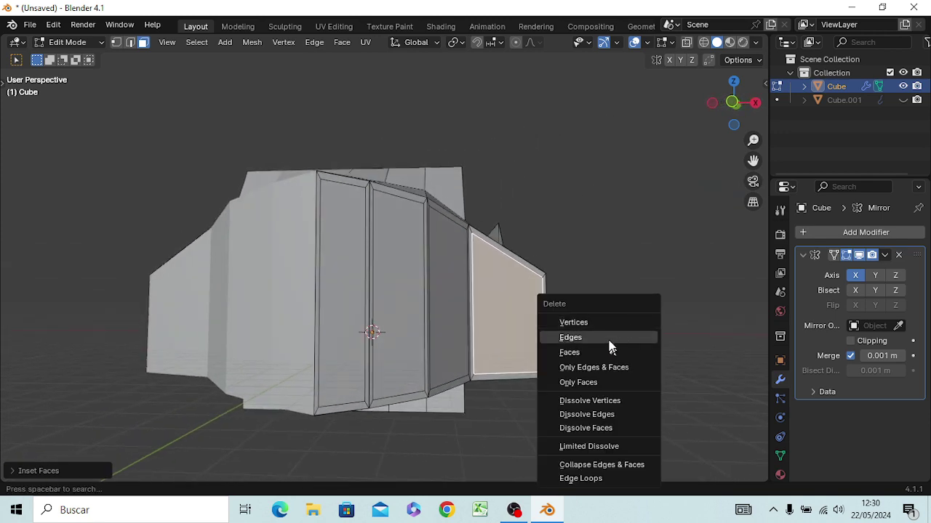
pyautogui.click(607, 337)
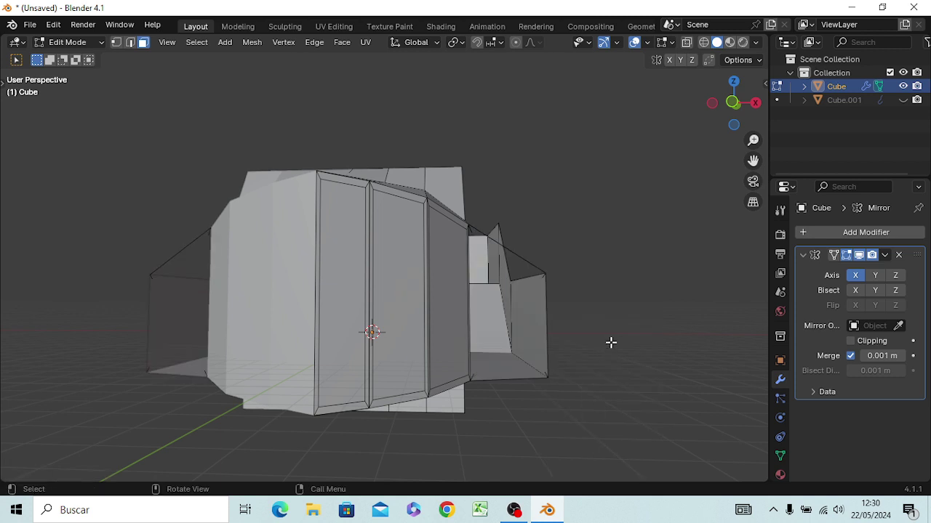
pyautogui.press('f')
pyautogui.click(670, 341)
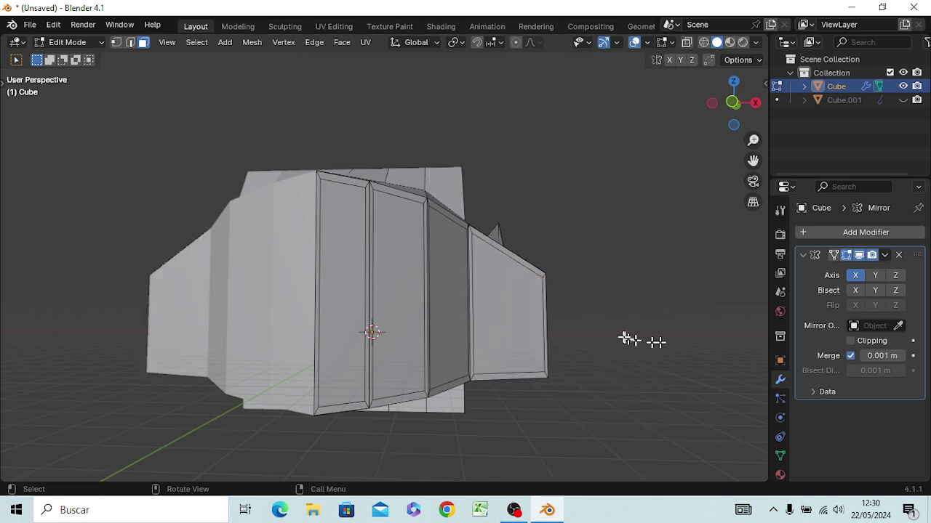
pyautogui.click(519, 331)
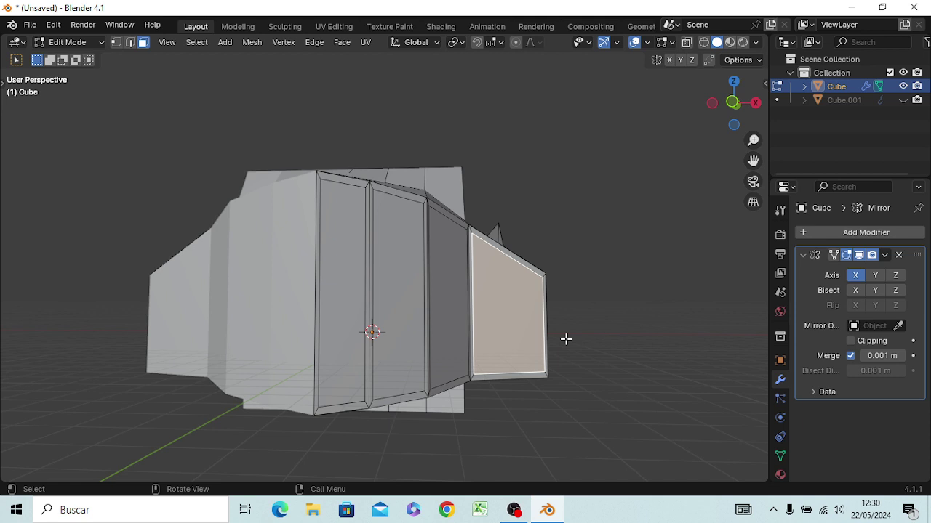
pyautogui.press('x')
pyautogui.click(566, 344)
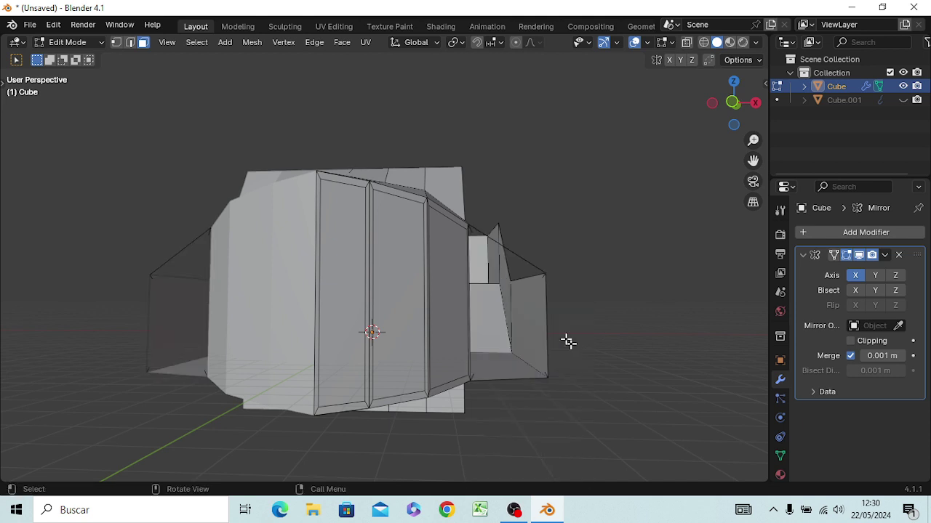
pyautogui.hotkey('ctrl', 'z')
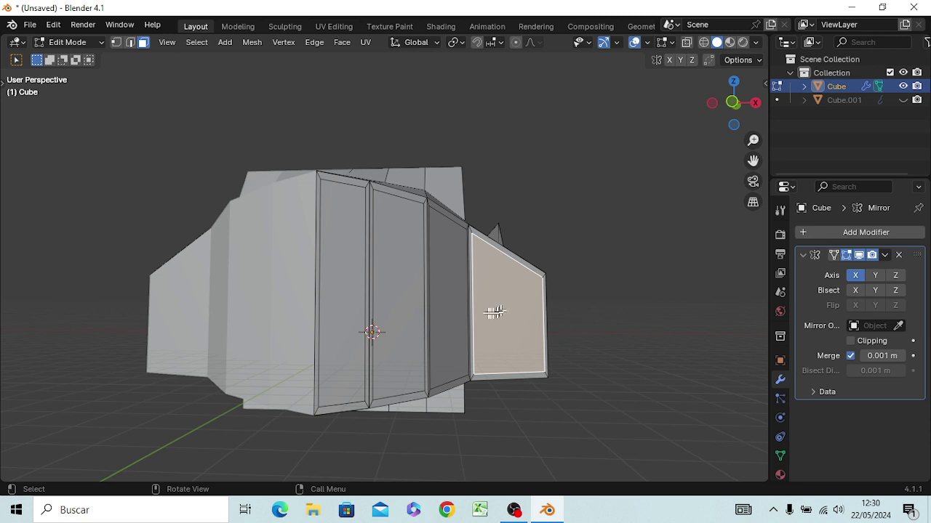
pyautogui.click(352, 256)
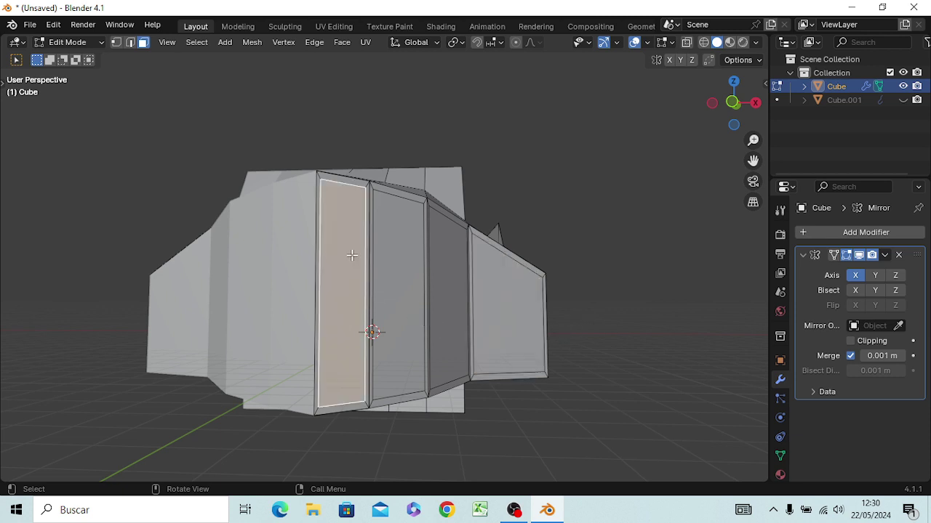
pyautogui.press('x')
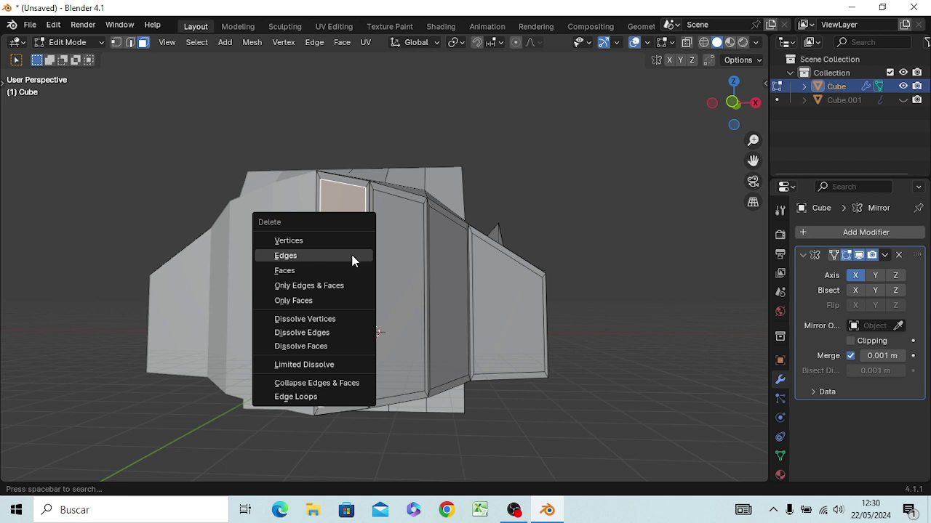
pyautogui.press('Escape')
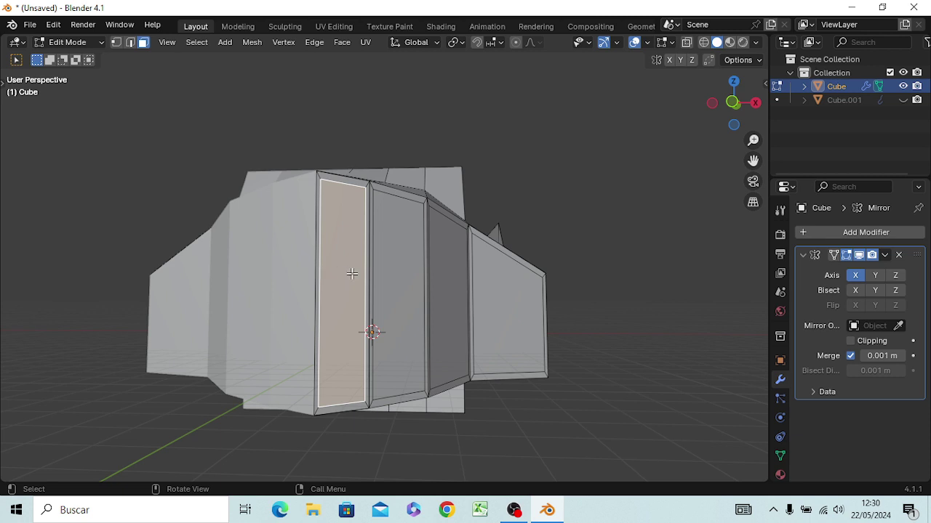
# Extrude the front panel face by 0.1, then again by -0.01 inward.
pyautogui.press('e')
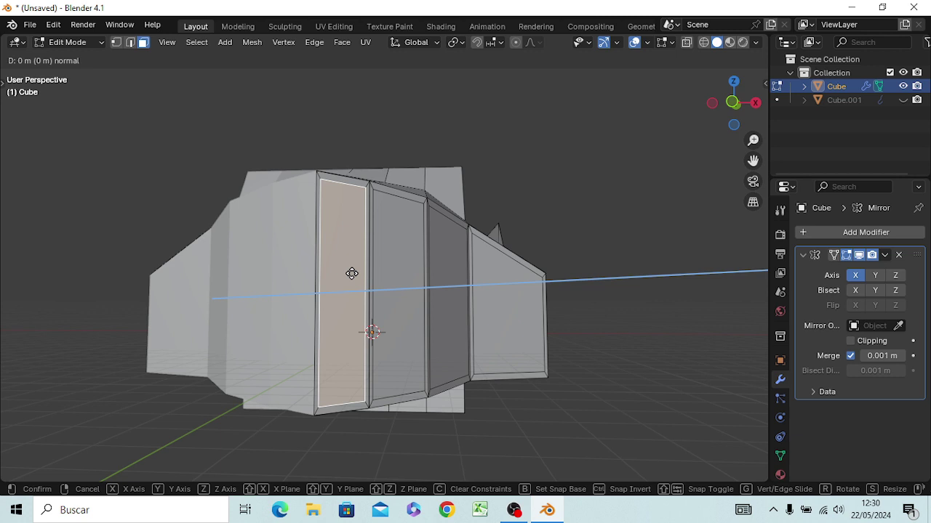
pyautogui.write('0')
pyautogui.write('.1')
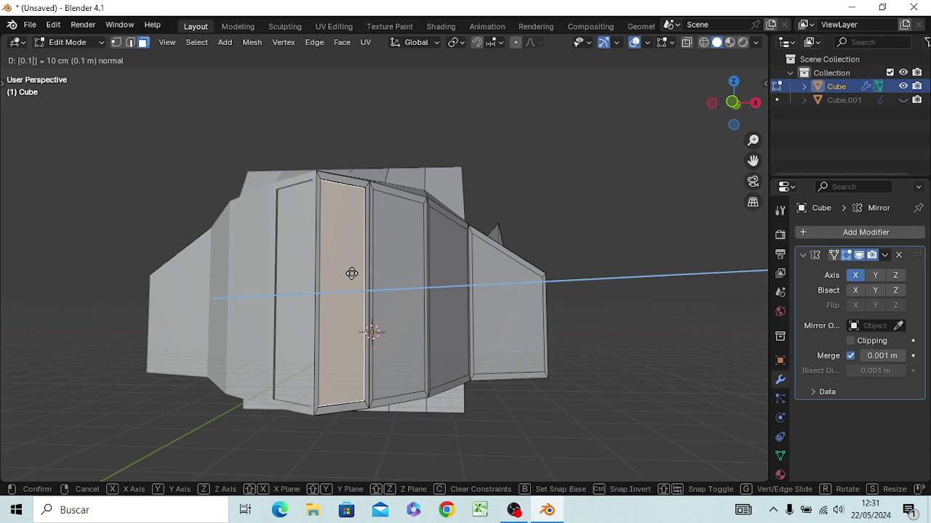
pyautogui.press('Return')
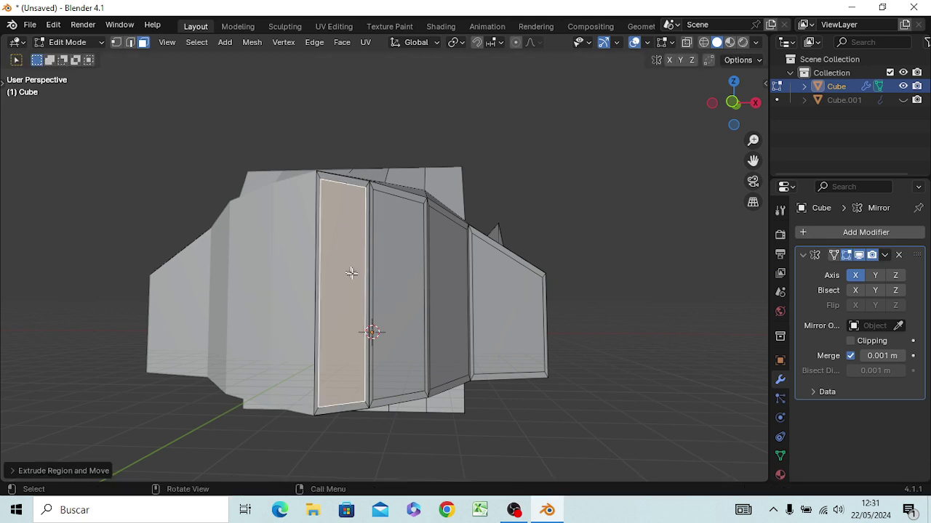
pyautogui.press('e')
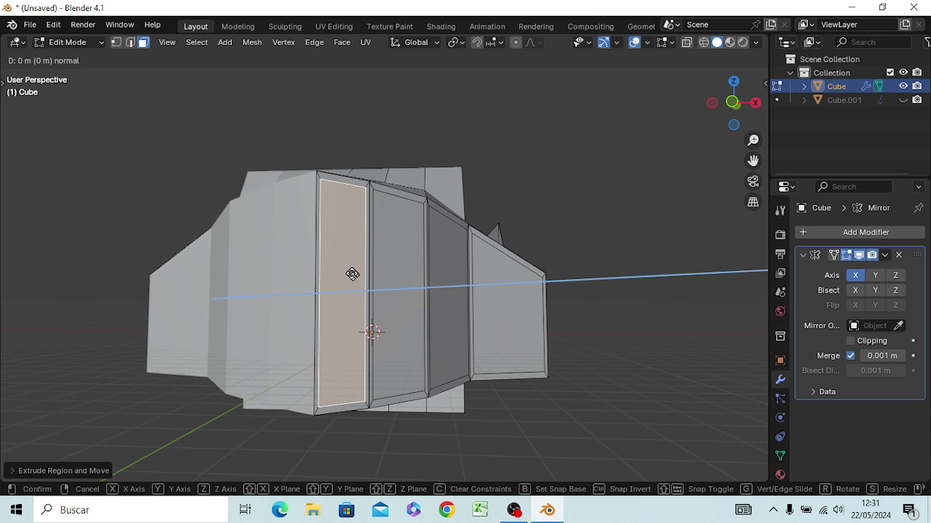
pyautogui.write('-(.01')
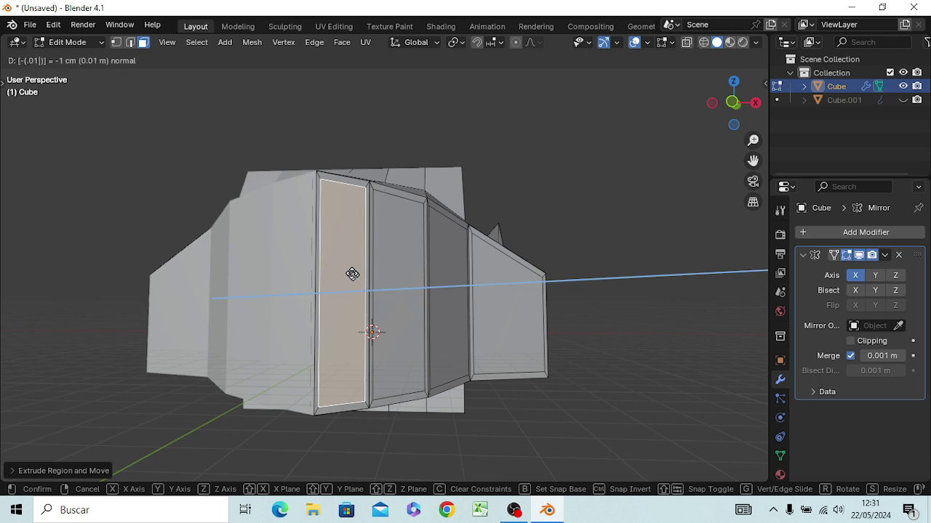
pyautogui.press('Return')
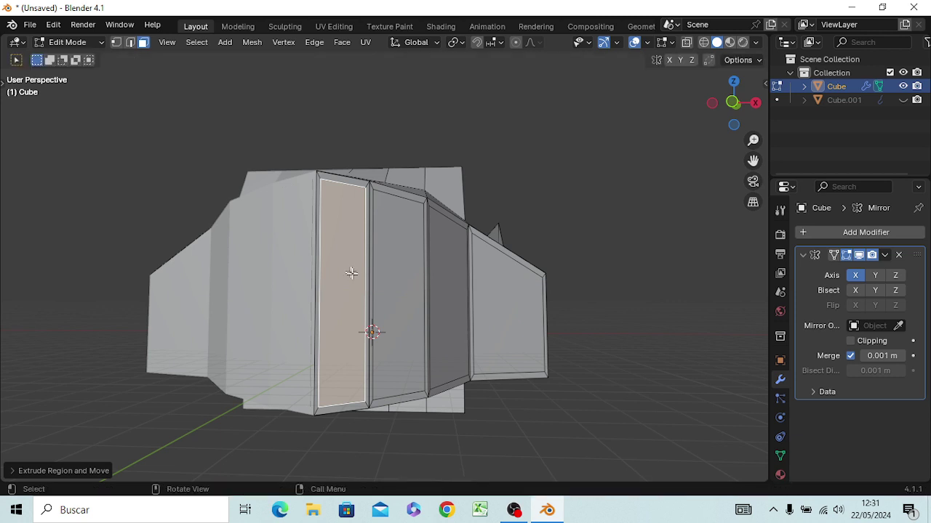
# Push the neighbouring front panel in by 0.4 and the angled panel by 0.1.
pyautogui.click(409, 293)
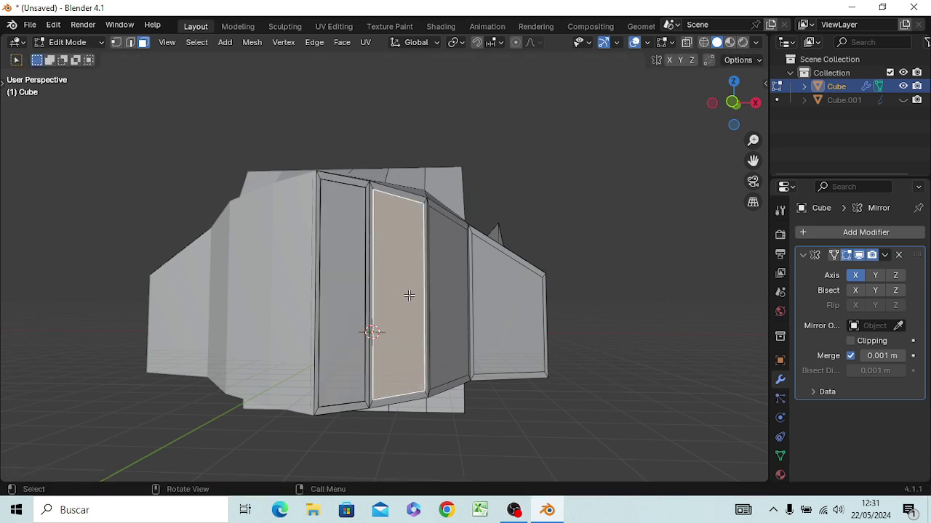
pyautogui.press('e')
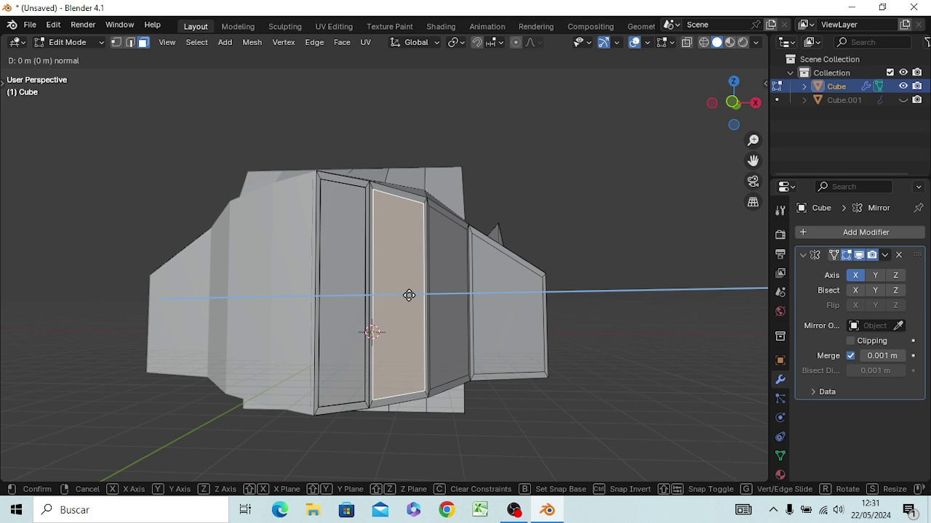
pyautogui.write('-0.4')
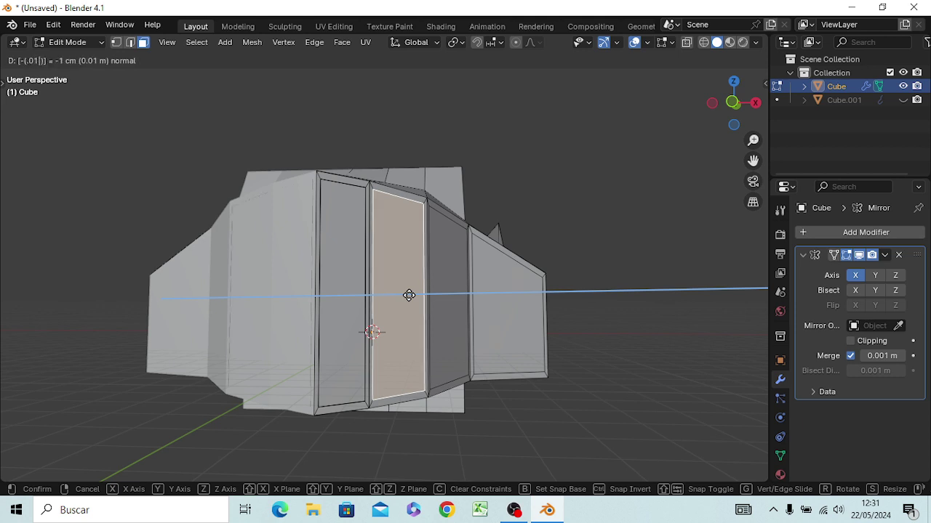
pyautogui.press('Return')
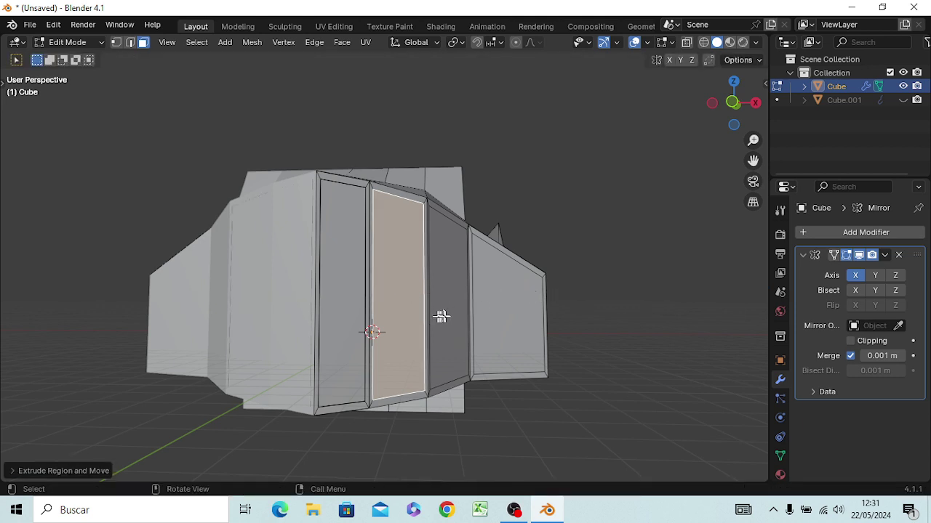
pyautogui.click(453, 317)
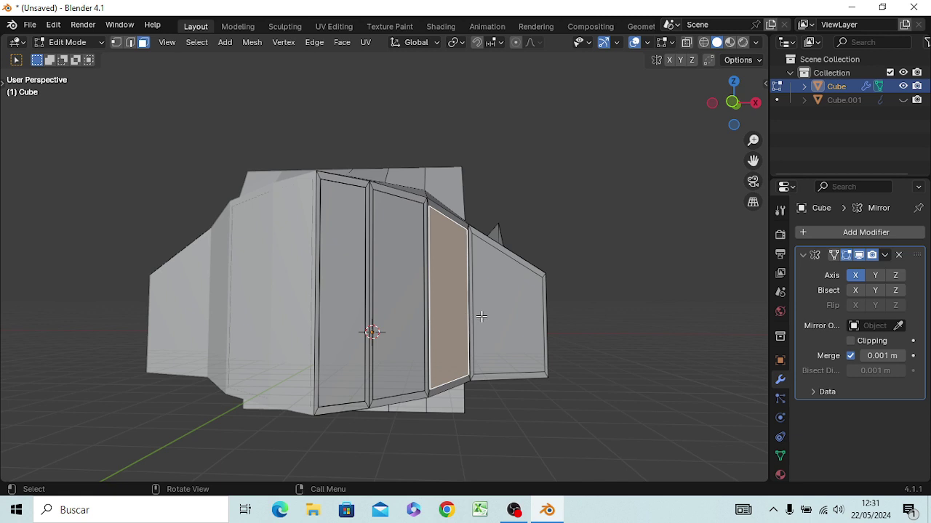
pyautogui.press('e')
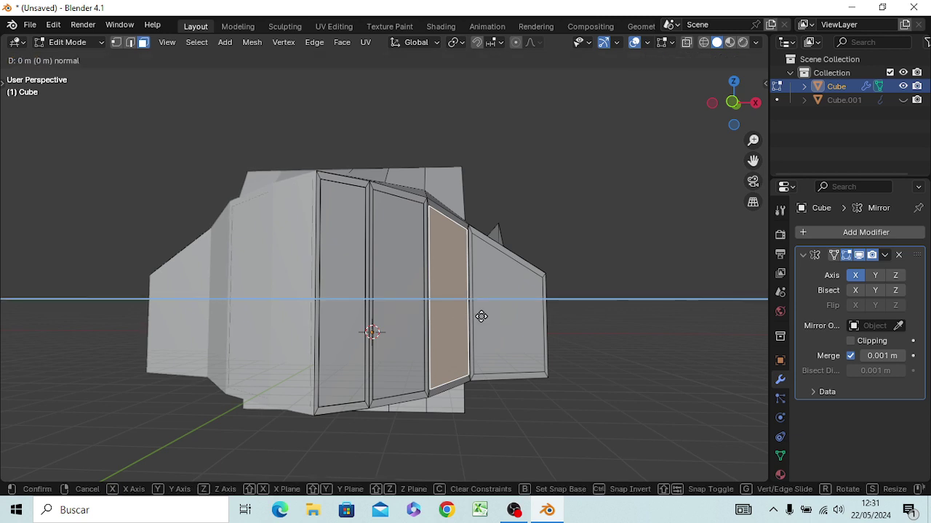
pyautogui.write('-0.1')
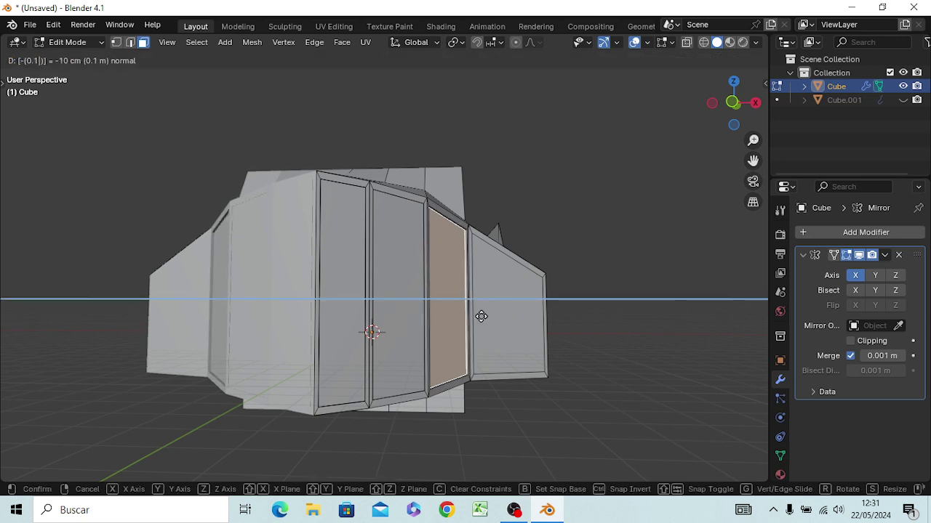
pyautogui.press('Return')
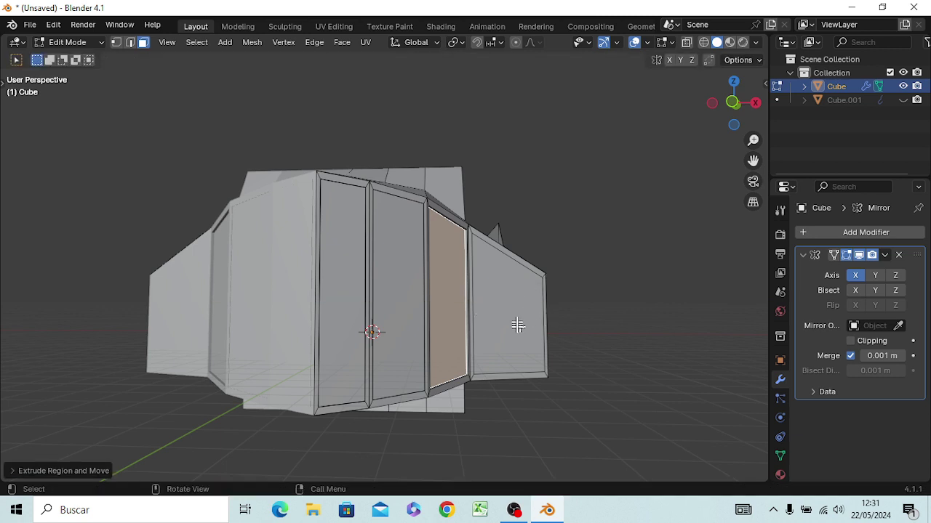
# Extrude the right side panel face inward by 0.1, then orbit to inspect the framed panels.
pyautogui.click(519, 321)
pyautogui.press('e')
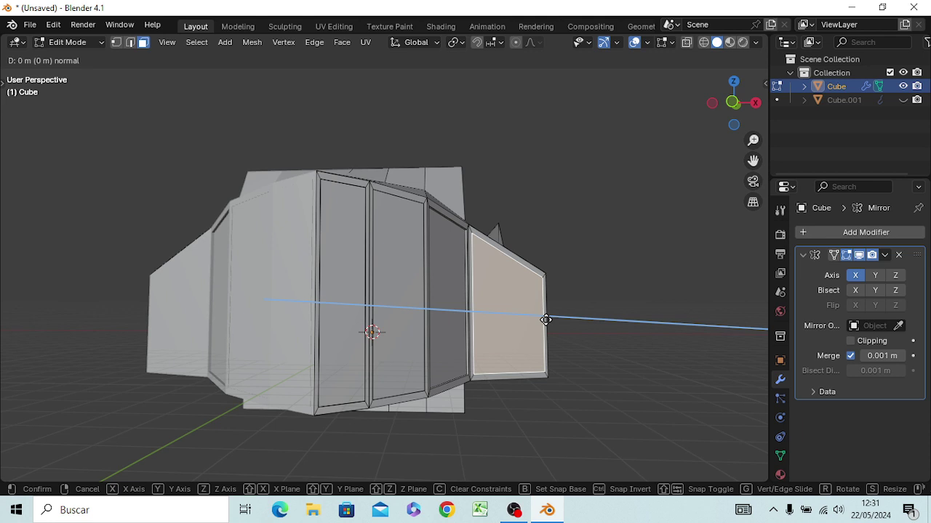
pyautogui.write('-0')
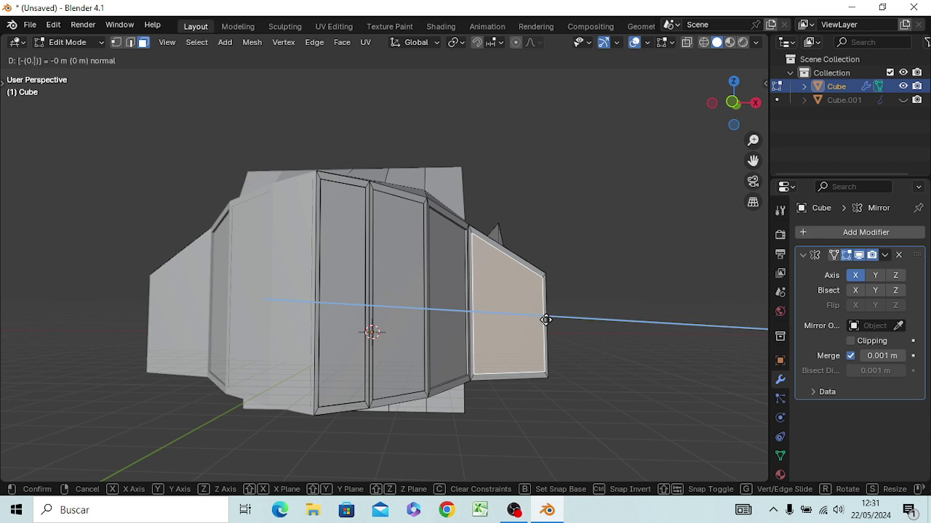
pyautogui.write('.01')
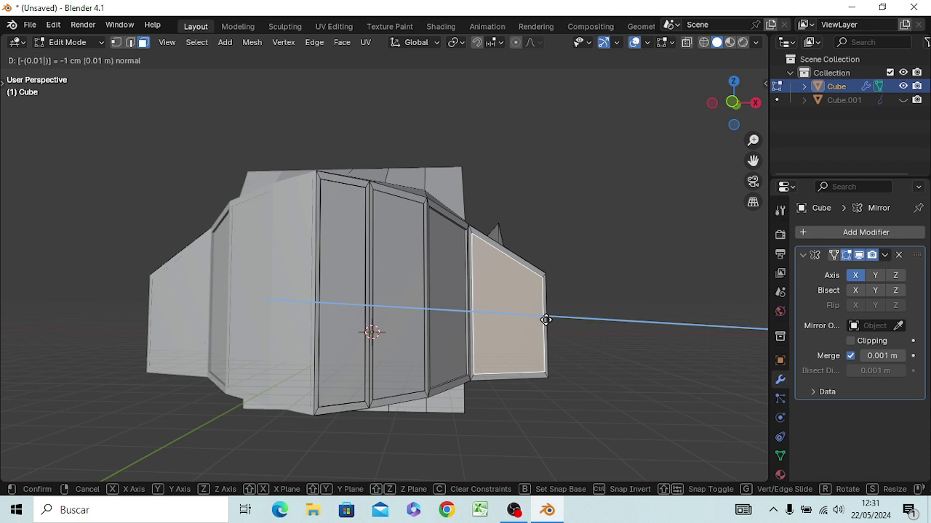
pyautogui.press('Return')
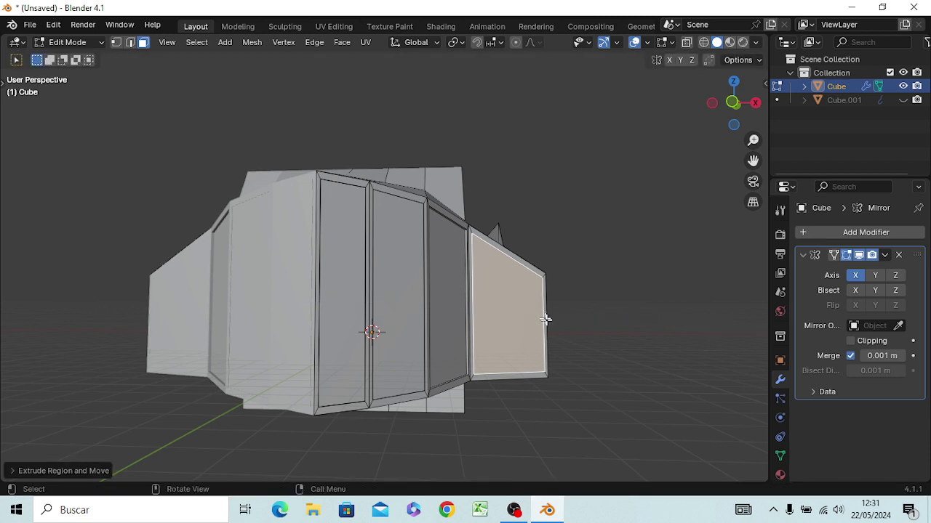
pyautogui.hotkey('ctrl', 'z')
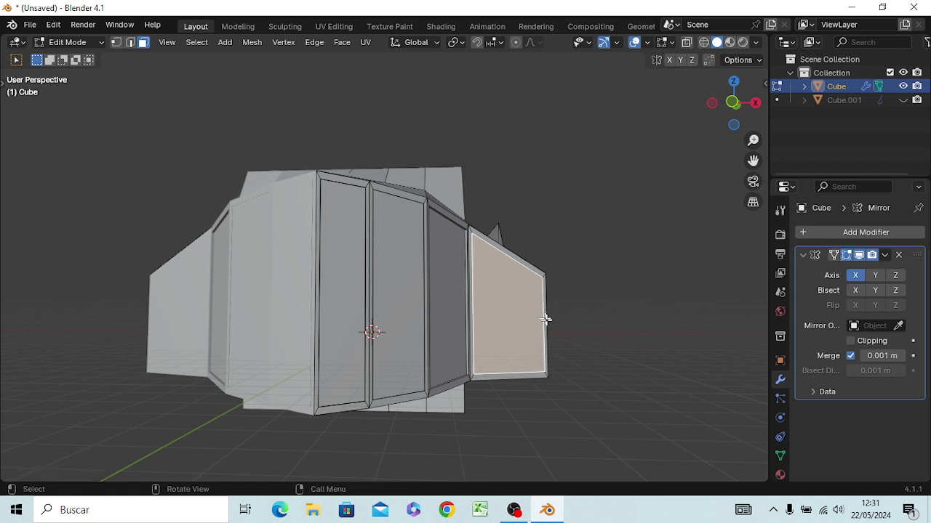
pyautogui.press('e')
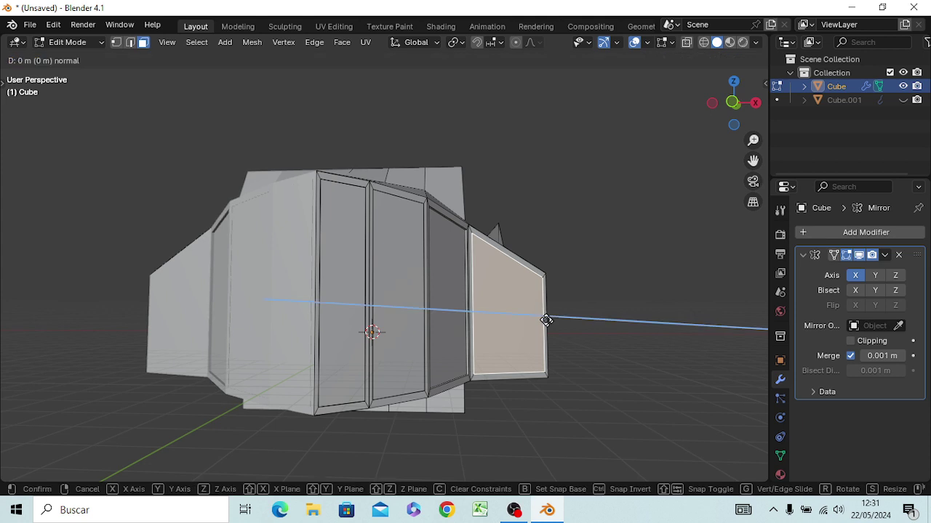
pyautogui.write('-0.1')
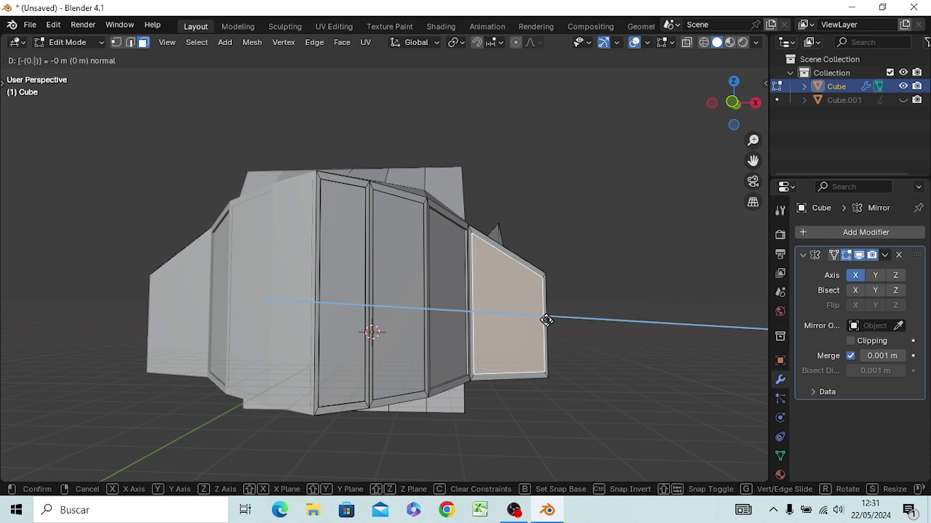
pyautogui.press('Return')
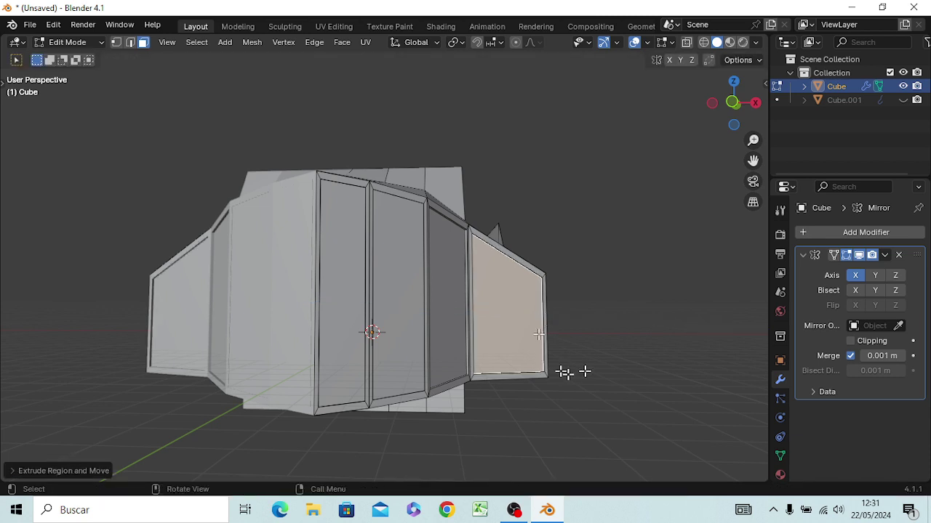
pyautogui.click(597, 373)
pyautogui.scroll(2, 439, 263)
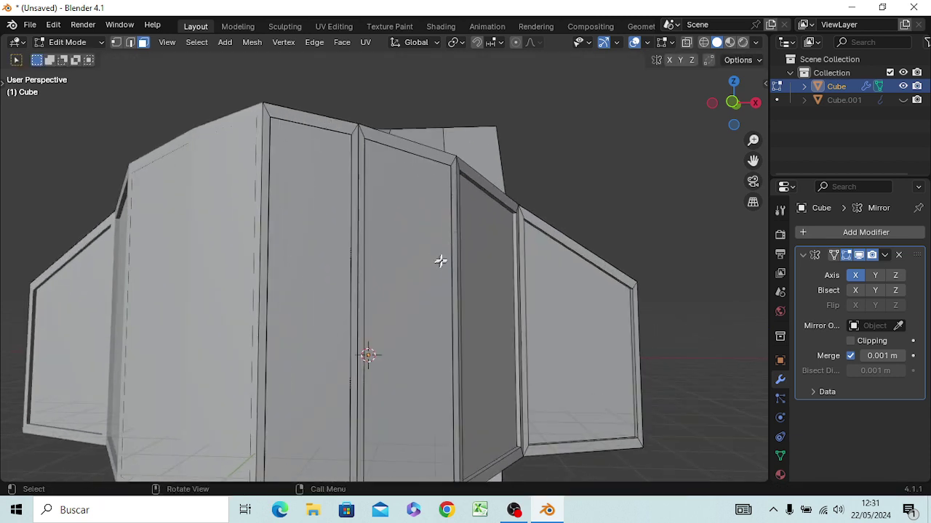
pyautogui.scroll(1, 446, 240)
pyautogui.scroll(1, 463, 222)
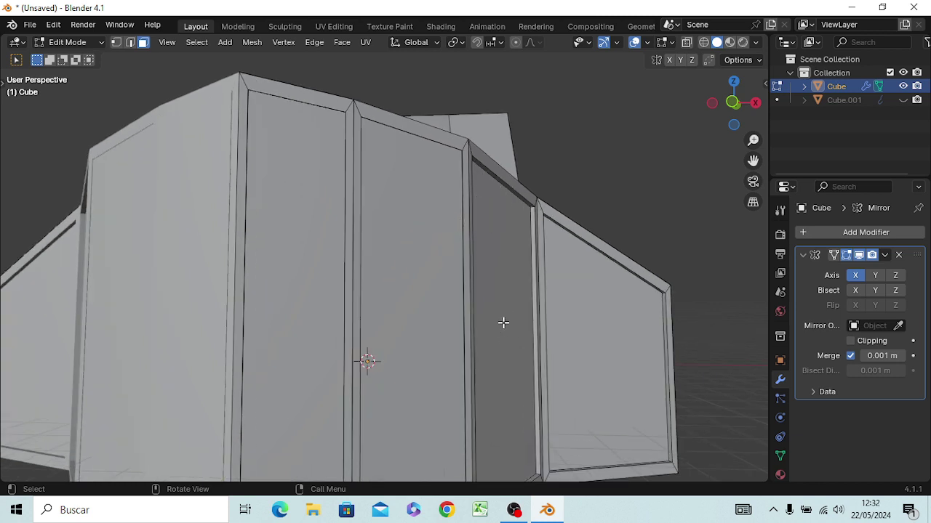
pyautogui.moveTo(480, 318)
pyautogui.mouseDown(button='middle')
pyautogui.moveTo(347, 328)
pyautogui.moveTo(349, 306)
pyautogui.moveTo(385, 335)
pyautogui.moveTo(478, 331)
pyautogui.moveTo(386, 318)
pyautogui.mouseUp(button='middle')
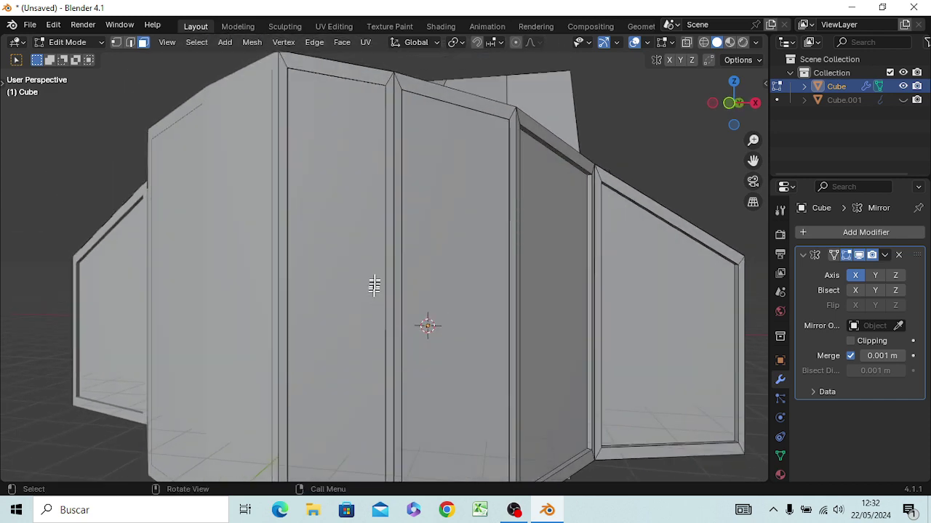
# Delete the three front window panes and the angled side pane, then orbit to view the frames.
pyautogui.click(367, 271)
pyautogui.press('x')
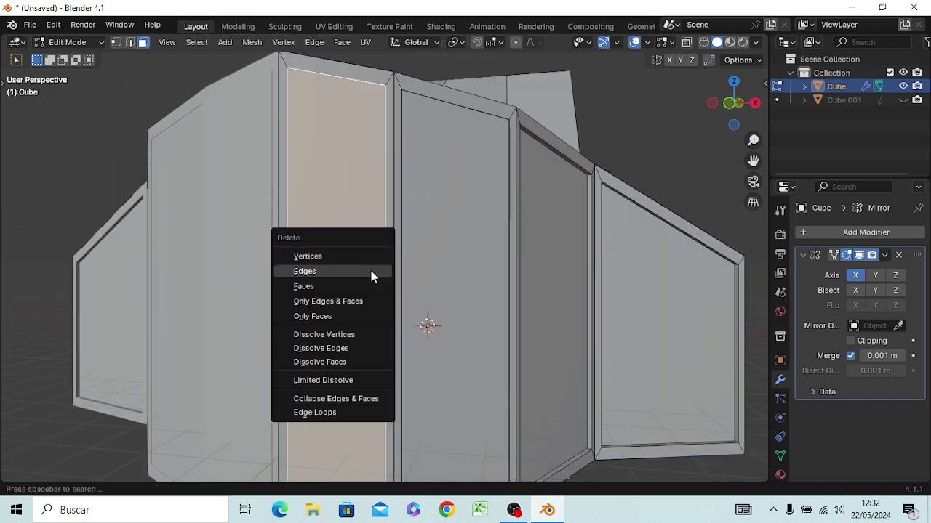
pyautogui.click(371, 273)
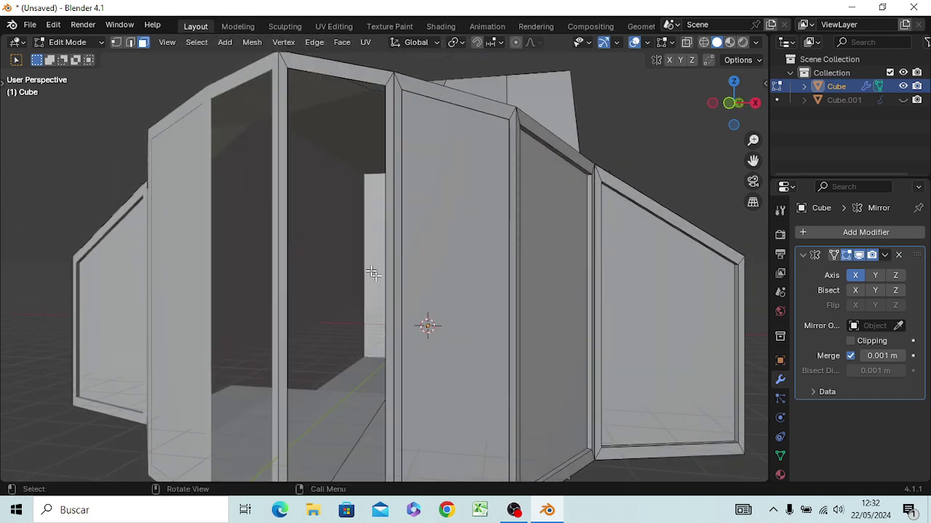
pyautogui.click(441, 261)
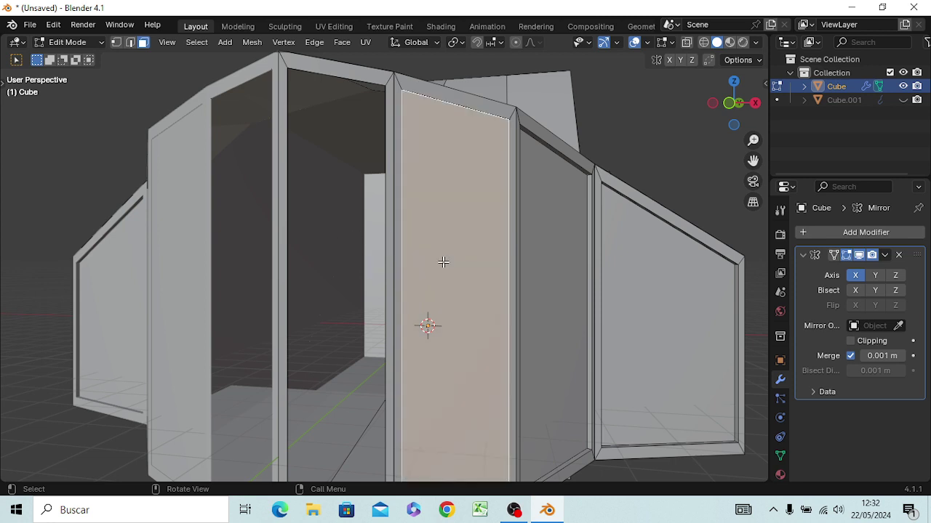
pyautogui.press('x')
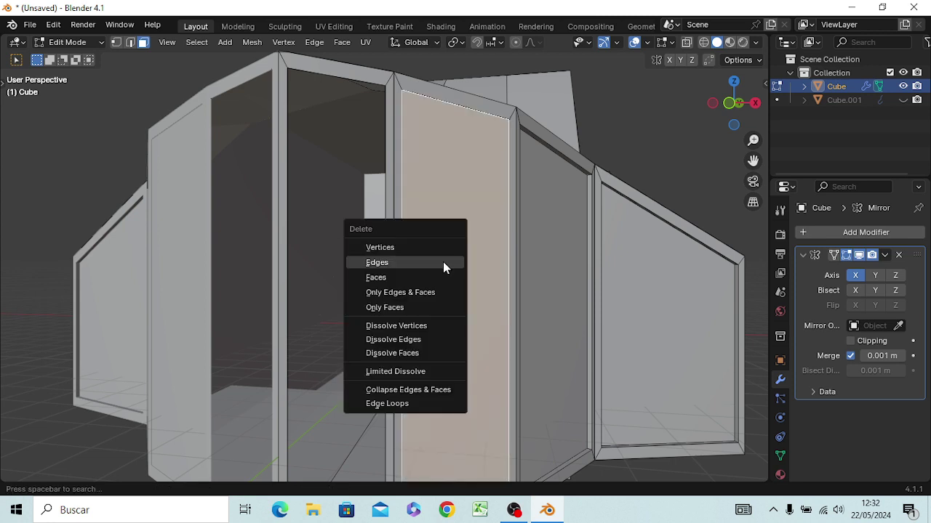
pyautogui.click(443, 262)
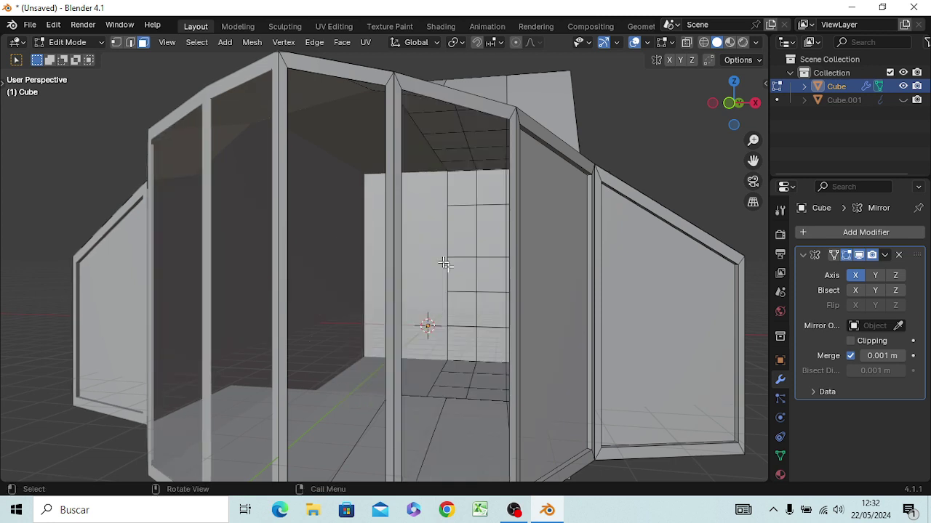
pyautogui.click(548, 280)
pyautogui.press('x')
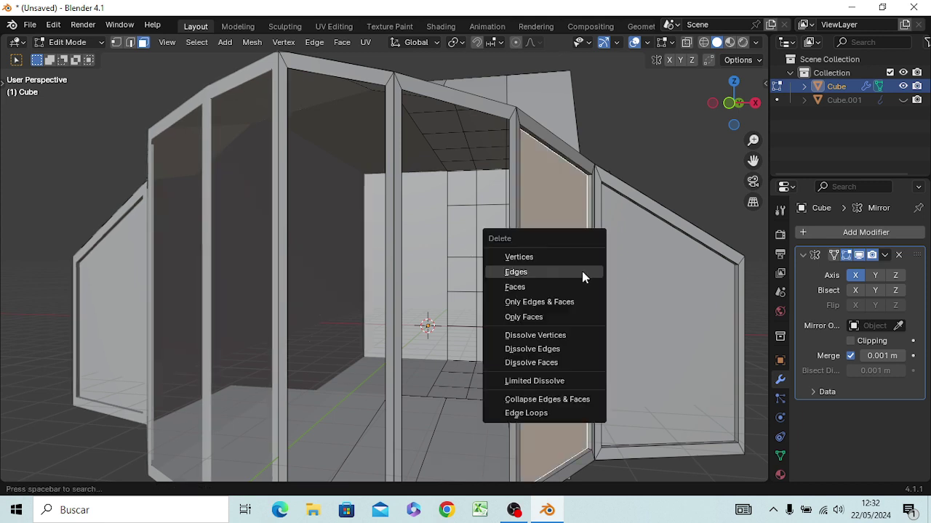
pyautogui.click(581, 271)
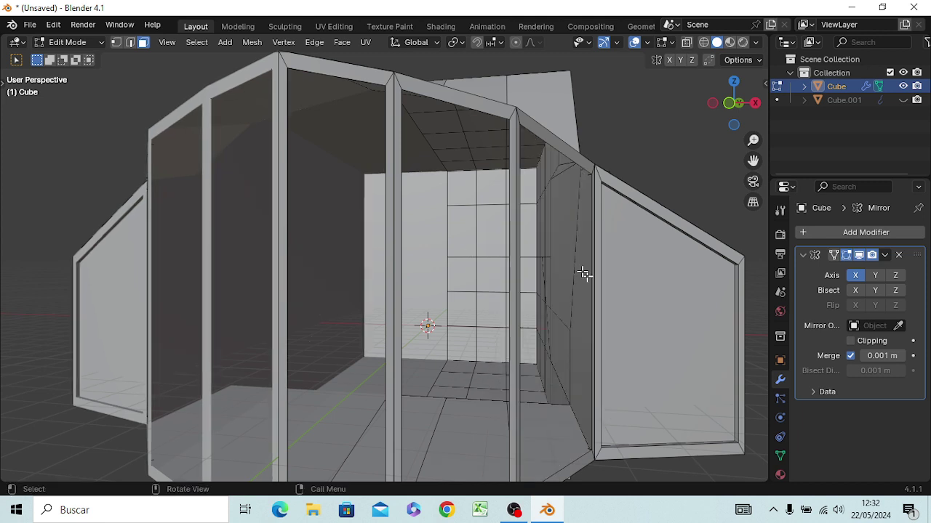
pyautogui.click(645, 280)
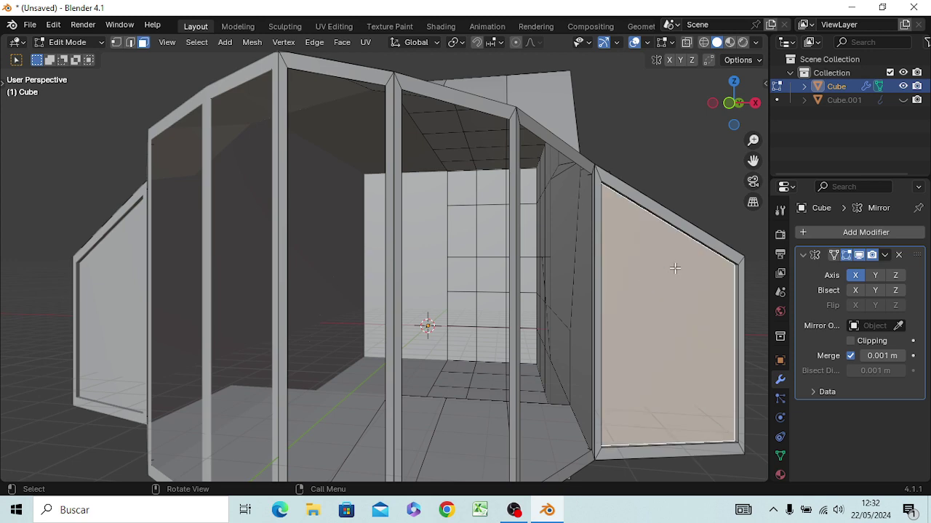
pyautogui.press('x')
pyautogui.click(675, 273)
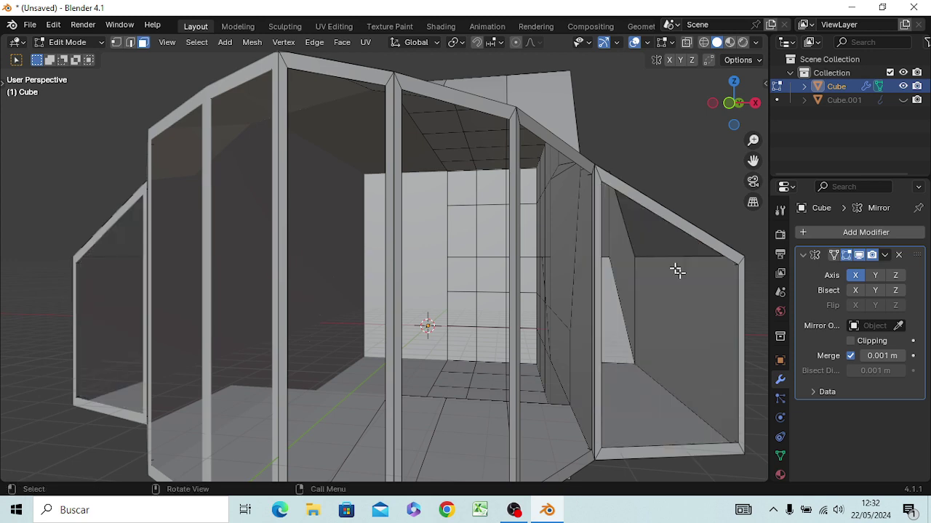
pyautogui.moveTo(701, 379)
pyautogui.mouseDown(button='middle')
pyautogui.moveTo(639, 386)
pyautogui.moveTo(650, 363)
pyautogui.moveTo(739, 395)
pyautogui.moveTo(26, 375)
pyautogui.moveTo(640, 332)
pyautogui.moveTo(710, 345)
pyautogui.moveTo(679, 349)
pyautogui.moveTo(627, 379)
pyautogui.moveTo(571, 370)
pyautogui.moveTo(554, 333)
pyautogui.moveTo(557, 297)
pyautogui.moveTo(643, 359)
pyautogui.moveTo(727, 353)
pyautogui.moveTo(748, 370)
pyautogui.moveTo(609, 384)
pyautogui.moveTo(596, 359)
pyautogui.moveTo(650, 357)
pyautogui.moveTo(713, 339)
pyautogui.moveTo(650, 356)
pyautogui.moveTo(716, 327)
pyautogui.mouseUp(button='middle')
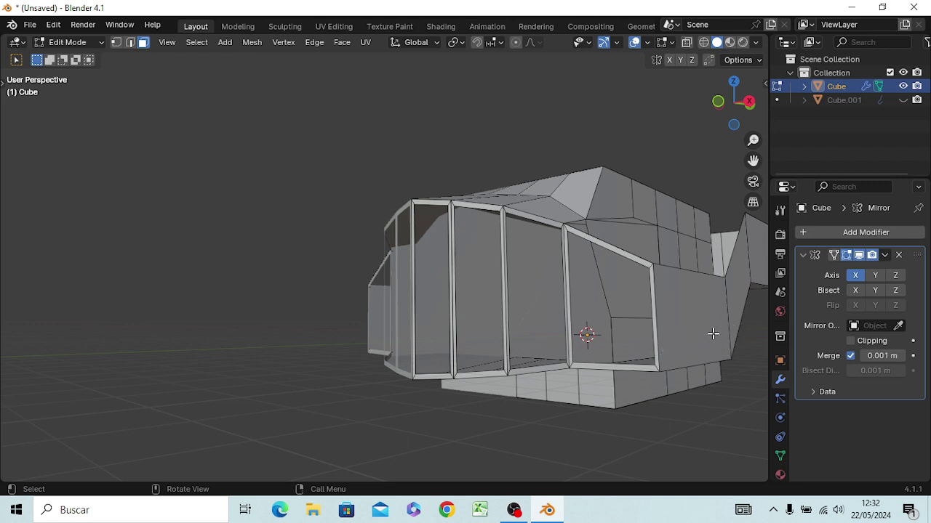
# In Right view, select the lower side strip face and undo a trial extrusion.
pyautogui.scroll(-2, 716, 334)
pyautogui.press('KP_3')
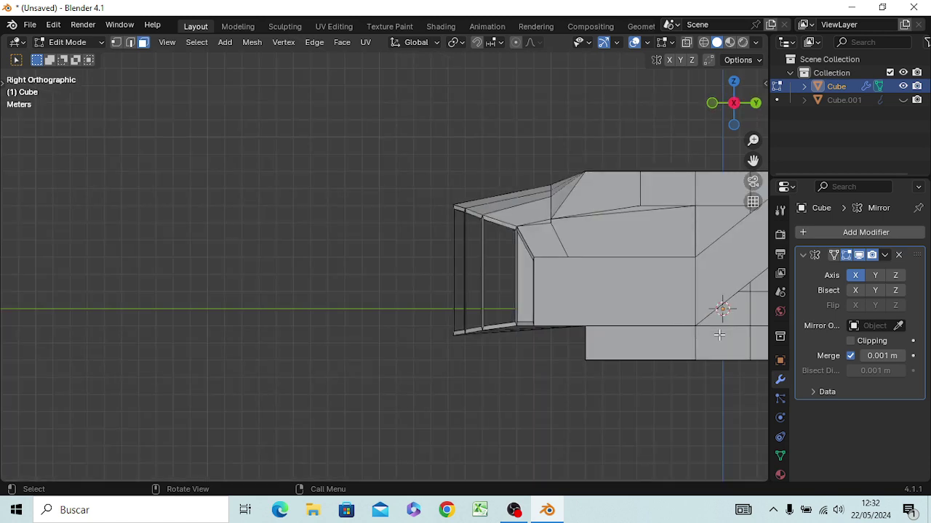
pyautogui.moveTo(655, 357)
pyautogui.keyDown('shift'); pyautogui.mouseDown(button='middle')
pyautogui.moveTo(652, 371)
pyautogui.moveTo(411, 375)
pyautogui.mouseUp(button='middle'); pyautogui.keyUp('shift')
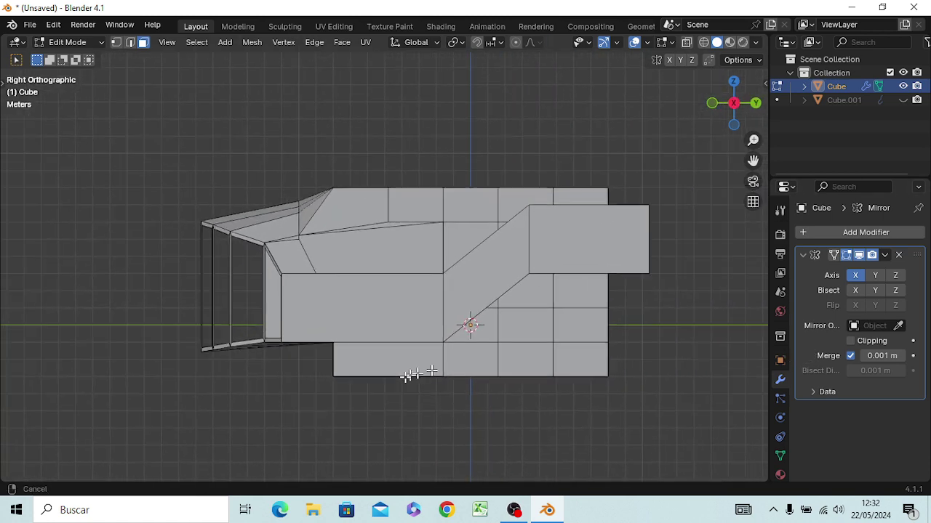
pyautogui.click(370, 305)
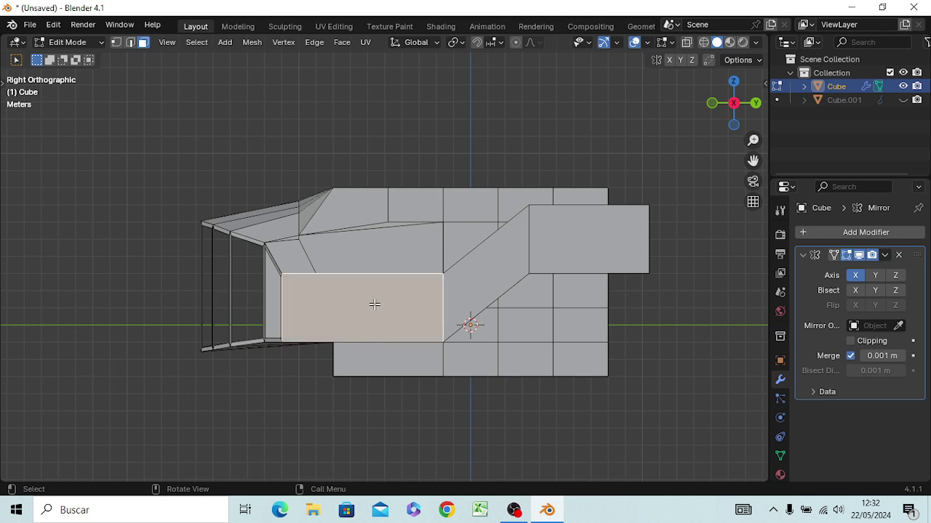
pyautogui.press('e')
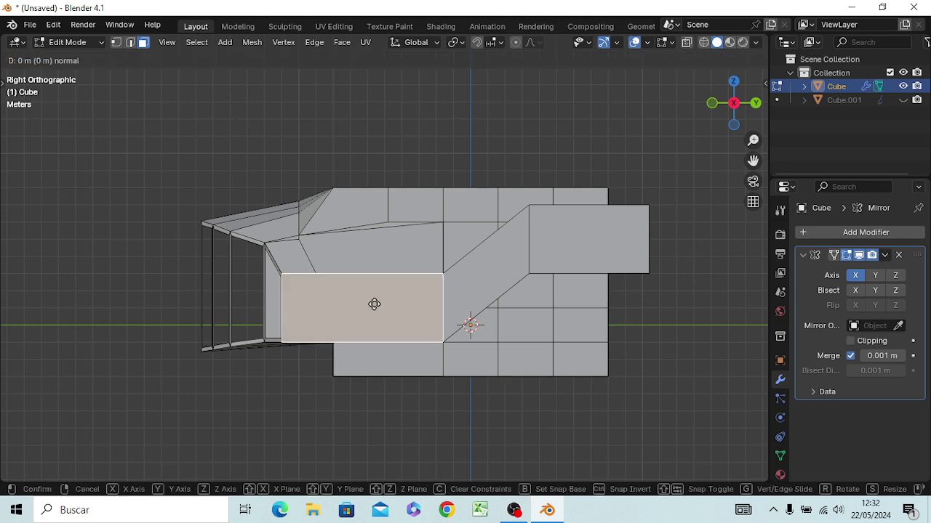
pyautogui.click(374, 304)
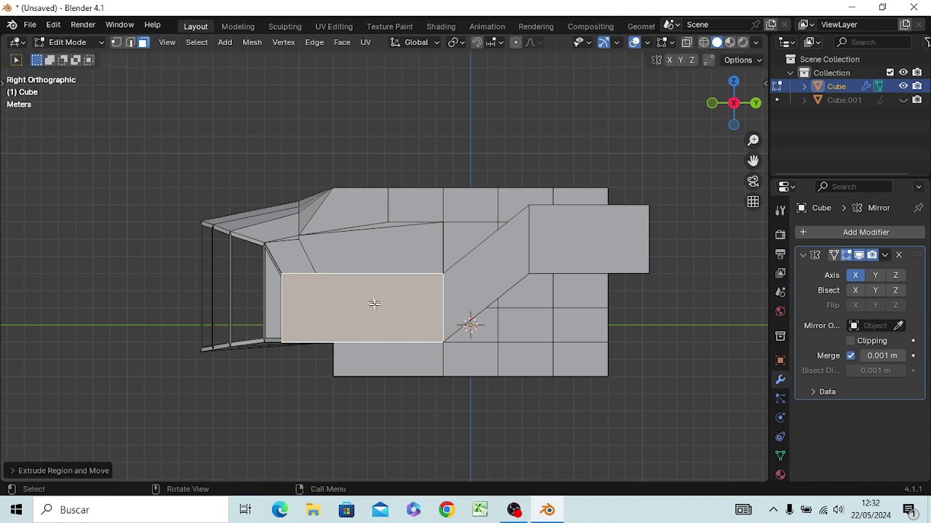
pyautogui.hotkey('ctrl', 'z')
pyautogui.hotkey('ctrl', 'z')
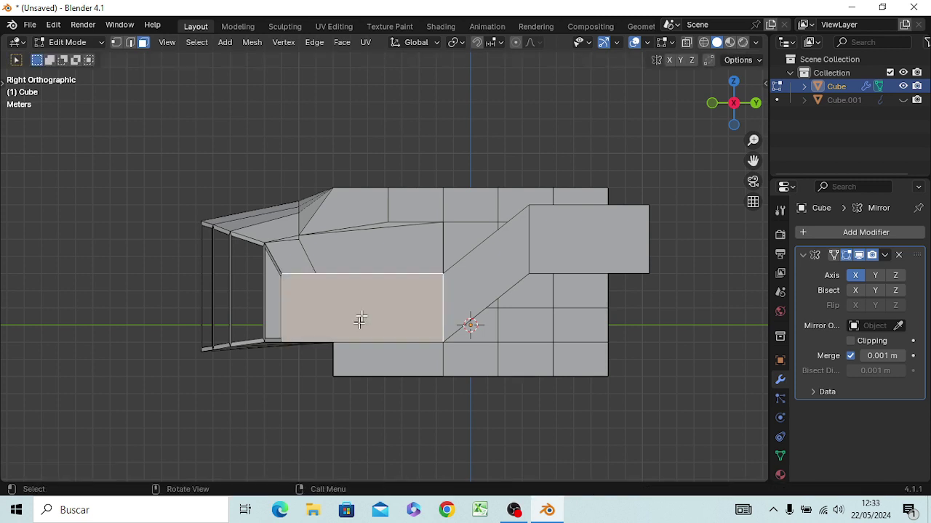
# Add three vertical loop cuts to the lower side strip and two evenly spaced to the slanted section.
pyautogui.click(361, 322)
pyautogui.hotkey('ctrl', 'r')
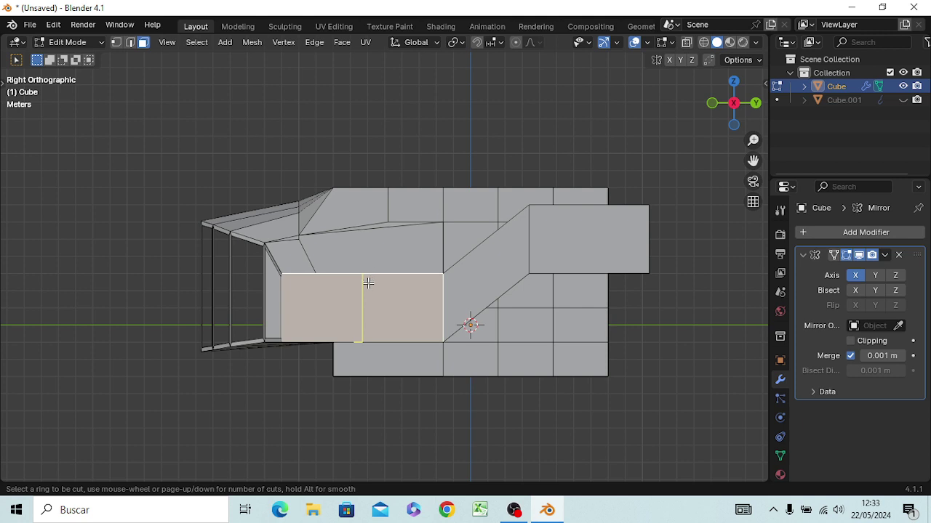
pyautogui.scroll(2, 368, 282)
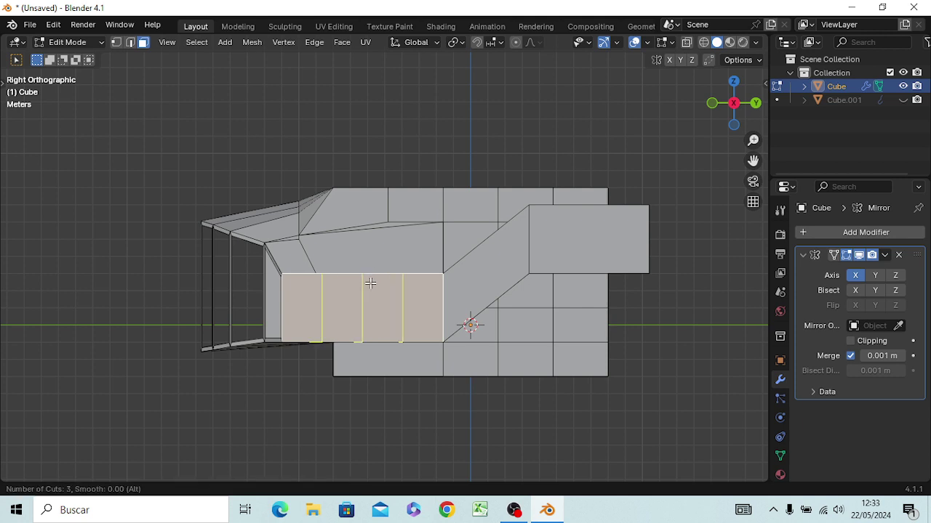
pyautogui.click(372, 282)
pyautogui.click(375, 282)
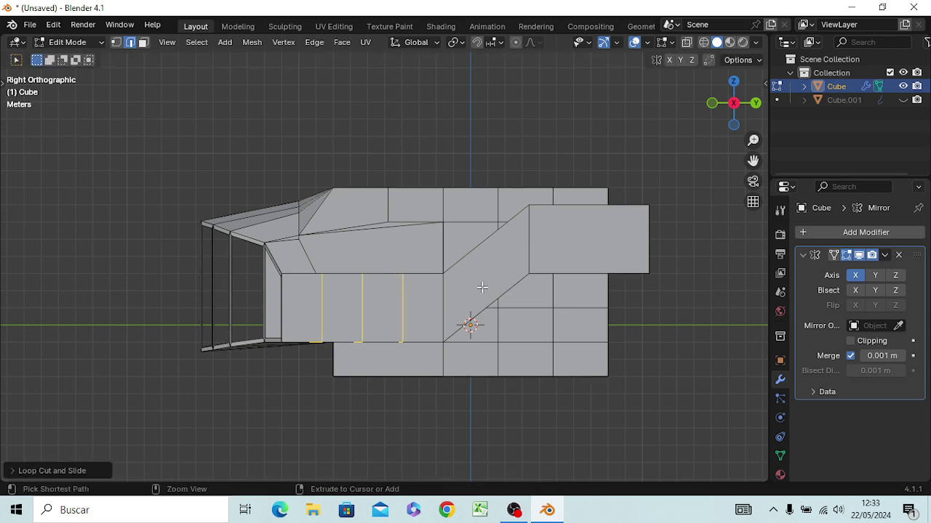
pyautogui.hotkey('ctrl', 'r')
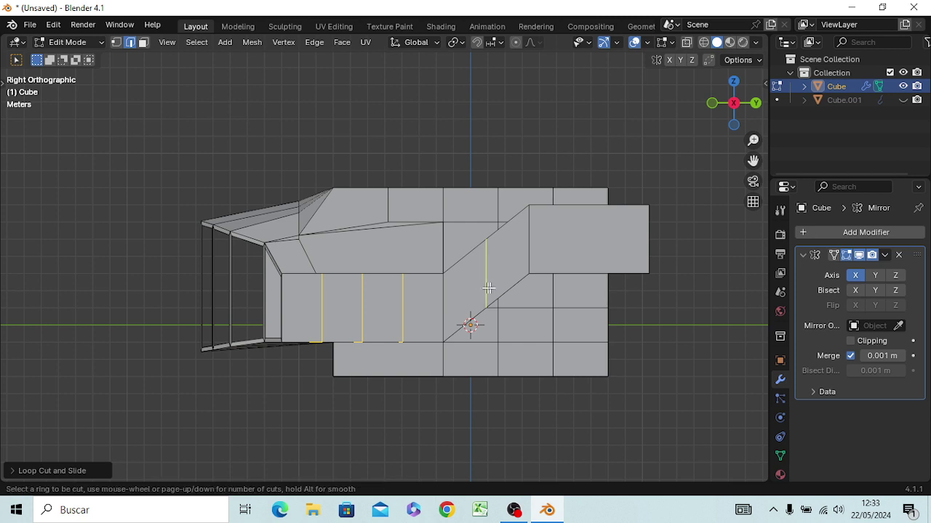
pyautogui.scroll(1, 491, 288)
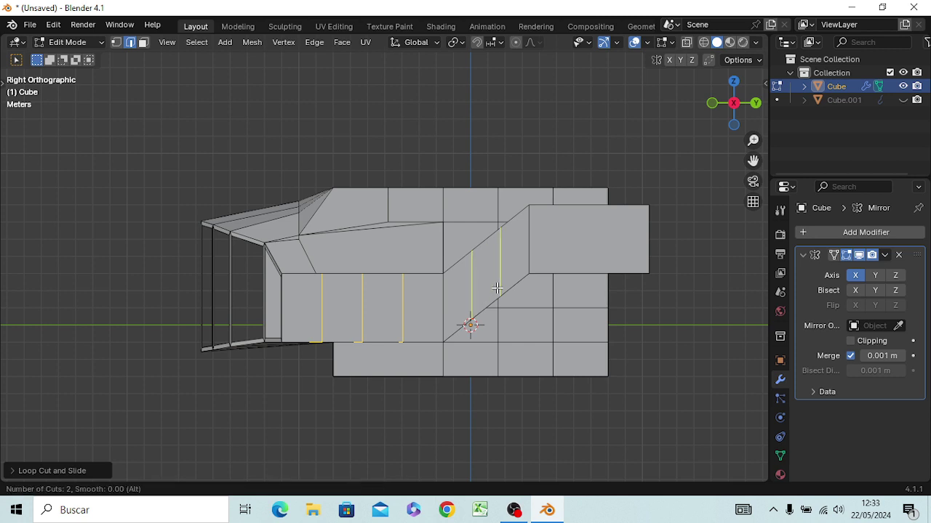
pyautogui.click(497, 288)
pyautogui.rightClick(497, 288)
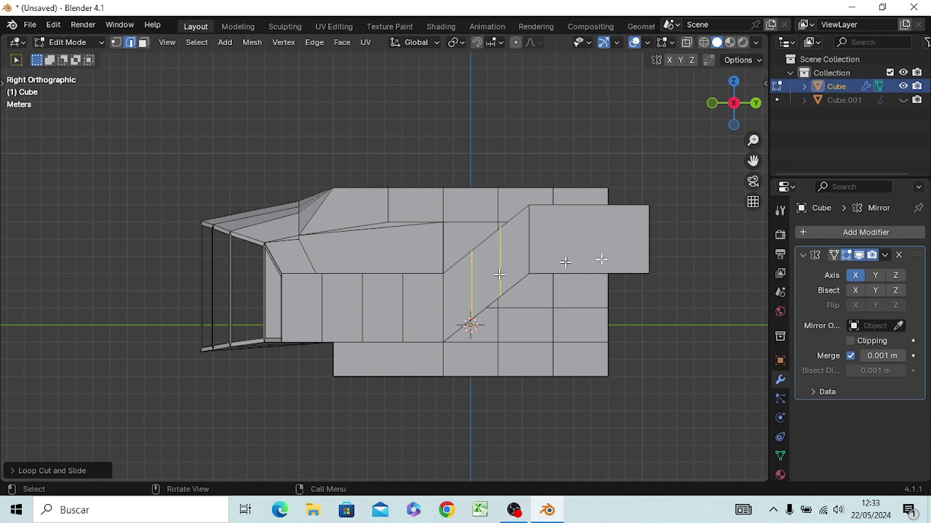
# Add two vertical loop cuts across the rear upper box, then orbit into perspective.
pyautogui.click(600, 243)
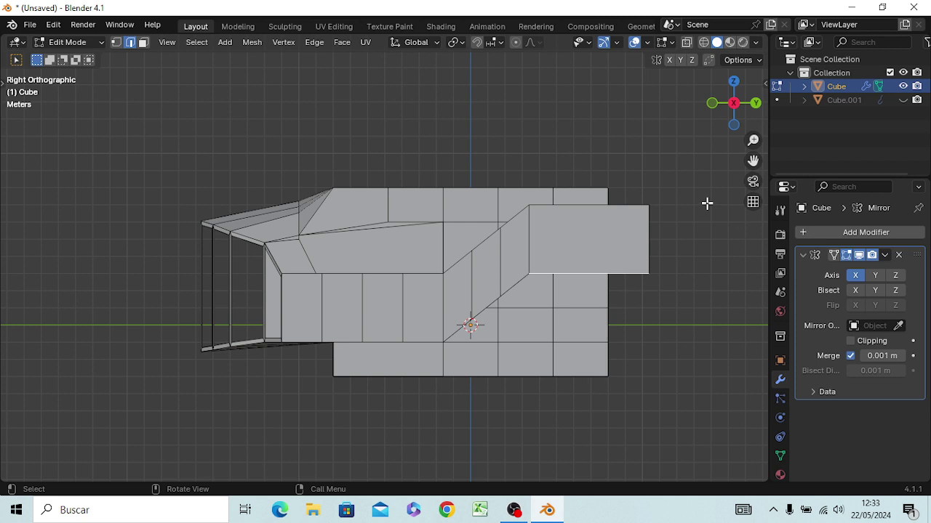
pyautogui.press('3')
pyautogui.click(603, 239)
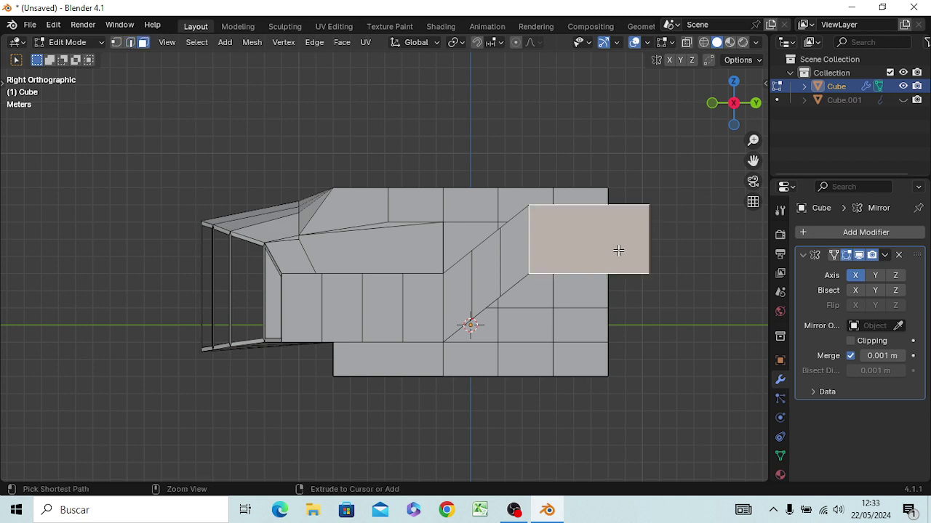
pyautogui.hotkey('ctrl', 'r')
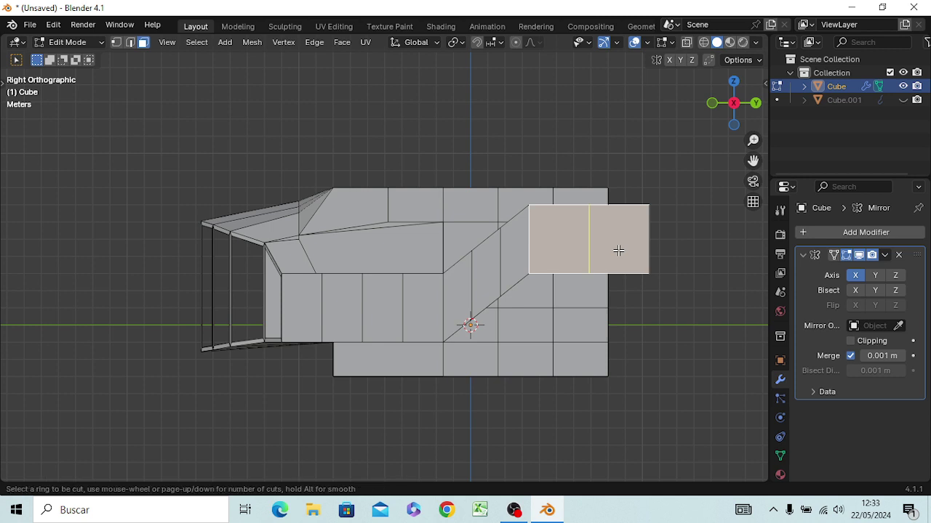
pyautogui.scroll(1, 618, 250)
pyautogui.click(618, 250)
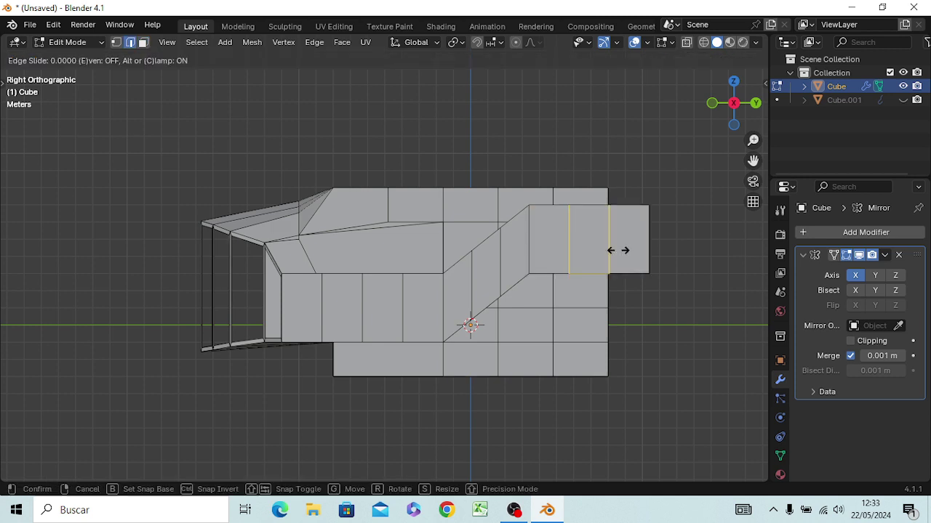
pyautogui.click(618, 250)
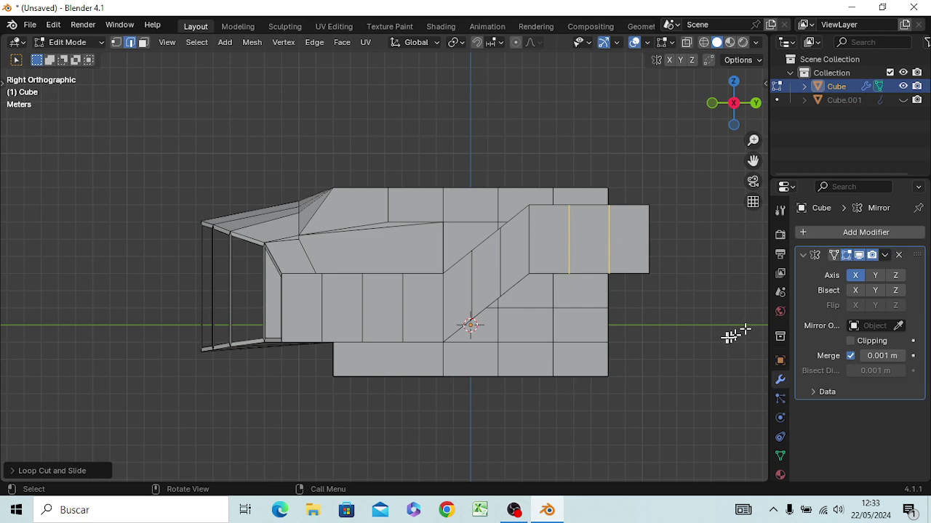
pyautogui.moveTo(732, 332)
pyautogui.mouseDown(button='middle')
pyautogui.moveTo(586, 354)
pyautogui.moveTo(565, 330)
pyautogui.mouseUp(button='middle')
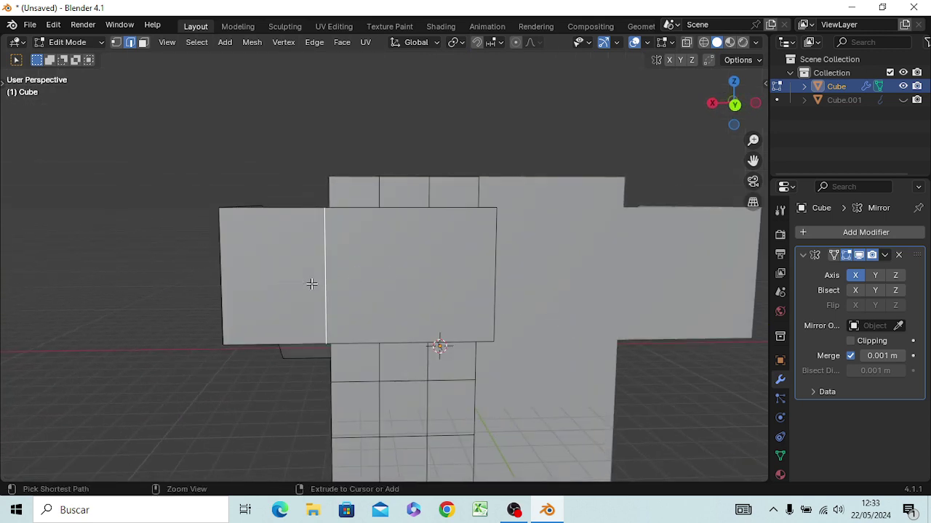
# Add a single slid loop cut through the left side face.
pyautogui.press('3')
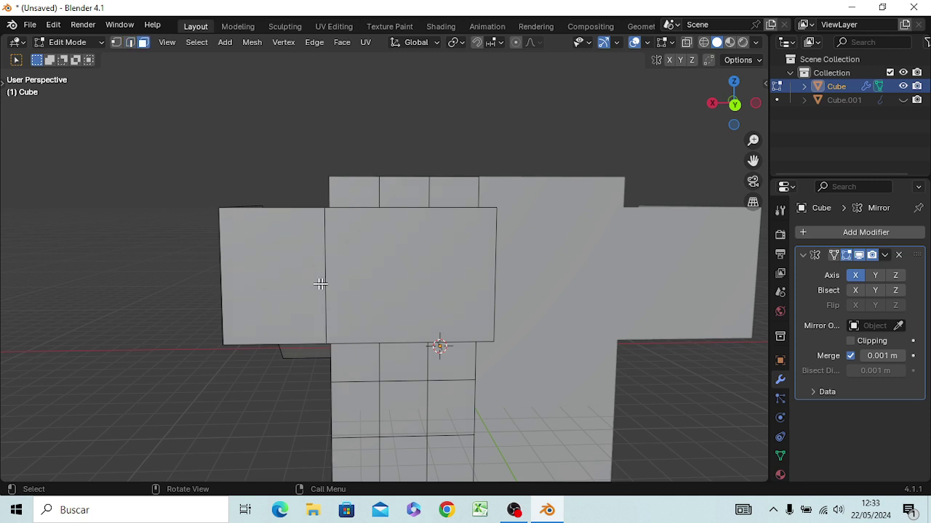
pyautogui.click(302, 281)
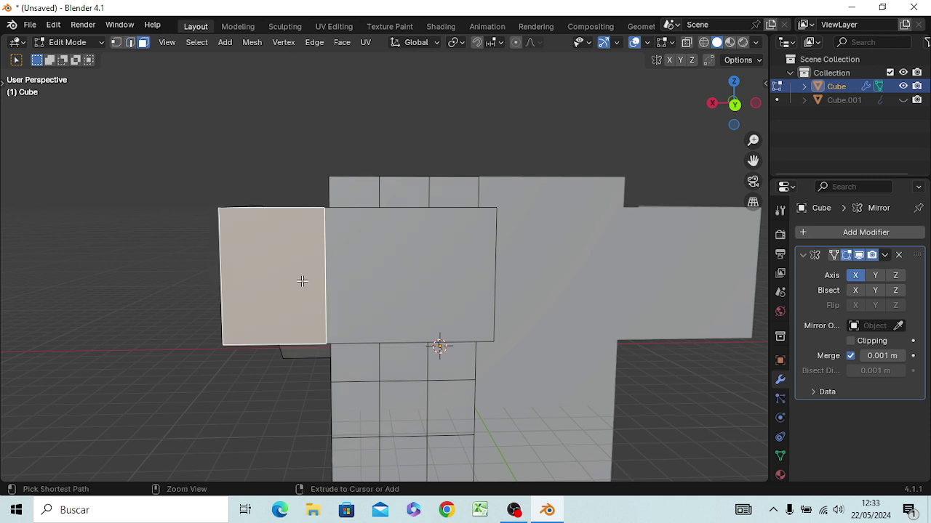
pyautogui.hotkey('ctrl', 'r')
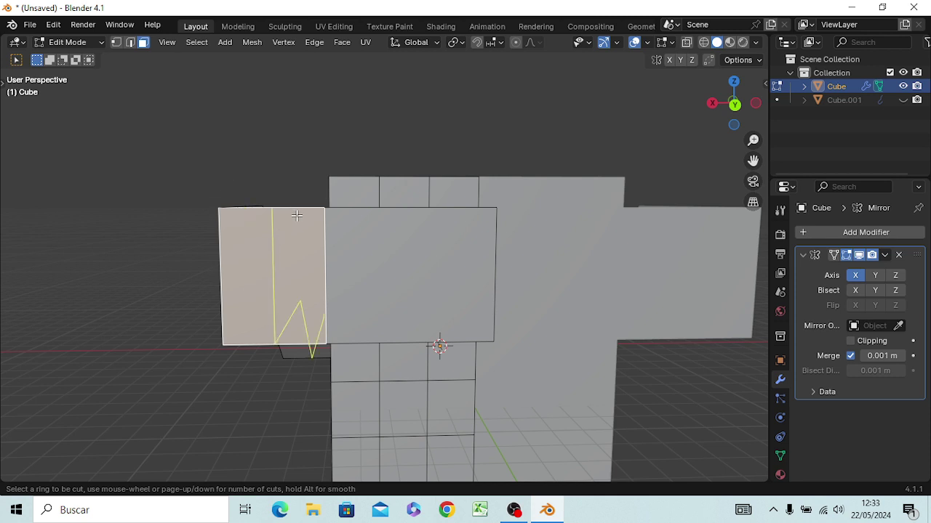
pyautogui.click(296, 216)
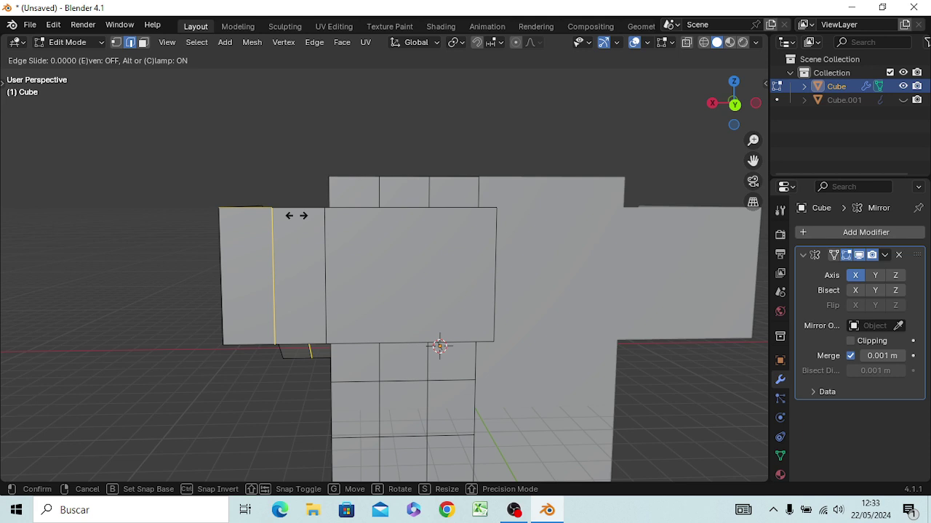
pyautogui.click(297, 216)
pyautogui.click(415, 284)
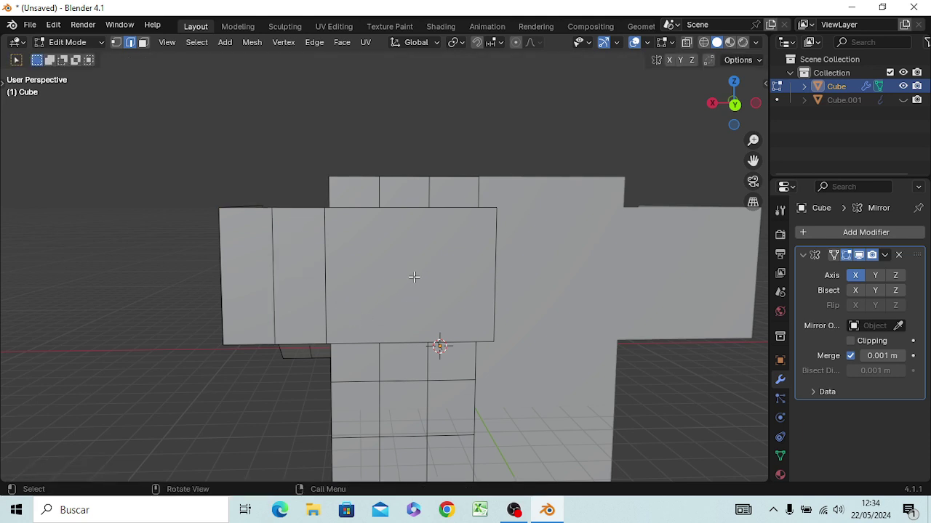
# Cut two evenly spaced vertical loops across the large side face and orbit to view it.
pyautogui.press('3')
pyautogui.click(413, 264)
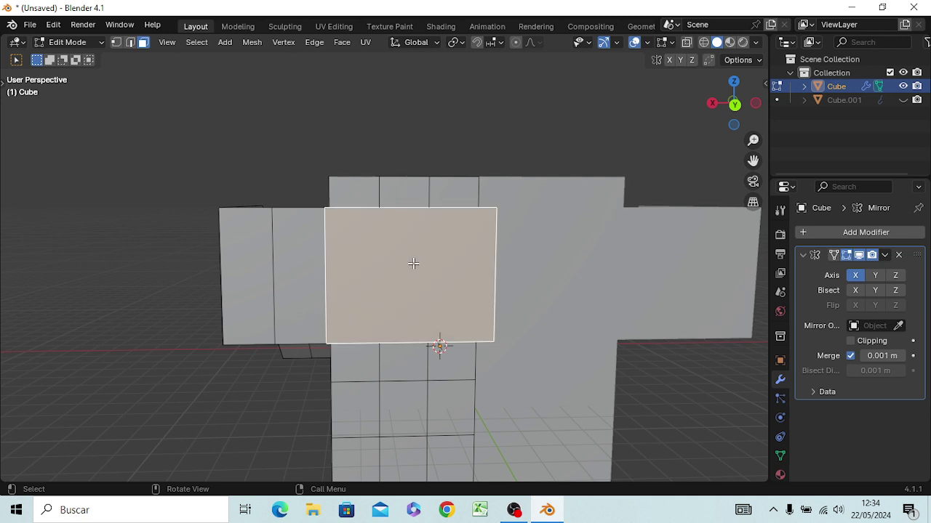
pyautogui.press('ctrl')
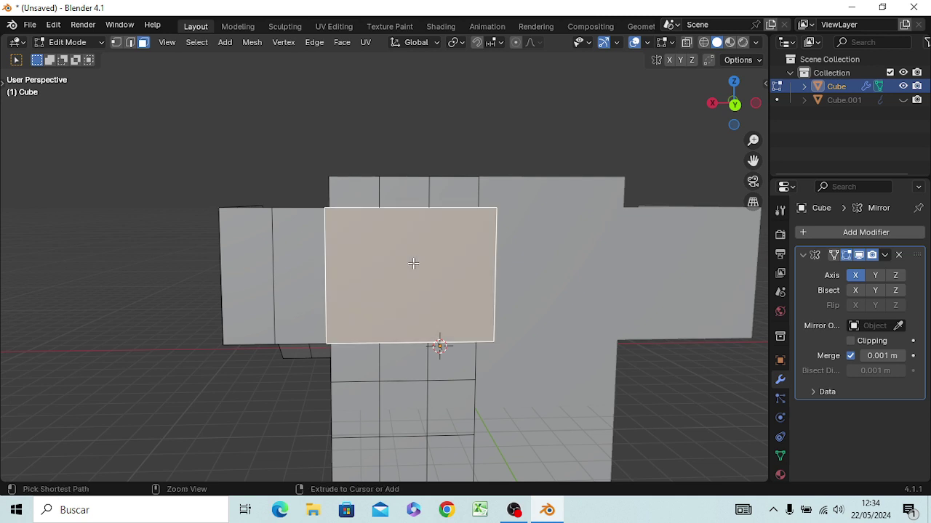
pyautogui.hotkey('ctrl', 'r')
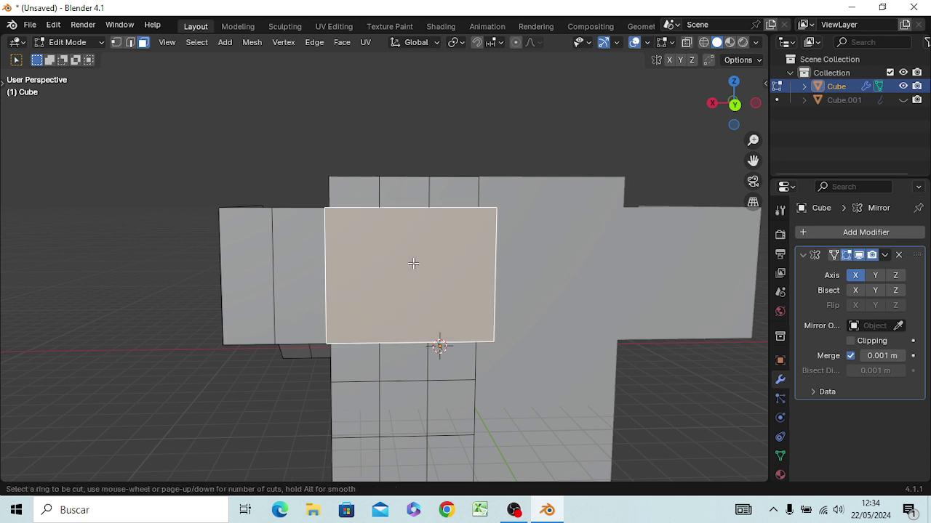
pyautogui.scroll(1, 429, 222)
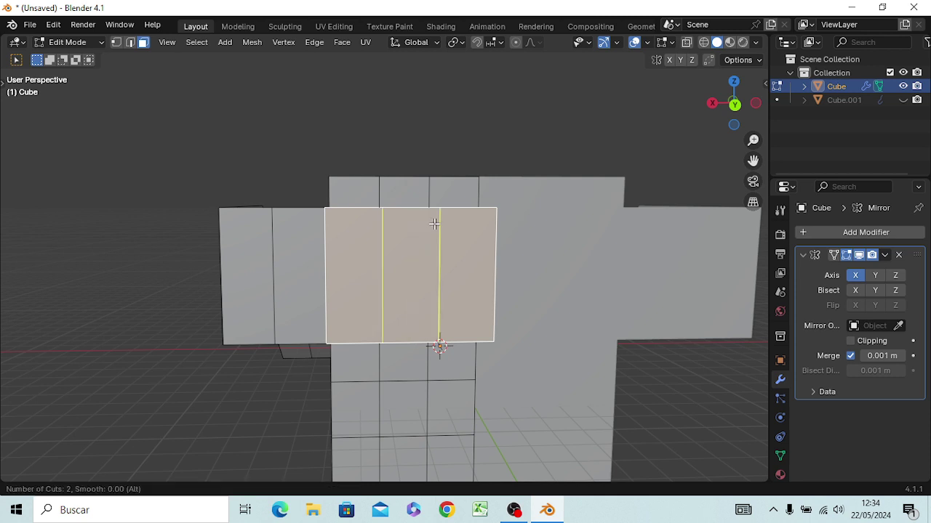
pyautogui.click(434, 224)
pyautogui.rightClick(434, 224)
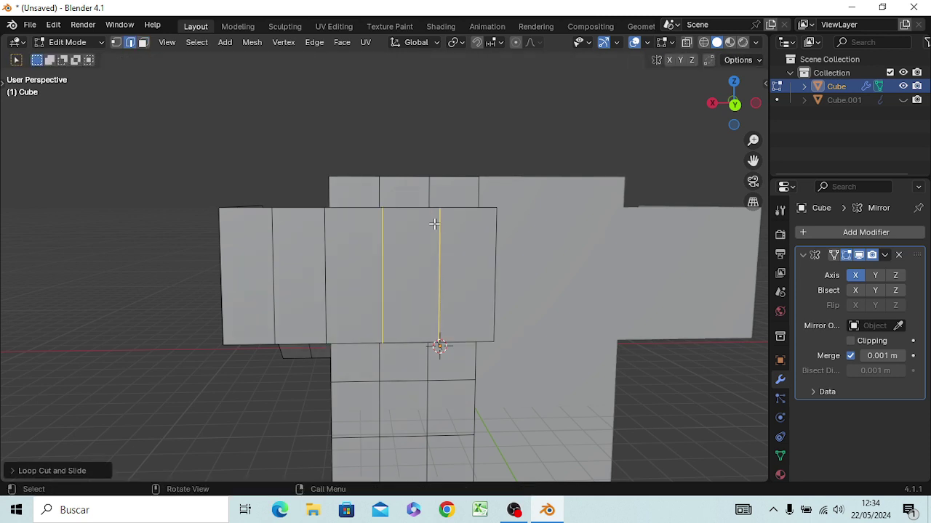
pyautogui.moveTo(196, 436); pyautogui.dragTo(399, 401, button='middle')
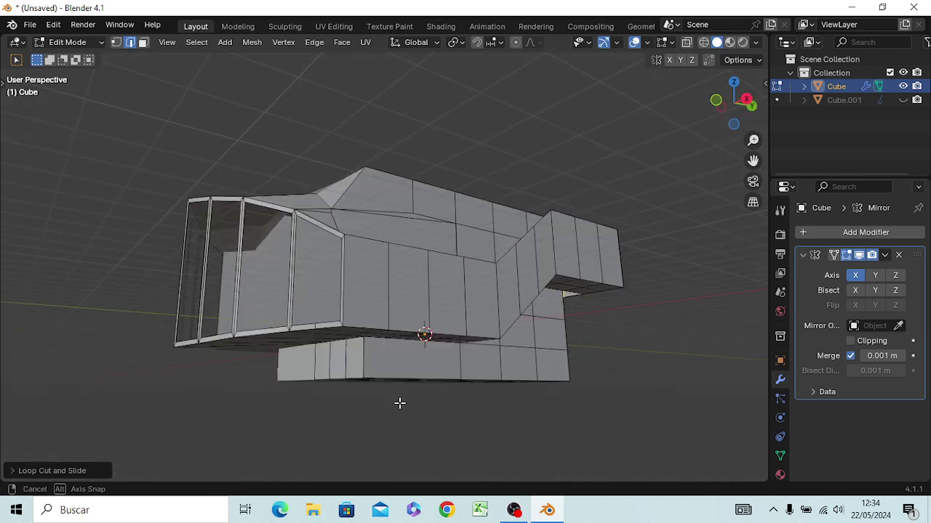
# Add two evenly spaced horizontal loop cuts along the side strip.
pyautogui.click(361, 307)
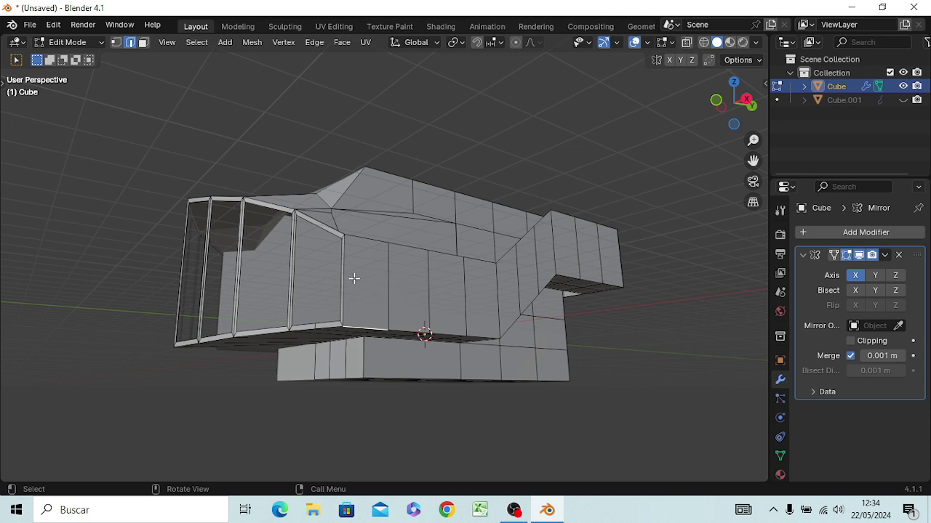
pyautogui.hotkey('ctrl', 'r')
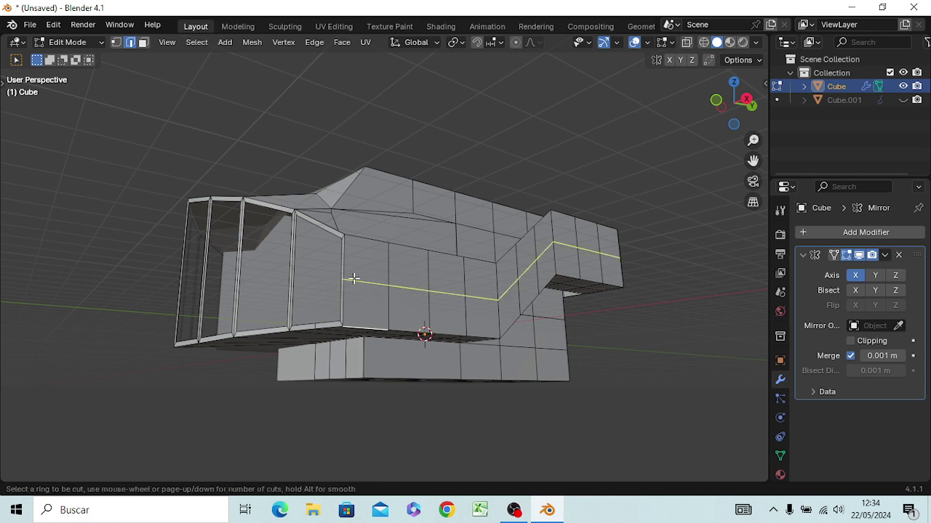
pyautogui.scroll(1, 354, 278)
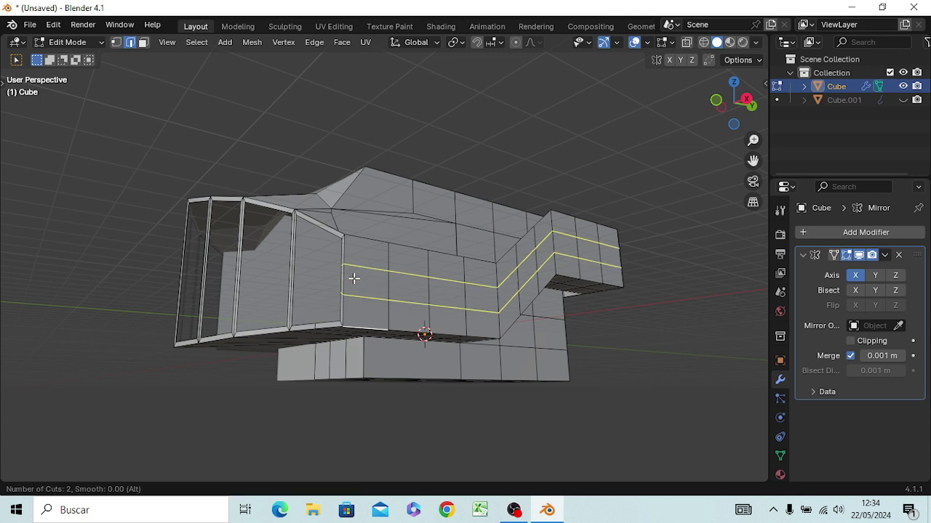
pyautogui.click(353, 278)
pyautogui.rightClick(354, 278)
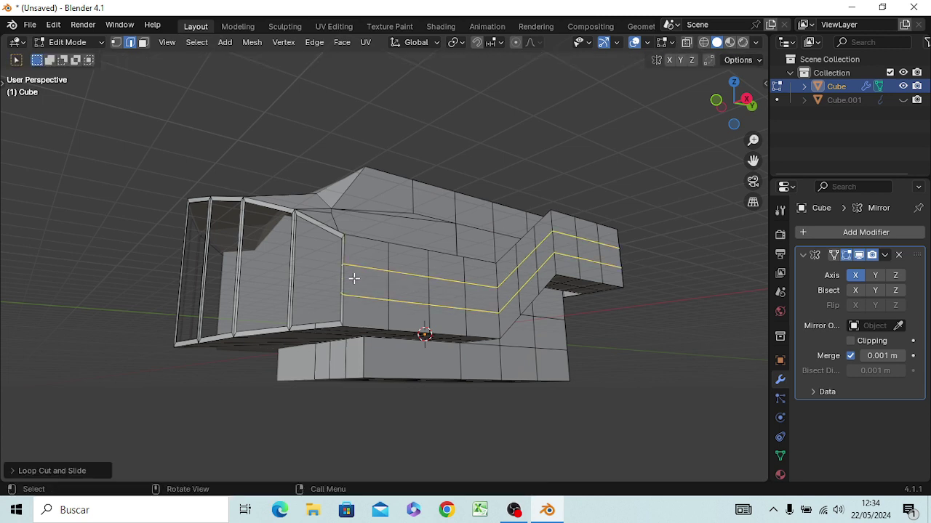
# Add two evenly spaced horizontal loop cuts across the front panels.
pyautogui.moveTo(367, 280)
pyautogui.mouseDown(button='middle')
pyautogui.moveTo(187, 339)
pyautogui.moveTo(206, 335)
pyautogui.mouseUp(button='middle')
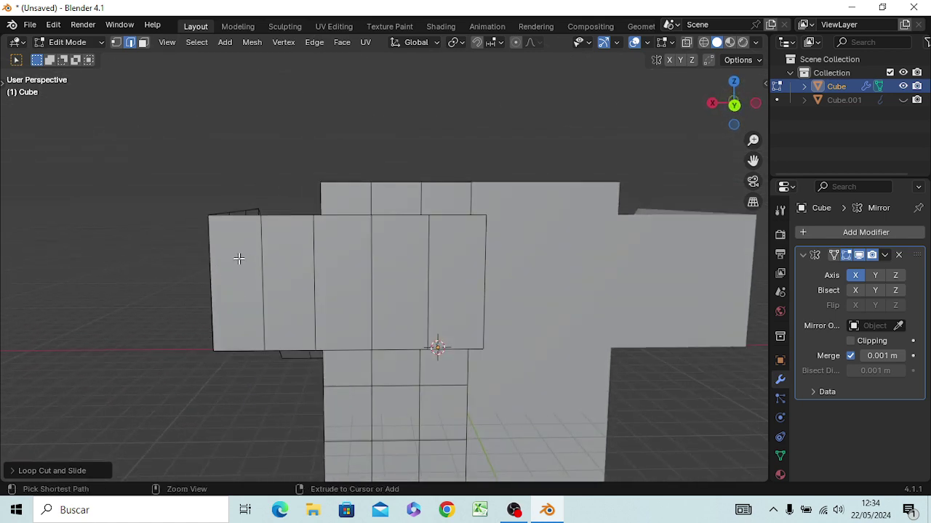
pyautogui.hotkey('ctrl', 'r')
pyautogui.scroll(1, 239, 258)
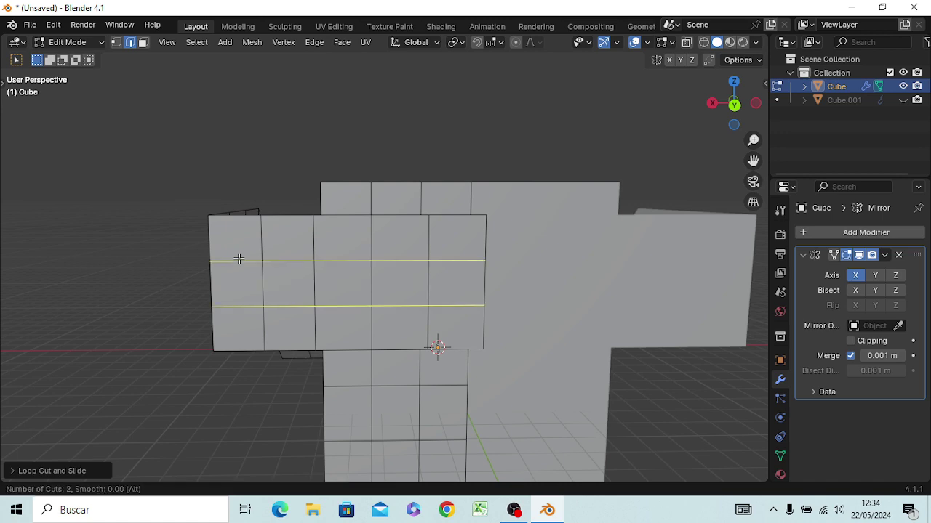
pyautogui.click(238, 258)
pyautogui.rightClick(239, 258)
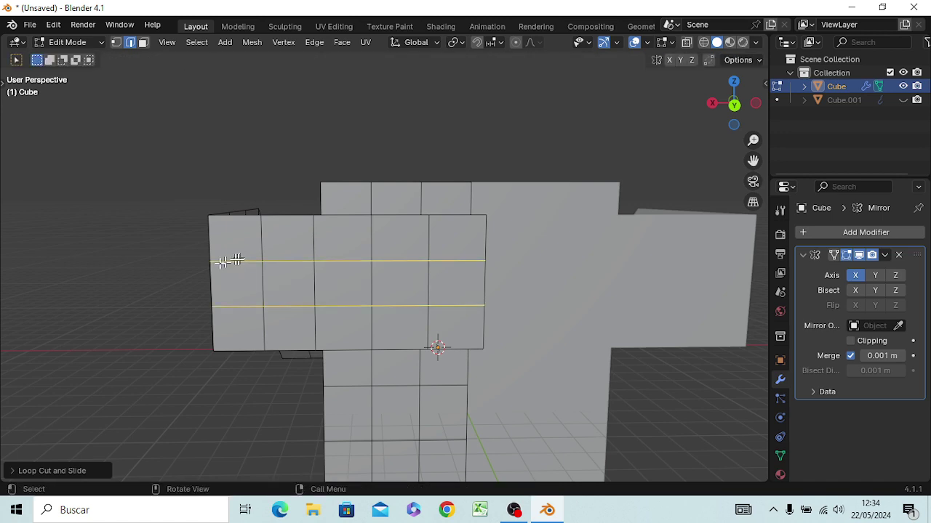
pyautogui.moveTo(208, 261)
pyautogui.mouseDown(button='middle')
pyautogui.moveTo(436, 317)
pyautogui.moveTo(506, 290)
pyautogui.mouseUp(button='middle')
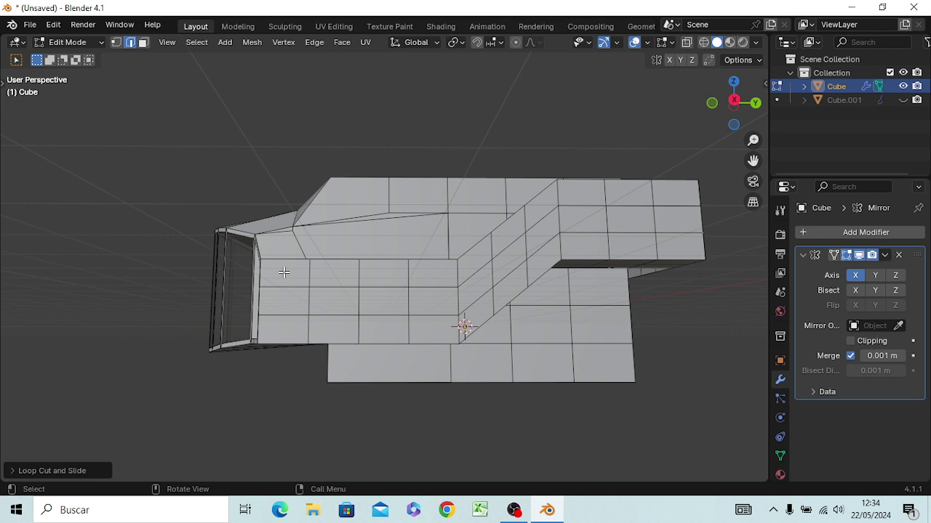
pyautogui.click(283, 272)
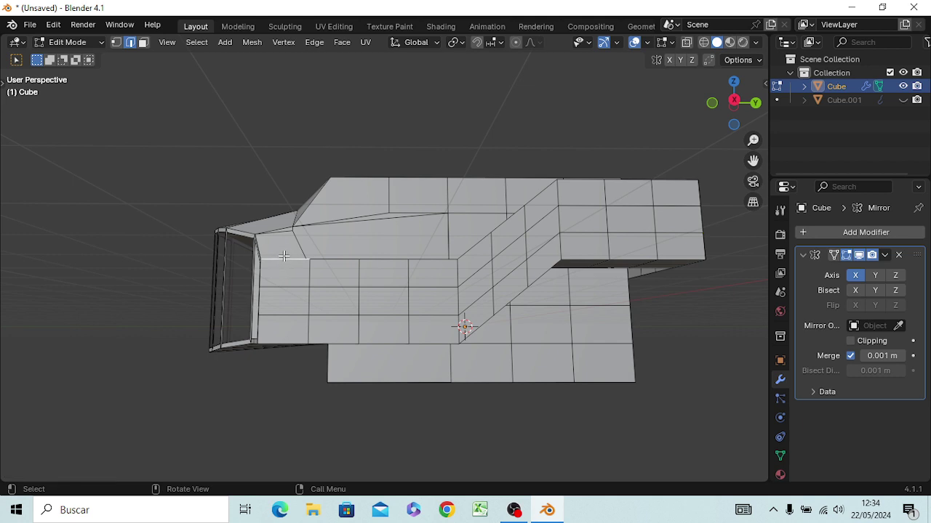
# Box-select the side grid faces from the front block up the slanted step and along the rear block.
pyautogui.press('3')
pyautogui.moveTo(290, 275); pyautogui.dragTo(434, 324)
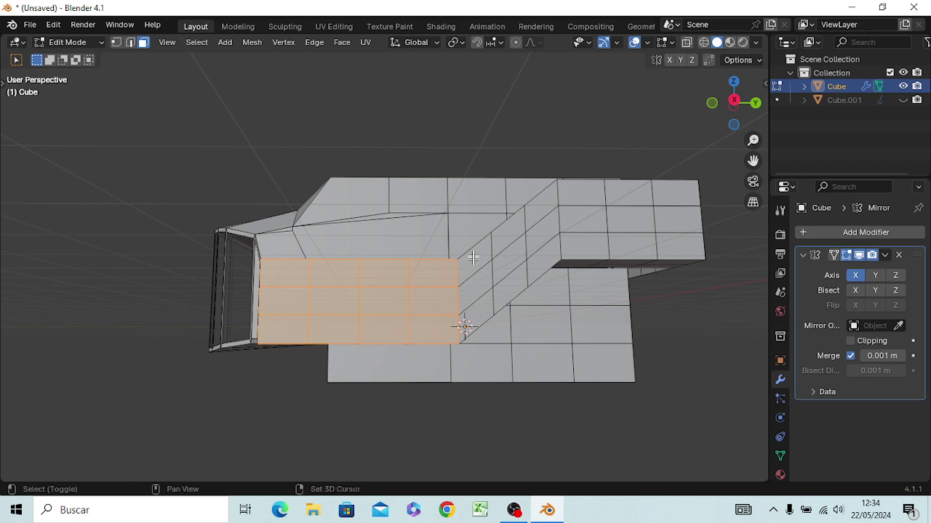
pyautogui.moveTo(476, 256); pyautogui.dragTo(477, 308)
pyautogui.keyDown('shift'); pyautogui.moveTo(505, 234); pyautogui.dragTo(505, 290); pyautogui.keyUp('shift')
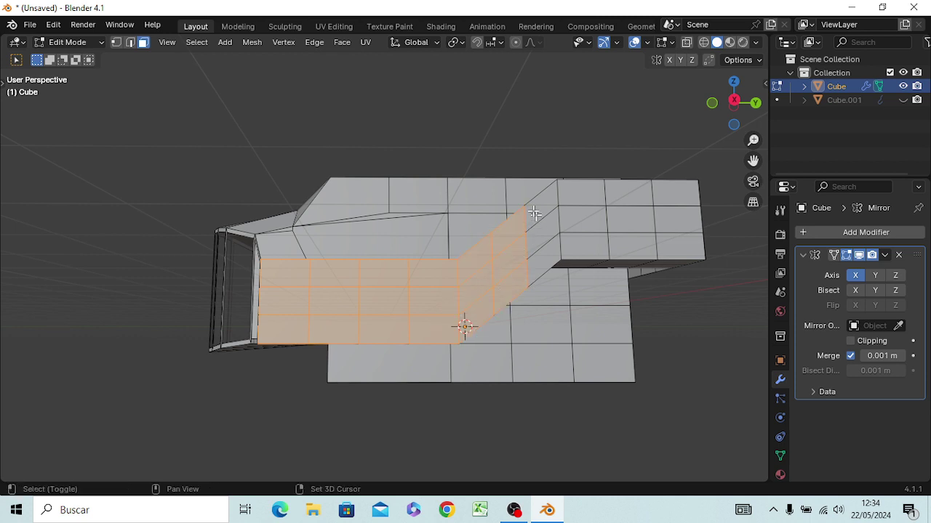
pyautogui.moveTo(535, 211)
pyautogui.keyDown('shift'); pyautogui.mouseDown()
pyautogui.moveTo(538, 255)
pyautogui.moveTo(550, 247)
pyautogui.mouseUp(); pyautogui.keyUp('shift')
pyautogui.moveTo(574, 200)
pyautogui.keyDown('shift'); pyautogui.mouseDown()
pyautogui.moveTo(615, 256)
pyautogui.moveTo(665, 244)
pyautogui.mouseUp(); pyautogui.keyUp('shift')
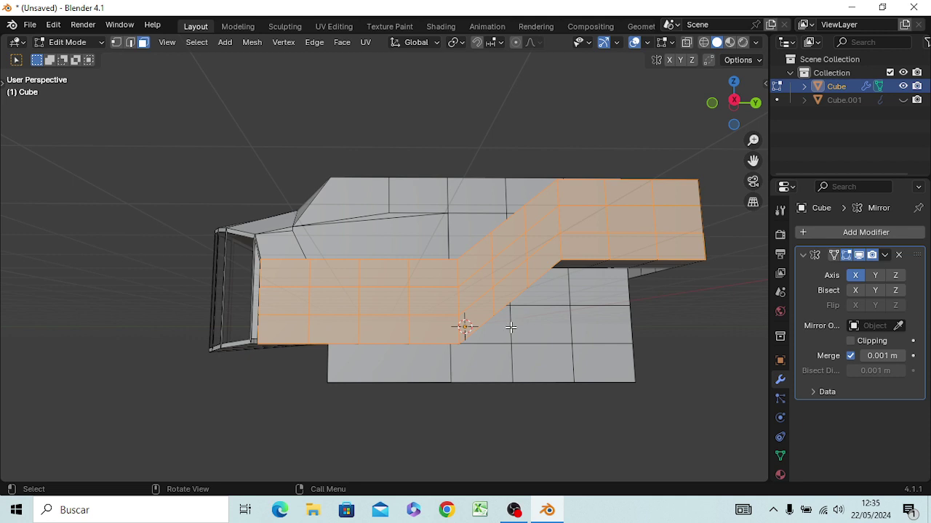
pyautogui.scroll(1, 513, 326)
pyautogui.scroll(1, 514, 326)
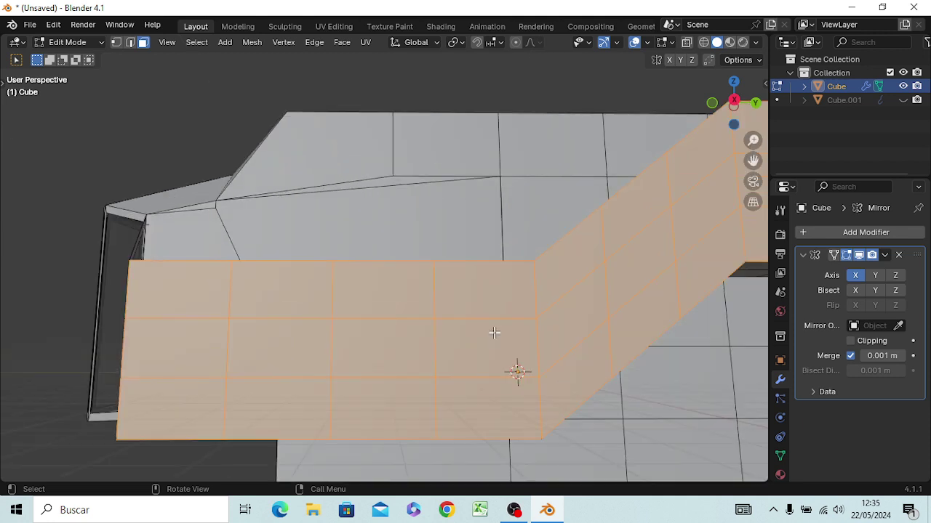
pyautogui.scroll(-2, 514, 325)
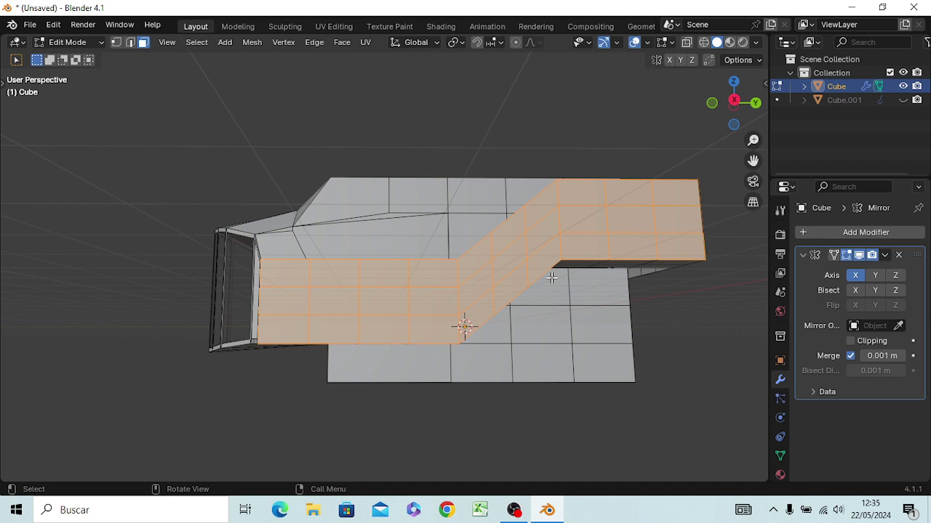
pyautogui.press('KP_1')
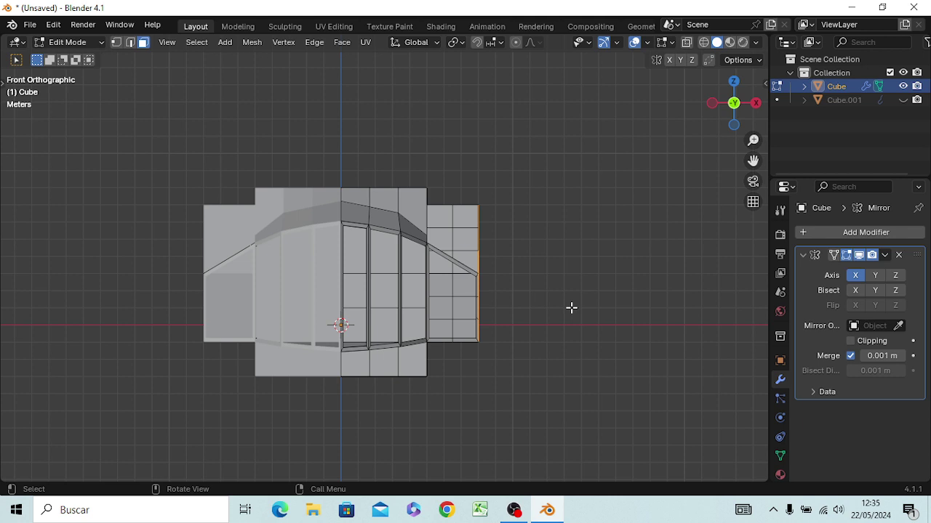
# Inset the selected side faces by 0.03.
pyautogui.write('i')
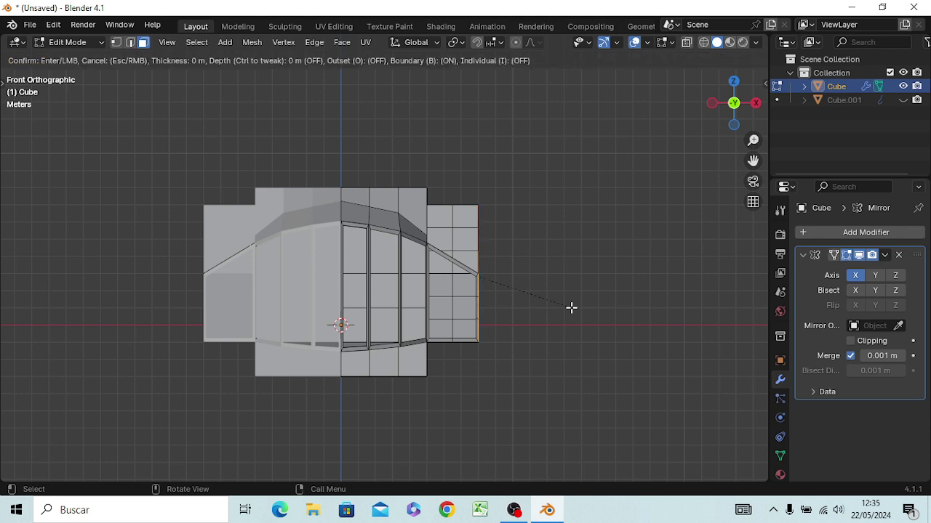
pyautogui.write('.03')
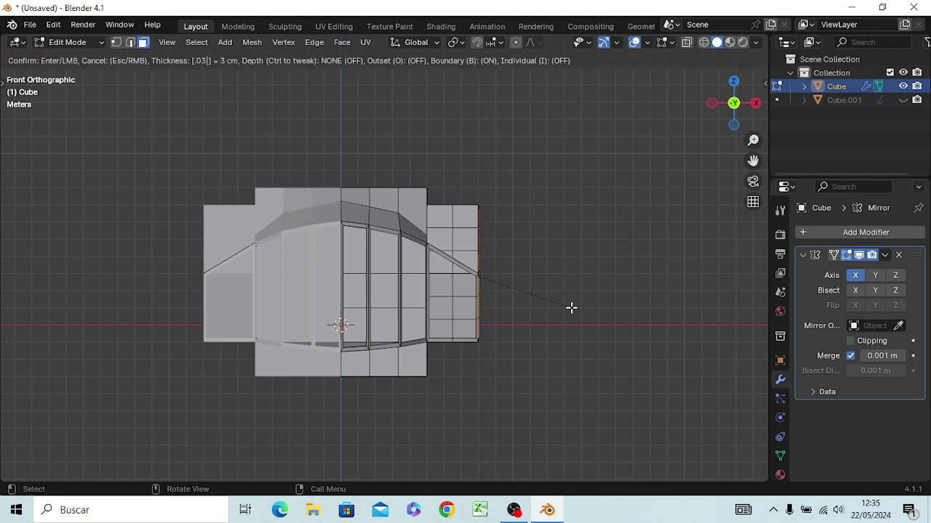
pyautogui.press('Return')
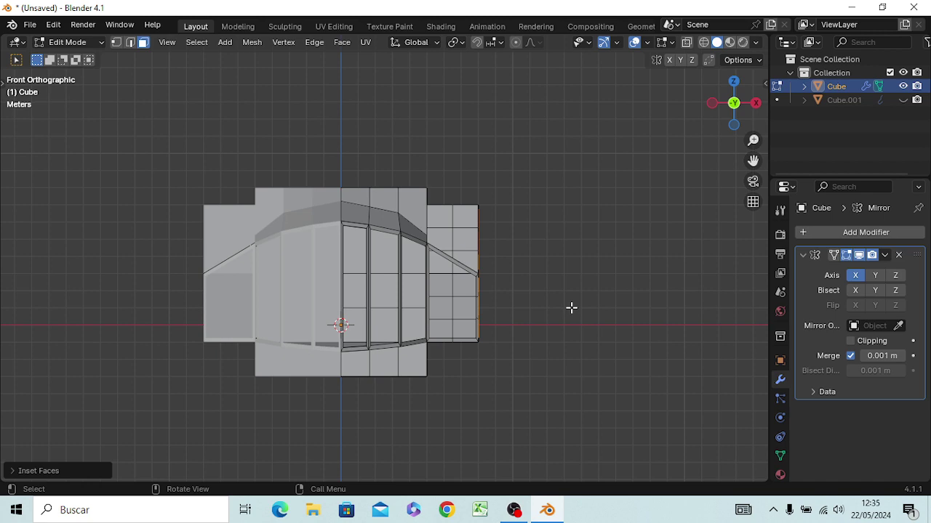
pyautogui.moveTo(609, 299)
pyautogui.mouseDown(button='middle')
pyautogui.moveTo(582, 334)
pyautogui.moveTo(482, 388)
pyautogui.moveTo(468, 313)
pyautogui.moveTo(459, 314)
pyautogui.moveTo(524, 322)
pyautogui.moveTo(607, 312)
pyautogui.moveTo(596, 305)
pyautogui.mouseUp(button='middle')
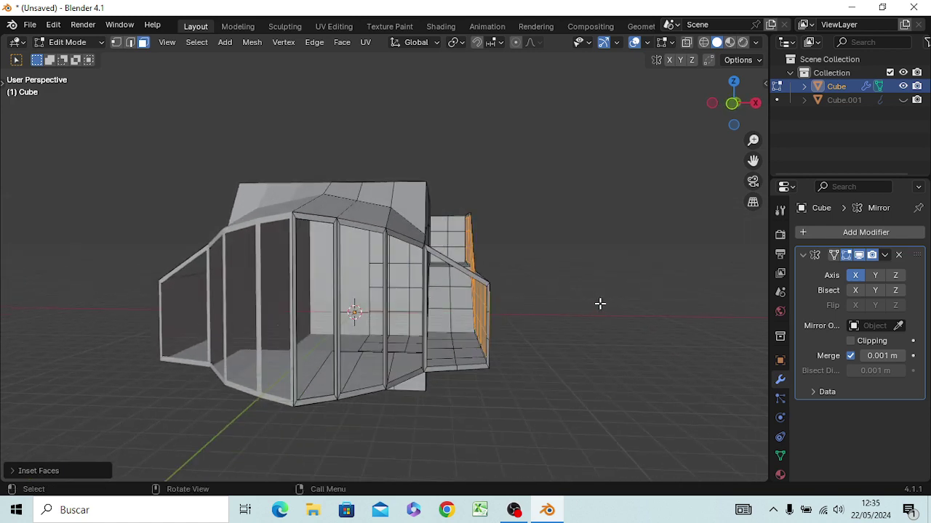
pyautogui.press('KP_3')
pyautogui.press('KP_1')
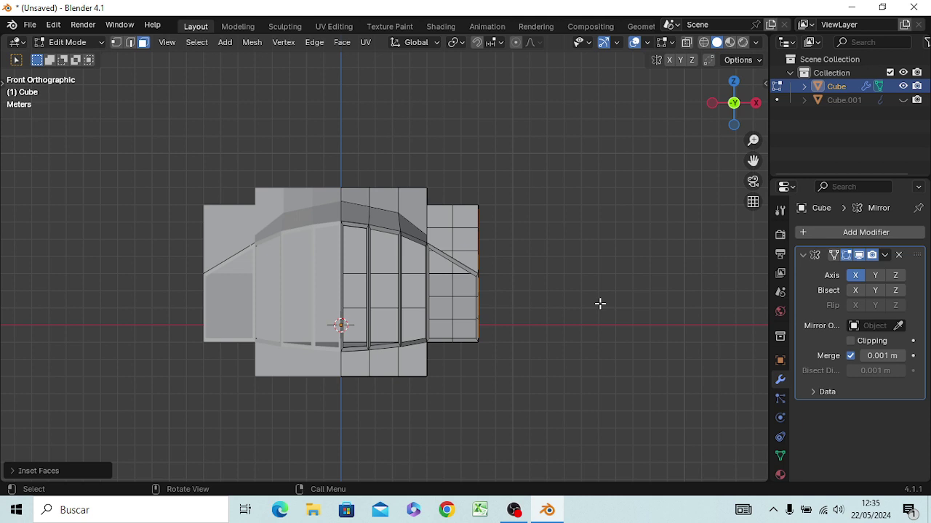
# Extrude the inset faces outward by 0.01.
pyautogui.press('e')
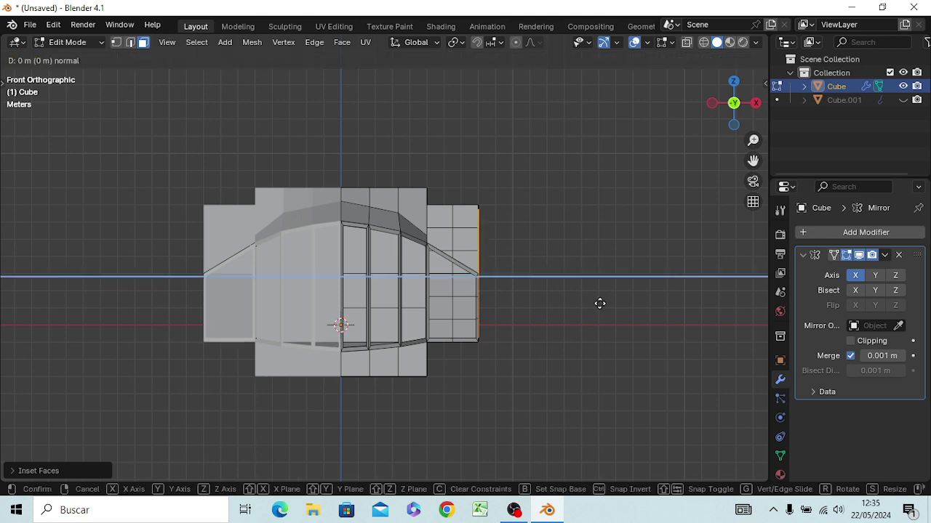
pyautogui.write('.01')
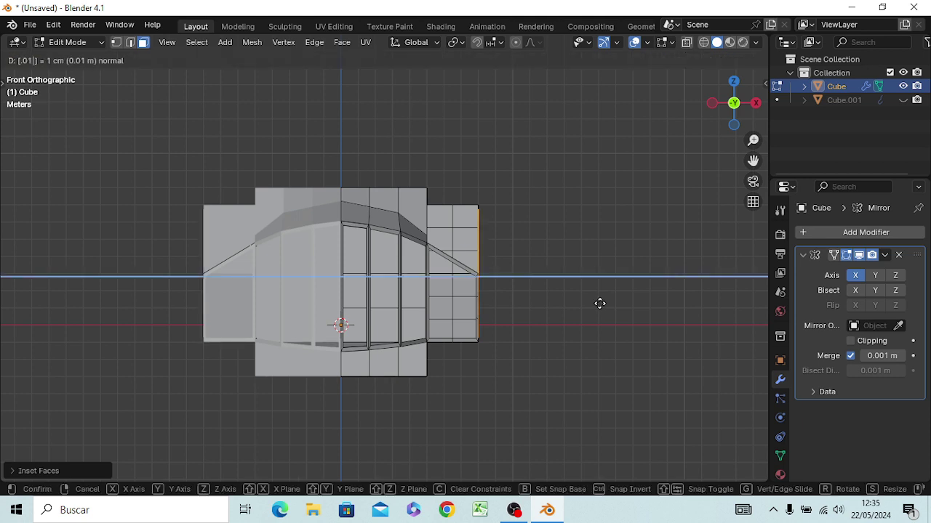
pyautogui.press('Return')
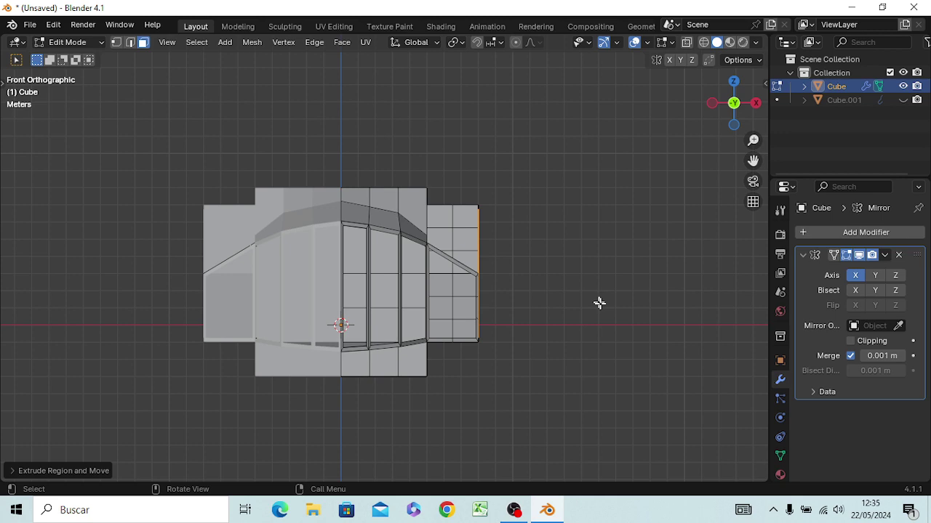
pyautogui.moveTo(596, 317)
pyautogui.mouseDown(button='middle')
pyautogui.moveTo(439, 340)
pyautogui.moveTo(473, 299)
pyautogui.mouseUp(button='middle')
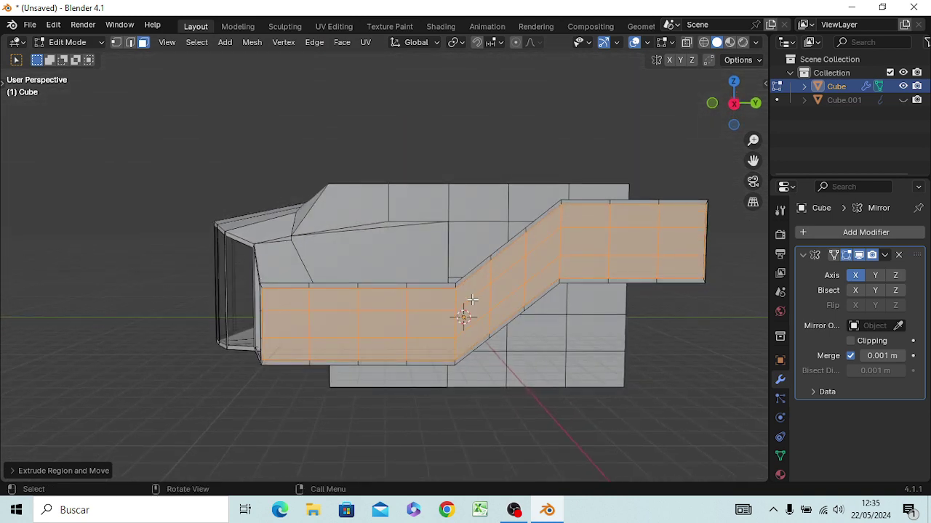
pyautogui.press('x')
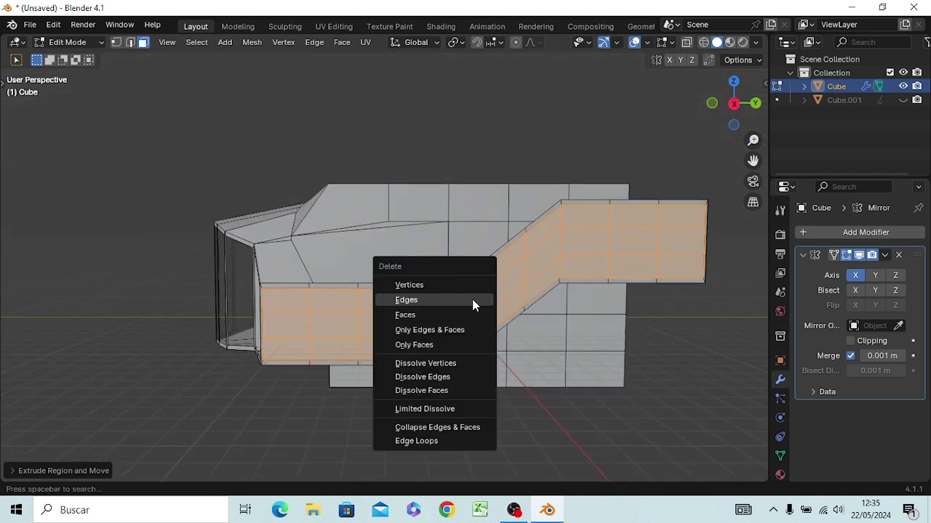
pyautogui.click(472, 300)
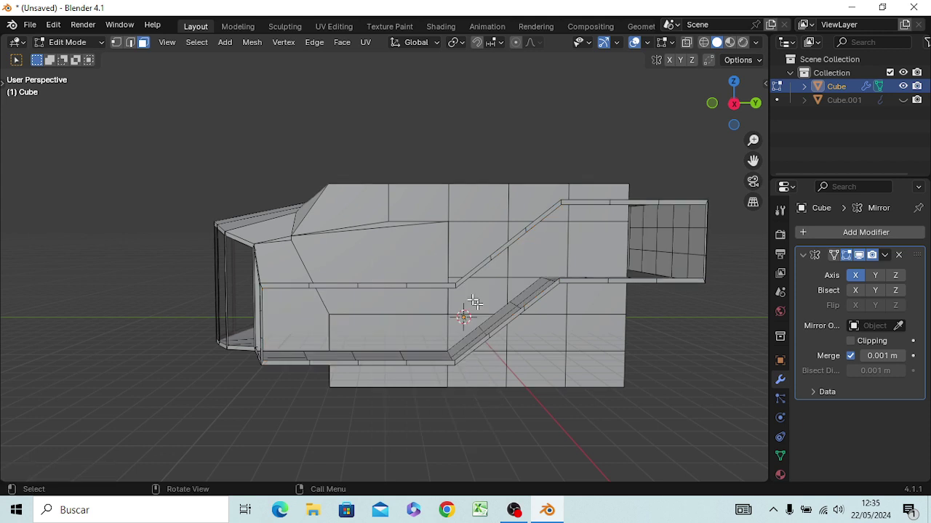
pyautogui.hotkey('ctrl', 'z')
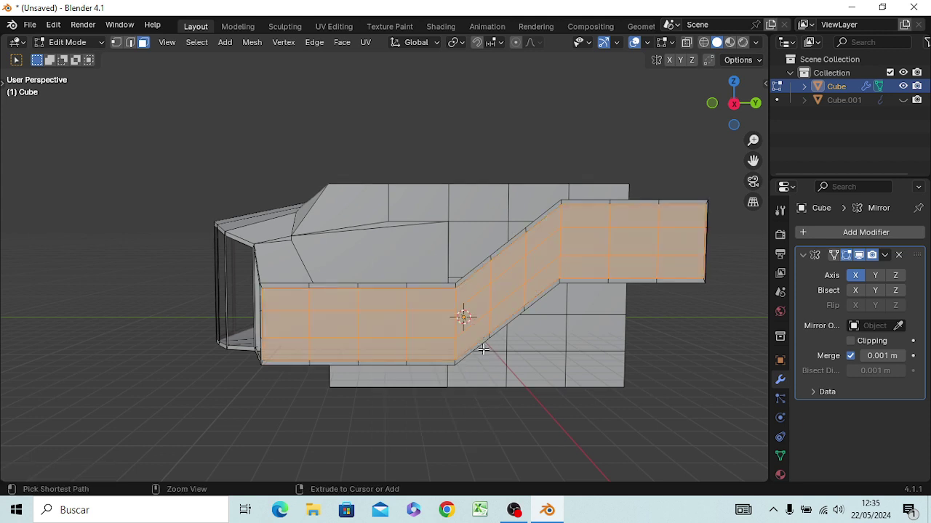
pyautogui.click(465, 439)
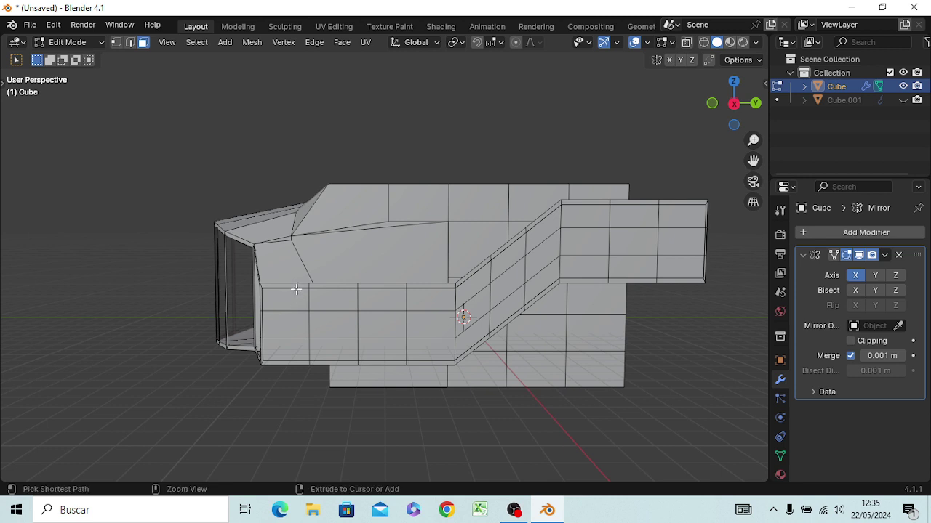
pyautogui.keyDown('ctrl'); pyautogui.click(296, 288); pyautogui.keyUp('ctrl')
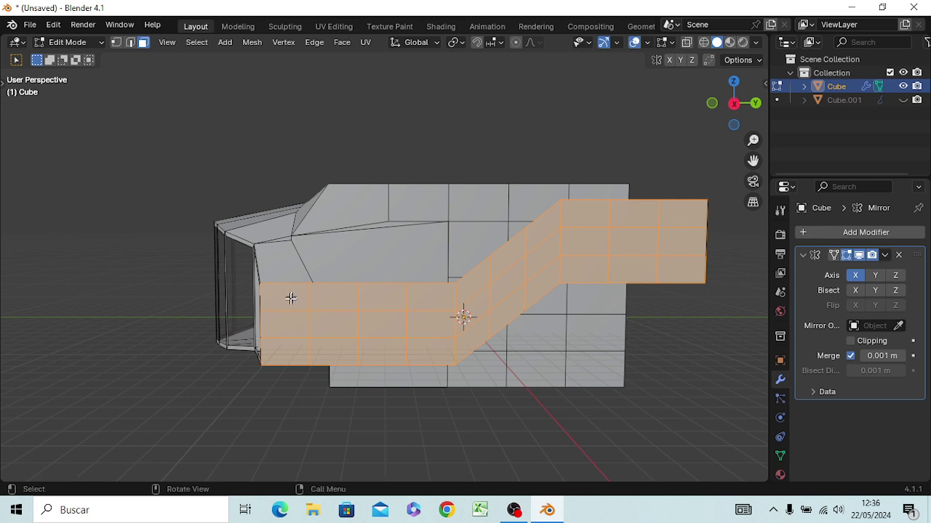
pyautogui.click(291, 301)
pyautogui.keyDown('shift'); pyautogui.click(288, 326); pyautogui.keyUp('shift')
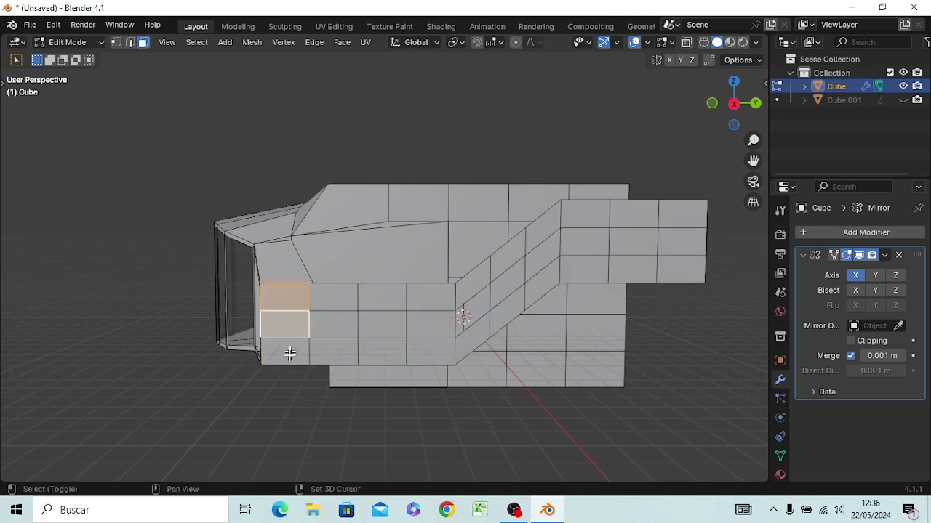
pyautogui.keyDown('shift'); pyautogui.click(291, 355); pyautogui.keyUp('shift')
pyautogui.keyDown('shift'); pyautogui.click(329, 300); pyautogui.keyUp('shift')
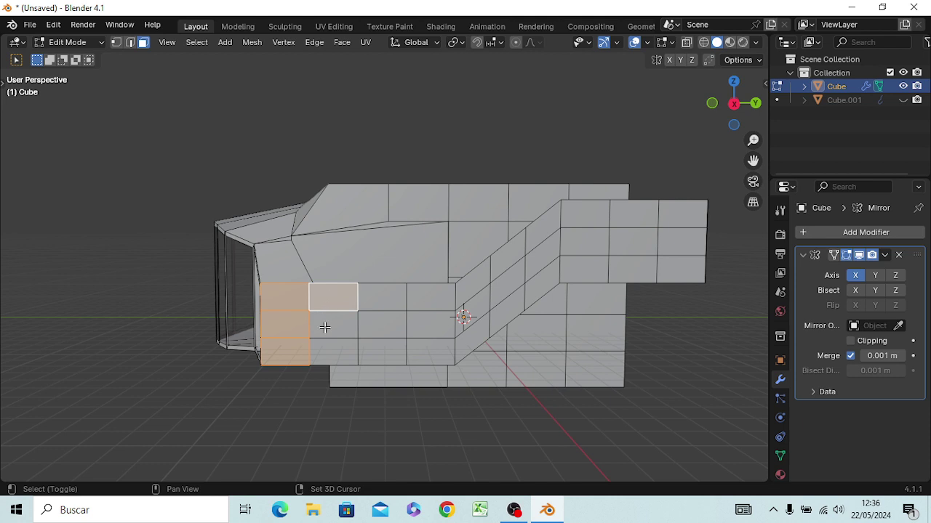
pyautogui.keyDown('shift'); pyautogui.click(324, 327); pyautogui.keyUp('shift')
pyautogui.keyDown('shift'); pyautogui.click(325, 348); pyautogui.keyUp('shift')
pyautogui.keyDown('shift'); pyautogui.click(375, 304); pyautogui.keyUp('shift')
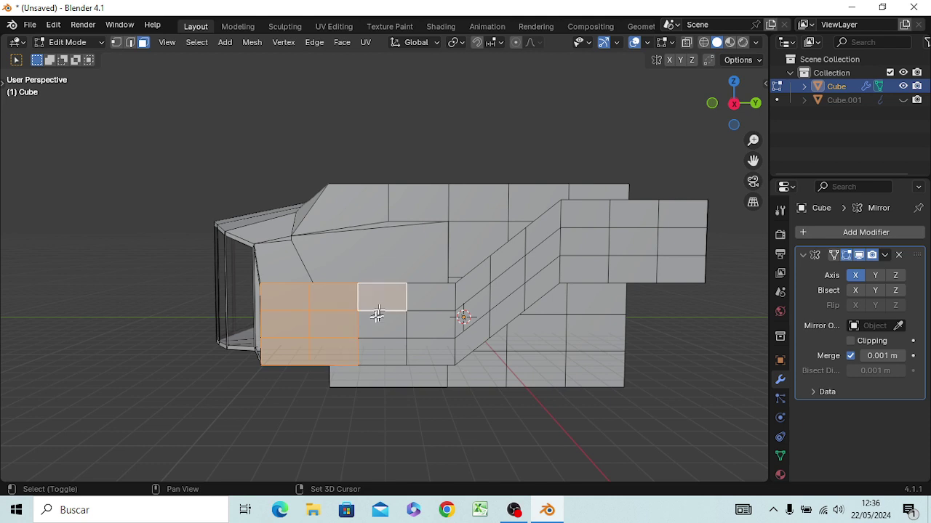
pyautogui.keyDown('shift'); pyautogui.click(372, 326); pyautogui.keyUp('shift')
pyautogui.keyDown('shift'); pyautogui.click(369, 350); pyautogui.keyUp('shift')
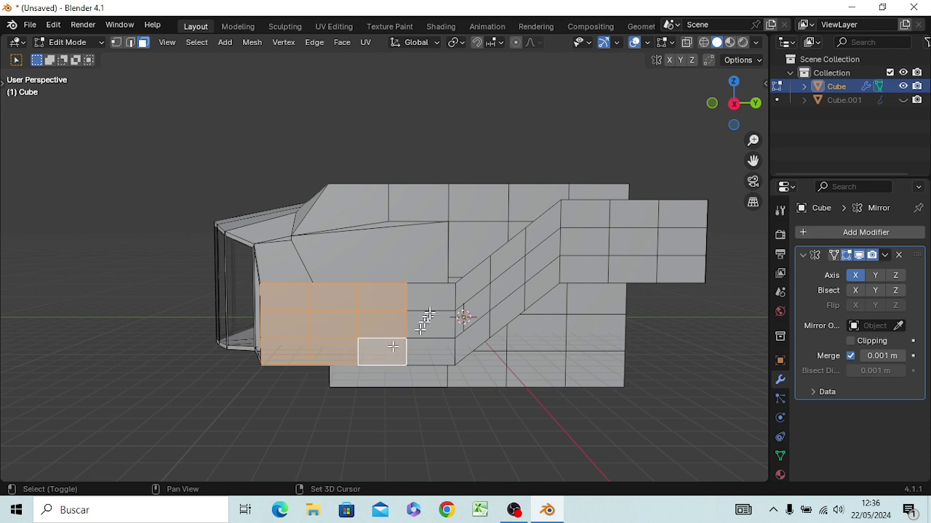
pyautogui.keyDown('shift'); pyautogui.click(432, 295); pyautogui.keyUp('shift')
pyautogui.keyDown('shift'); pyautogui.click(420, 325); pyautogui.keyUp('shift')
pyautogui.keyDown('shift'); pyautogui.click(420, 343); pyautogui.keyUp('shift')
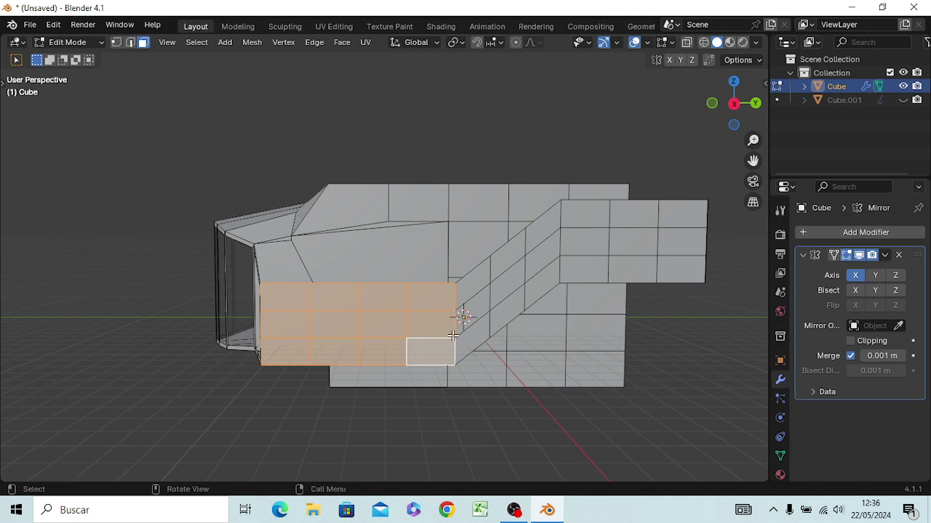
pyautogui.press('i')
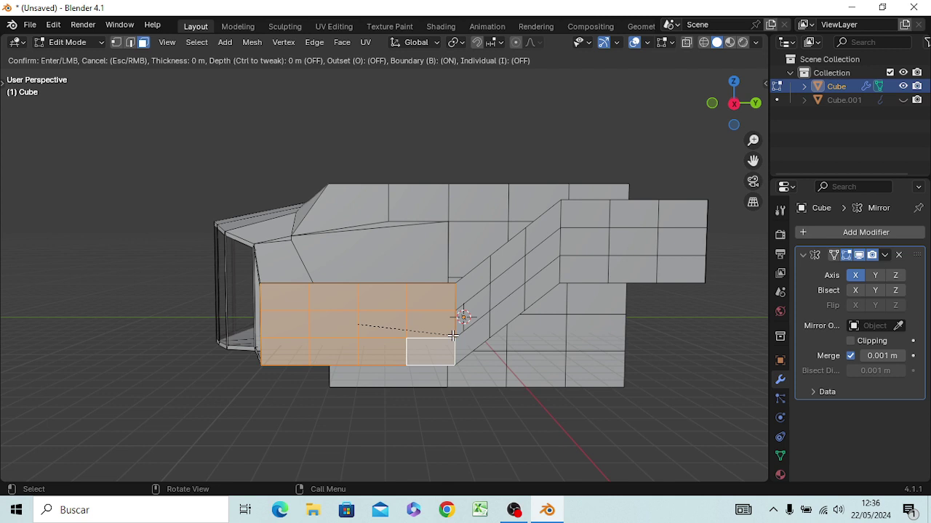
pyautogui.write('0')
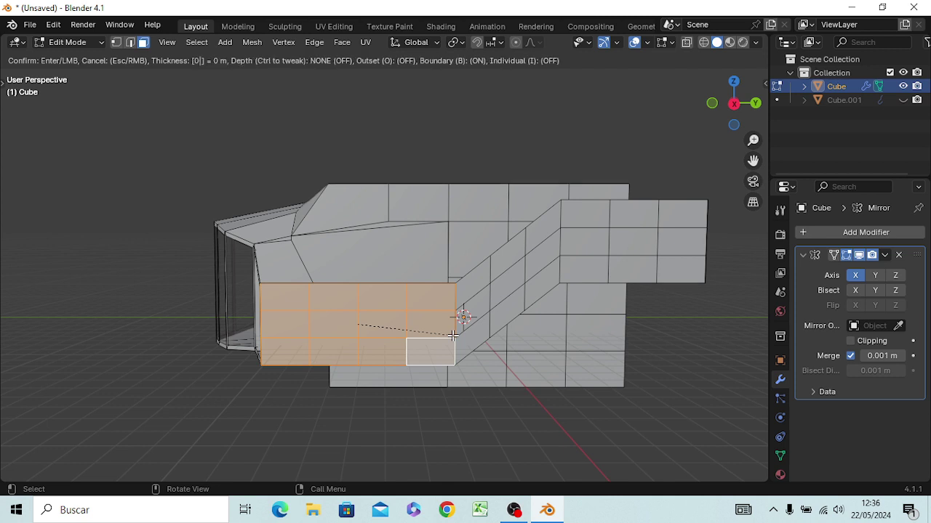
pyautogui.write('.2')
pyautogui.press('Return')
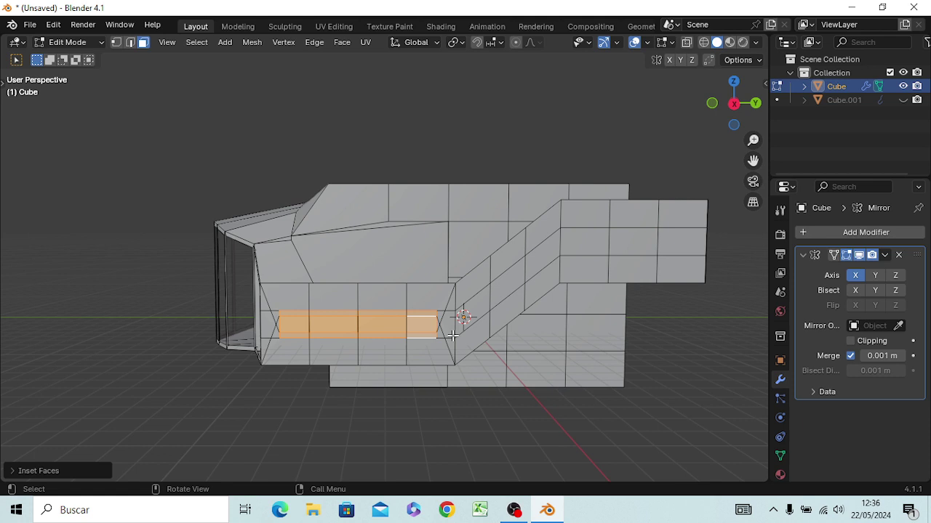
pyautogui.hotkey('ctrl', 'z')
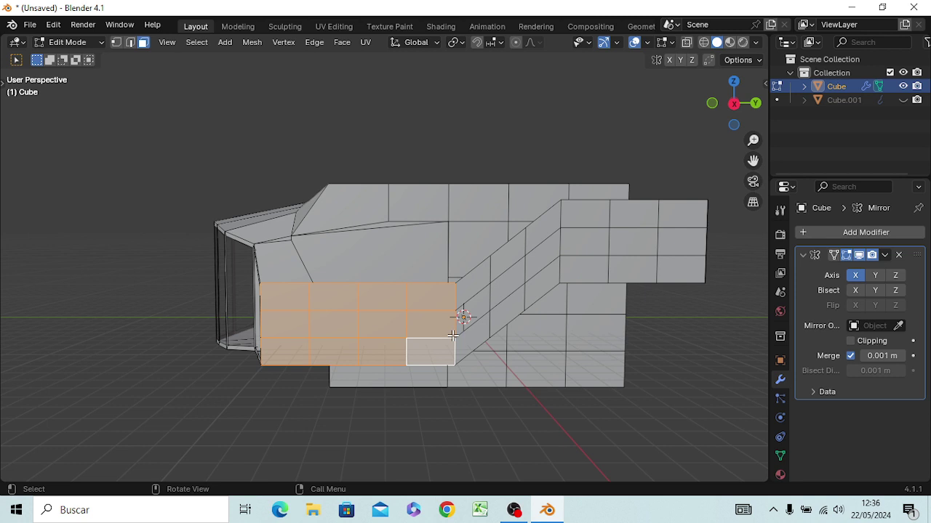
pyautogui.press('i')
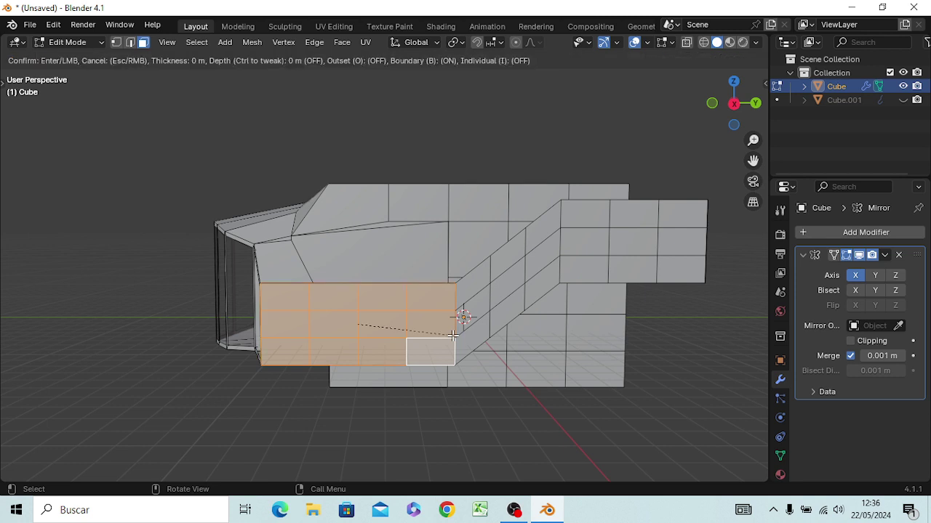
pyautogui.write('.03')
pyautogui.press('Return')
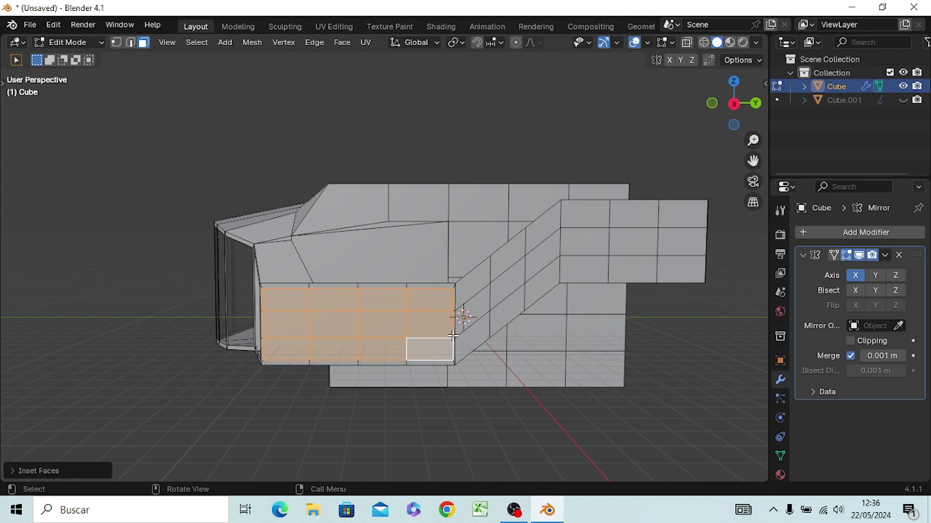
pyautogui.hotkey('ctrl', 'z')
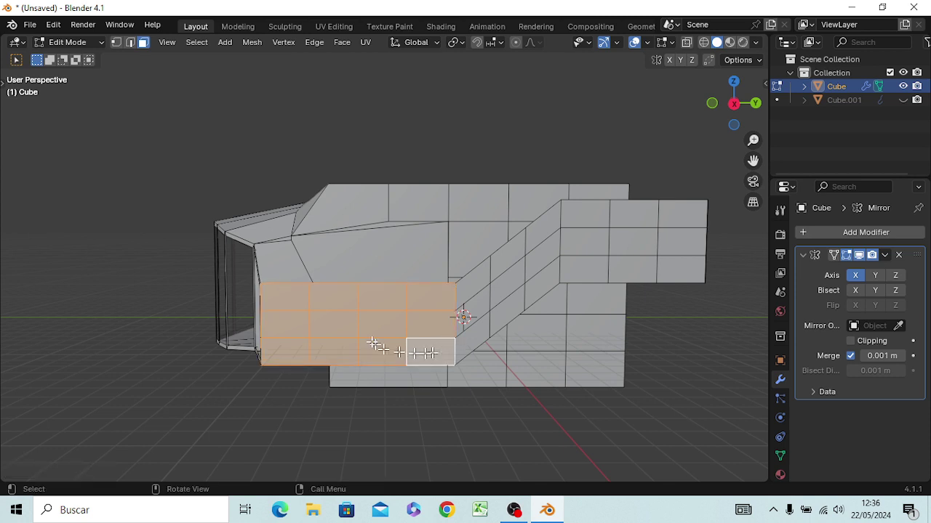
# Select ten alternating faces across the front, slanted section and upper arm, and inset them by 0.05.
pyautogui.click(286, 310)
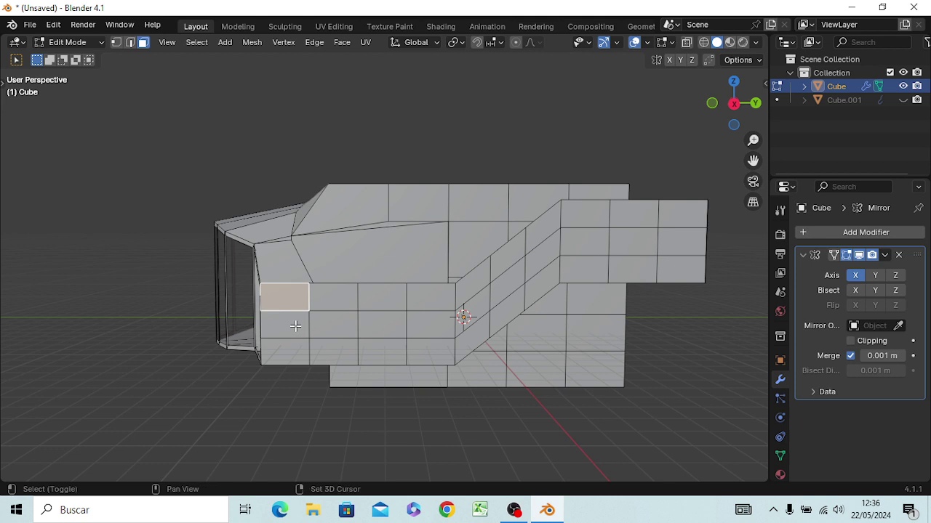
pyautogui.keyDown('shift'); pyautogui.click(340, 331); pyautogui.keyUp('shift')
pyautogui.keyDown('shift'); pyautogui.click(381, 352); pyautogui.keyUp('shift')
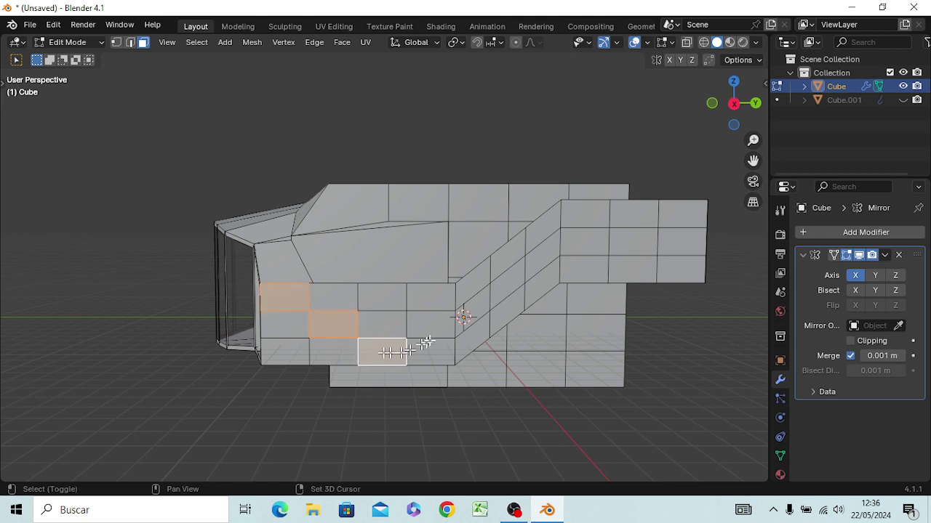
pyautogui.keyDown('shift'); pyautogui.click(438, 325); pyautogui.keyUp('shift')
pyautogui.keyDown('shift'); pyautogui.click(472, 295); pyautogui.keyUp('shift')
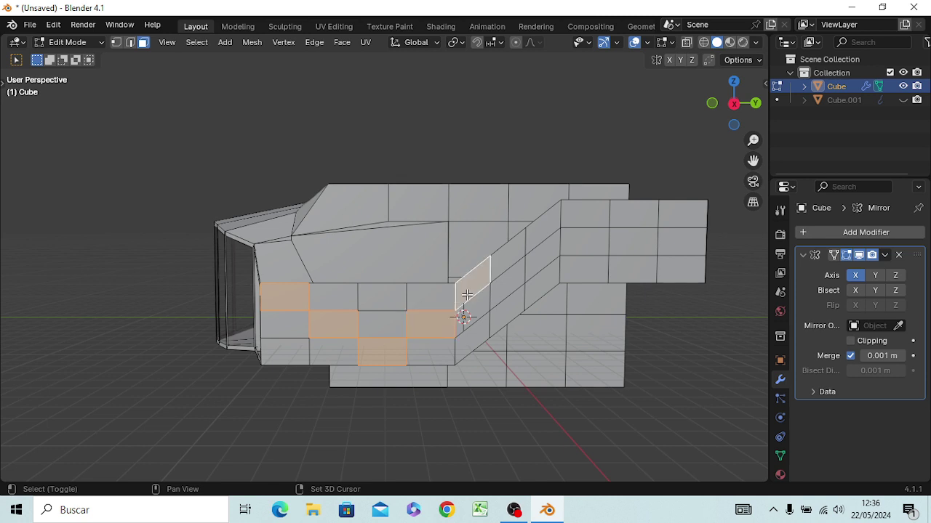
pyautogui.keyDown('shift'); pyautogui.click(508, 282); pyautogui.keyUp('shift')
pyautogui.keyDown('shift'); pyautogui.click(542, 291); pyautogui.keyUp('shift')
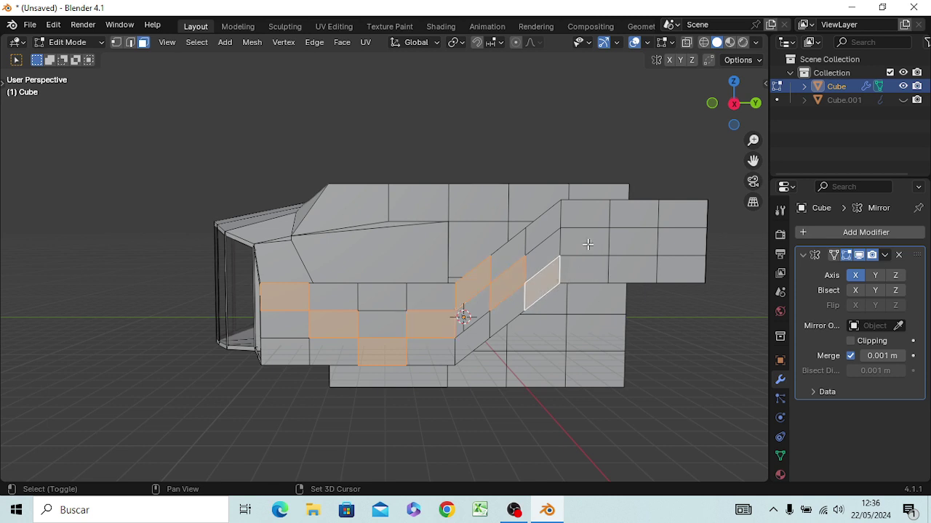
pyautogui.keyDown('shift'); pyautogui.click(586, 243); pyautogui.keyUp('shift')
pyautogui.keyDown('shift'); pyautogui.click(631, 218); pyautogui.keyUp('shift')
pyautogui.keyDown('shift'); pyautogui.click(665, 234); pyautogui.keyUp('shift')
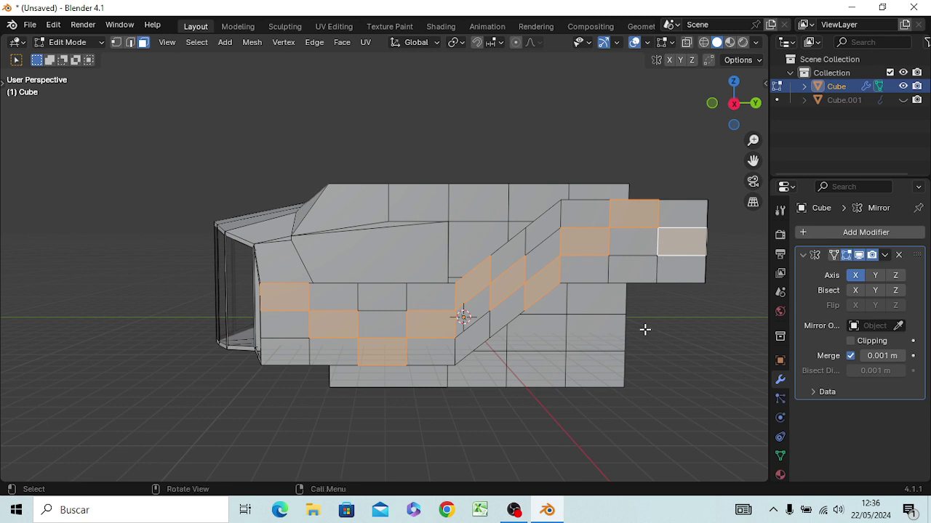
pyautogui.write('i0.05')
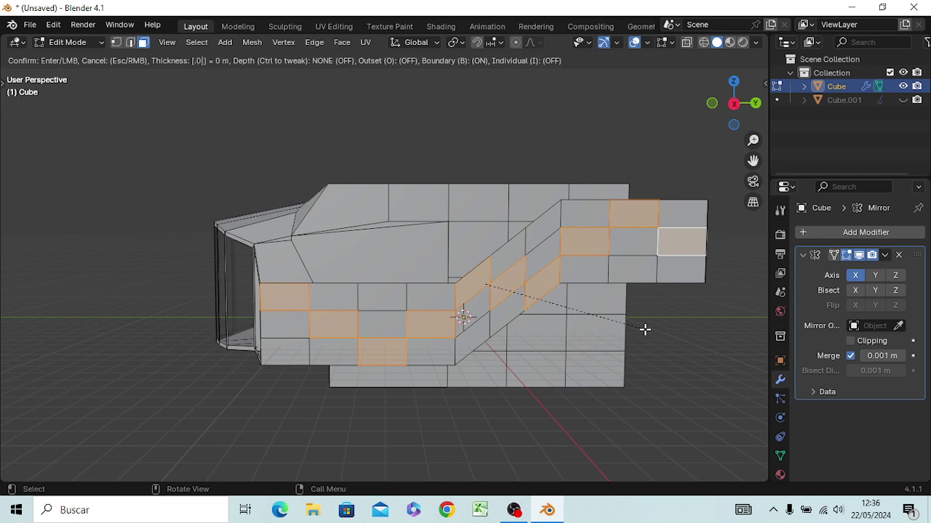
pyautogui.press('Return')
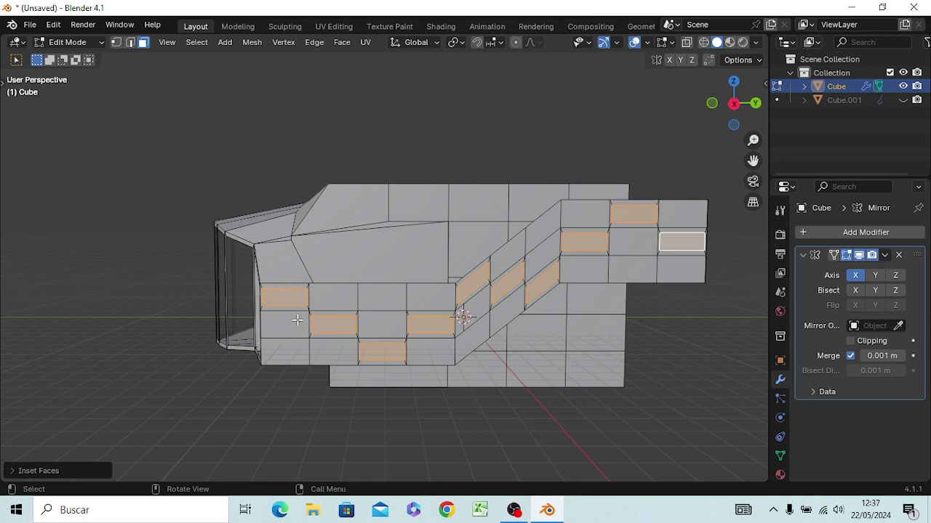
# Extrude the inset panels along their normals, then delete those faces to leave holes.
pyautogui.press('e')
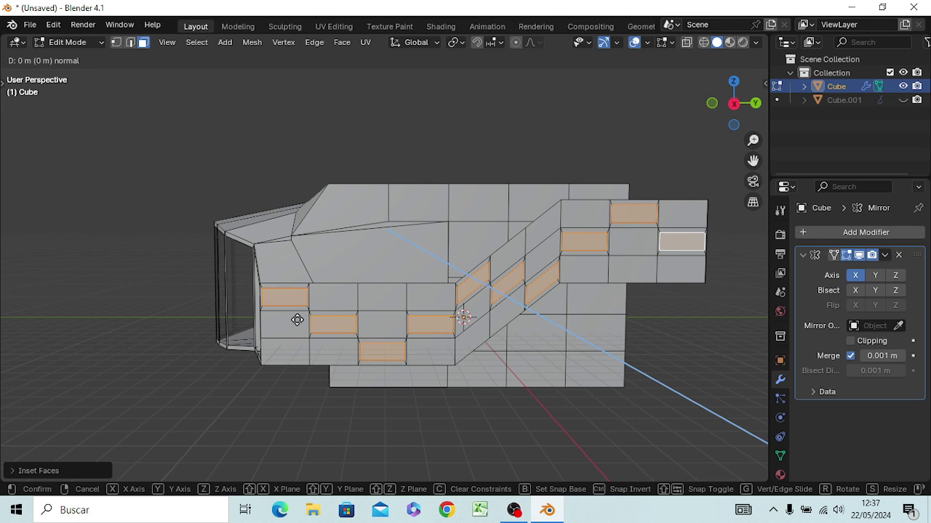
pyautogui.click(297, 320)
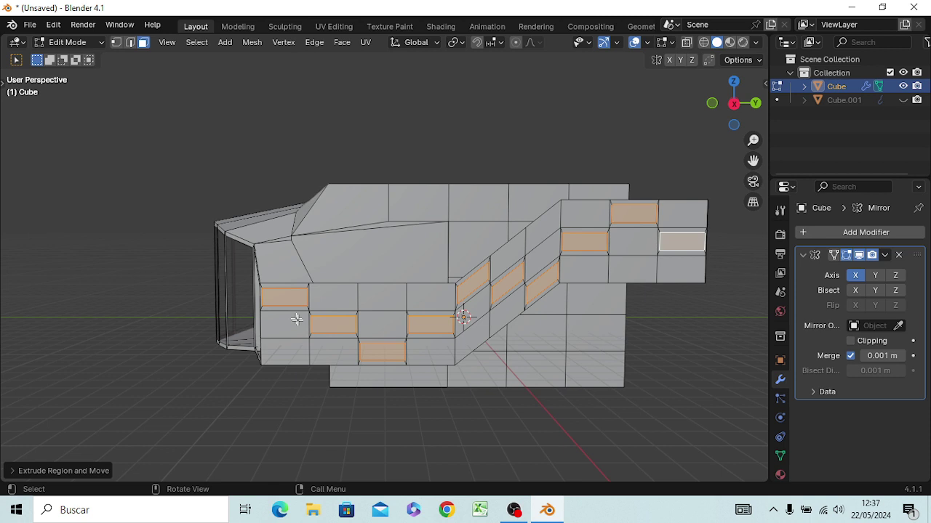
pyautogui.press('x')
pyautogui.click(296, 322)
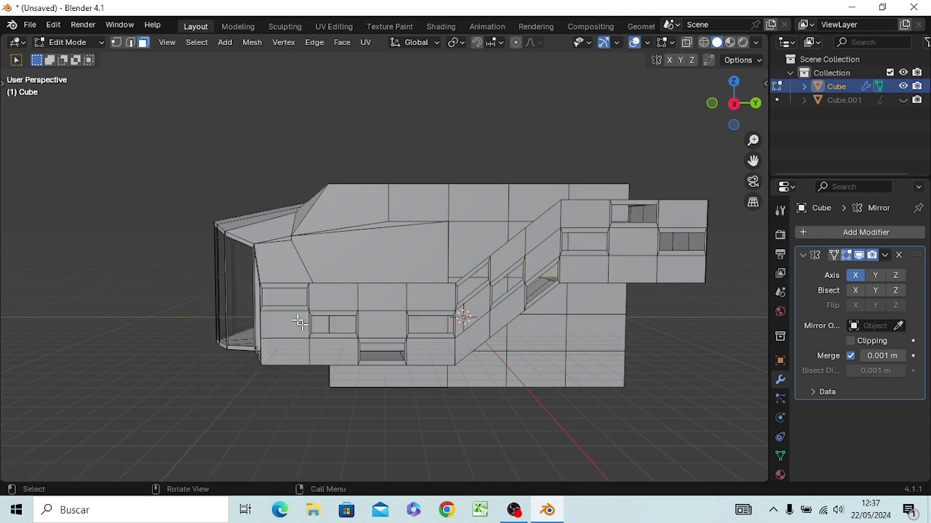
# Start a new selection with four faces along the lower wall.
pyautogui.click(288, 374)
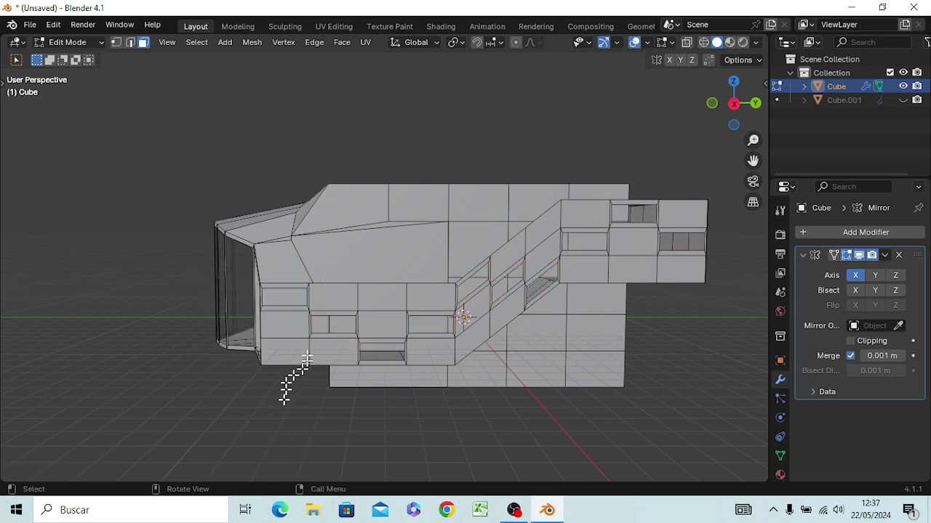
pyautogui.click(286, 333)
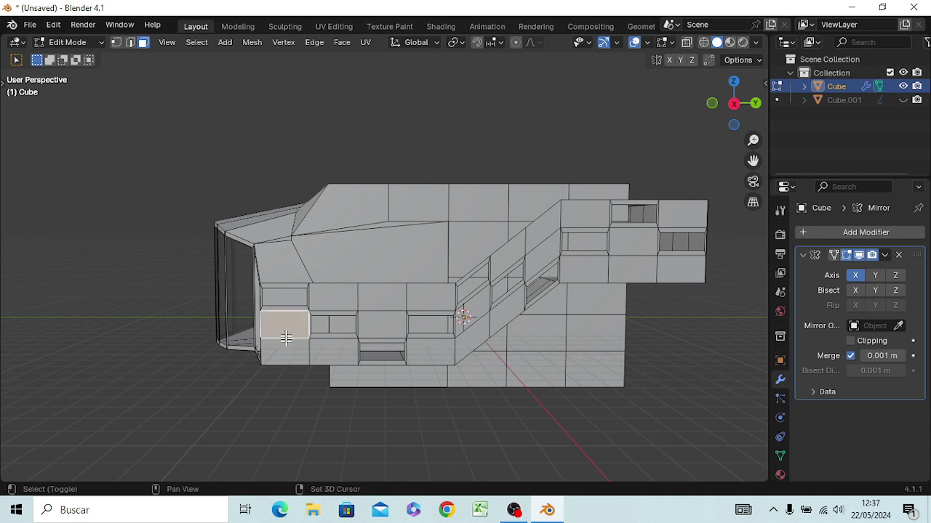
pyautogui.keyDown('shift'); pyautogui.click(323, 357); pyautogui.keyUp('shift')
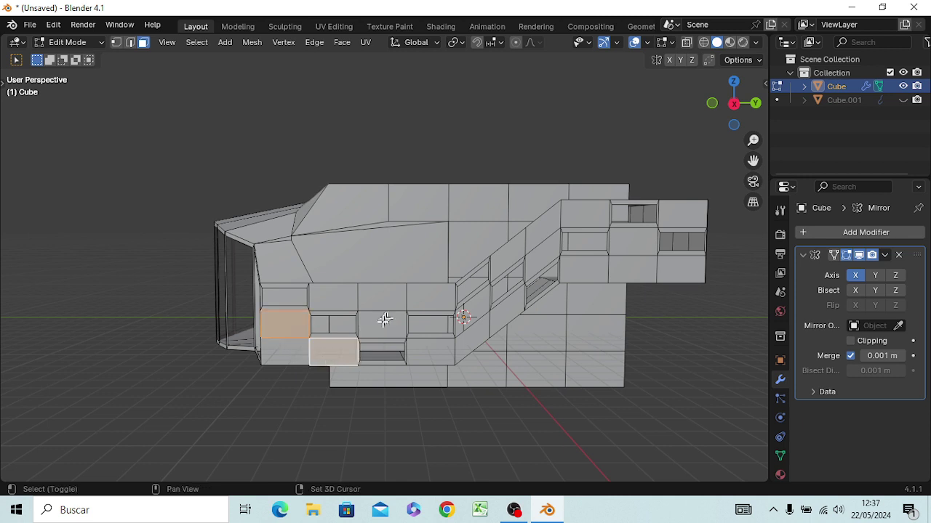
pyautogui.keyDown('shift'); pyautogui.click(384, 322); pyautogui.keyUp('shift')
pyautogui.keyDown('shift'); pyautogui.click(440, 298); pyautogui.keyUp('shift')
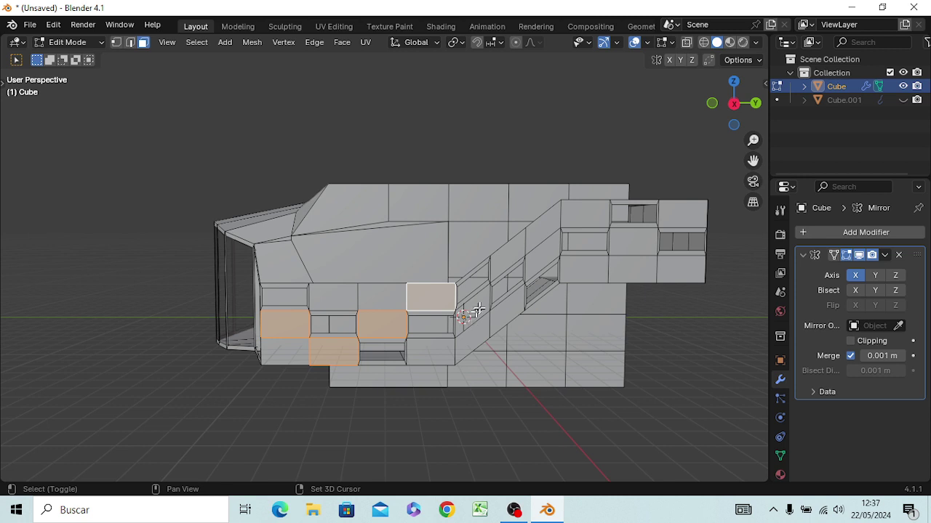
# Add the slanted stair faces, four upper block faces and the lower face below the stair.
pyautogui.keyDown('shift'); pyautogui.click(478, 309); pyautogui.keyUp('shift')
pyautogui.keyDown('shift'); pyautogui.click(502, 311); pyautogui.keyUp('shift')
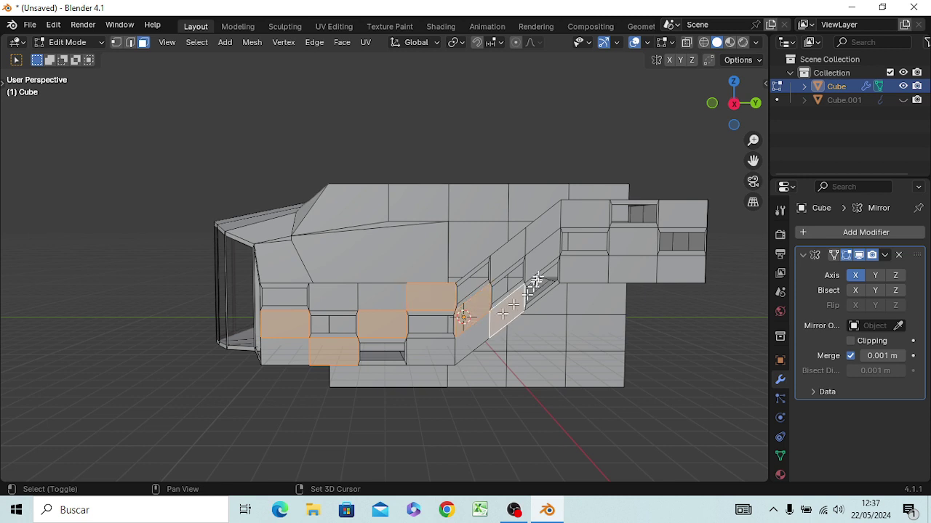
pyautogui.keyDown('shift'); pyautogui.click(542, 255); pyautogui.keyUp('shift')
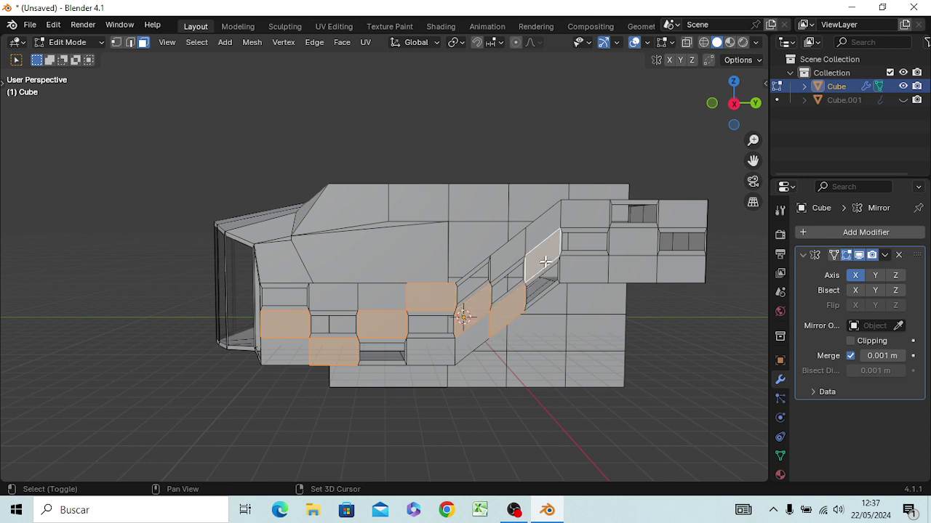
pyautogui.keyDown('shift'); pyautogui.click(585, 218); pyautogui.keyUp('shift')
pyautogui.keyDown('shift'); pyautogui.click(625, 243); pyautogui.keyUp('shift')
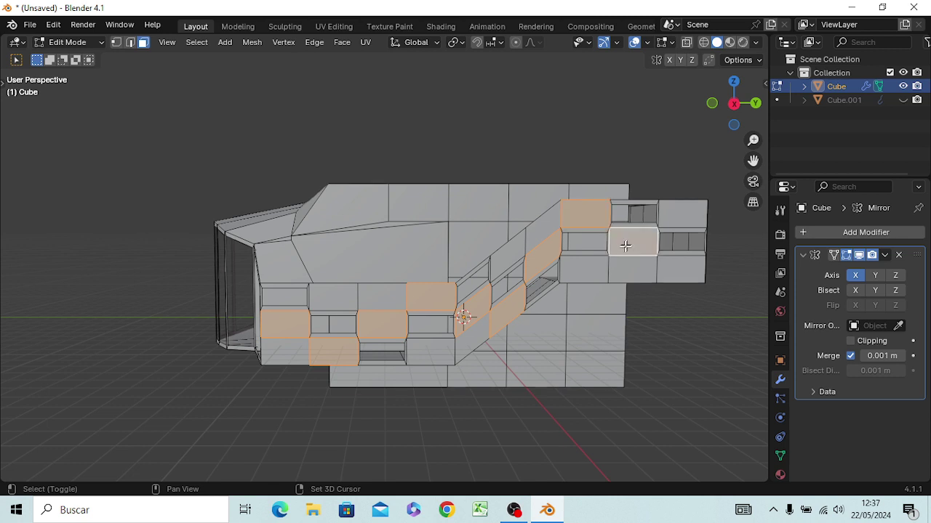
pyautogui.keyDown('shift'); pyautogui.click(672, 267); pyautogui.keyUp('shift')
pyautogui.keyDown('shift'); pyautogui.click(589, 267); pyautogui.keyUp('shift')
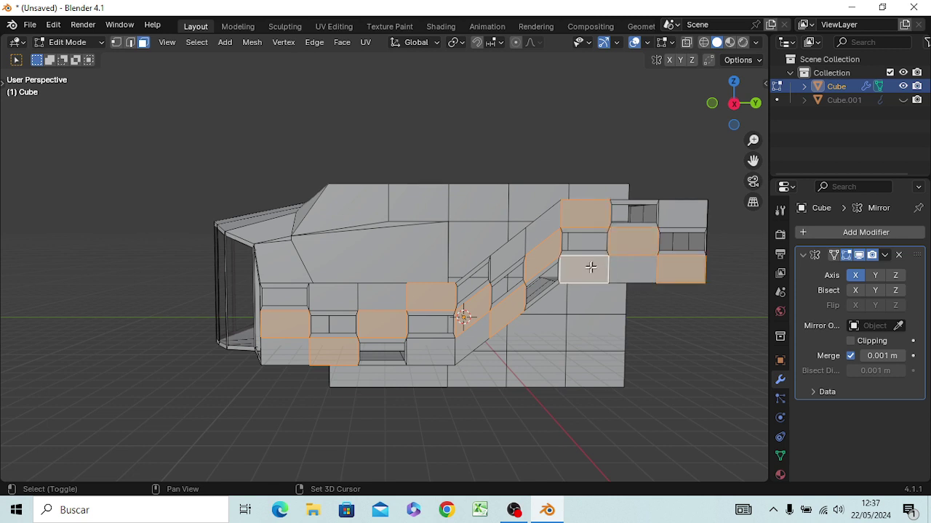
pyautogui.keyDown('shift'); pyautogui.click(439, 360); pyautogui.keyUp('shift')
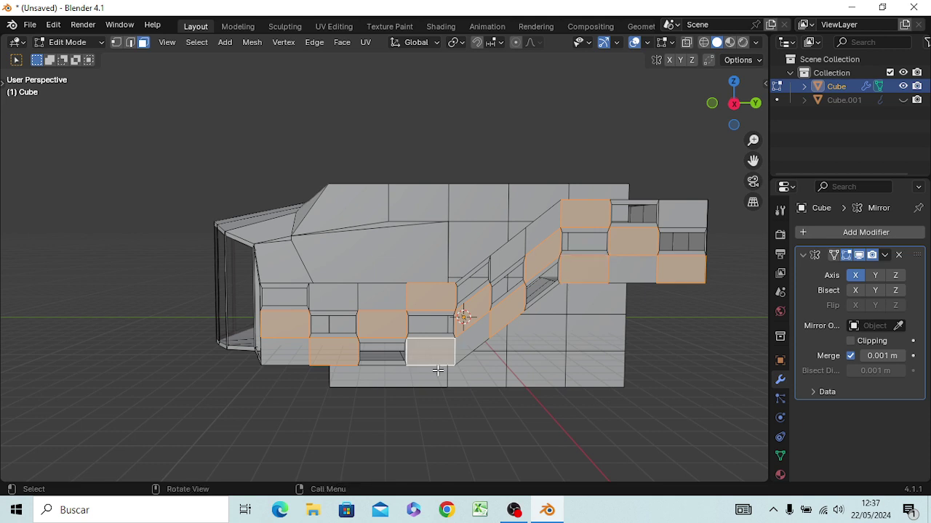
# Inset the selected faces by 0.03 and extrude them 0.1.
pyautogui.press('i')
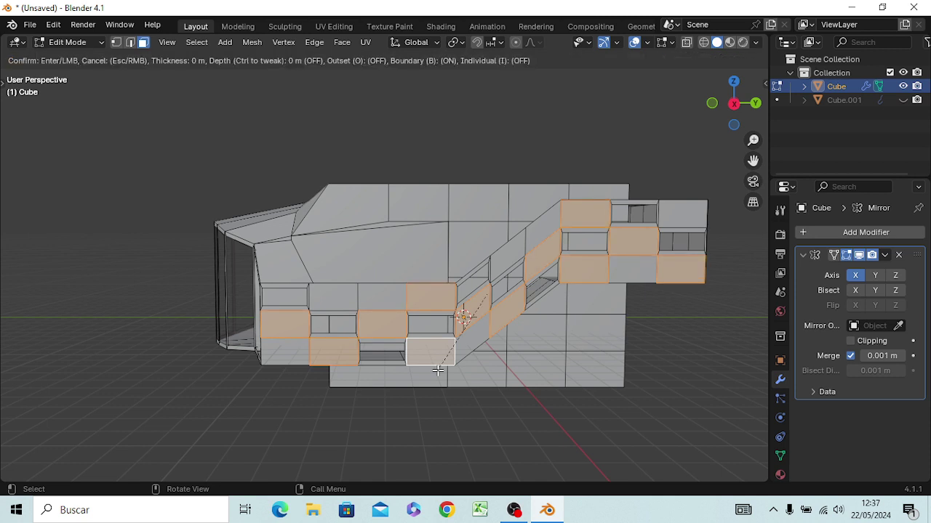
pyautogui.write('.03')
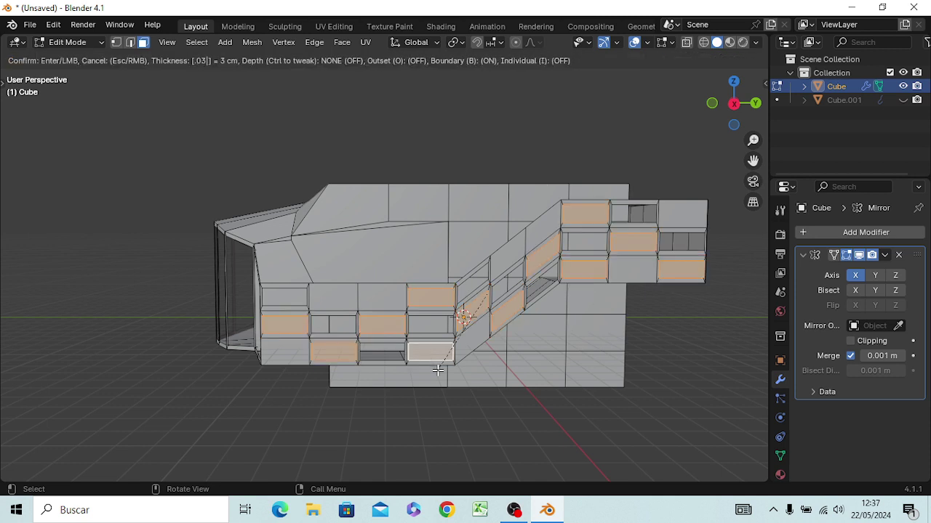
pyautogui.press('Return')
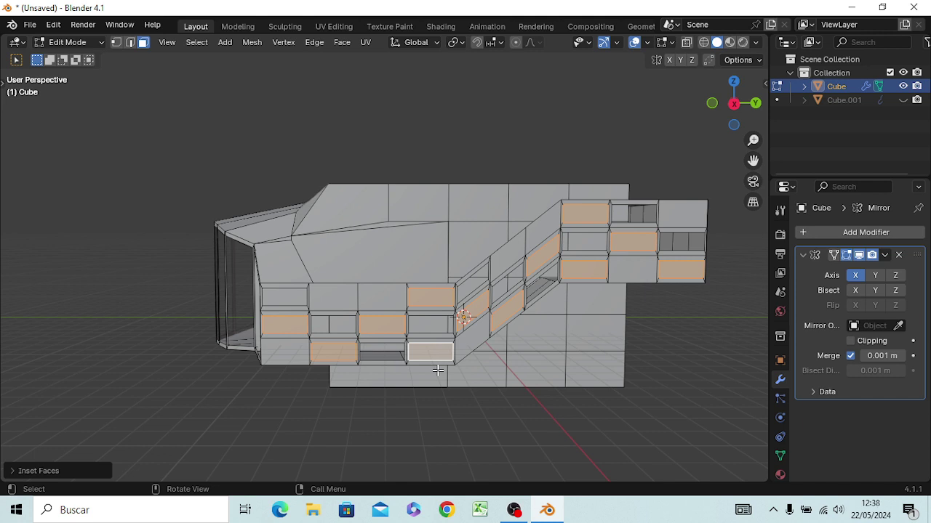
pyautogui.write('e')
pyautogui.write('0')
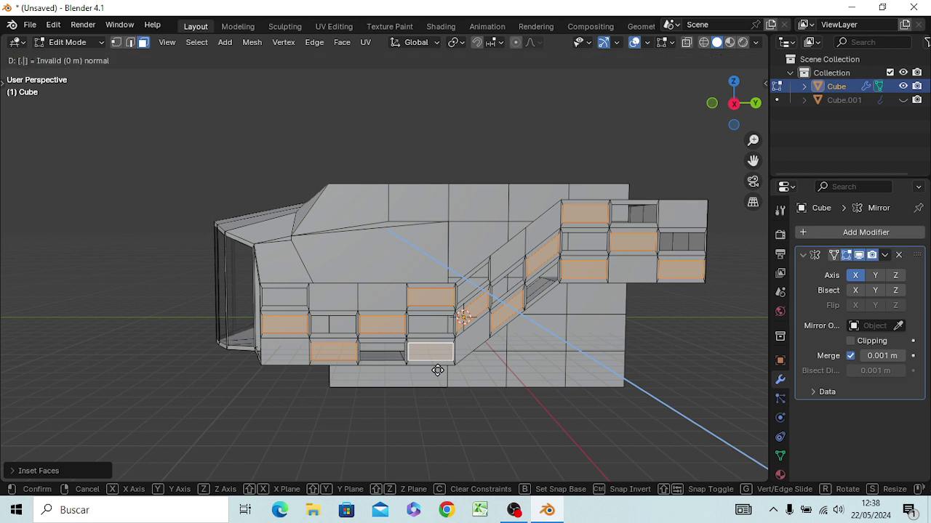
pyautogui.write('.1')
pyautogui.press('Return')
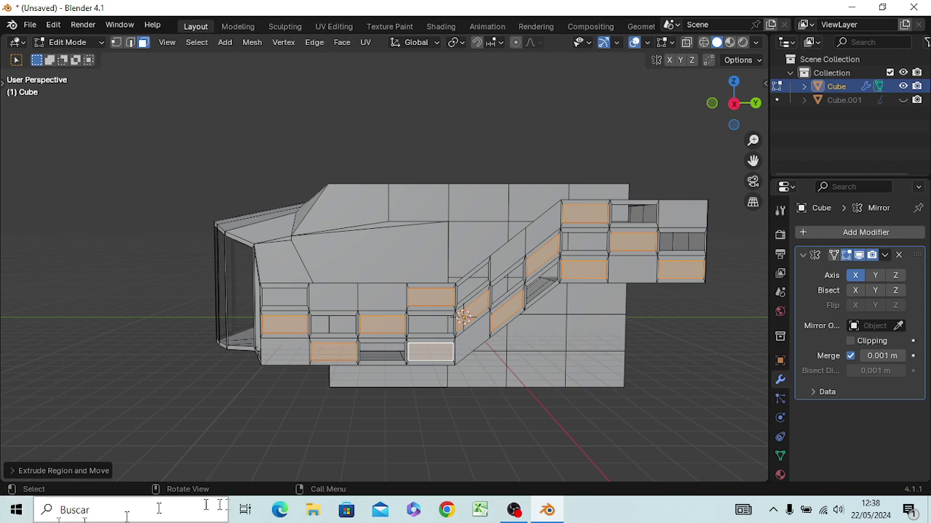
# Delete only the faces, leaving framed open gaps, and orbit back to the front.
pyautogui.moveTo(410, 445)
pyautogui.mouseDown(button='middle')
pyautogui.moveTo(467, 43)
pyautogui.moveTo(449, 470)
pyautogui.mouseUp(button='middle')
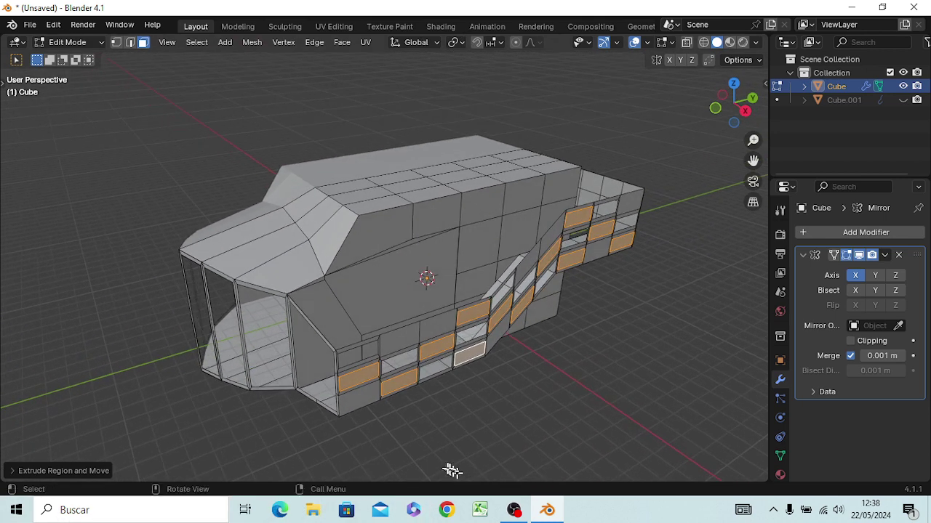
pyautogui.press('x')
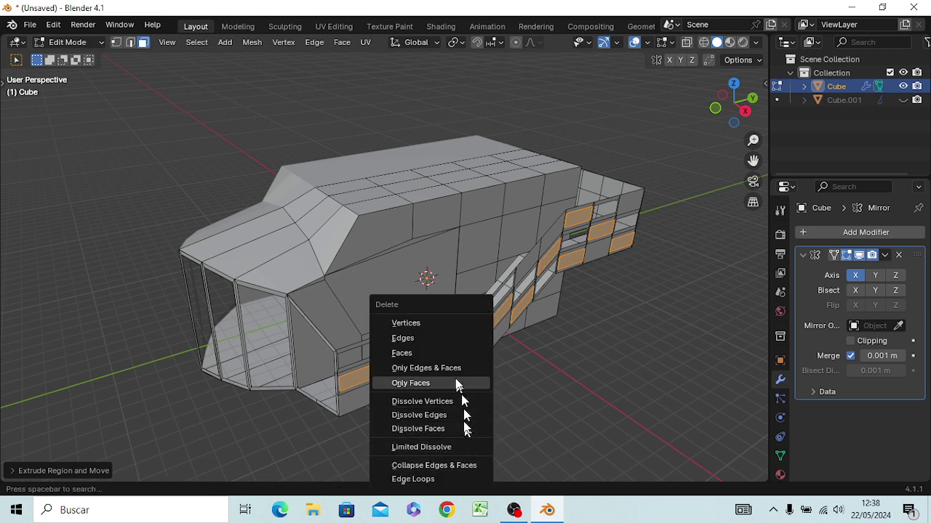
pyautogui.click(445, 338)
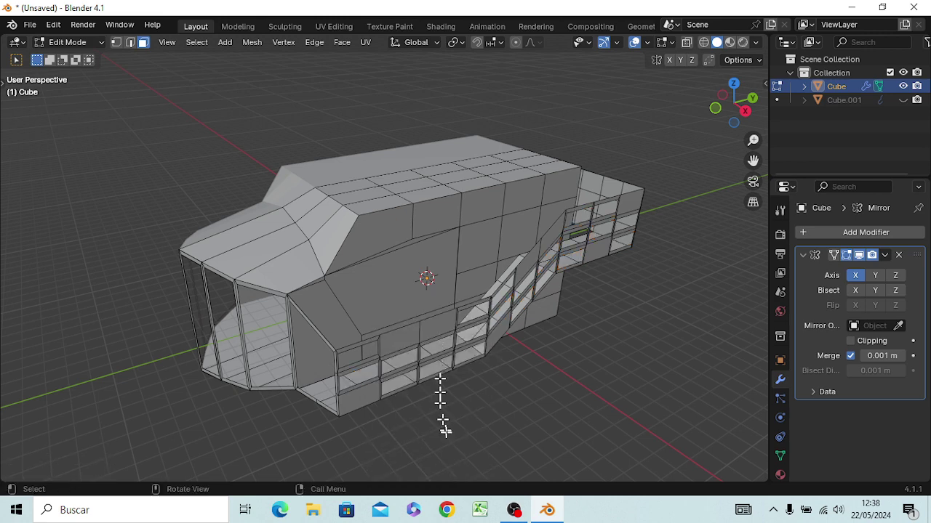
pyautogui.moveTo(448, 436)
pyautogui.mouseDown(button='middle')
pyautogui.moveTo(412, 421)
pyautogui.moveTo(399, 375)
pyautogui.mouseUp(button='middle')
# Select six more panels across the lower wall, the slanted stair and the upper block.
pyautogui.click(302, 330)
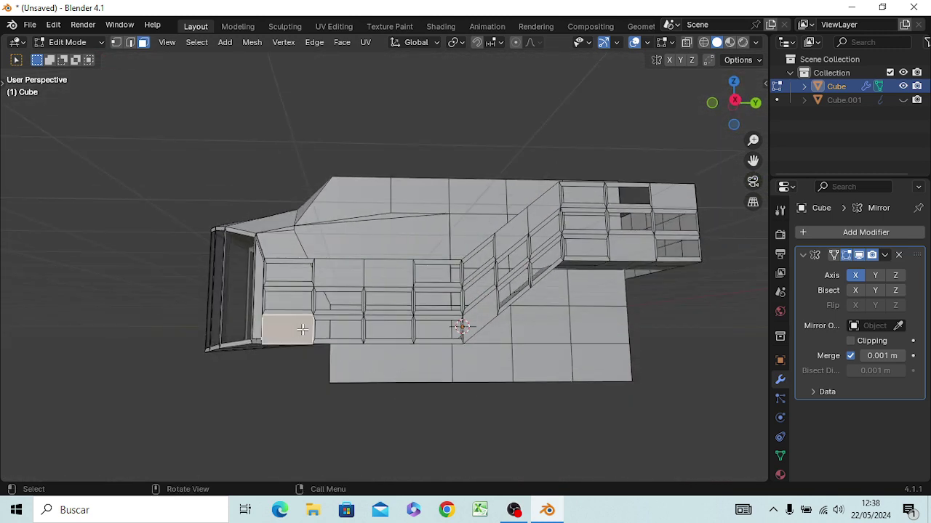
pyautogui.keyDown('shift'); pyautogui.click(347, 277); pyautogui.keyUp('shift')
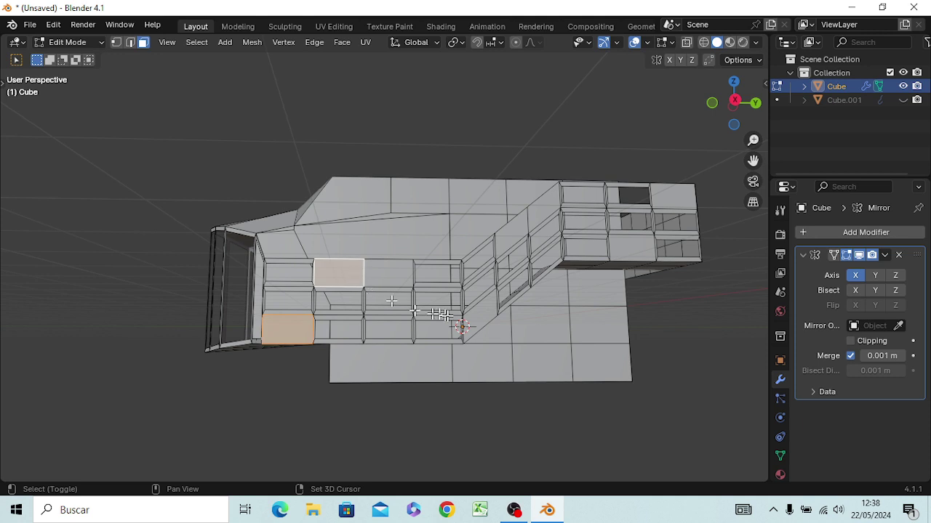
pyautogui.keyDown('shift'); pyautogui.click(472, 322); pyautogui.keyUp('shift')
pyautogui.keyDown('shift'); pyautogui.click(513, 237); pyautogui.keyUp('shift')
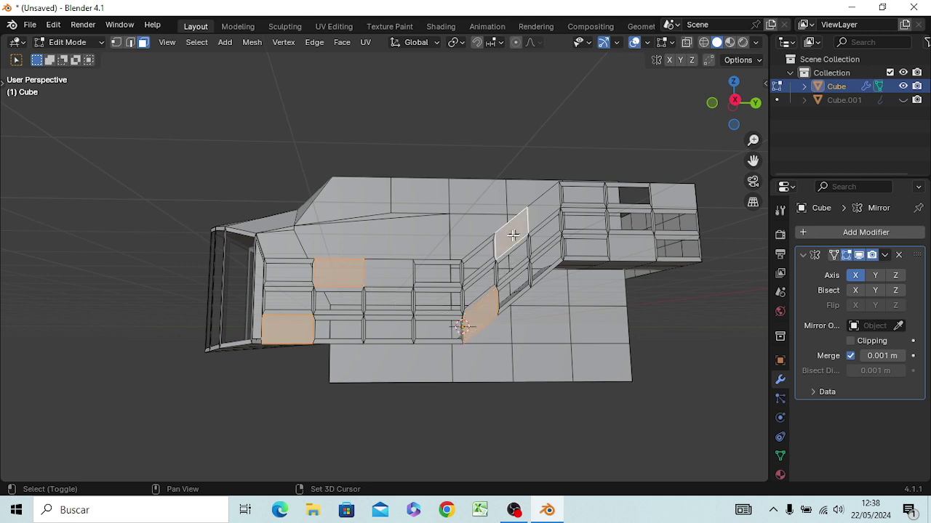
pyautogui.keyDown('shift'); pyautogui.click(631, 247); pyautogui.keyUp('shift')
pyautogui.keyDown('shift'); pyautogui.click(661, 195); pyautogui.keyUp('shift')
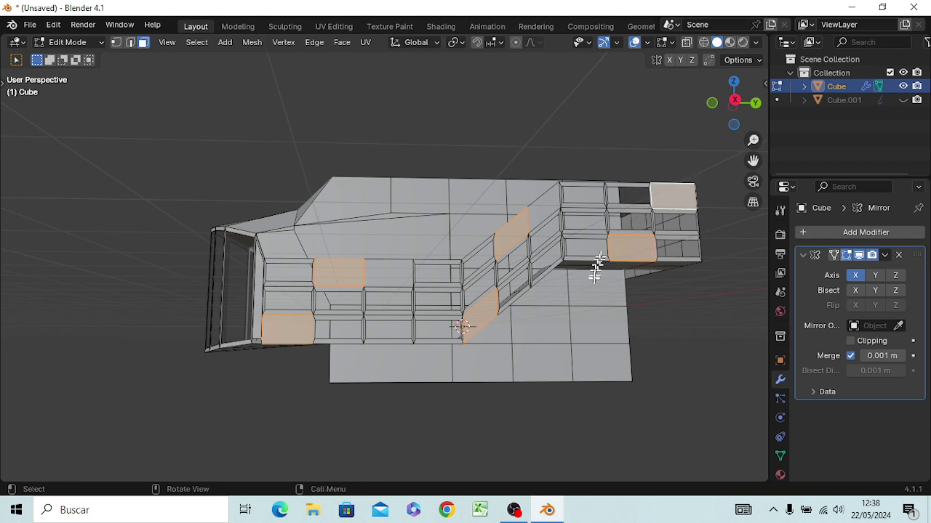
pyautogui.moveTo(589, 294); pyautogui.dragTo(589, 334, button='middle')
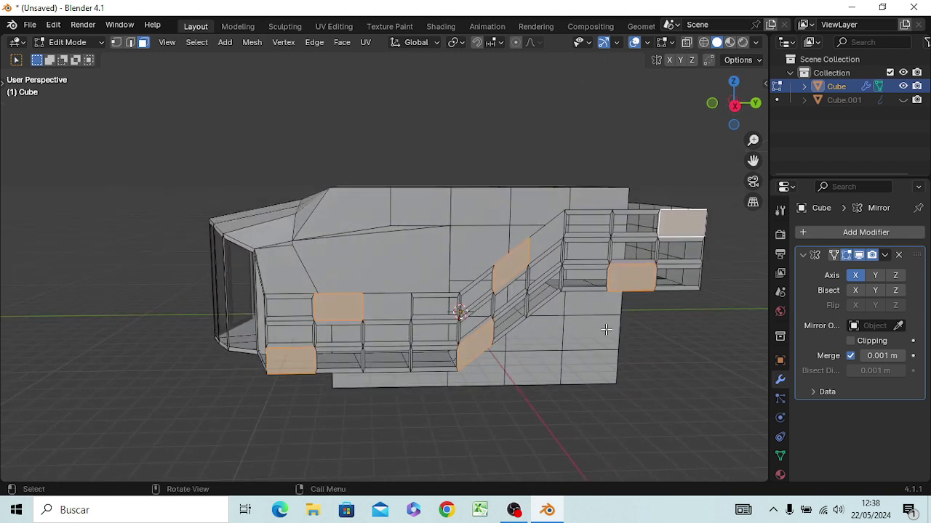
# Inset the panels by 0.05, extrude them -0.05 inward and delete the faces.
pyautogui.write('i.05')
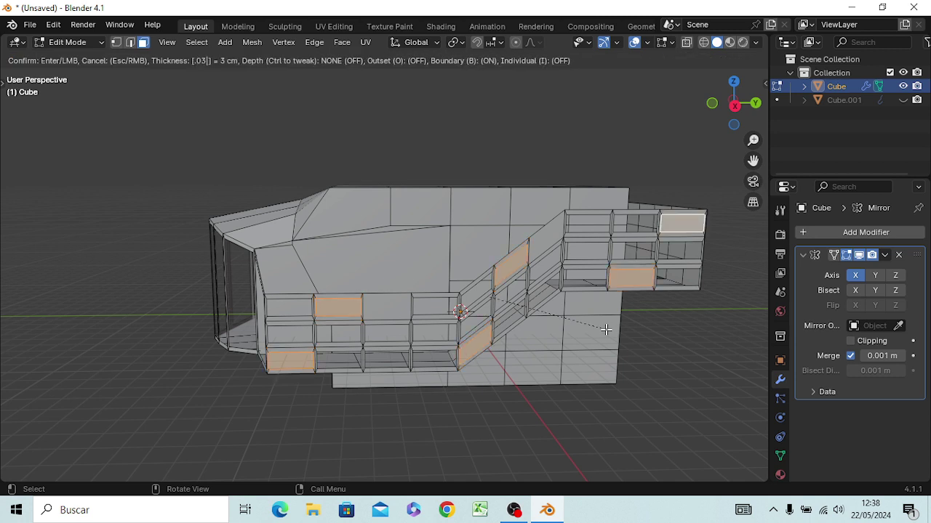
pyautogui.press('Return')
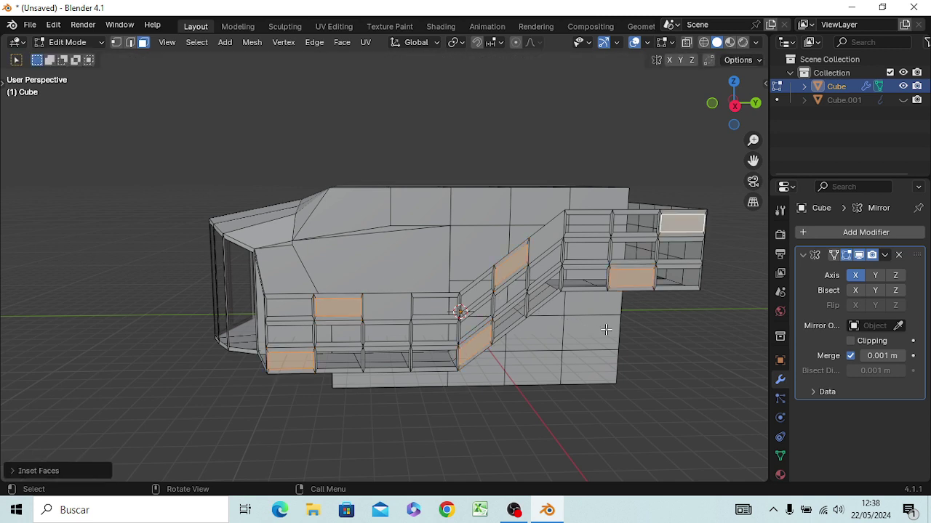
pyautogui.write('e-.05')
pyautogui.press('Return')
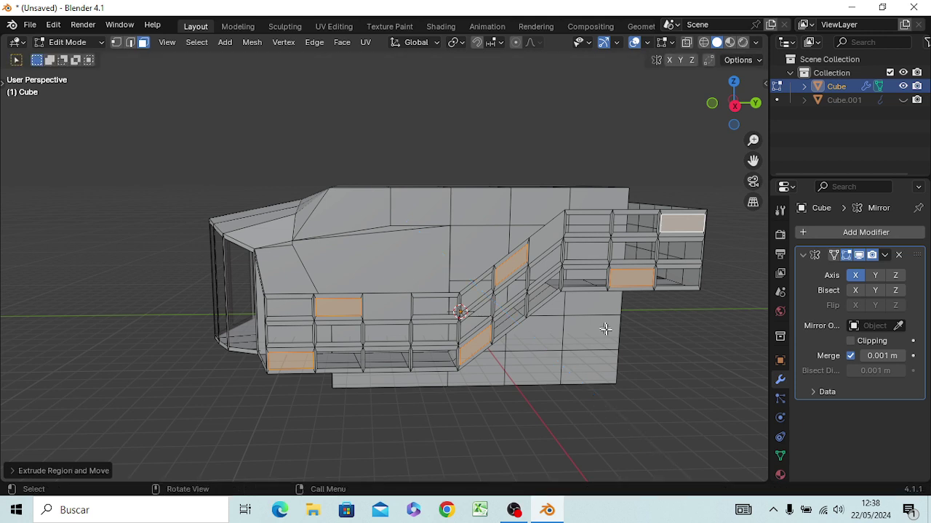
pyautogui.press('x')
pyautogui.click(606, 330)
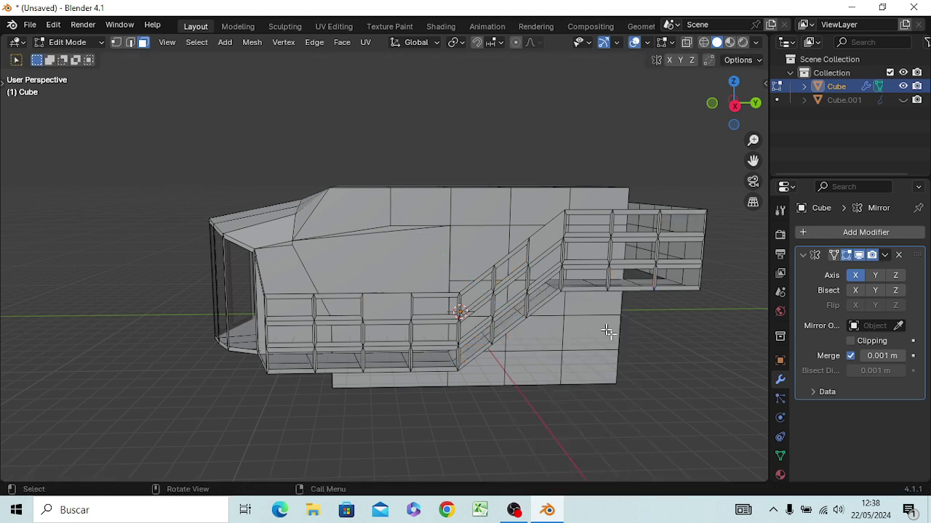
# Select the balcony and stair railing panels, try a 0.03 Z move, then undo it.
pyautogui.click(396, 308)
pyautogui.keyDown('shift'); pyautogui.click(546, 240); pyautogui.keyUp('shift')
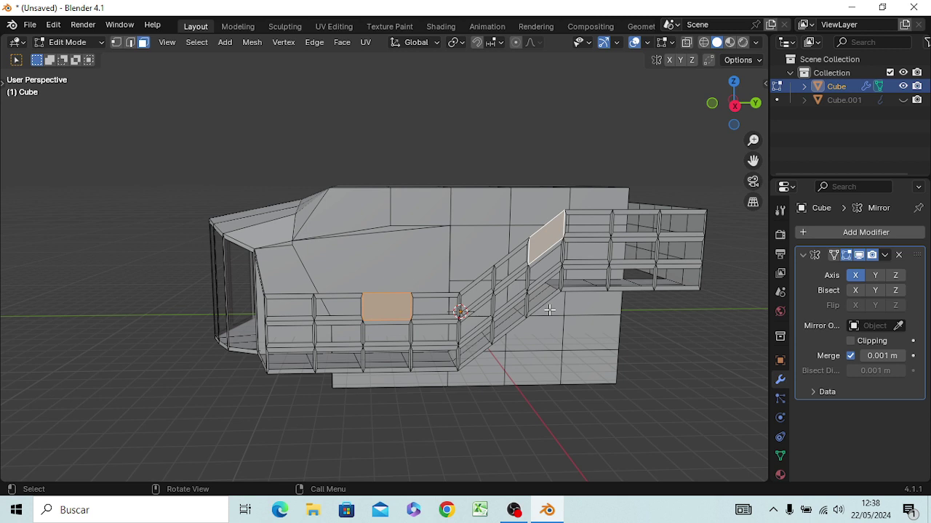
pyautogui.press('g')
pyautogui.press('z')
pyautogui.press('z')
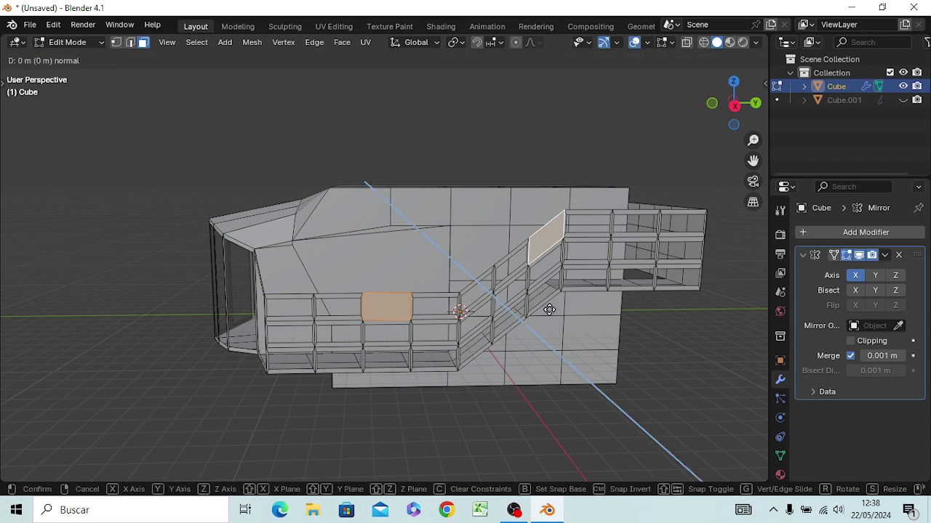
pyautogui.write('.03')
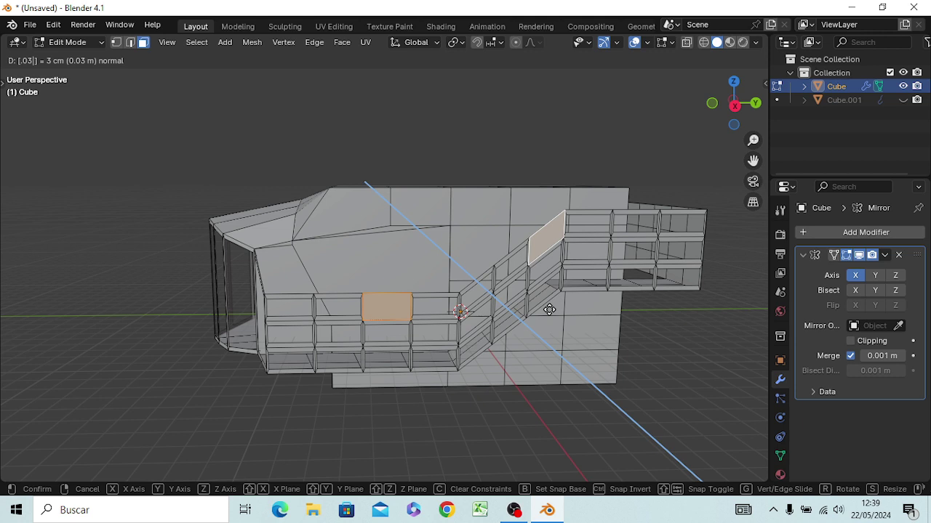
pyautogui.press('Return')
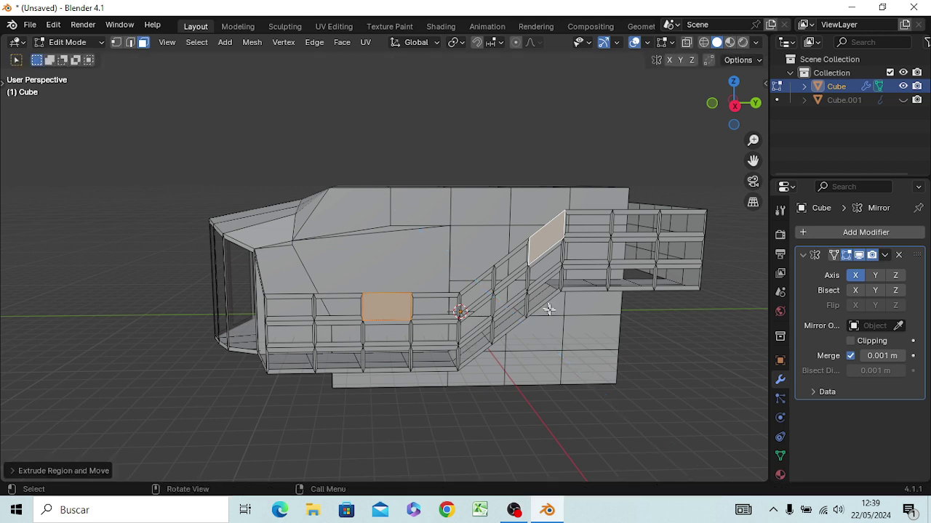
pyautogui.hotkey('ctrl', 'z')
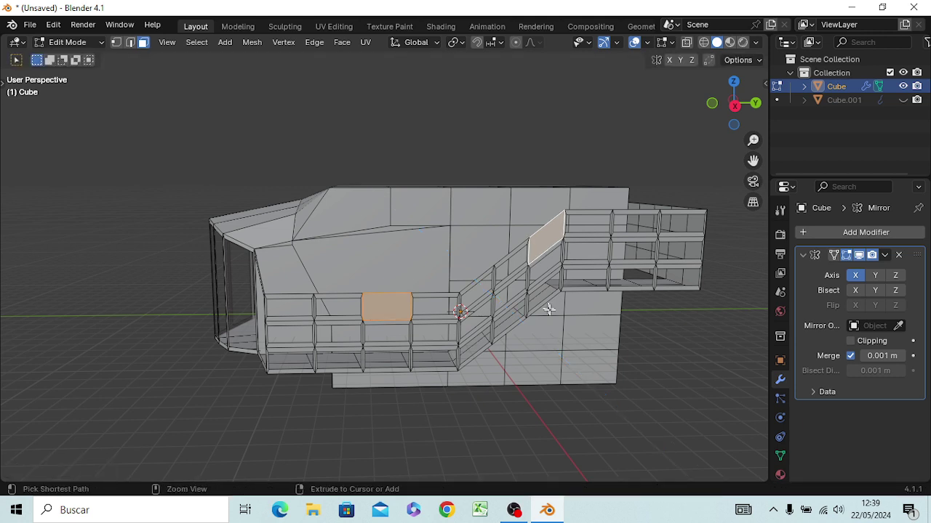
pyautogui.hotkey('ctrl', 'z')
pyautogui.hotkey('ctrl', 'z')
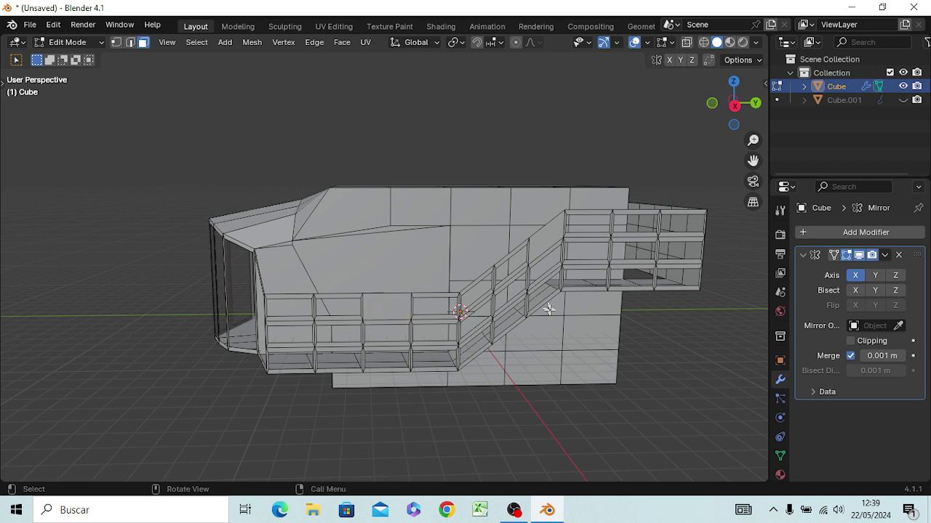
# Reselect both railing panels and inset them by 0.05.
pyautogui.keyDown('shift'); pyautogui.click(386, 307); pyautogui.keyUp('shift')
pyautogui.keyDown('shift'); pyautogui.click(551, 241); pyautogui.keyUp('shift')
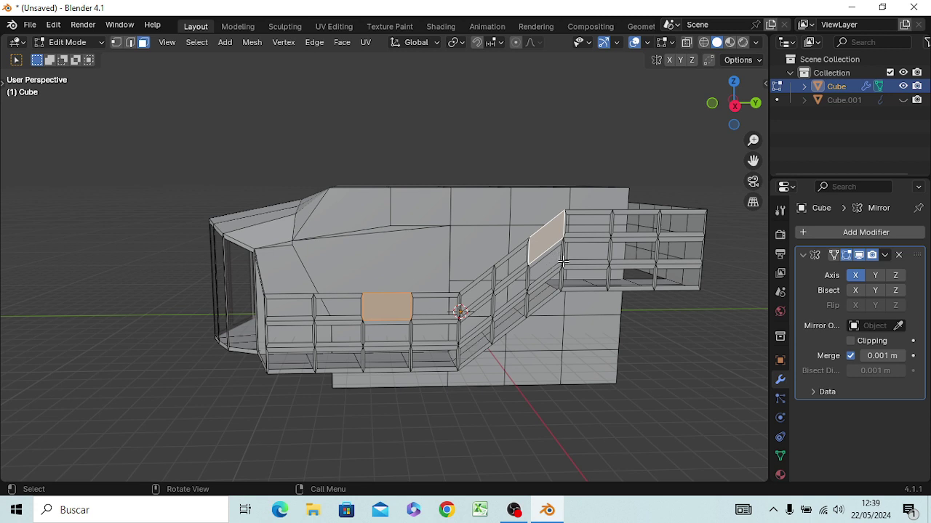
pyautogui.write('i')
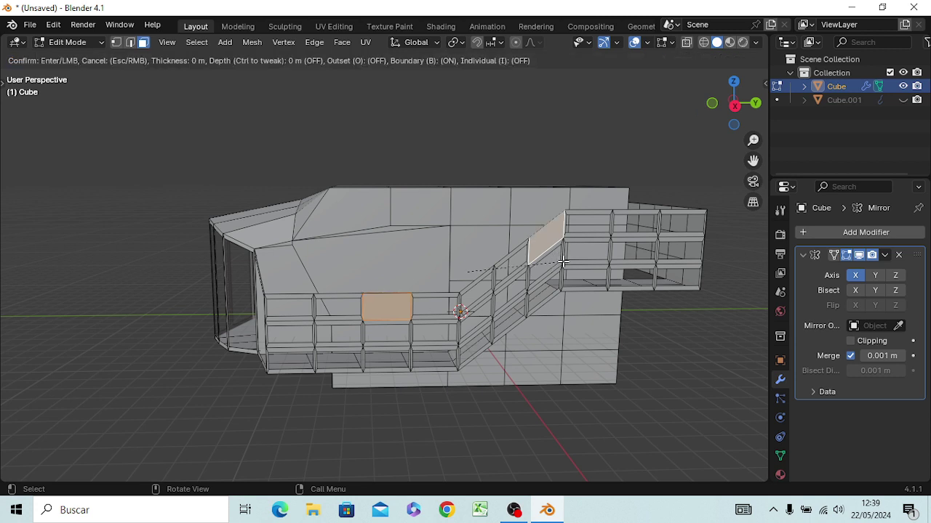
pyautogui.write('0.05')
pyautogui.press('Return')
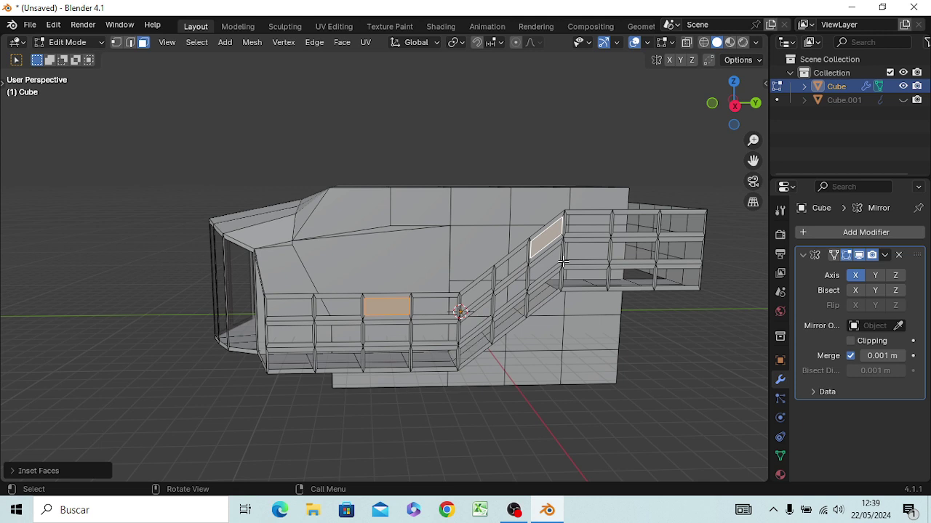
# Shift the inset panels 0.01 along Z and delete those faces to open them.
pyautogui.press('g')
pyautogui.press('z')
pyautogui.press('z')
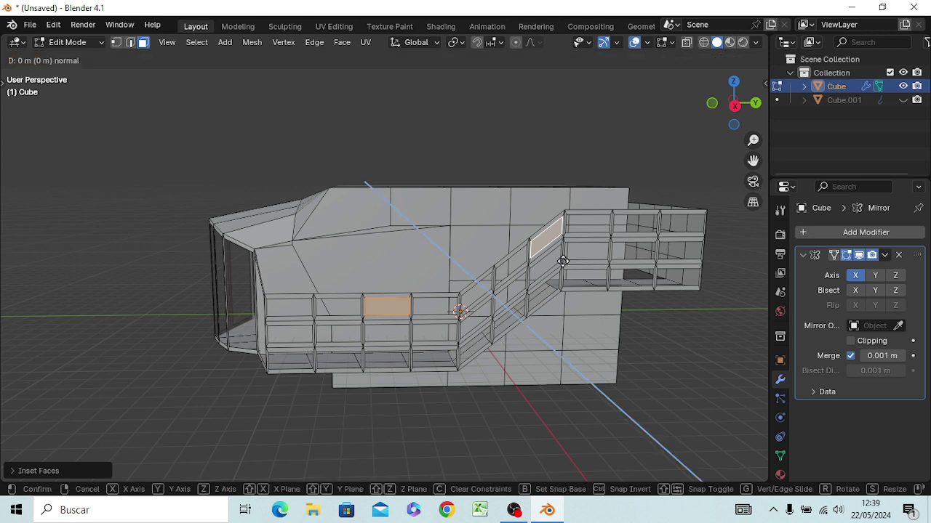
pyautogui.write('.01')
pyautogui.press('Return')
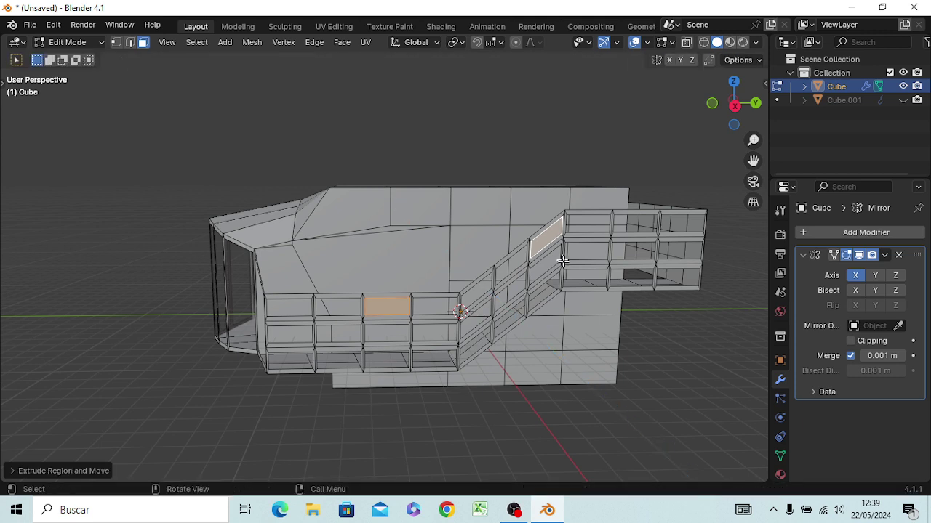
pyautogui.press('x')
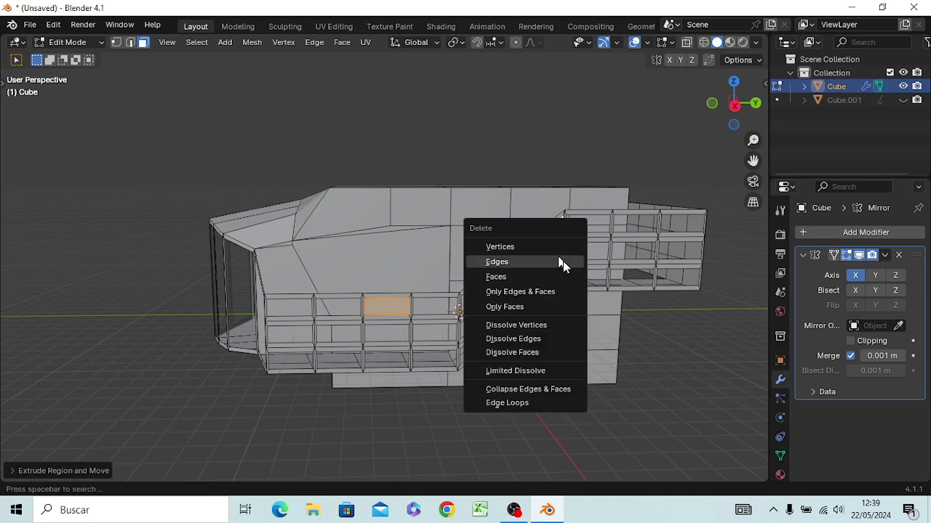
pyautogui.click(563, 261)
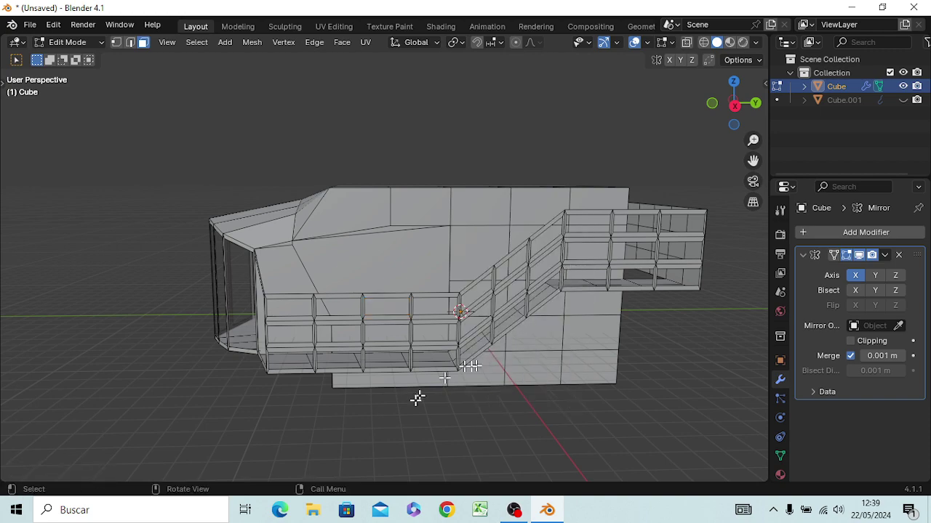
pyautogui.moveTo(415, 395)
pyautogui.mouseDown(button='middle')
pyautogui.moveTo(556, 423)
pyautogui.moveTo(550, 366)
pyautogui.moveTo(333, 369)
pyautogui.moveTo(258, 408)
pyautogui.moveTo(301, 384)
pyautogui.moveTo(391, 426)
pyautogui.moveTo(320, 342)
pyautogui.moveTo(246, 396)
pyautogui.moveTo(269, 387)
pyautogui.mouseUp(button='middle')
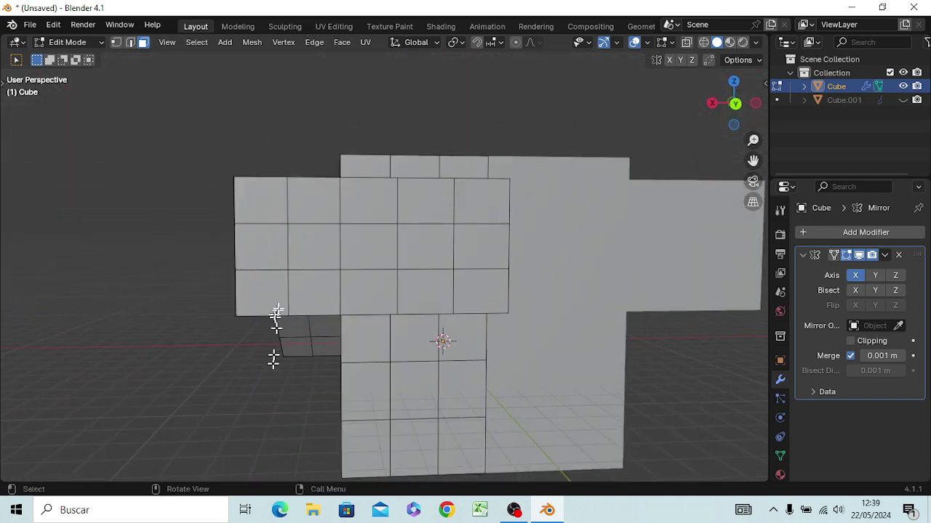
# Select eight upper-block wall faces in a checkerboard pattern.
pyautogui.click(273, 205)
pyautogui.keyDown('shift'); pyautogui.click(322, 241); pyautogui.keyUp('shift')
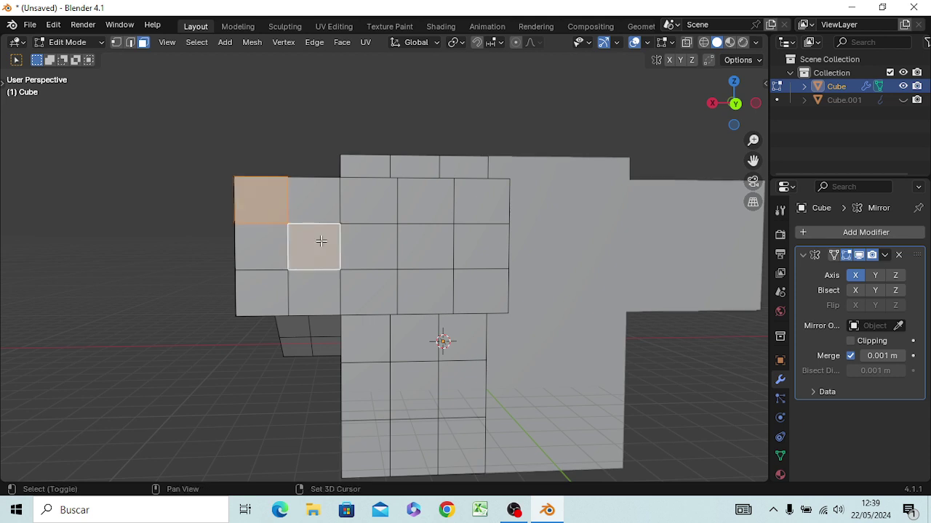
pyautogui.keyDown('shift'); pyautogui.click(268, 294); pyautogui.keyUp('shift')
pyautogui.keyDown('shift'); pyautogui.click(375, 211); pyautogui.keyUp('shift')
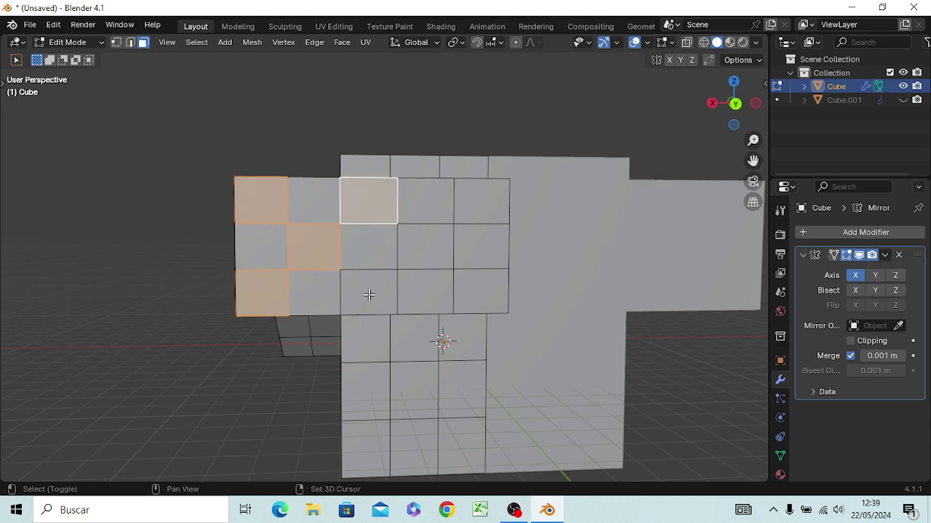
pyautogui.keyDown('shift'); pyautogui.click(368, 293); pyautogui.keyUp('shift')
pyautogui.keyDown('shift'); pyautogui.click(472, 210); pyautogui.keyUp('shift')
pyautogui.keyDown('shift'); pyautogui.click(461, 289); pyautogui.keyUp('shift')
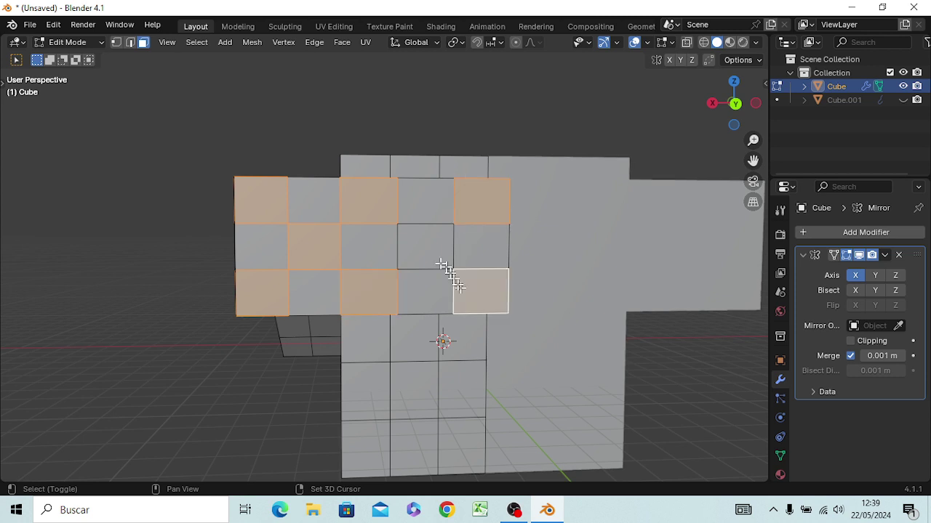
pyautogui.keyDown('shift'); pyautogui.click(436, 261); pyautogui.keyUp('shift')
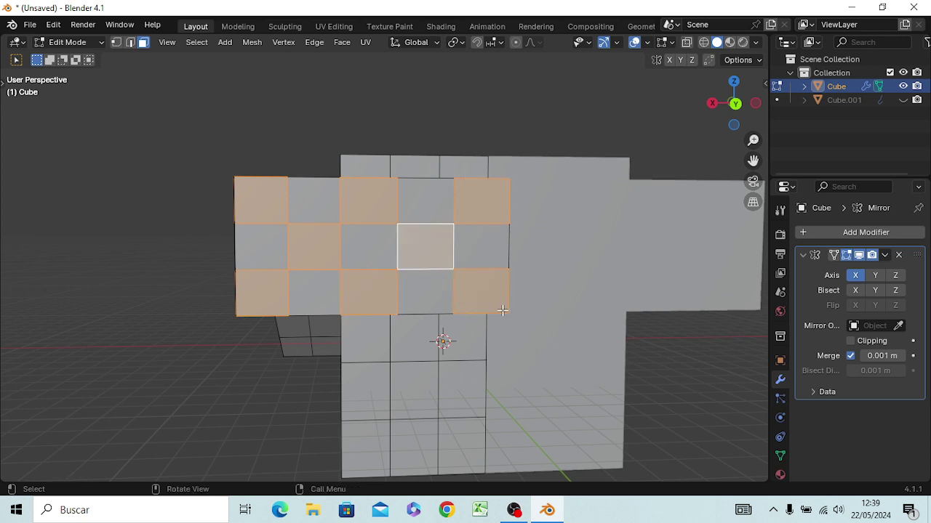
# Inset the faces by 0.03, extrude them -0.01 and delete them to cut openings.
pyautogui.write('i')
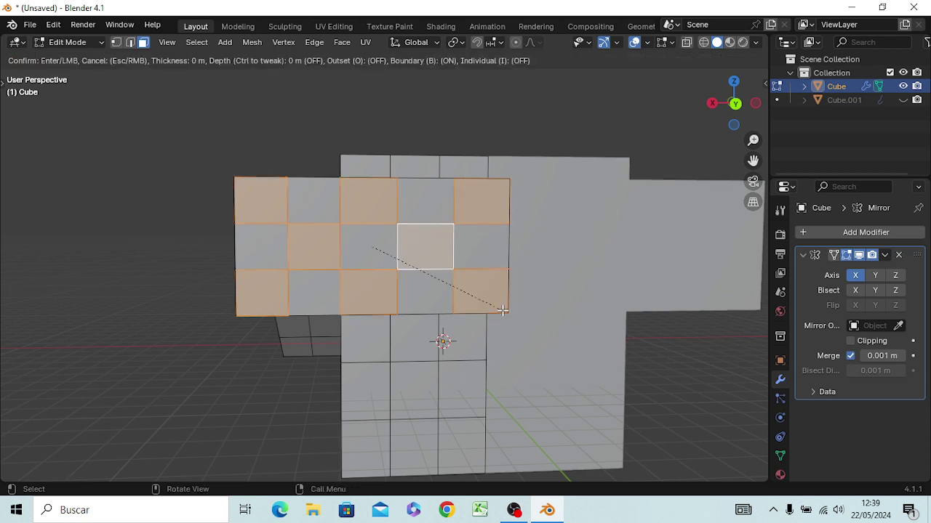
pyautogui.write('.03')
pyautogui.press('Return')
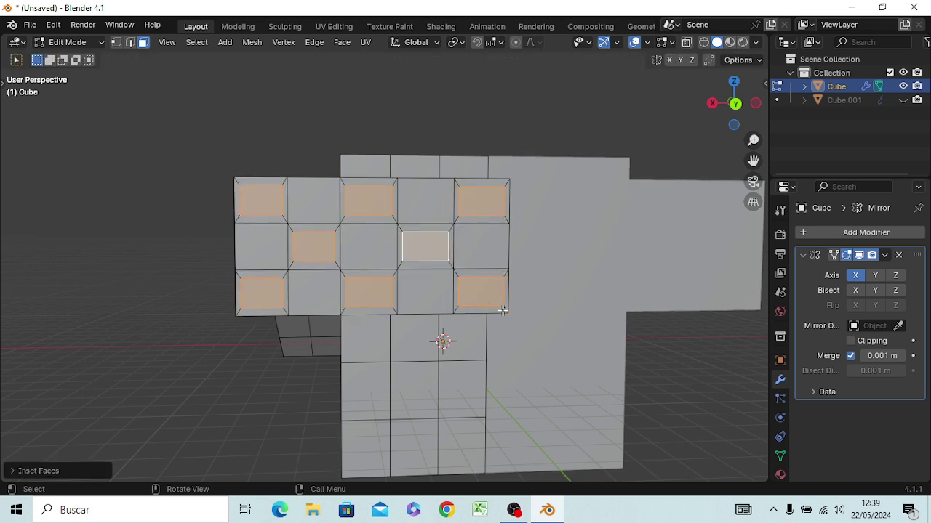
pyautogui.write('e-')
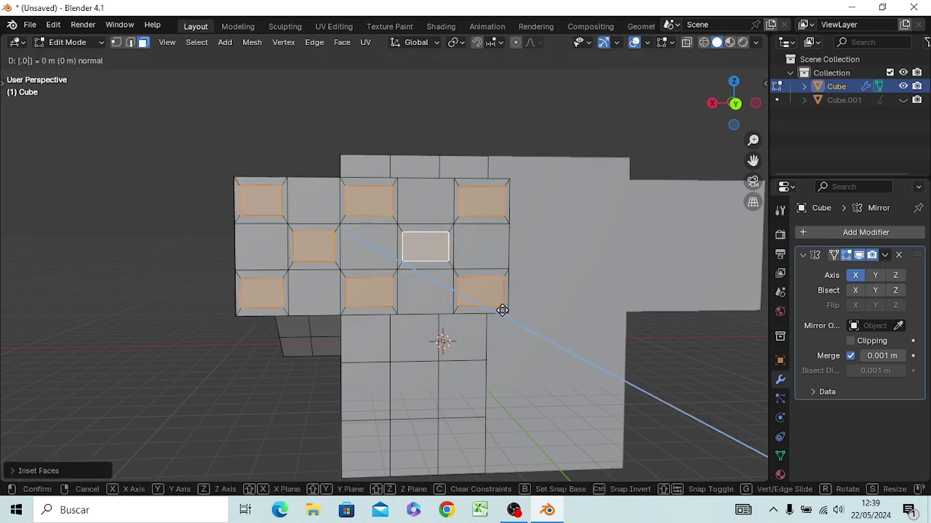
pyautogui.write('.01')
pyautogui.press('Return')
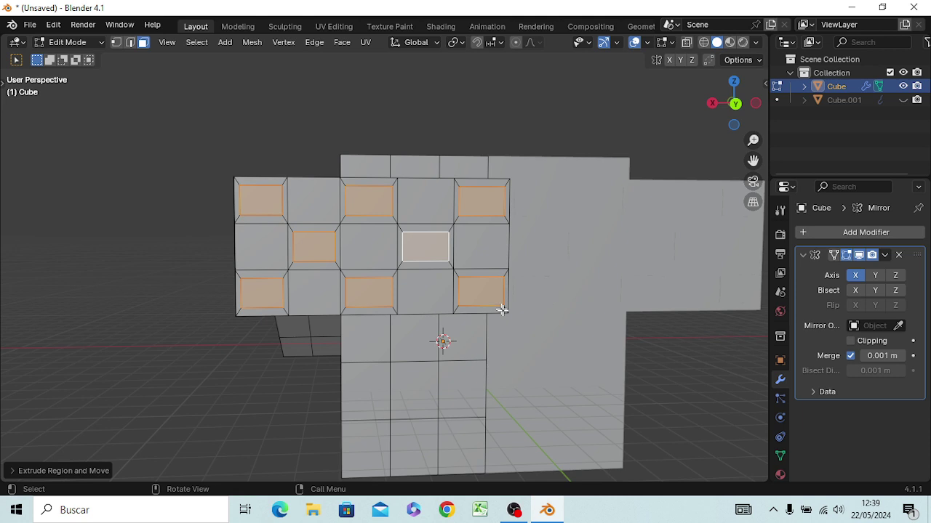
pyautogui.press('x')
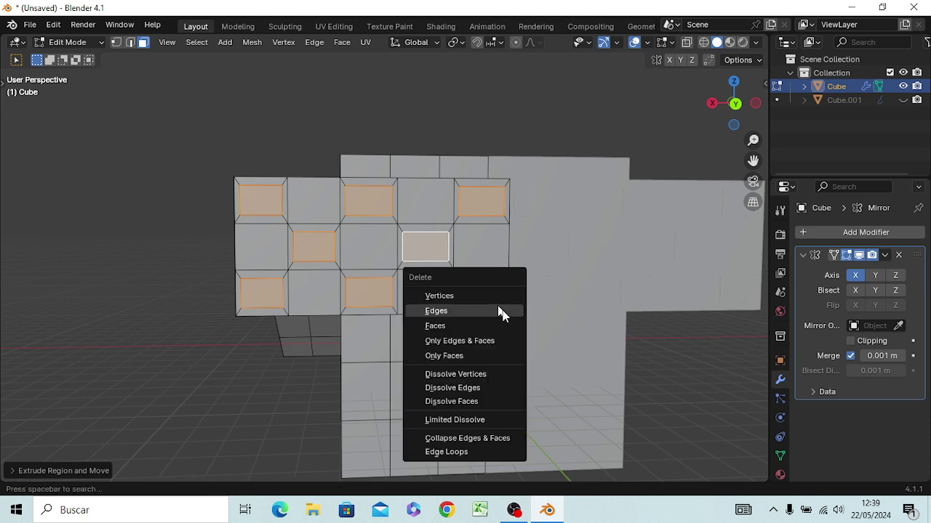
pyautogui.click(501, 312)
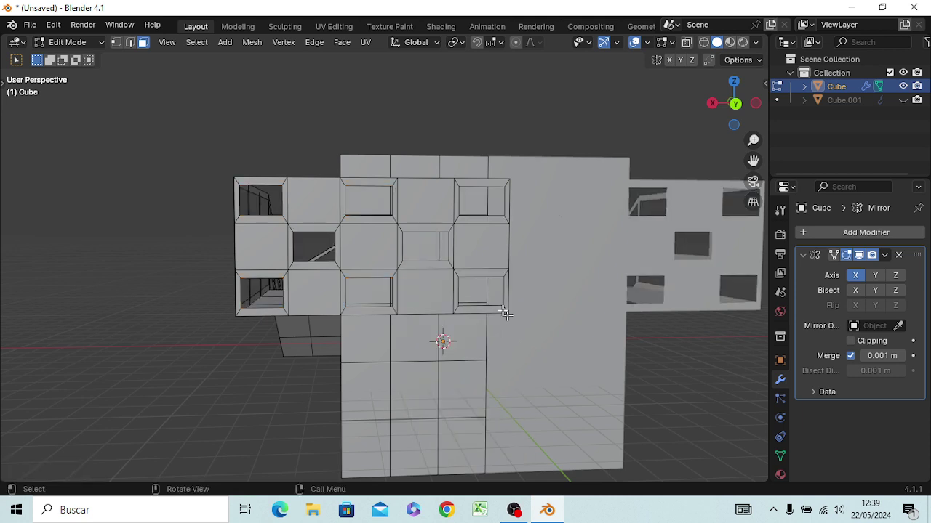
# Select the seven remaining alternating wall faces of the facade grid.
pyautogui.click(269, 245)
pyautogui.keyDown('shift'); pyautogui.click(298, 213); pyautogui.keyUp('shift')
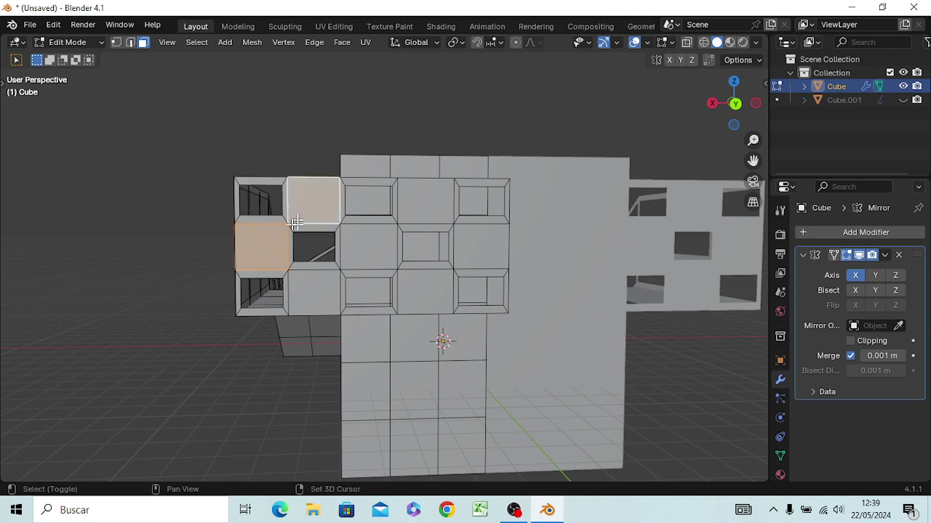
pyautogui.keyDown('shift'); pyautogui.click(304, 280); pyautogui.keyUp('shift')
pyautogui.keyDown('shift'); pyautogui.click(354, 255); pyautogui.keyUp('shift')
pyautogui.keyDown('shift'); pyautogui.click(426, 204); pyautogui.keyUp('shift')
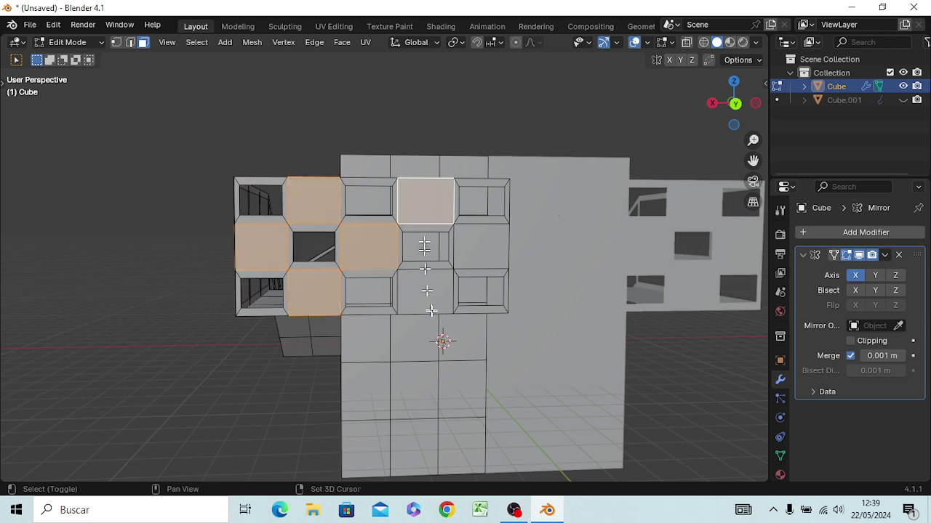
pyautogui.keyDown('shift'); pyautogui.click(433, 305); pyautogui.keyUp('shift')
pyautogui.keyDown('shift'); pyautogui.click(486, 251); pyautogui.keyUp('shift')
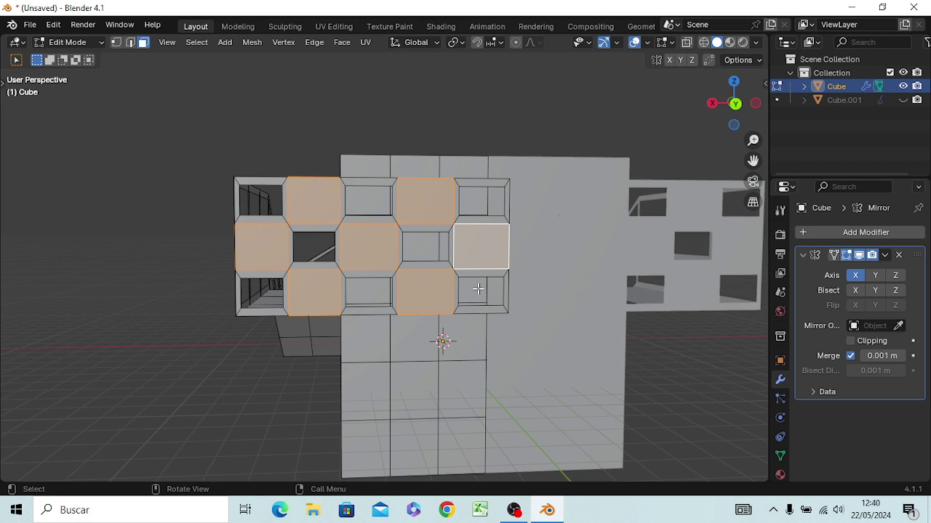
# Try an inset of 5 with an extrusion, then undo both.
pyautogui.press('i')
pyautogui.write('5')
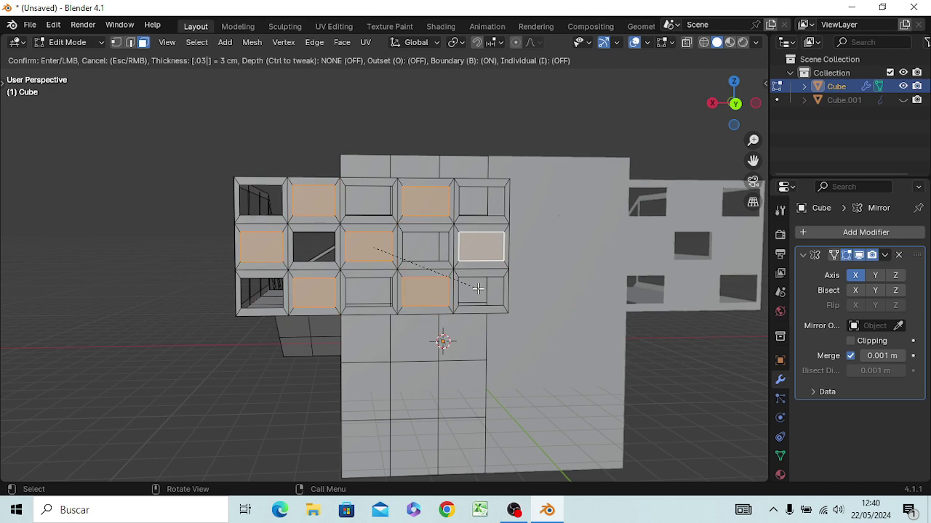
pyautogui.press('Return')
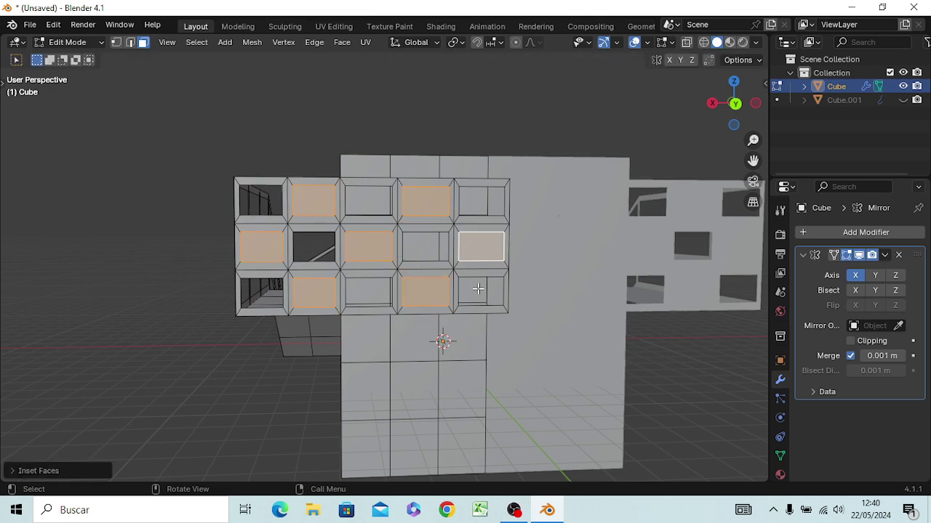
pyautogui.press('e')
pyautogui.press('Return')
pyautogui.scroll(2, 477, 288)
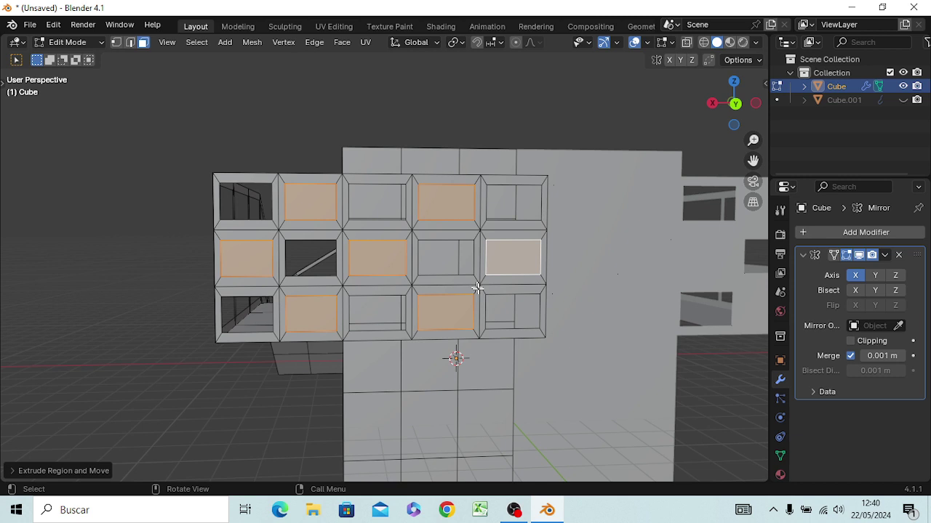
pyautogui.hotkey('ctrl', 'z')
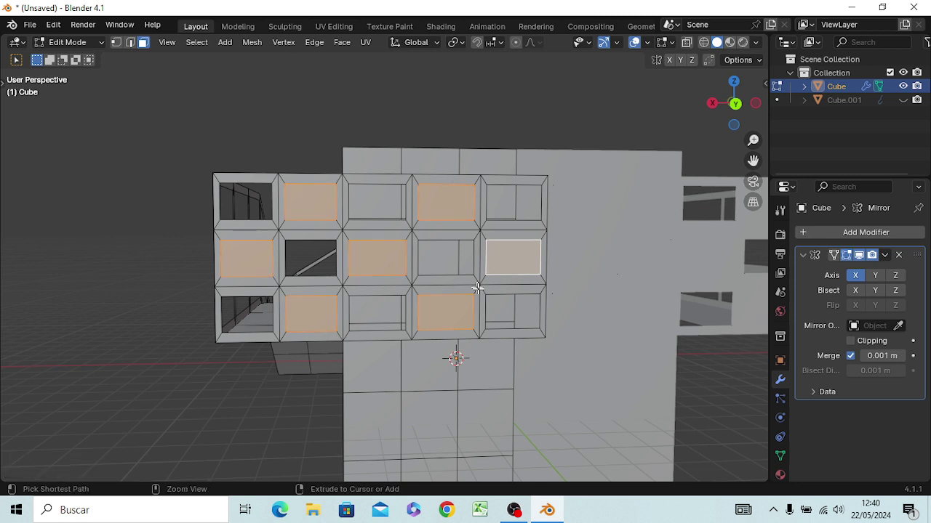
pyautogui.hotkey('ctrl', 'z')
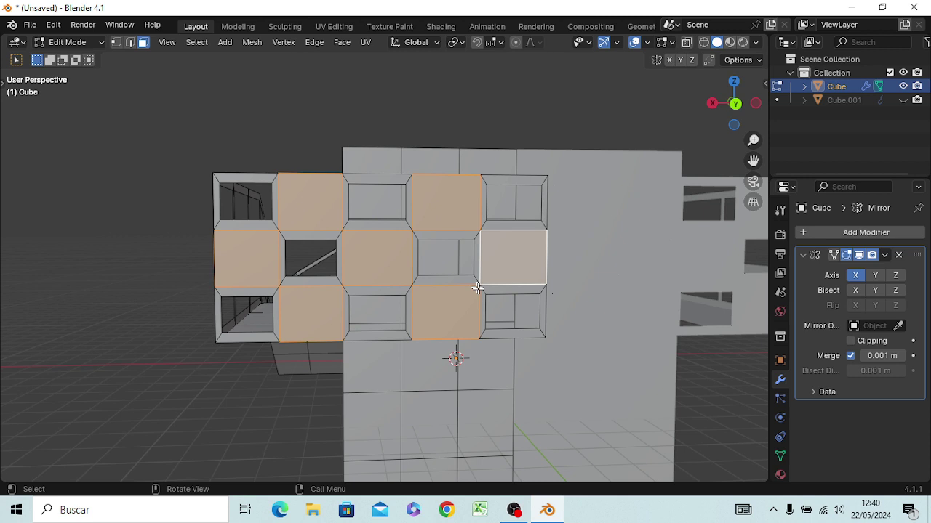
# Inset the panels by 0.1, extrude them -0.05 inward and delete the faces.
pyautogui.press('i')
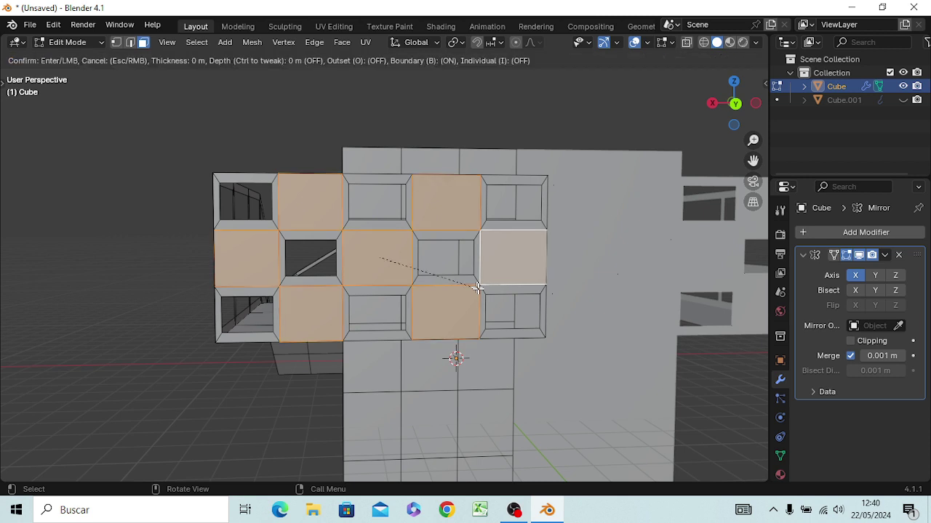
pyautogui.write('0.1')
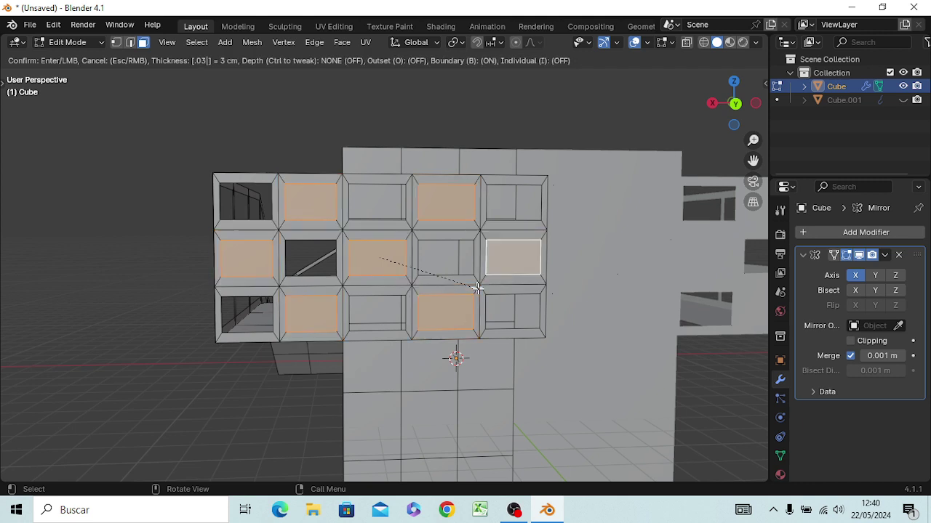
pyautogui.press('Return')
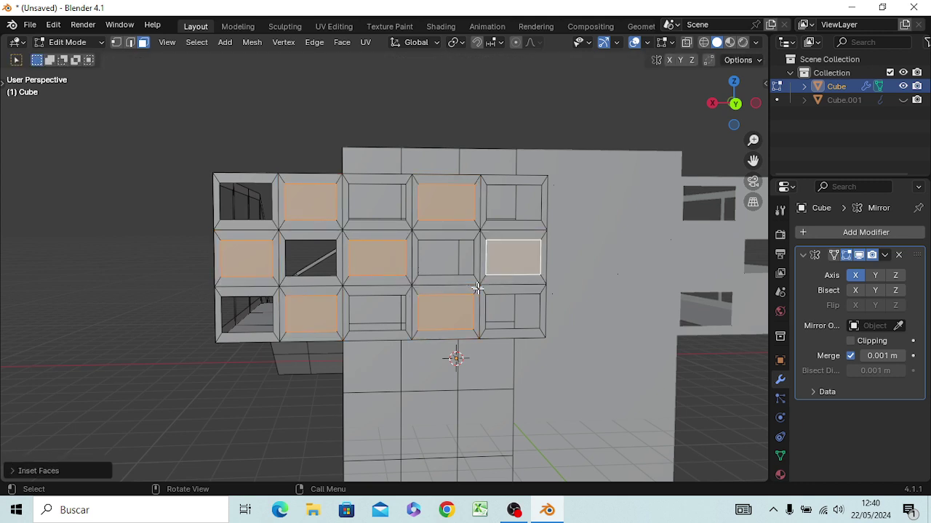
pyautogui.write('e')
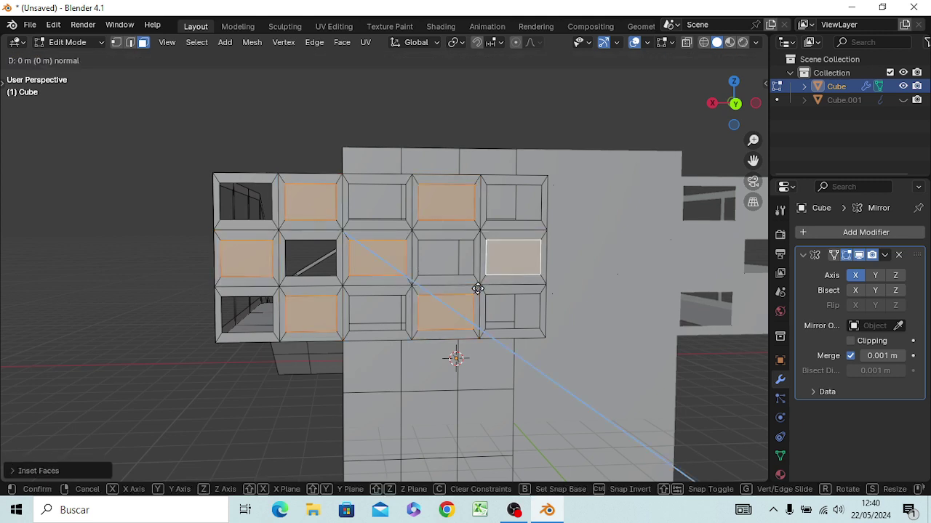
pyautogui.write('-0.05')
pyautogui.press('Return')
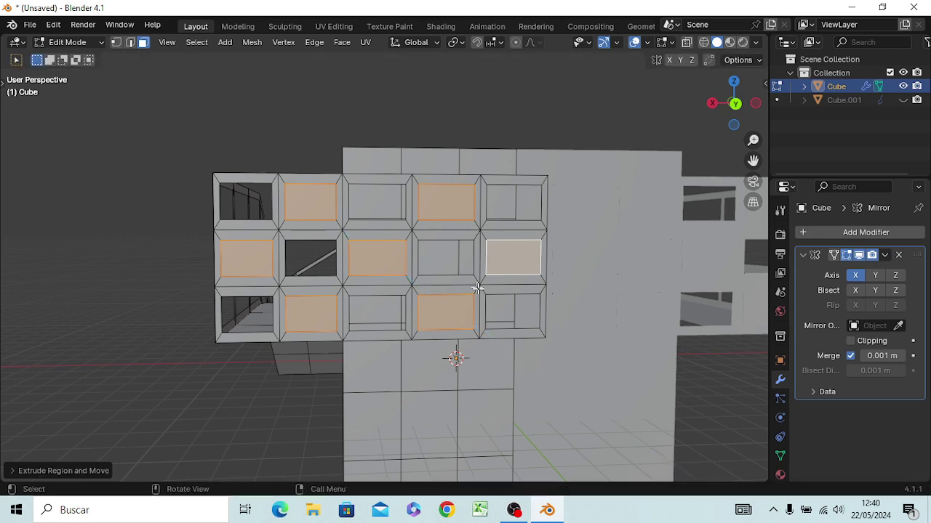
pyautogui.press('x')
pyautogui.click(476, 290)
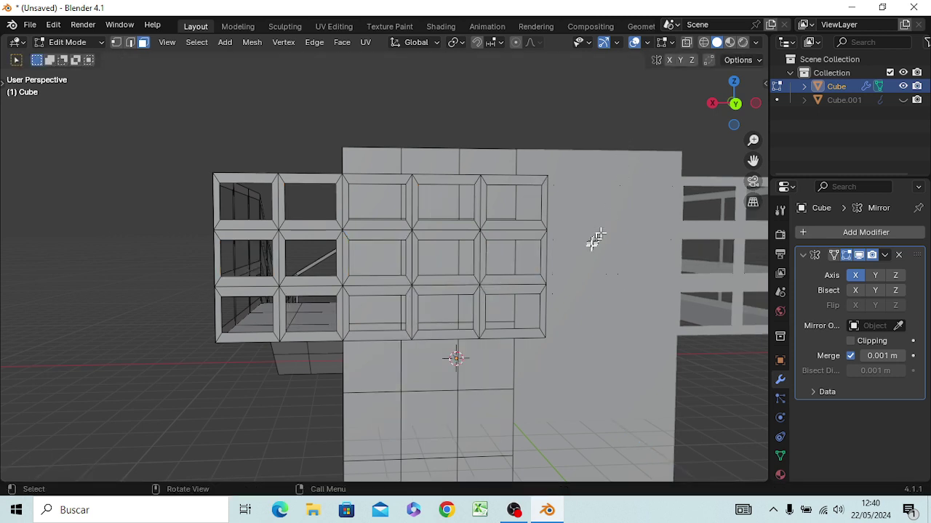
pyautogui.moveTo(594, 240)
pyautogui.mouseDown(button='middle')
pyautogui.moveTo(458, 261)
pyautogui.moveTo(405, 239)
pyautogui.moveTo(445, 260)
pyautogui.moveTo(509, 215)
pyautogui.moveTo(553, 211)
pyautogui.moveTo(661, 119)
pyautogui.moveTo(676, 176)
pyautogui.moveTo(702, 116)
pyautogui.moveTo(689, 151)
pyautogui.moveTo(592, 177)
pyautogui.moveTo(567, 92)
pyautogui.moveTo(603, 197)
pyautogui.moveTo(616, 277)
pyautogui.moveTo(613, 264)
pyautogui.moveTo(662, 211)
pyautogui.mouseUp(button='middle')
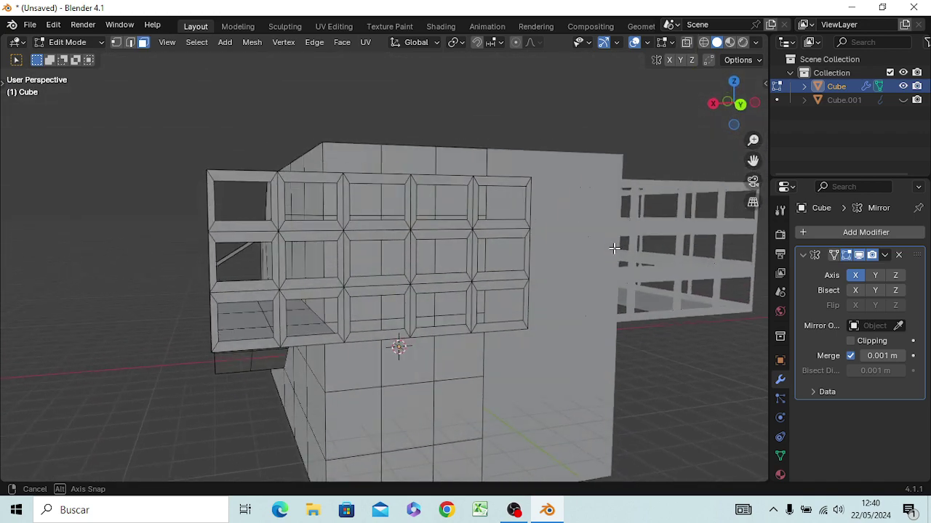
# Switch to Right Orthographic view with Numpad 3.
pyautogui.press('KP_3')
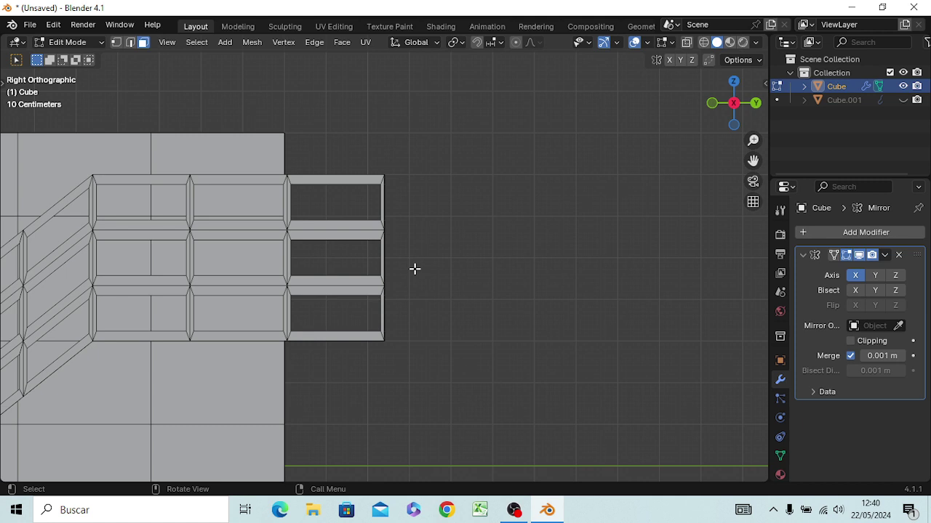
# Switch to wireframe, box-select the frames' outer right edge, and try then undo an extrusion.
pyautogui.press('z')
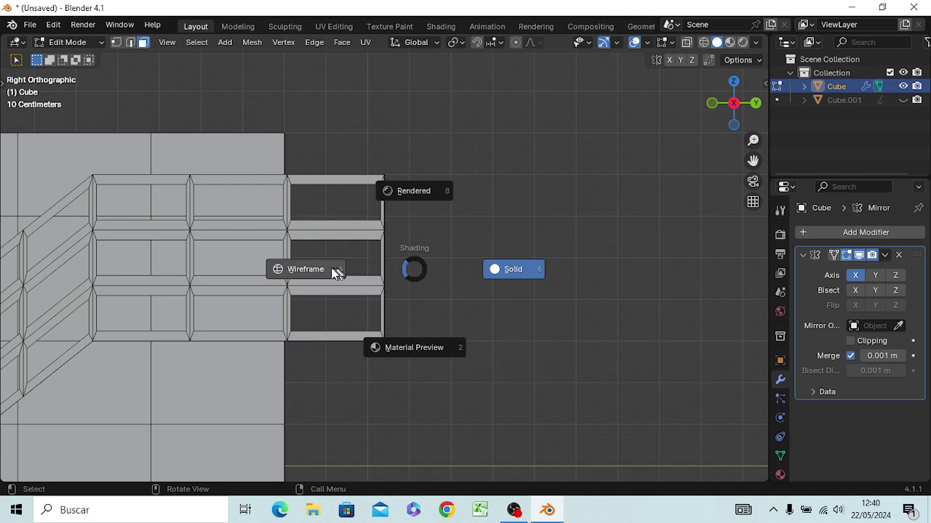
pyautogui.click(333, 270)
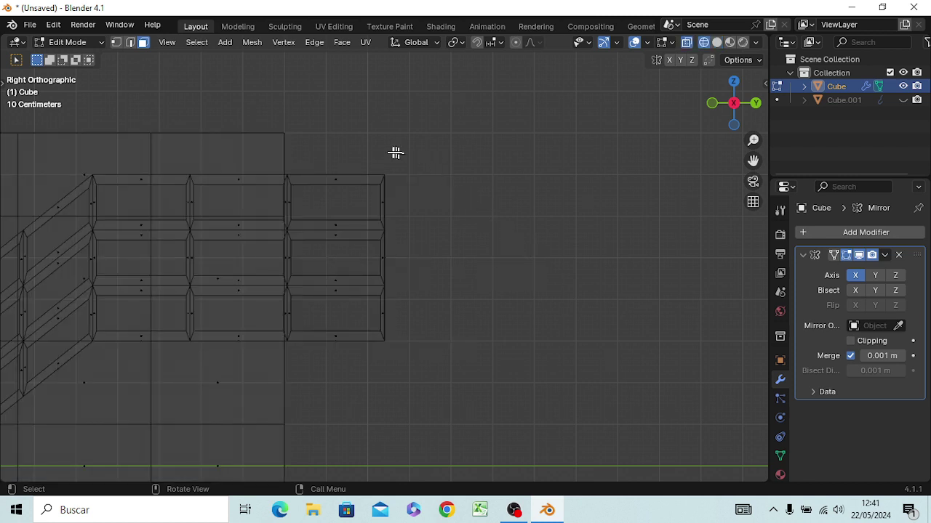
pyautogui.press('b')
pyautogui.moveTo(372, 144); pyautogui.dragTo(404, 357)
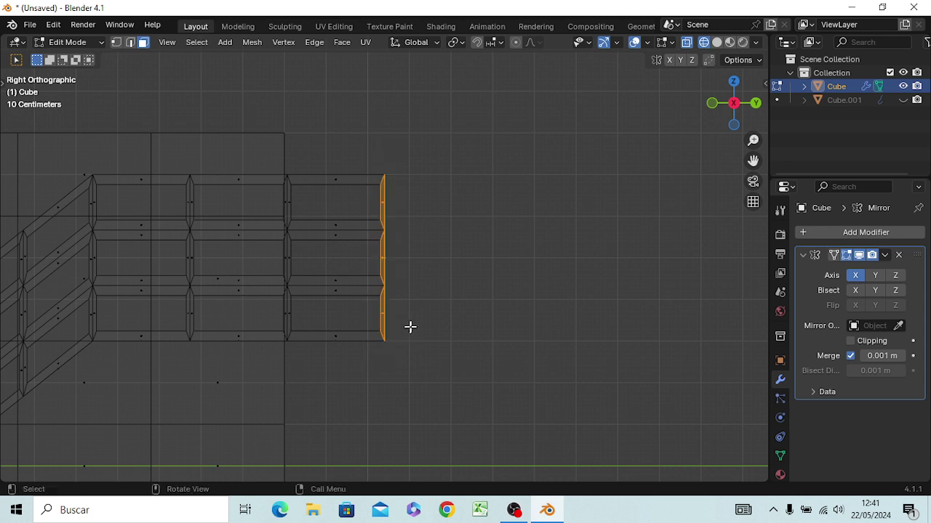
pyautogui.press('1')
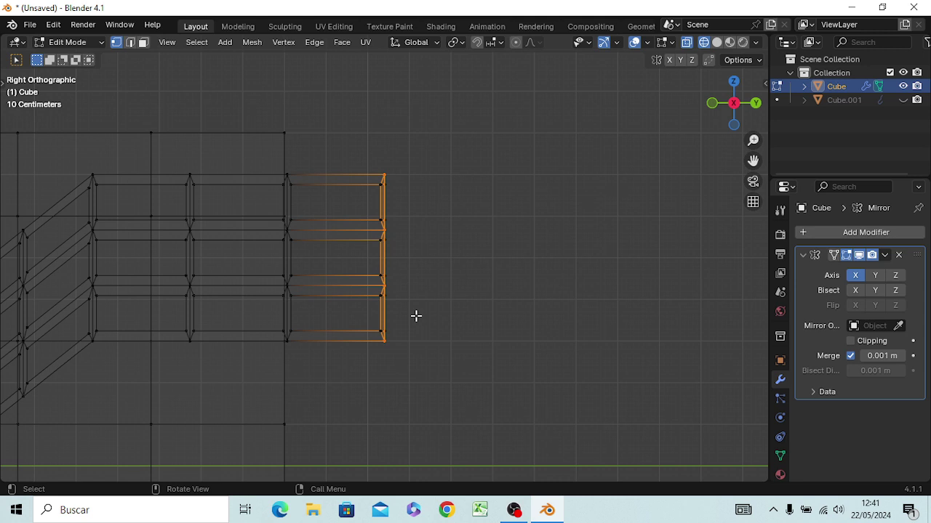
pyautogui.press('e')
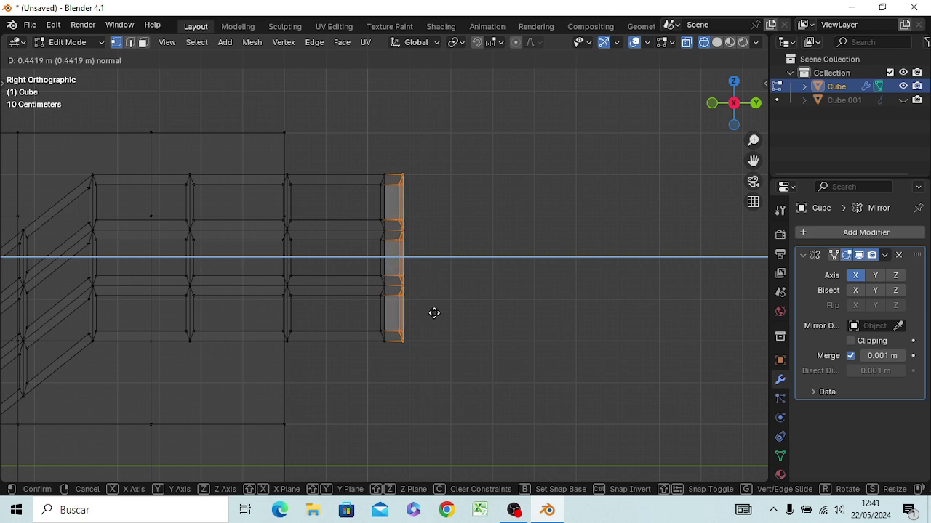
pyautogui.rightClick(434, 313)
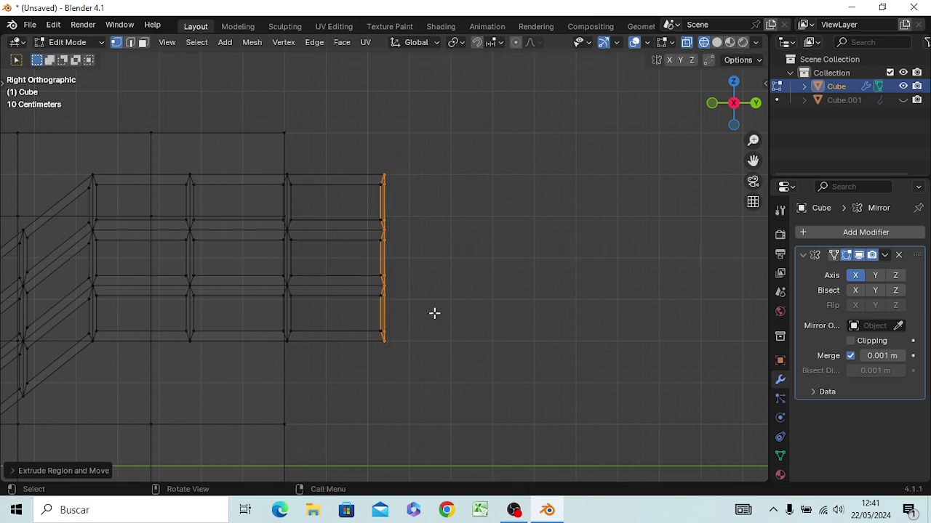
pyautogui.hotkey('ctrl', 'z')
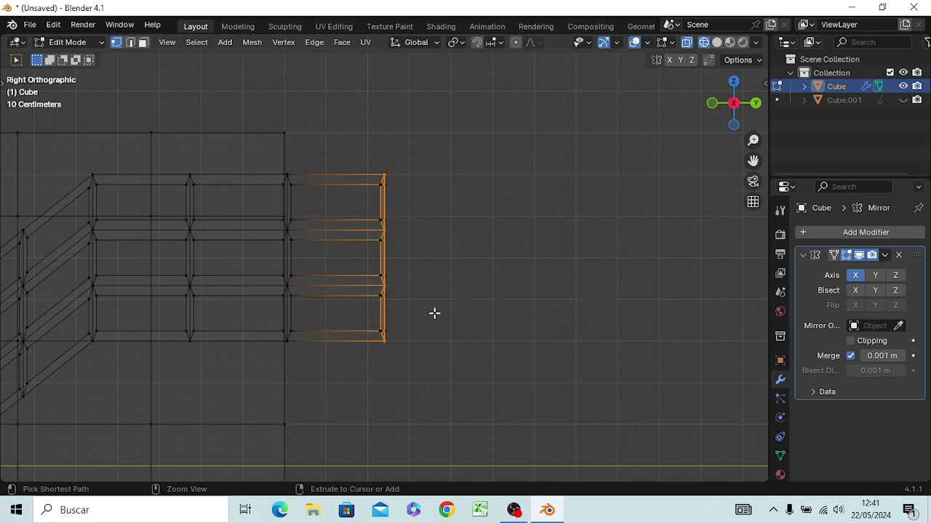
# In vertex mode, box-select the right-hand column of frame vertices.
pyautogui.press('3')
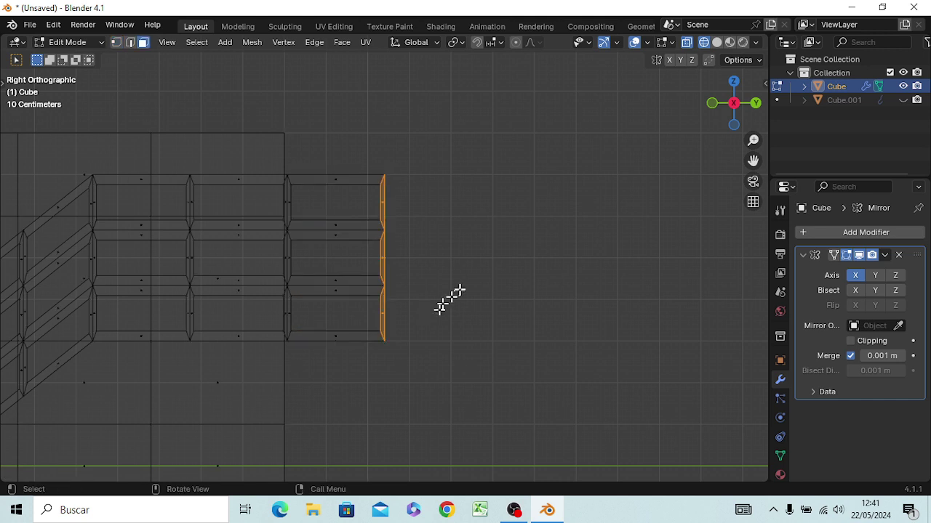
pyautogui.press('1')
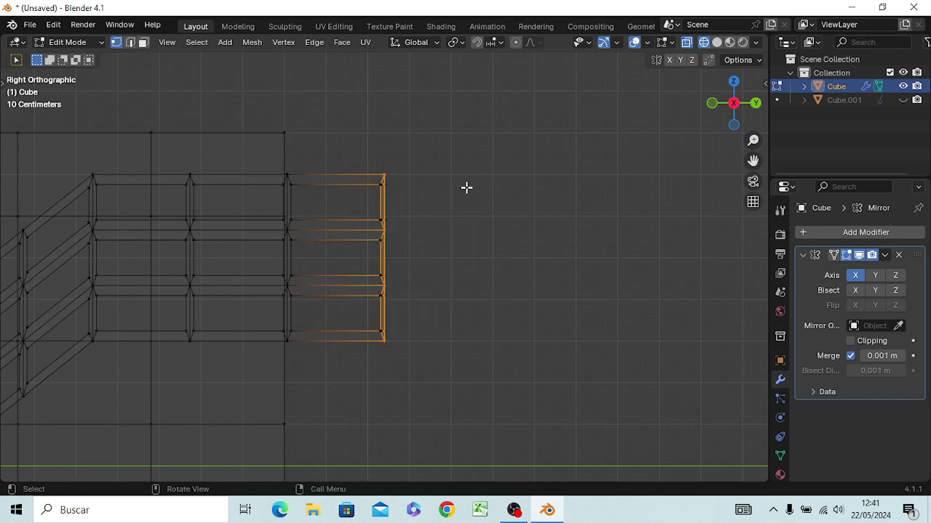
pyautogui.hotkey('alt', 'a')
pyautogui.moveTo(374, 139); pyautogui.dragTo(408, 370)
# Push the outer vertex column about 0.5562 m out along Y and orbit to inspect it.
pyautogui.press('g')
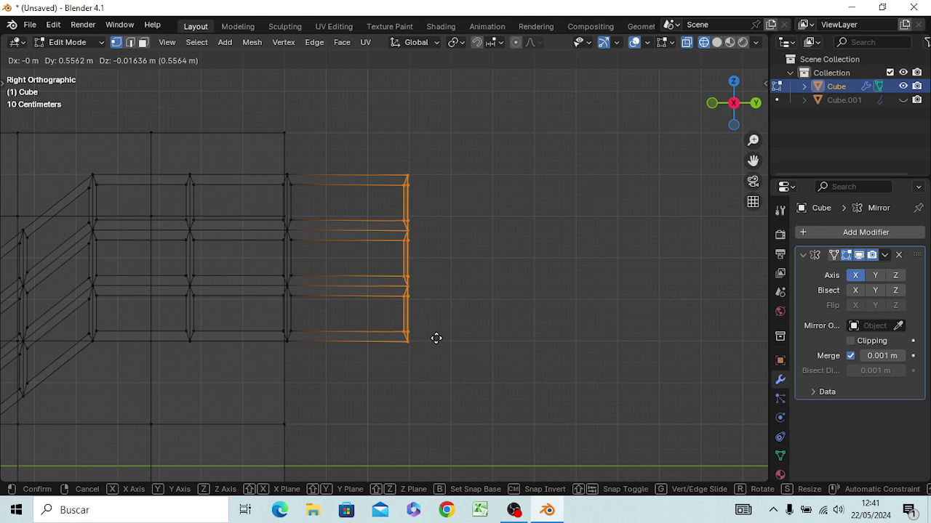
pyautogui.click(436, 338)
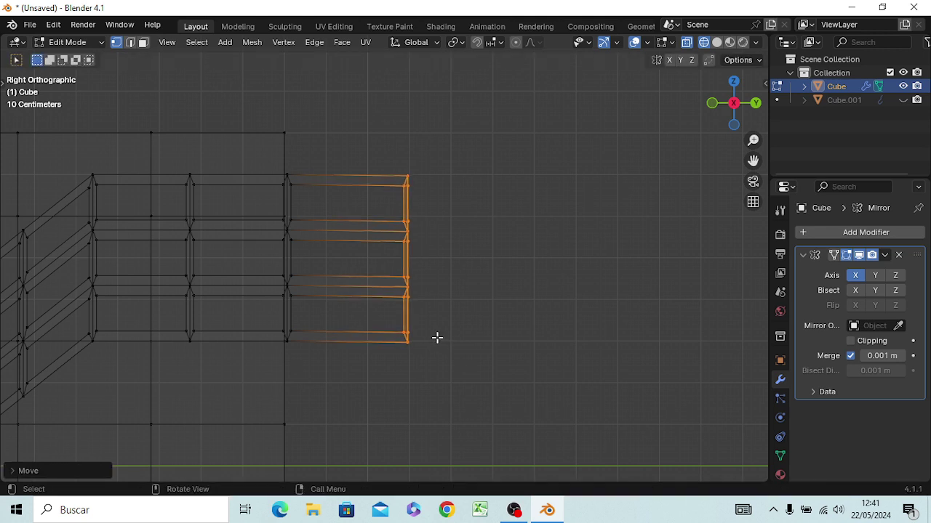
pyautogui.hotkey('ctrl', 'z')
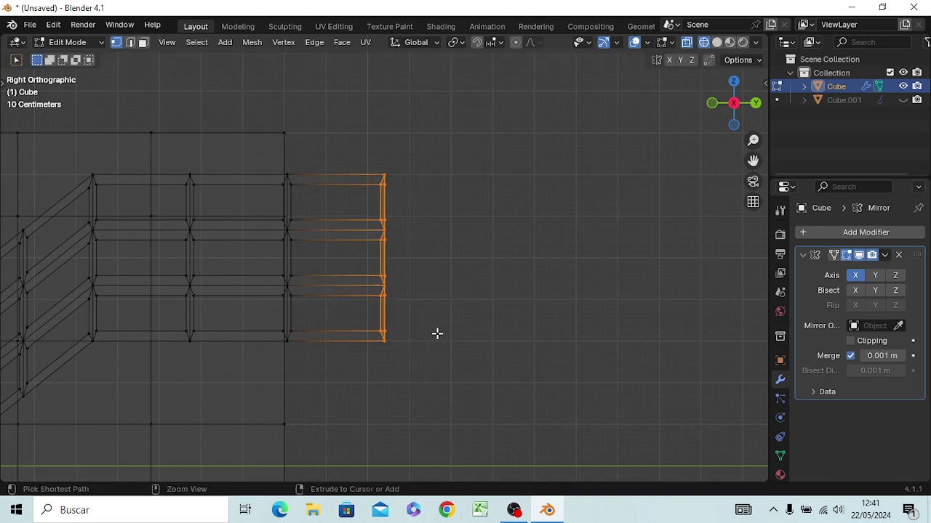
pyautogui.press('g')
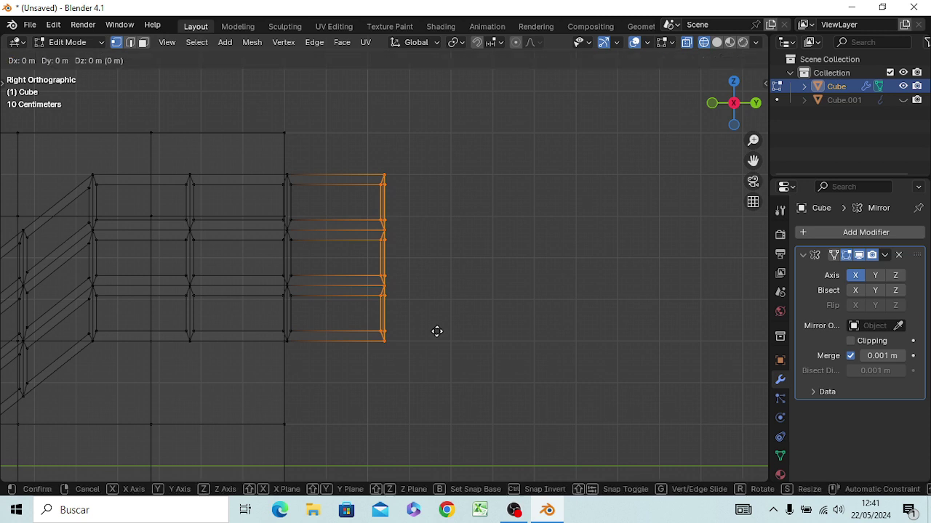
pyautogui.press('y')
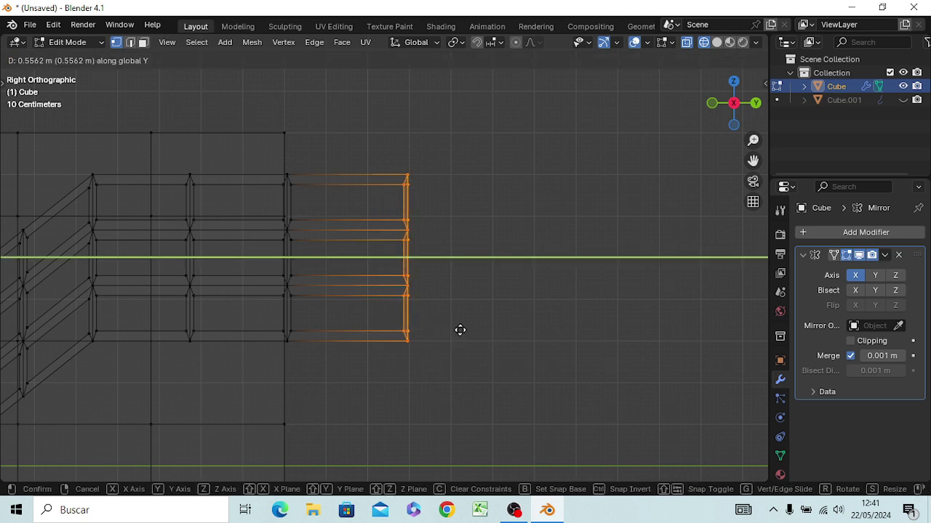
pyautogui.click(460, 330)
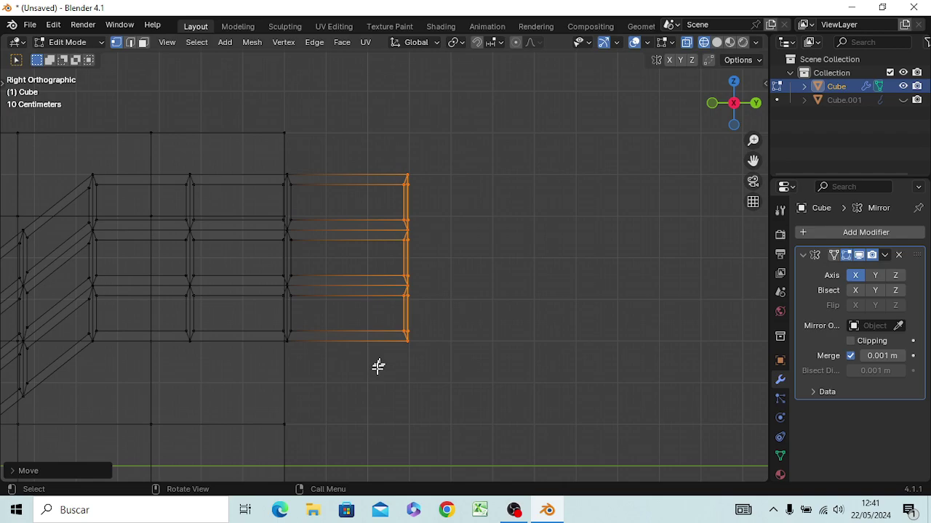
pyautogui.moveTo(378, 369)
pyautogui.mouseDown(button='middle')
pyautogui.moveTo(377, 378)
pyautogui.moveTo(318, 338)
pyautogui.moveTo(266, 354)
pyautogui.moveTo(224, 285)
pyautogui.moveTo(229, 276)
pyautogui.moveTo(297, 337)
pyautogui.moveTo(388, 344)
pyautogui.moveTo(382, 353)
pyautogui.moveTo(391, 289)
pyautogui.moveTo(360, 263)
pyautogui.mouseUp(button='middle')
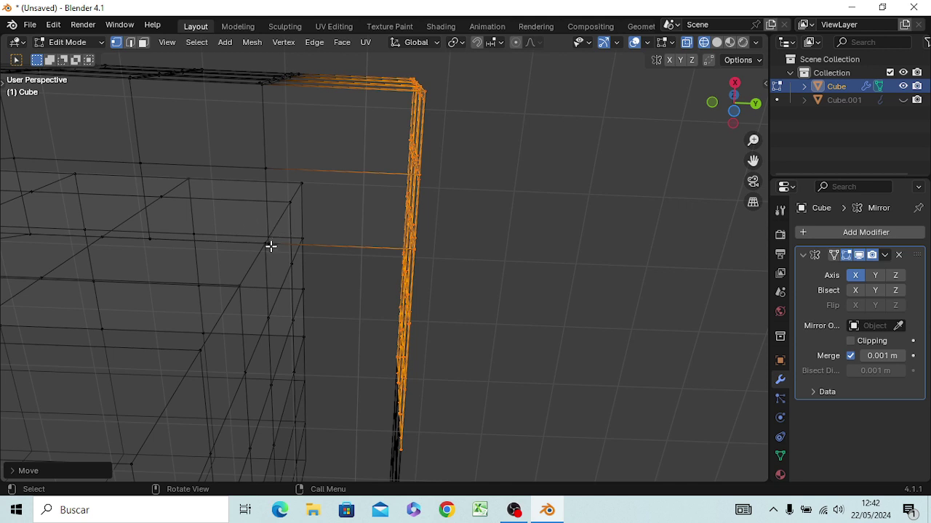
pyautogui.moveTo(613, 264)
pyautogui.mouseDown(button='middle')
pyautogui.moveTo(484, 326)
pyautogui.moveTo(471, 311)
pyautogui.moveTo(482, 291)
pyautogui.moveTo(514, 359)
pyautogui.mouseUp(button='middle')
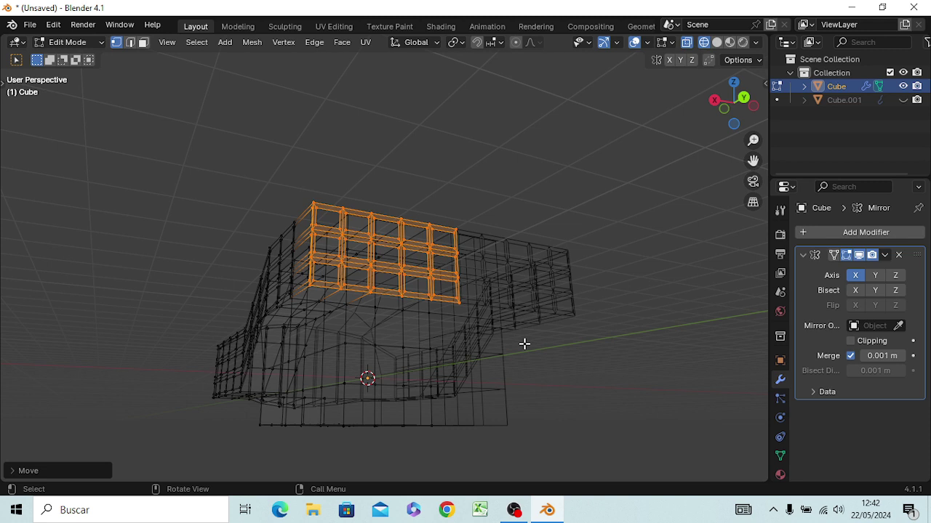
# In solid shading, select the three adjacent wall faces below the window grid, viewed from the right.
pyautogui.press('z')
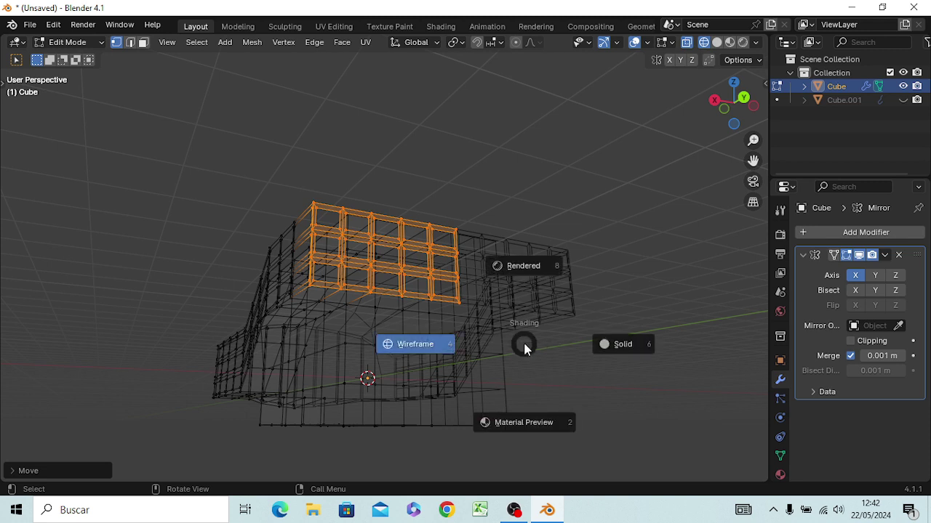
pyautogui.click(619, 346)
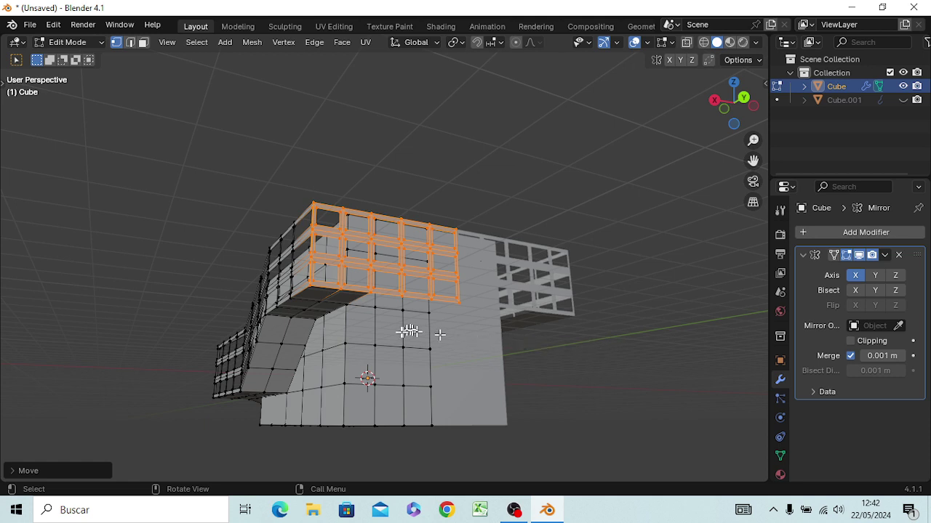
pyautogui.click(356, 332)
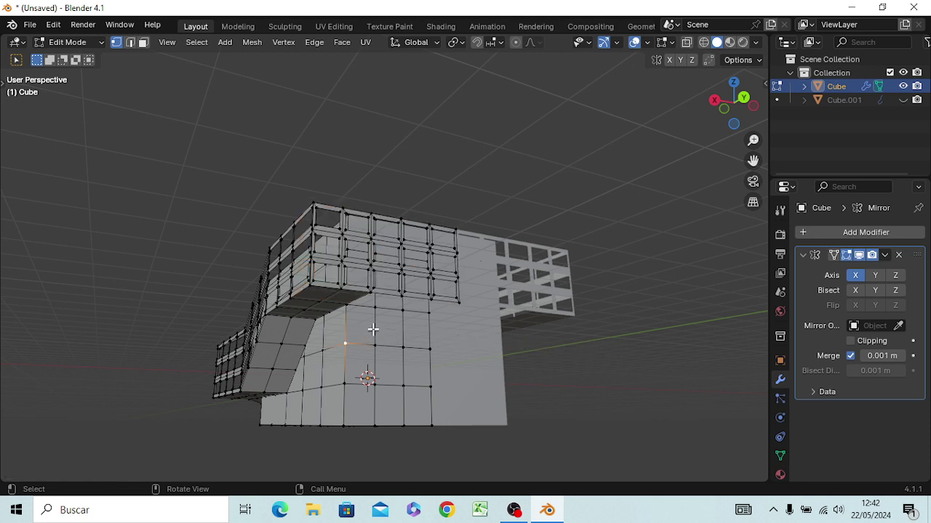
pyautogui.press('3')
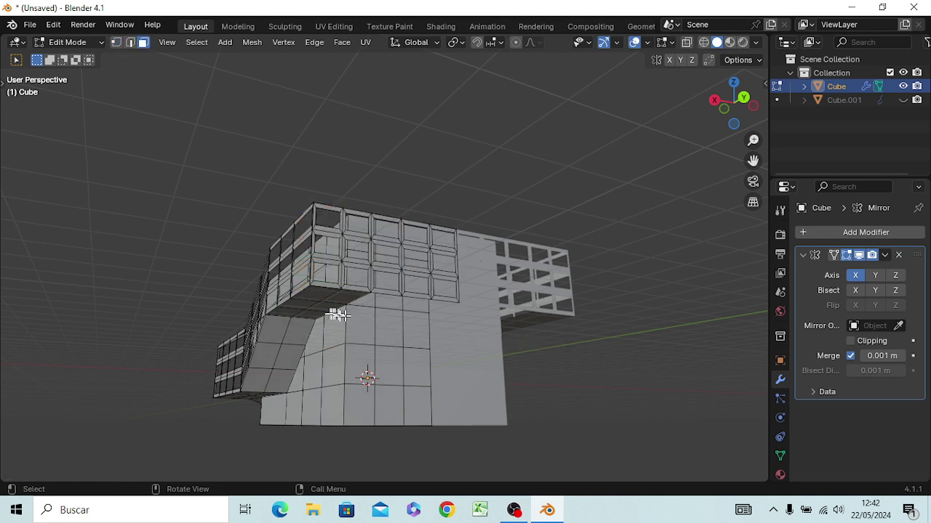
pyautogui.click(357, 323)
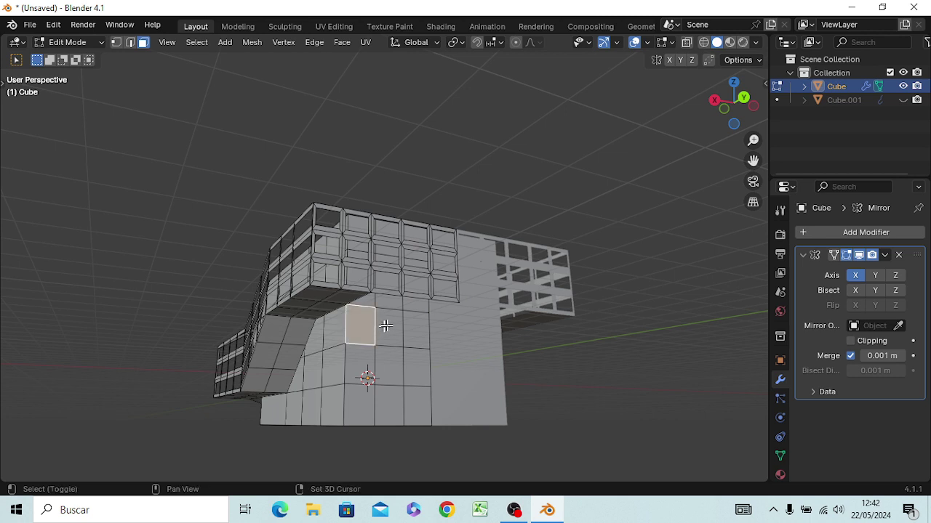
pyautogui.keyDown('shift'); pyautogui.click(385, 325); pyautogui.keyUp('shift')
pyautogui.keyDown('shift'); pyautogui.click(412, 331); pyautogui.keyUp('shift')
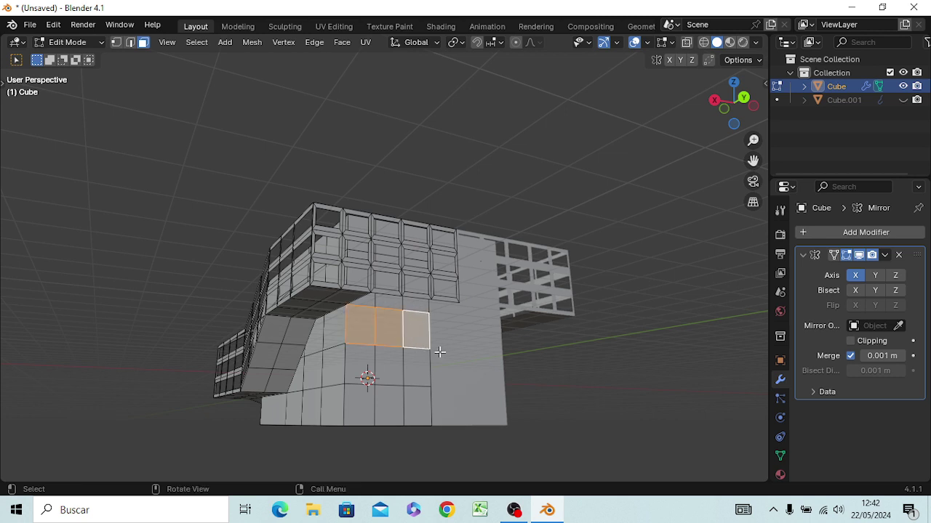
pyautogui.press('KP_3')
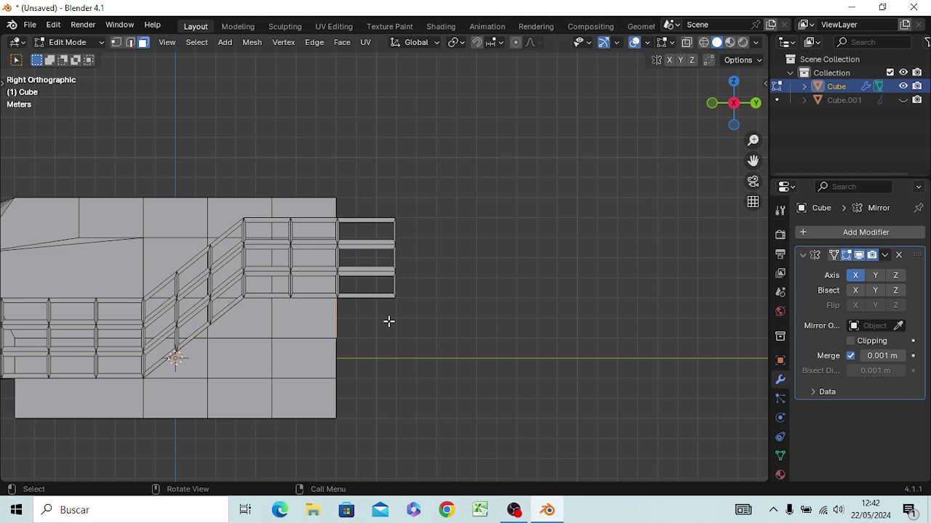
# Extrude the three wall faces about 2.93 m along Y, flush with the balcony front.
pyautogui.press('e')
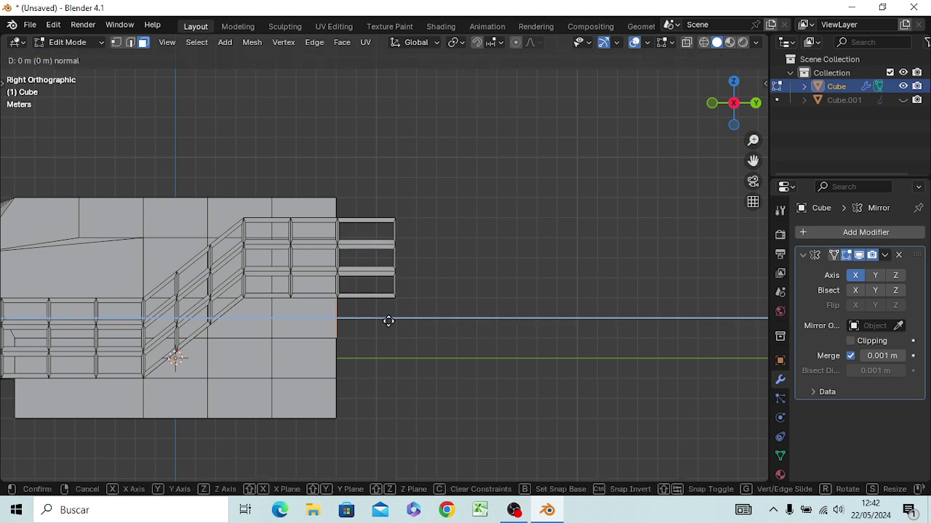
pyautogui.press('y')
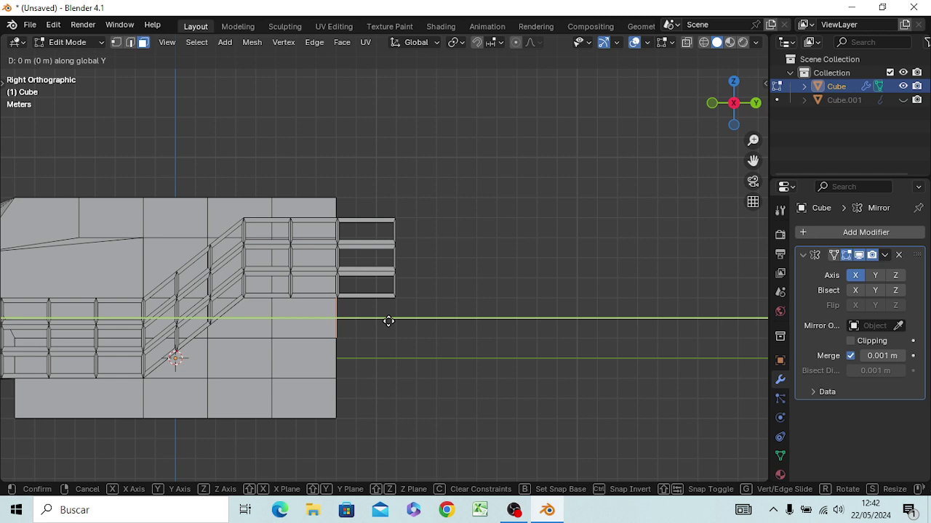
pyautogui.write('3')
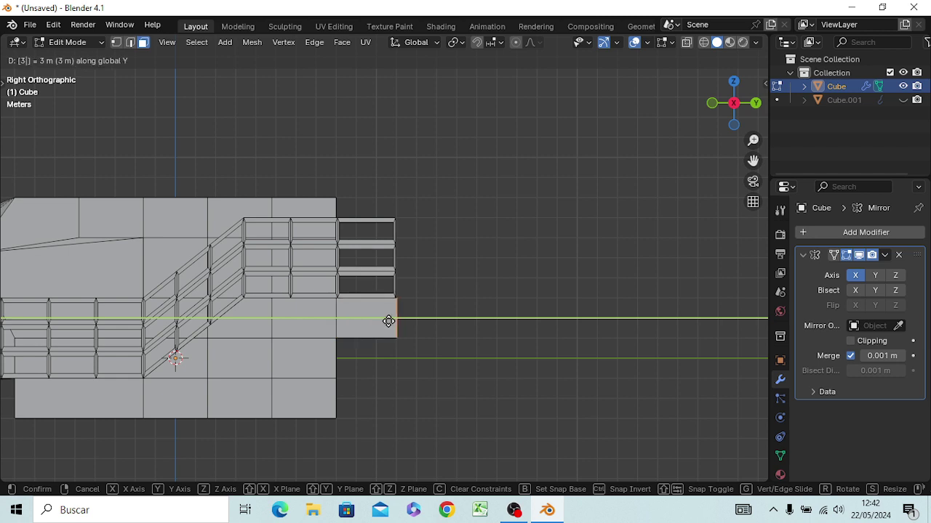
pyautogui.press('Return')
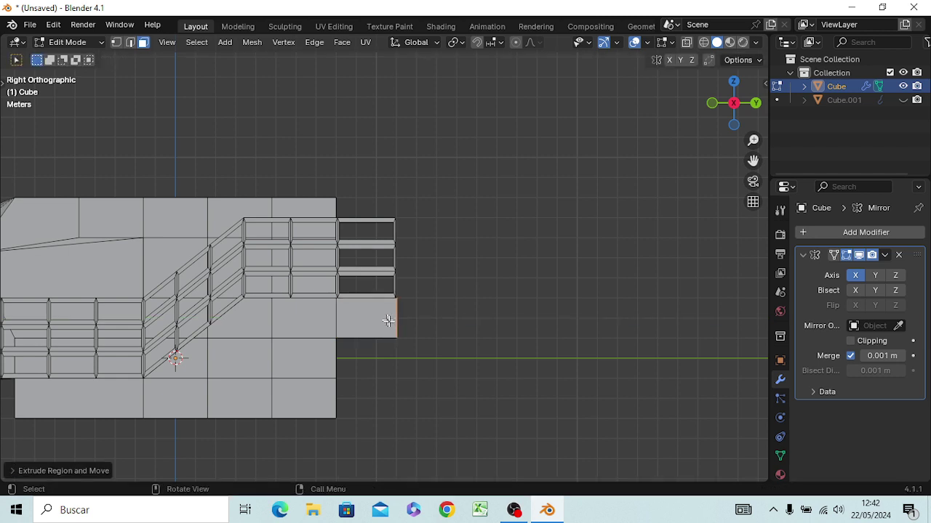
pyautogui.press('g')
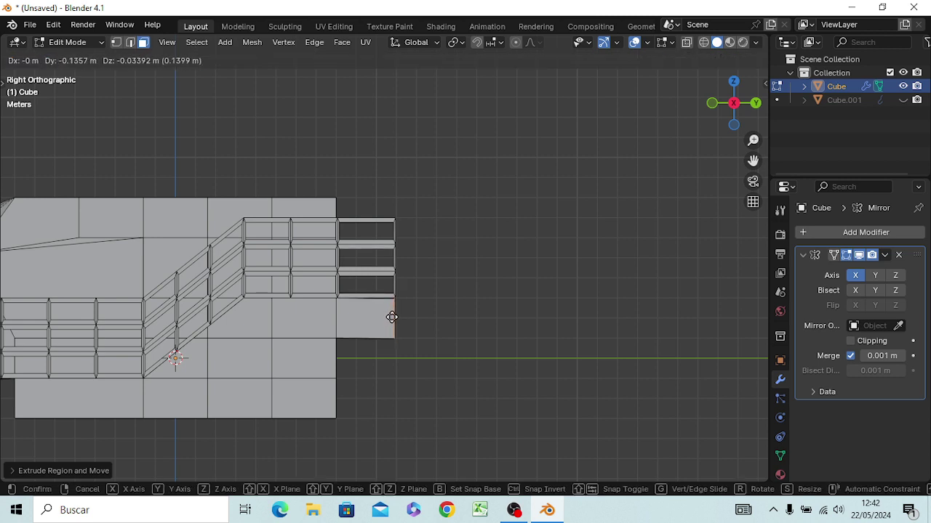
pyautogui.click(392, 317)
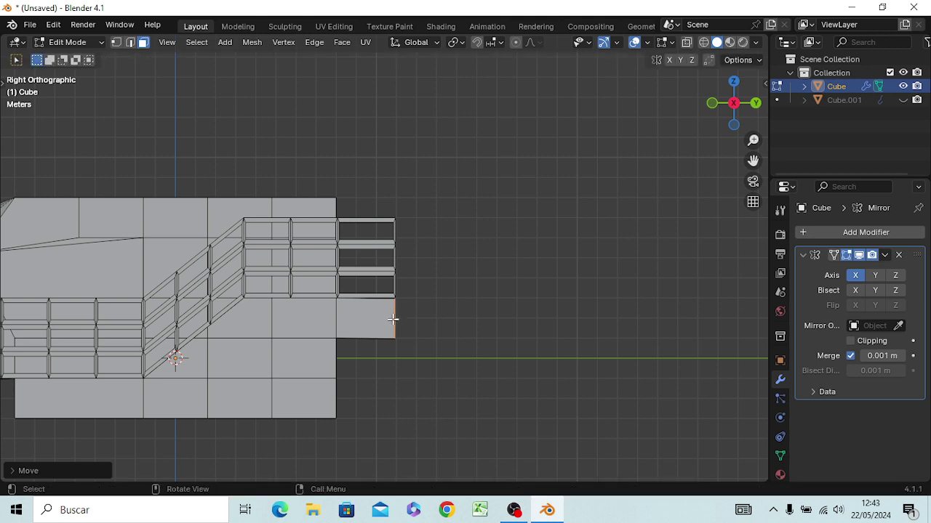
pyautogui.scroll(4, 415, 332)
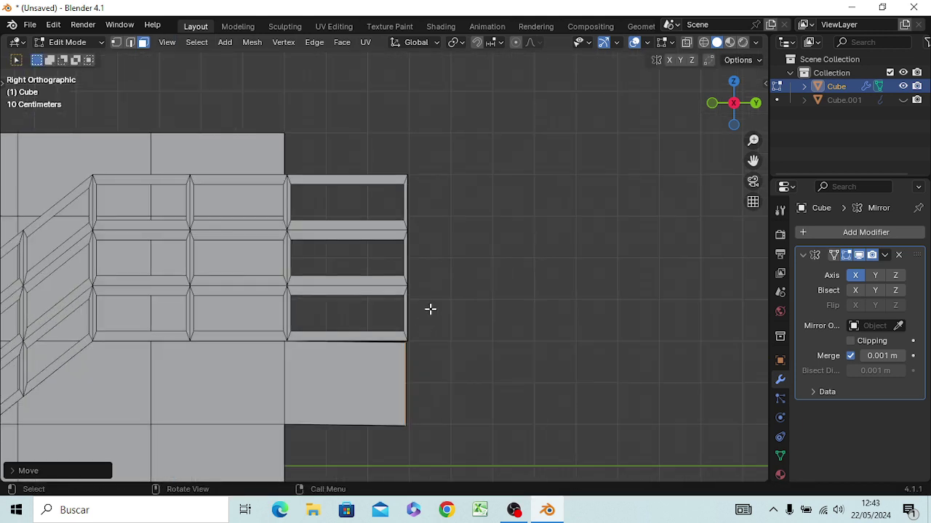
pyautogui.scroll(1, 430, 359)
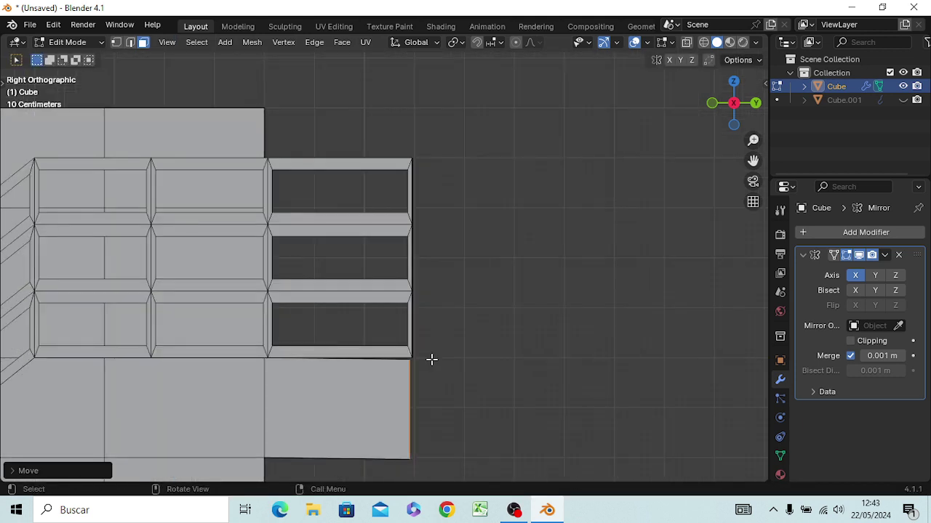
pyautogui.press('g')
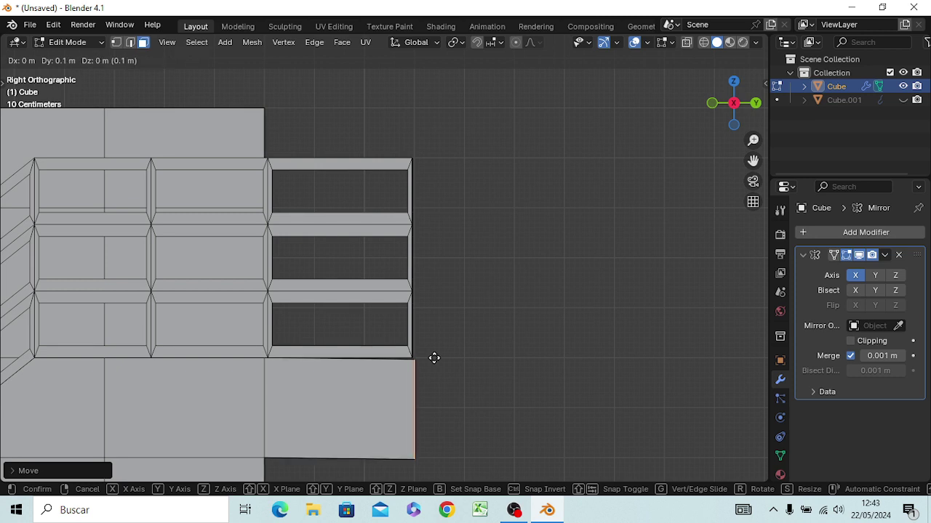
pyautogui.click(513, 346)
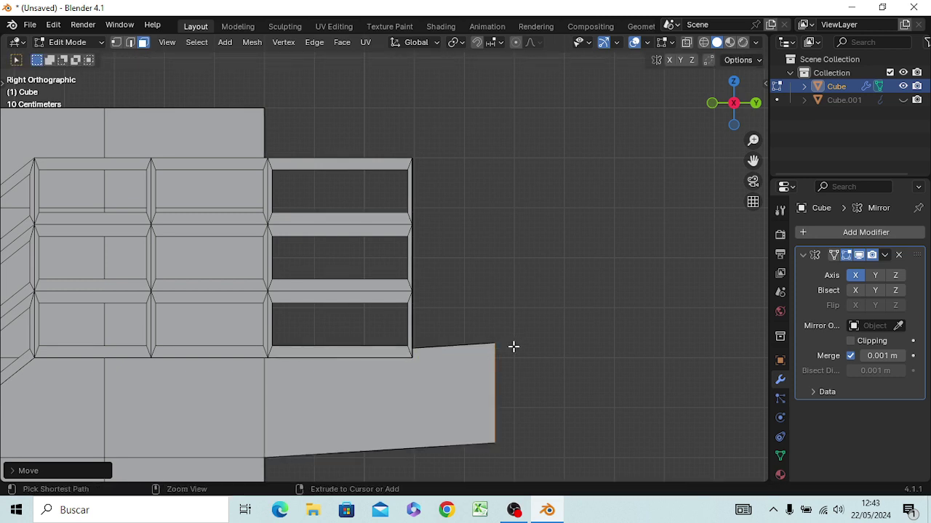
pyautogui.hotkey('ctrl', 'z')
pyautogui.hotkey('ctrl', 'z')
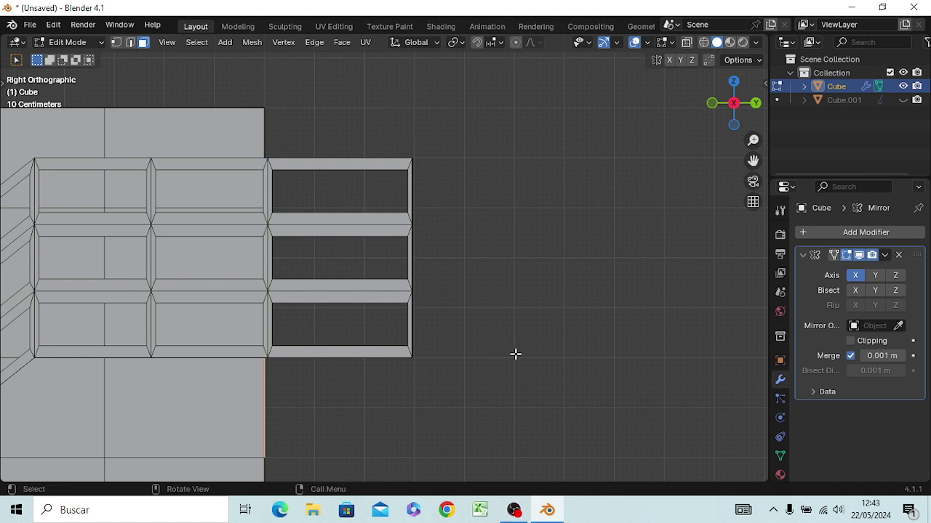
pyautogui.press('e')
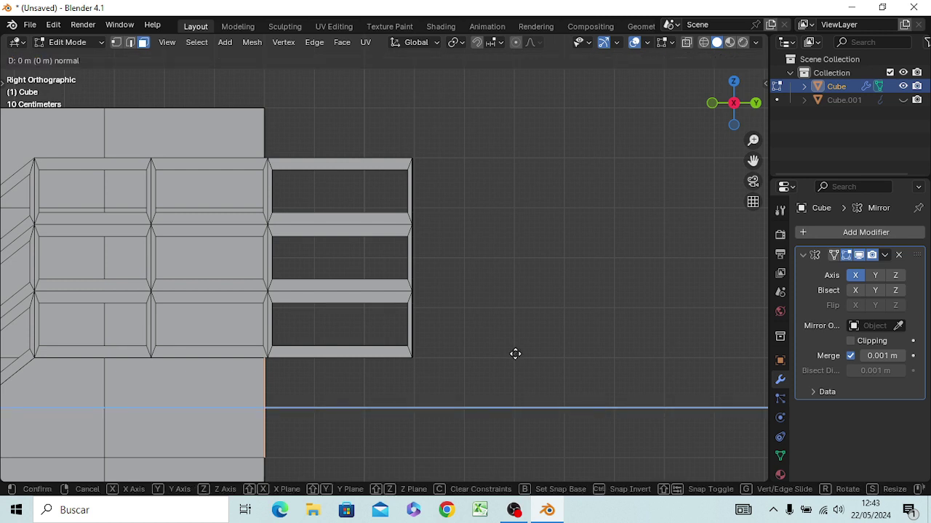
pyautogui.press('y')
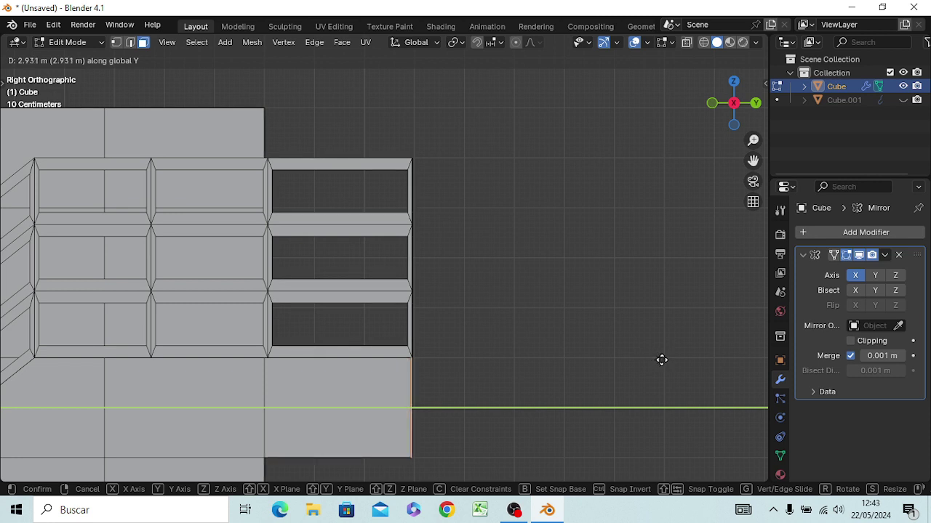
pyautogui.click(661, 359)
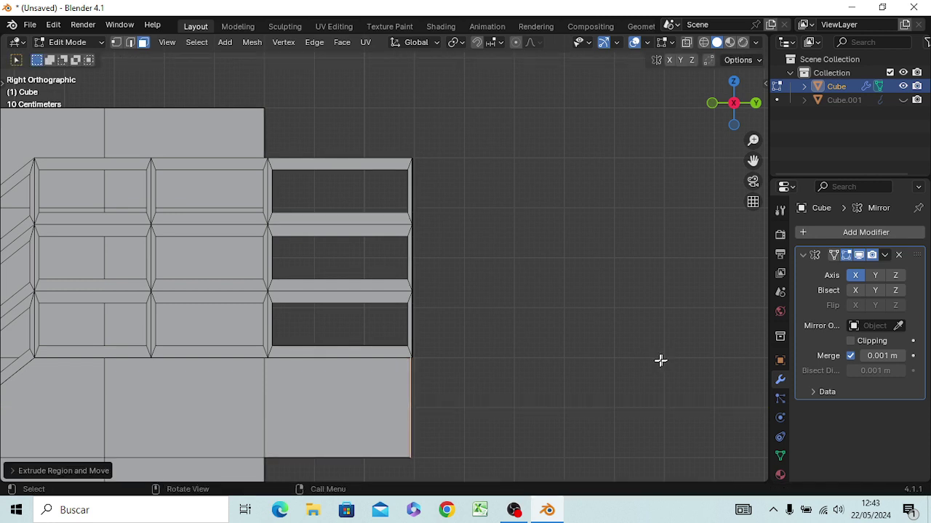
# Deselect and orbit and zoom to inspect the new ledge, then return to the right view.
pyautogui.click(550, 413)
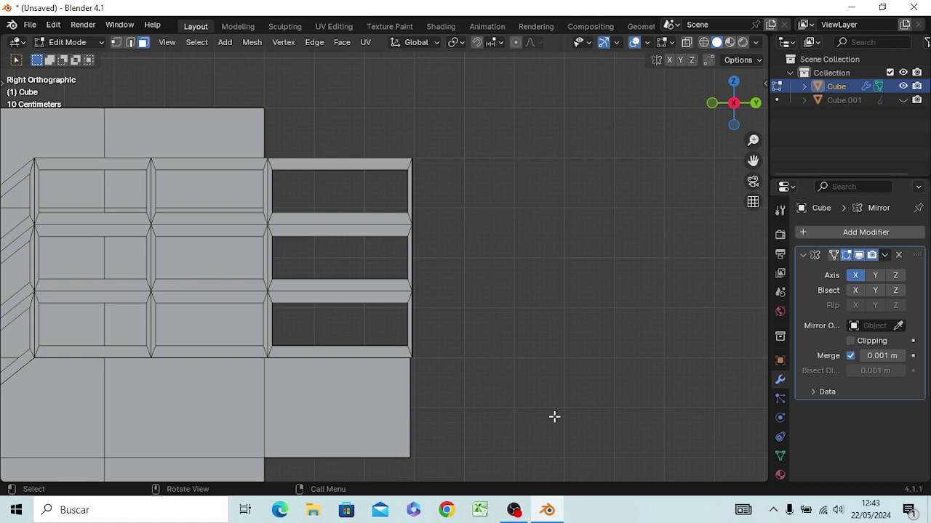
pyautogui.moveTo(554, 416); pyautogui.dragTo(564, 400, button='middle')
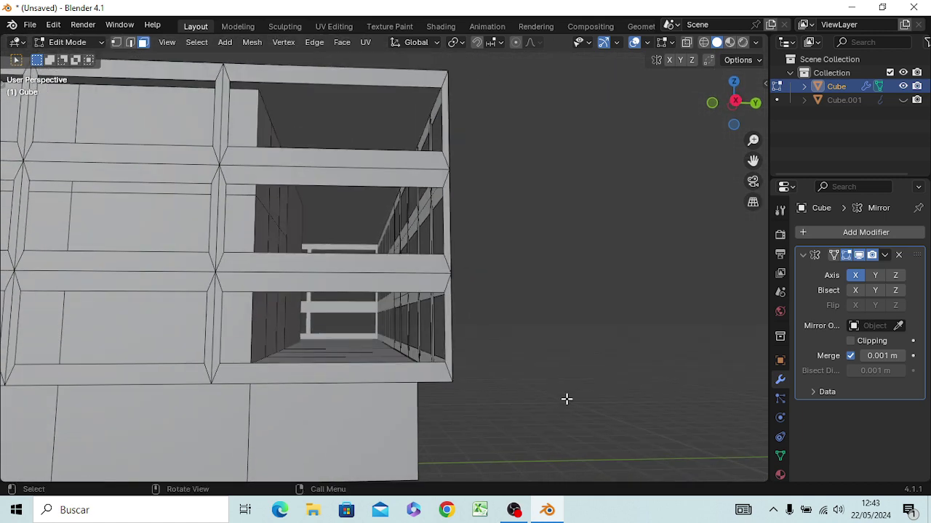
pyautogui.scroll(-2, 565, 384)
pyautogui.scroll(-2, 555, 379)
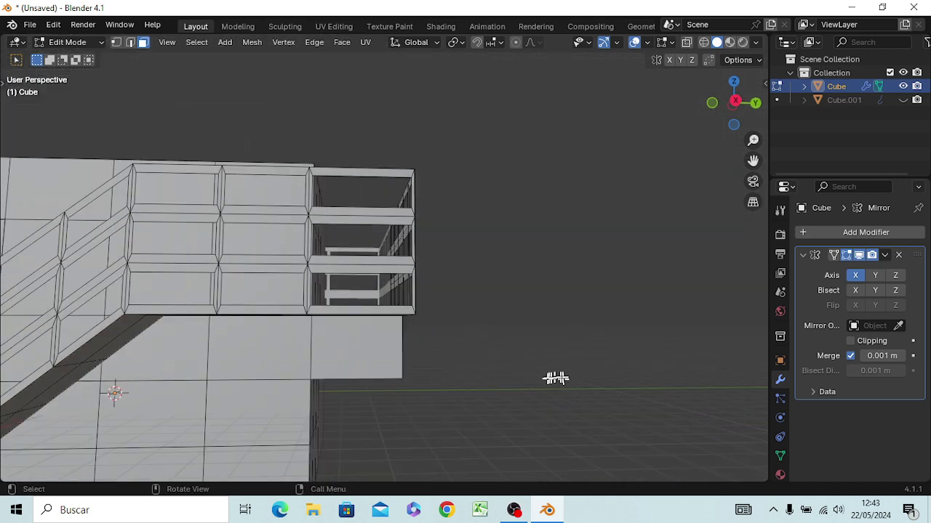
pyautogui.scroll(-2, 540, 376)
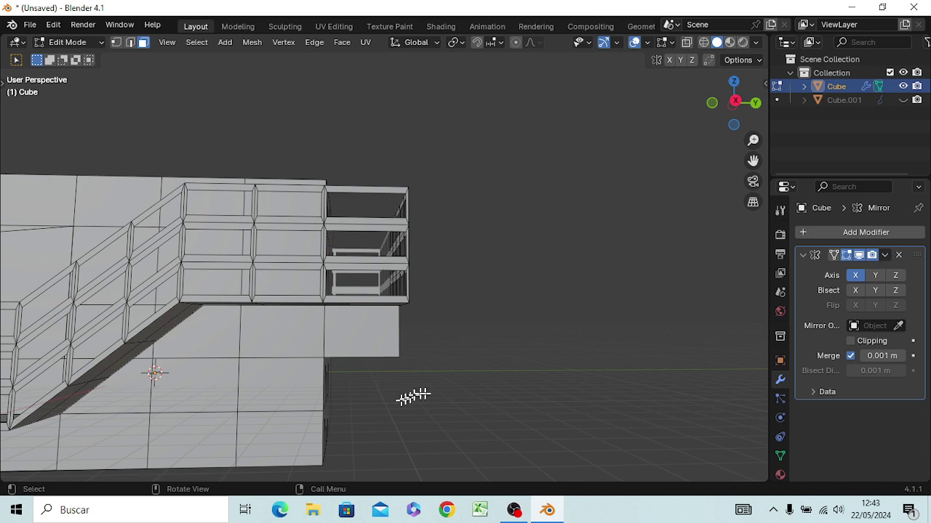
pyautogui.press('KP_3')
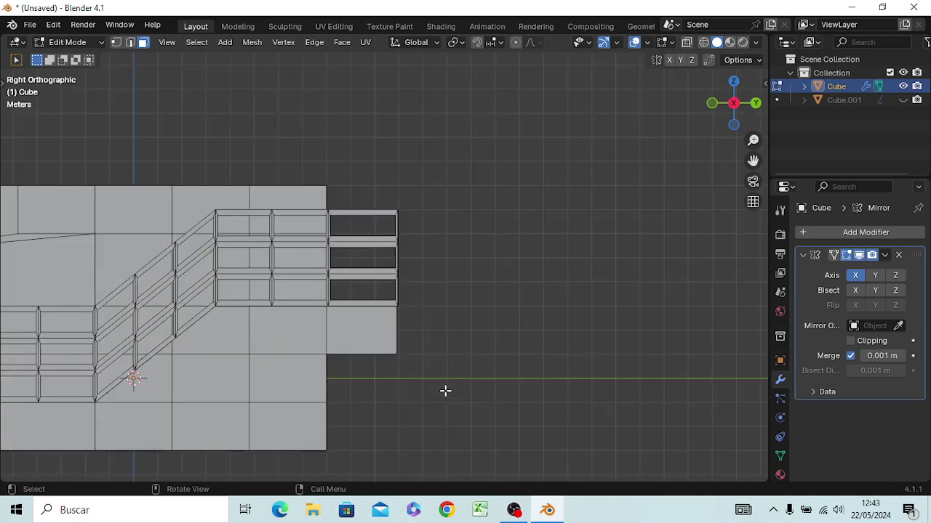
# In wireframe vertex mode, move the ledge's bottom front corner vertex along Y.
pyautogui.press('1')
pyautogui.press('z')
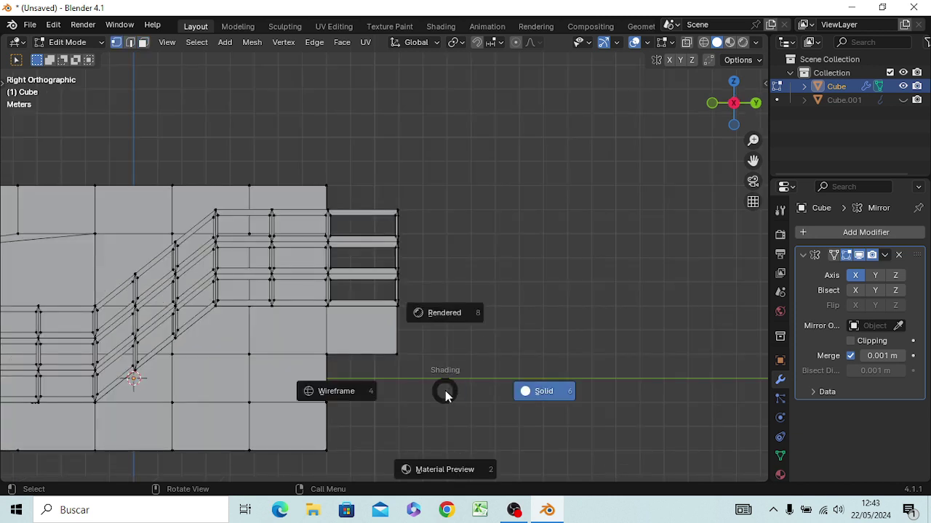
pyautogui.click(322, 391)
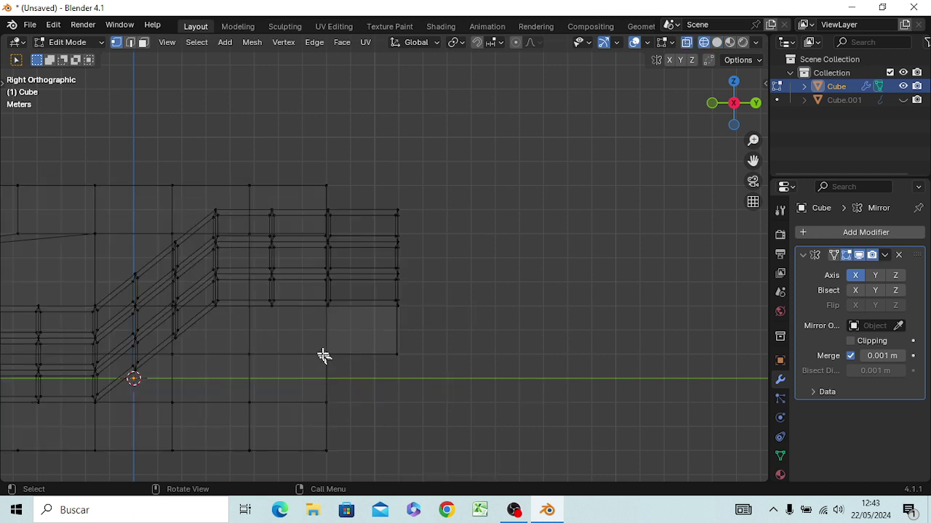
pyautogui.moveTo(320, 347); pyautogui.dragTo(335, 364)
pyautogui.press('g')
pyautogui.press('y')
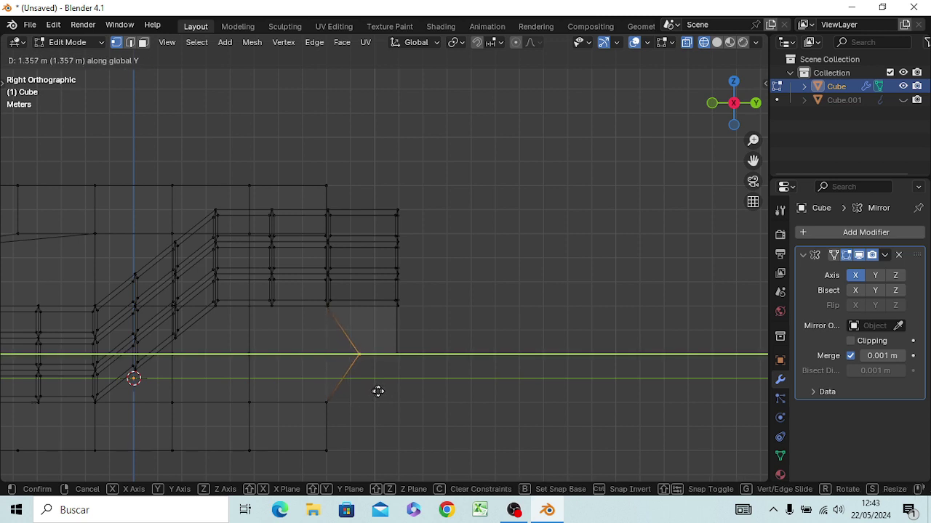
pyautogui.click(379, 391)
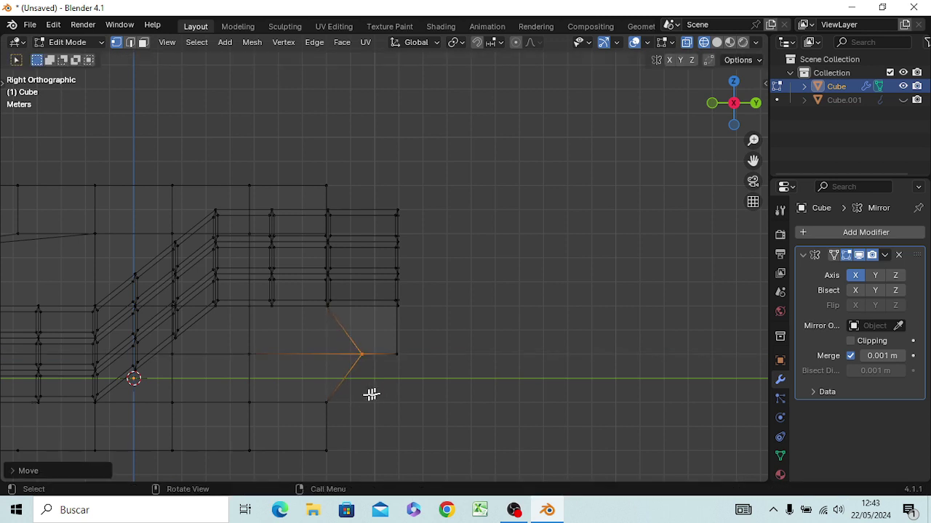
# Try lowering the chevron's tip vertex along Z, then undo those tip moves.
pyautogui.press('g')
pyautogui.click(327, 404)
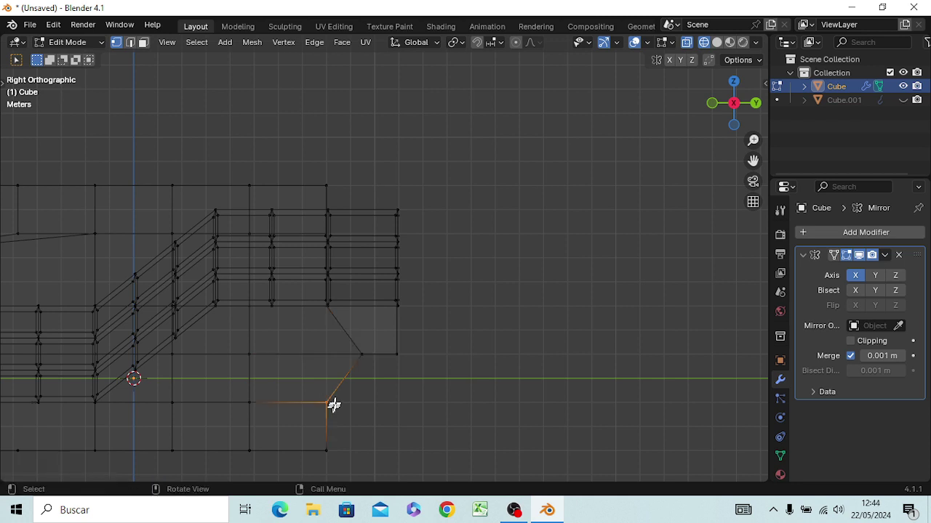
pyautogui.click(363, 358)
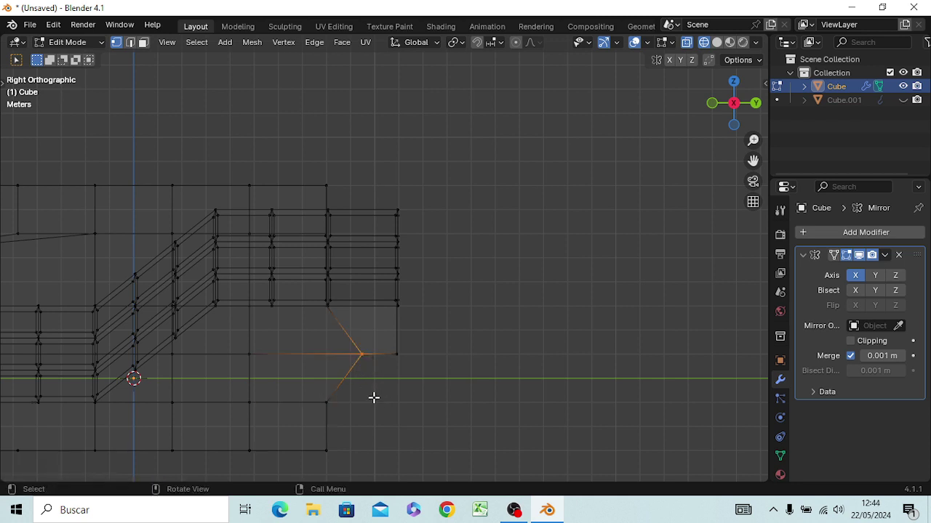
pyautogui.press('g')
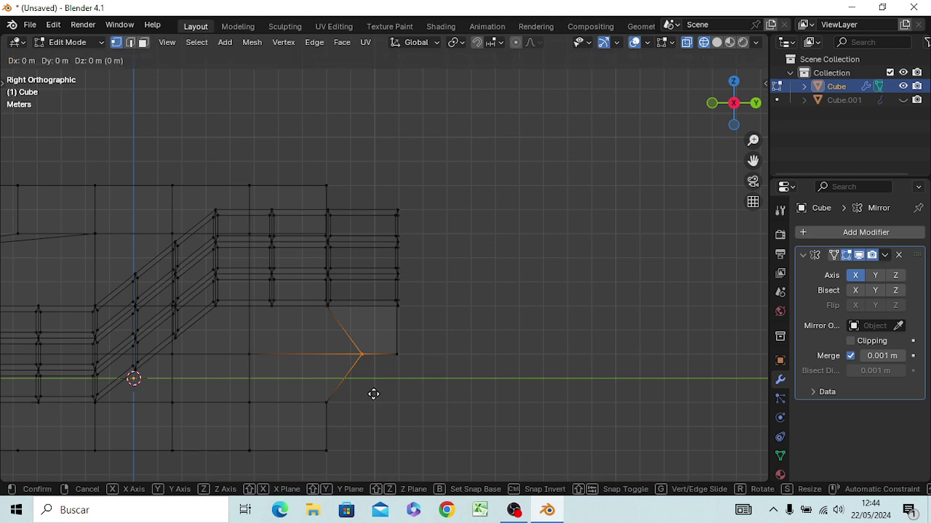
pyautogui.press('z')
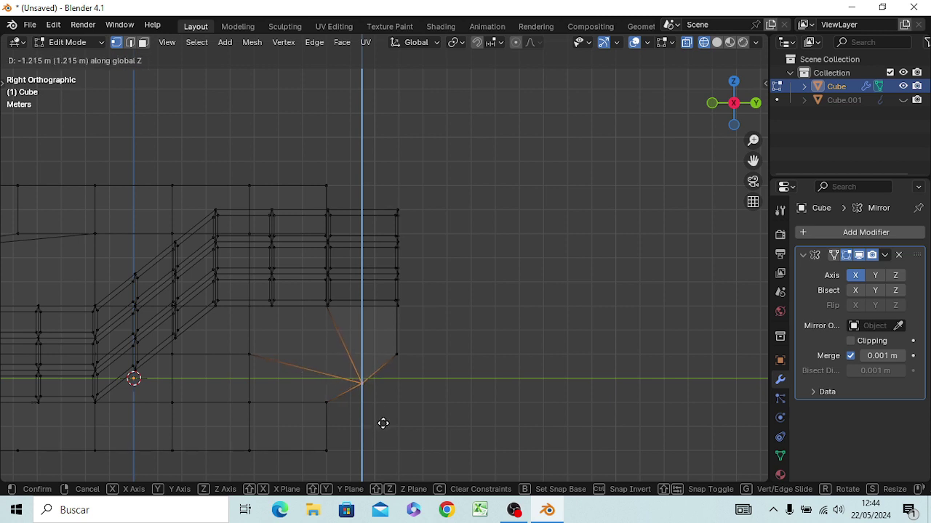
pyautogui.click(383, 423)
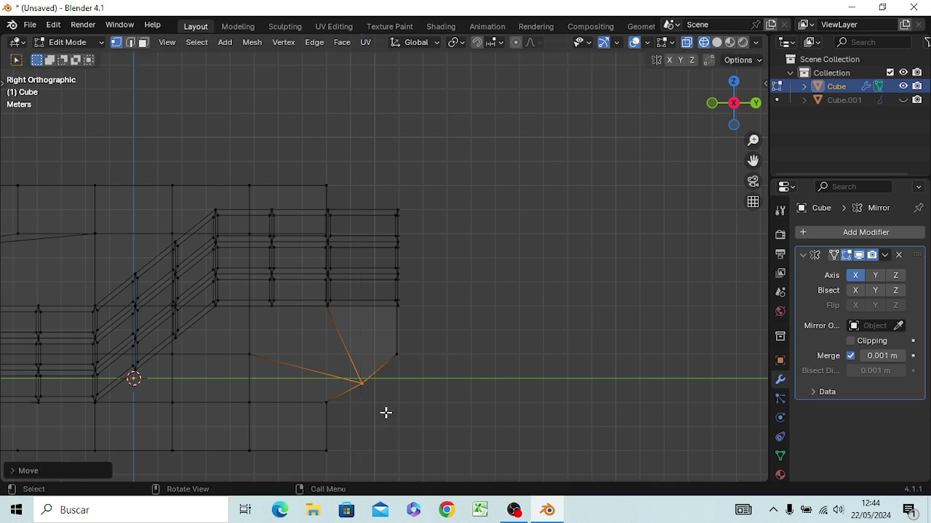
pyautogui.press('g')
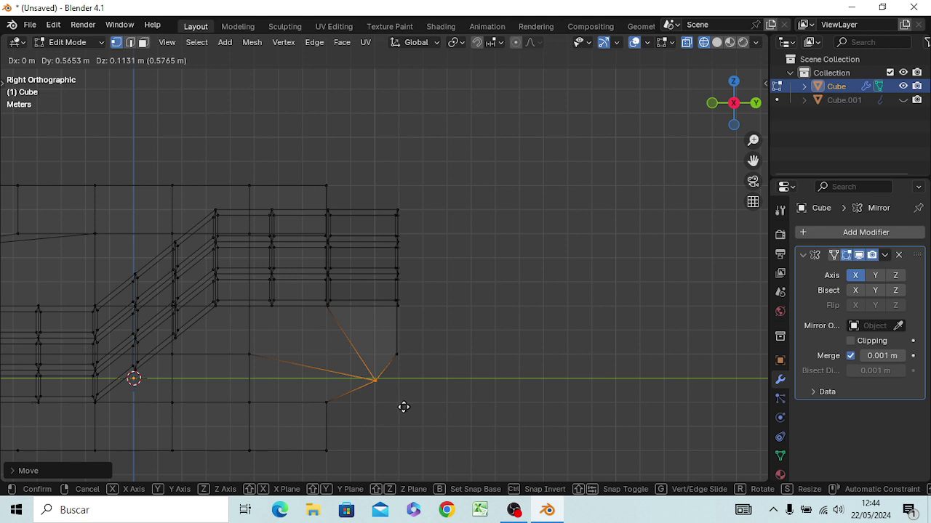
pyautogui.click(403, 407)
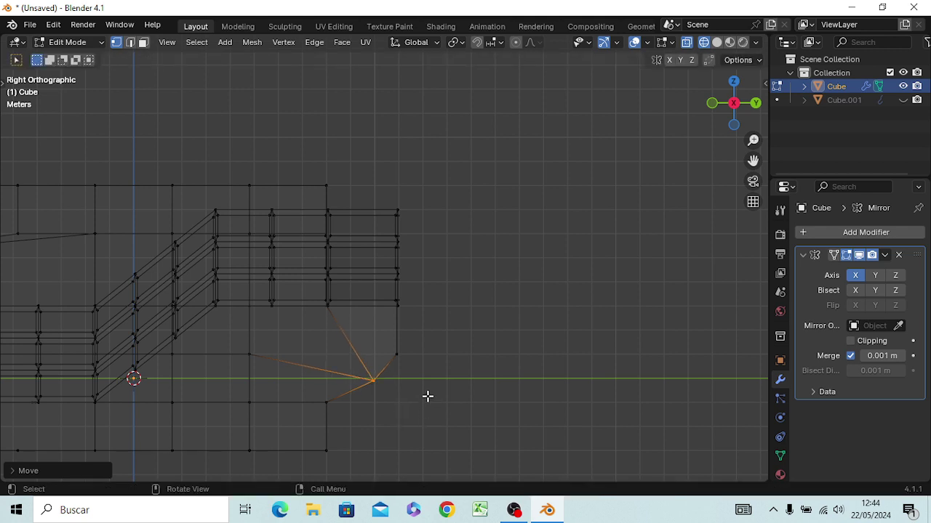
pyautogui.hotkey('ctrl', 'z')
pyautogui.hotkey('ctrl', 'z')
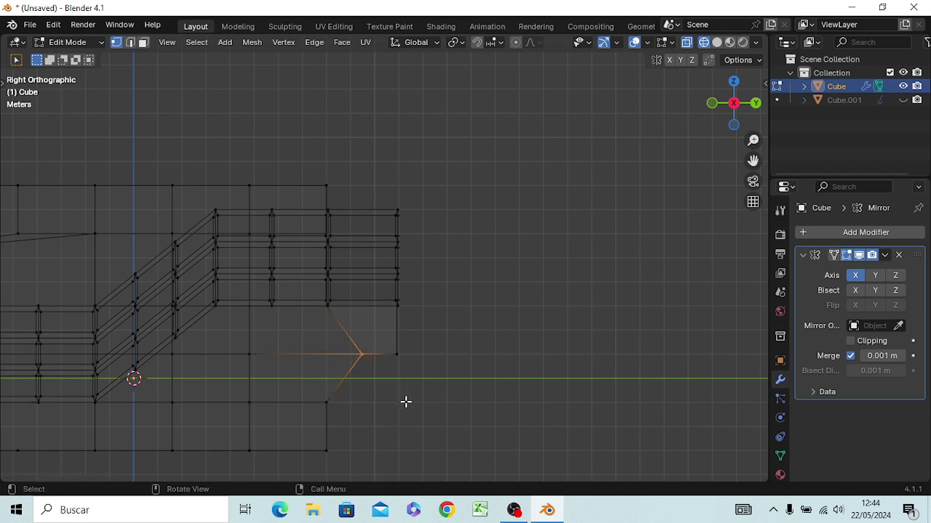
pyautogui.moveTo(405, 401); pyautogui.dragTo(254, 342, button='middle')
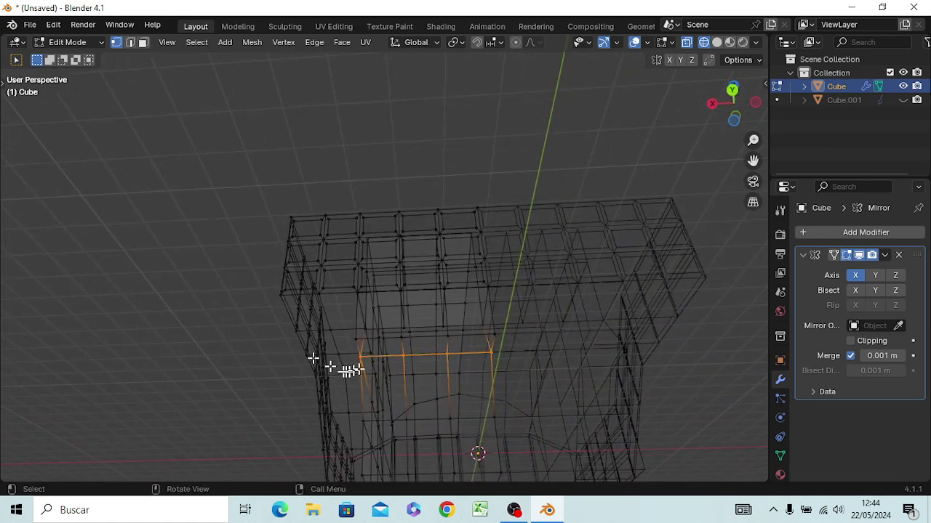
# In solid shading, select the three-edge row where the sloped base meets the upper block.
pyautogui.click(396, 354)
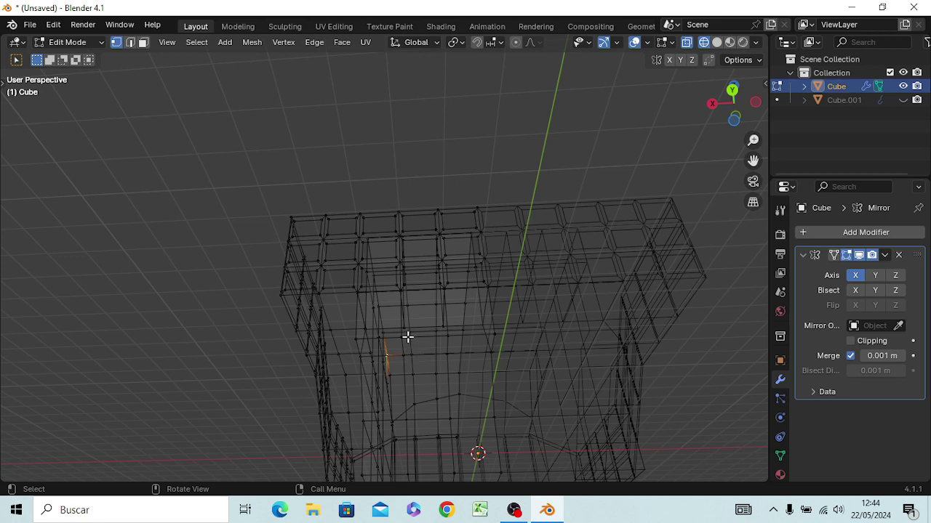
pyautogui.press('z')
pyautogui.click(544, 338)
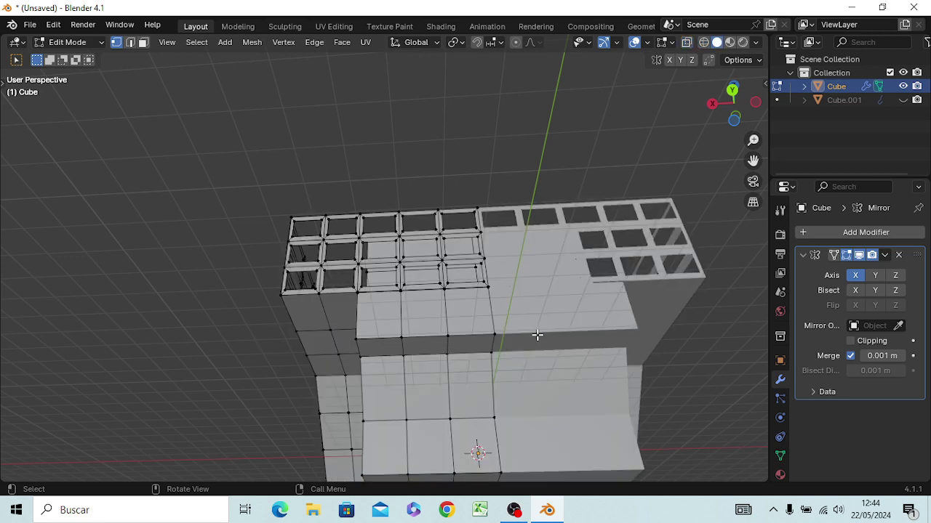
pyautogui.keyDown('ctrl'); pyautogui.click(406, 359); pyautogui.keyUp('ctrl')
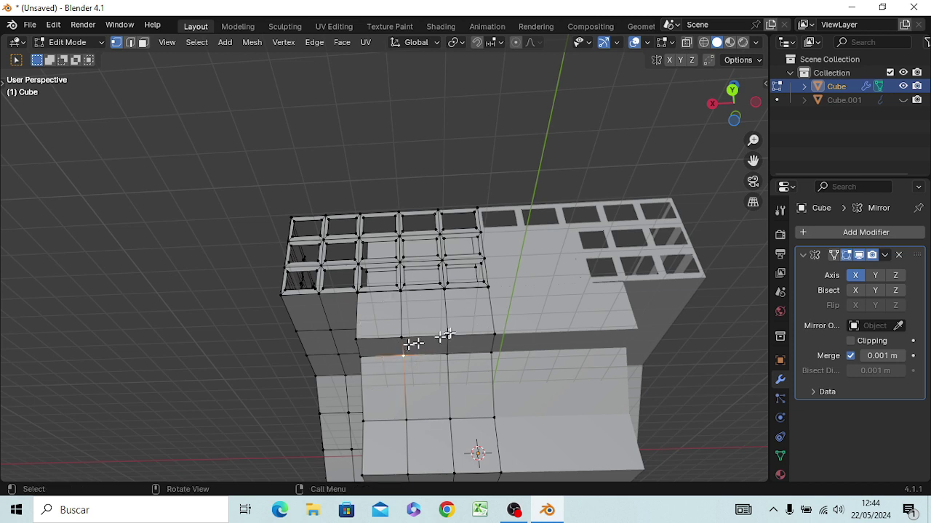
pyautogui.press('2')
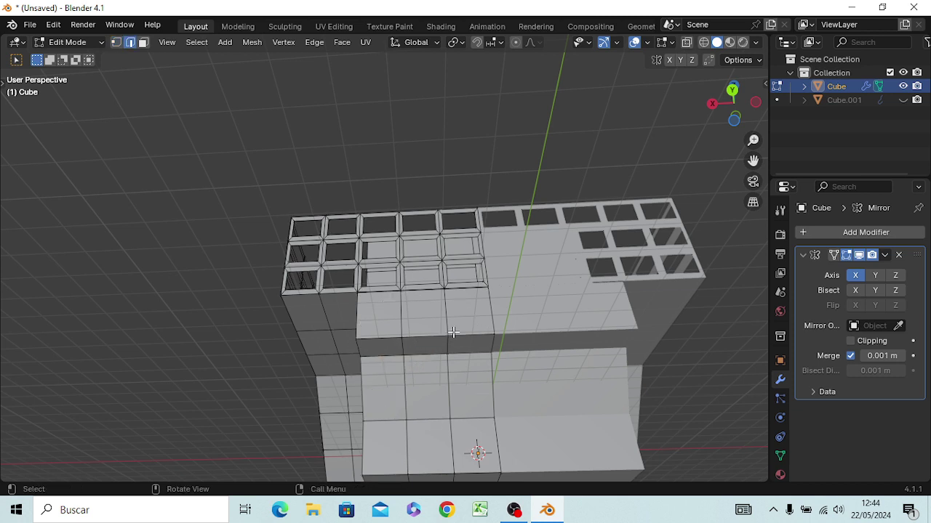
pyautogui.click(390, 359)
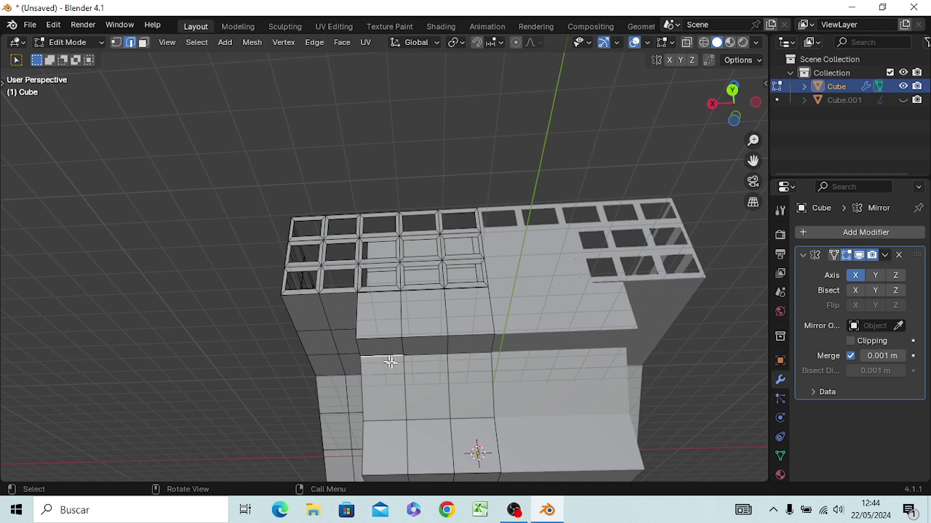
pyautogui.keyDown('ctrl'); pyautogui.click(435, 358); pyautogui.keyUp('ctrl')
pyautogui.keyDown('ctrl'); pyautogui.click(476, 357); pyautogui.keyUp('ctrl')
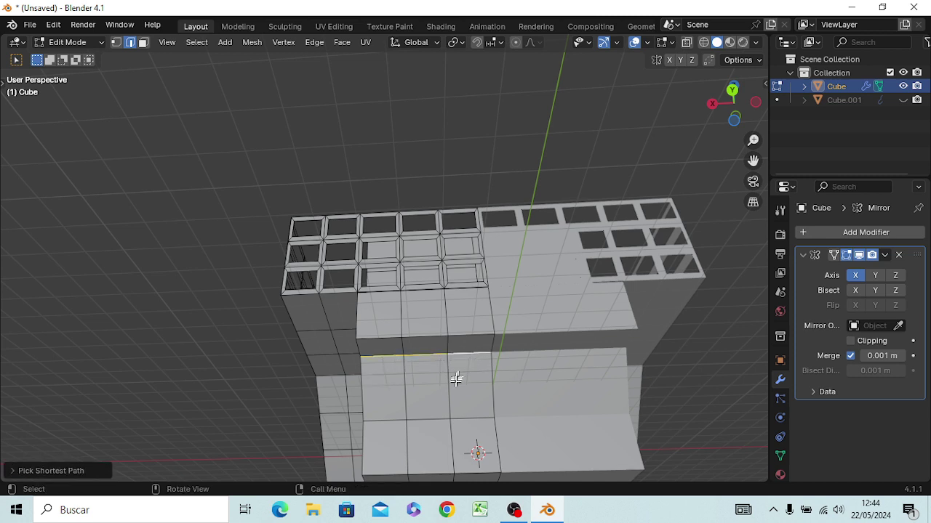
pyautogui.press('KP_3')
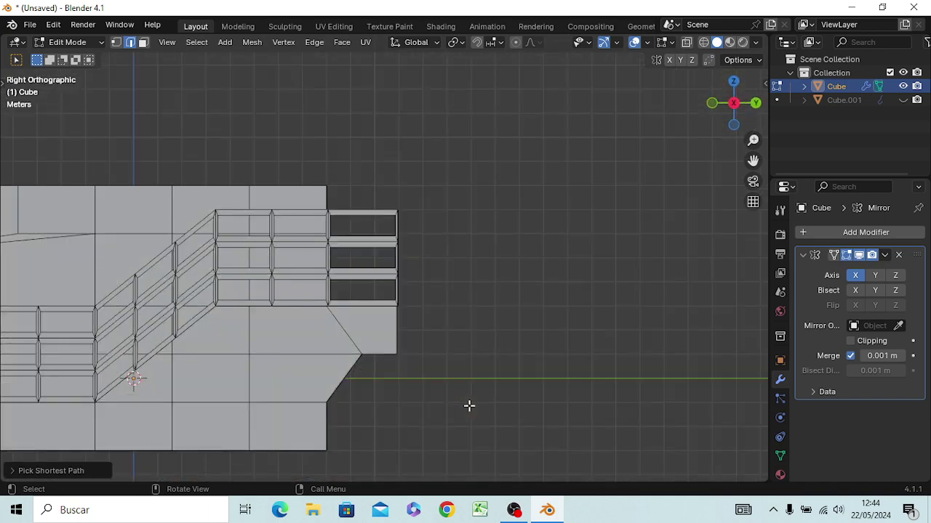
pyautogui.moveTo(476, 406); pyautogui.dragTo(404, 374, button='middle')
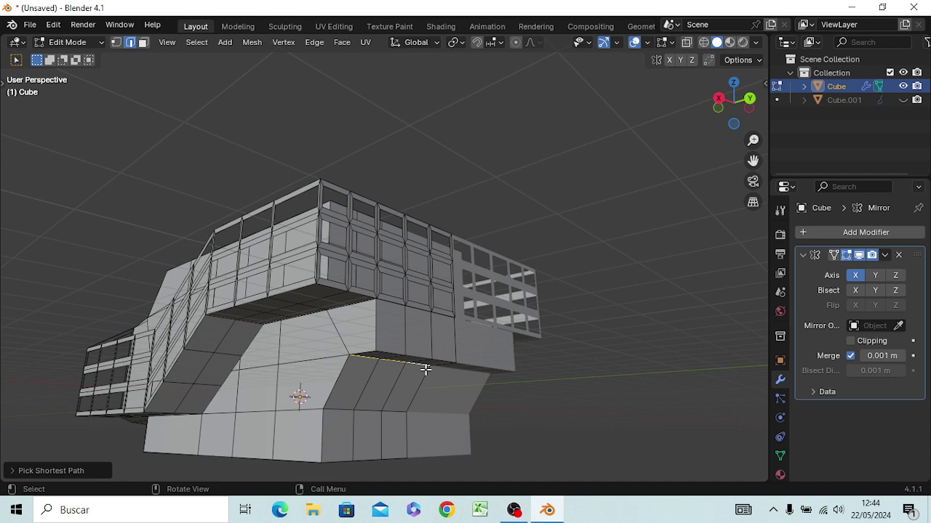
# Bevel the crease edge row into a rounded sweep of 7 segments.
pyautogui.press('ctrl')
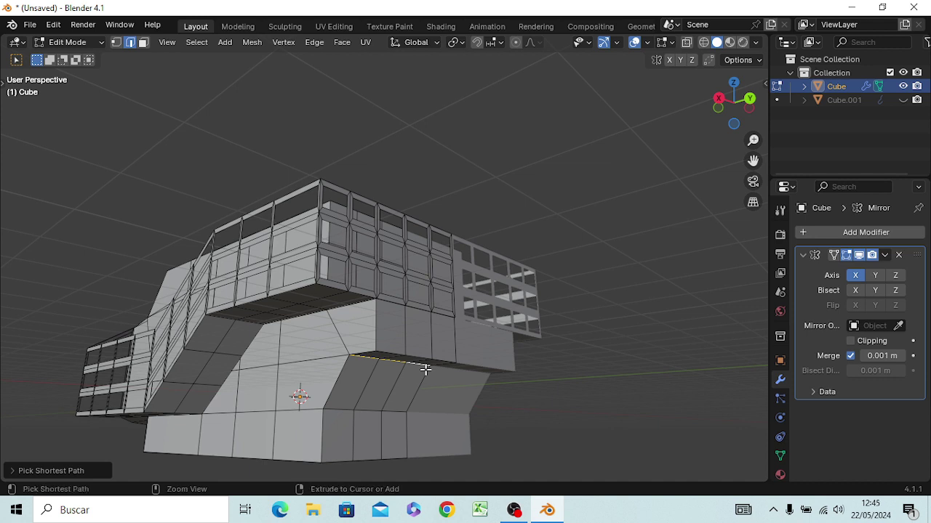
pyautogui.hotkey('ctrl', 'b')
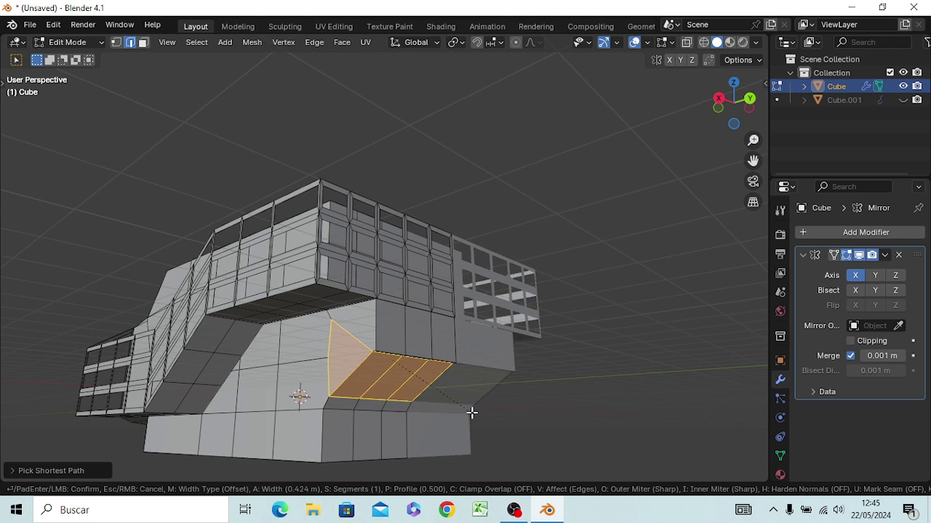
pyautogui.click(466, 411)
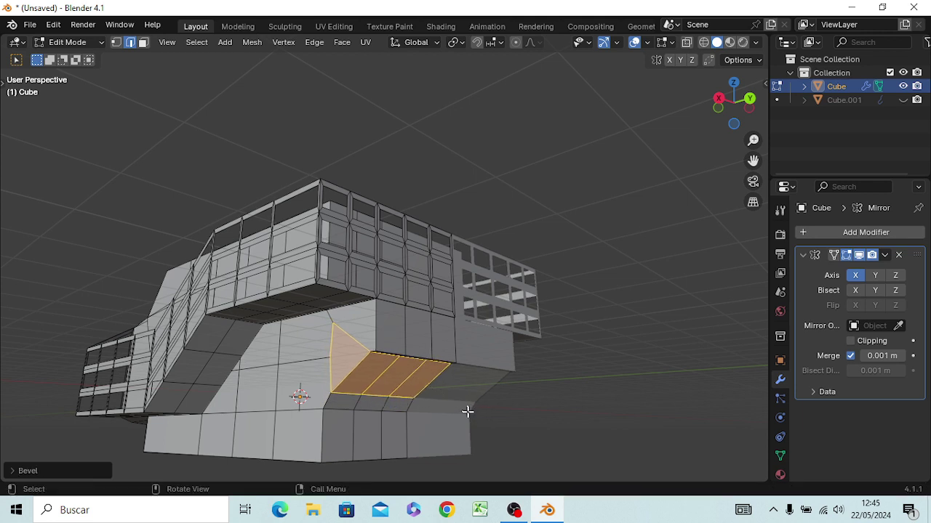
pyautogui.hotkey('ctrl', 'z')
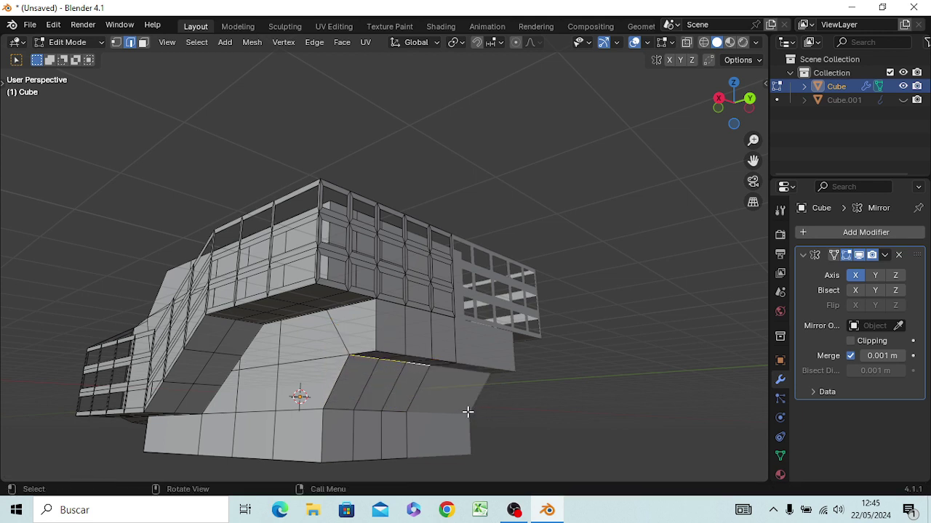
pyautogui.press('ctrl')
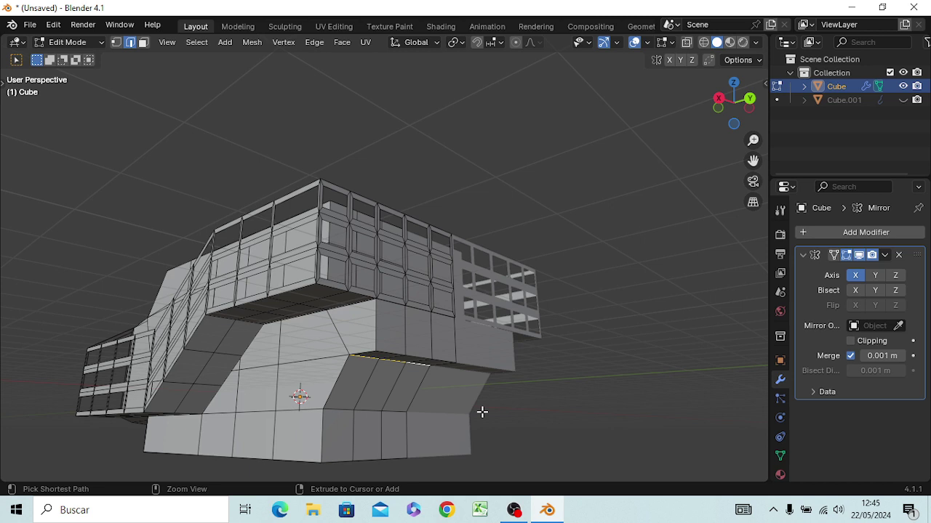
pyautogui.hotkey('ctrl', 'b')
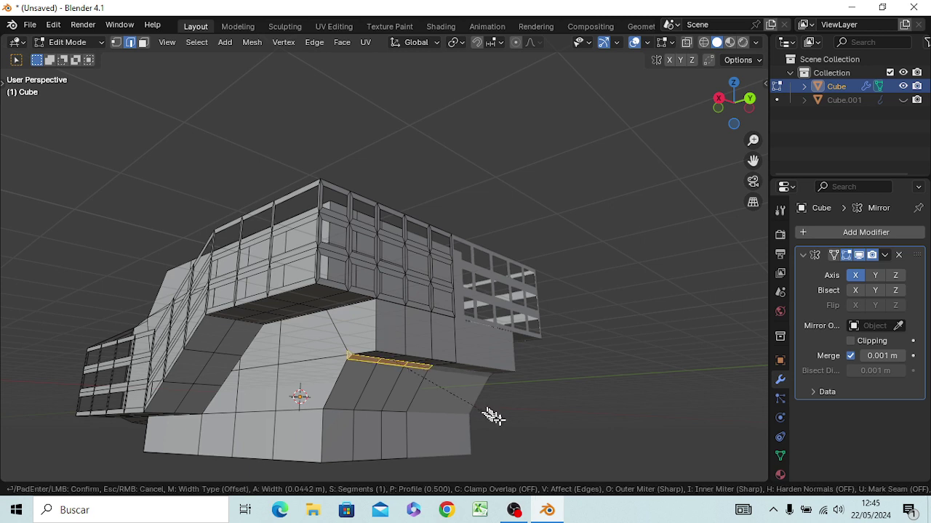
pyautogui.click(535, 447)
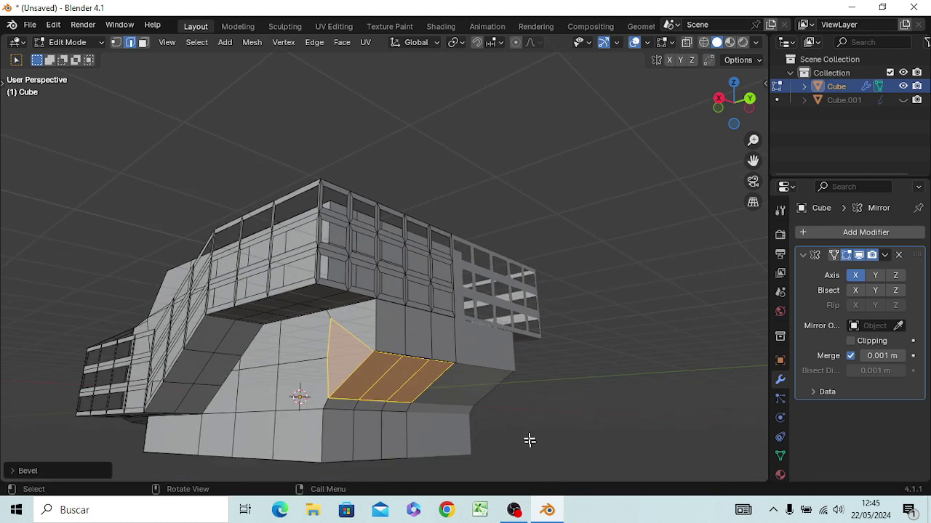
pyautogui.hotkey('ctrl', 'z')
pyautogui.hotkey('ctrl', 'b')
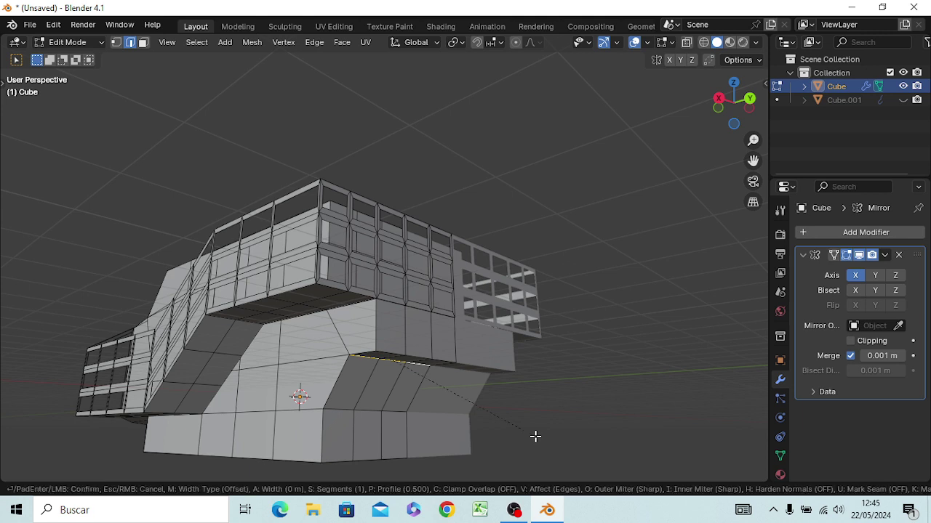
pyautogui.scroll(2, 564, 456)
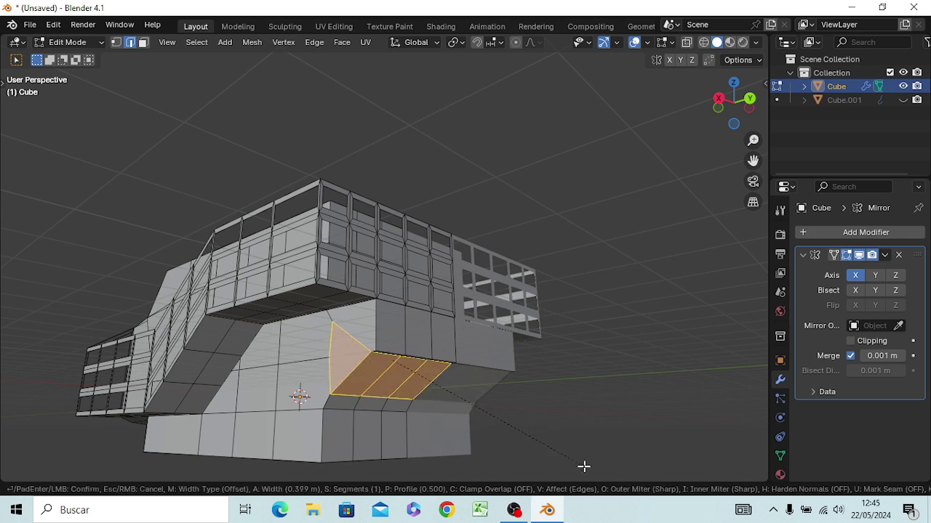
pyautogui.scroll(2, 583, 463)
pyautogui.scroll(1, 582, 461)
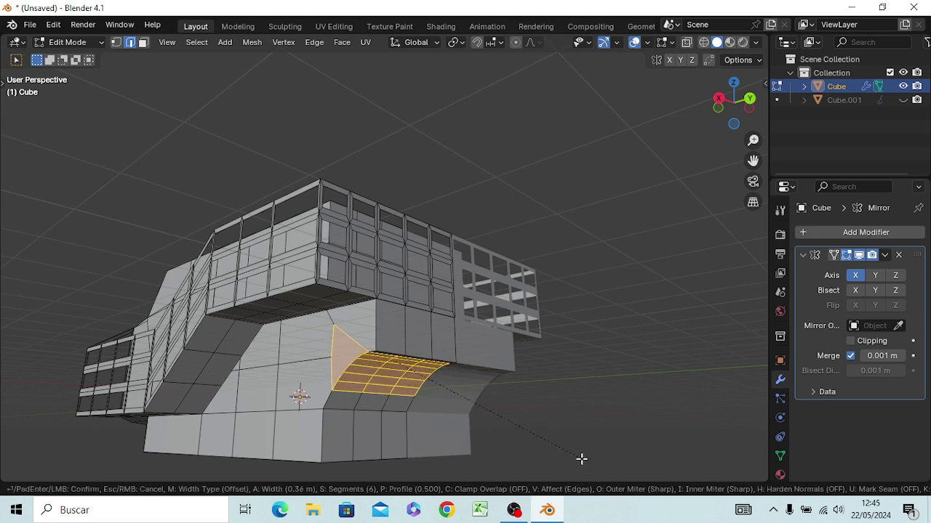
pyautogui.scroll(1, 581, 459)
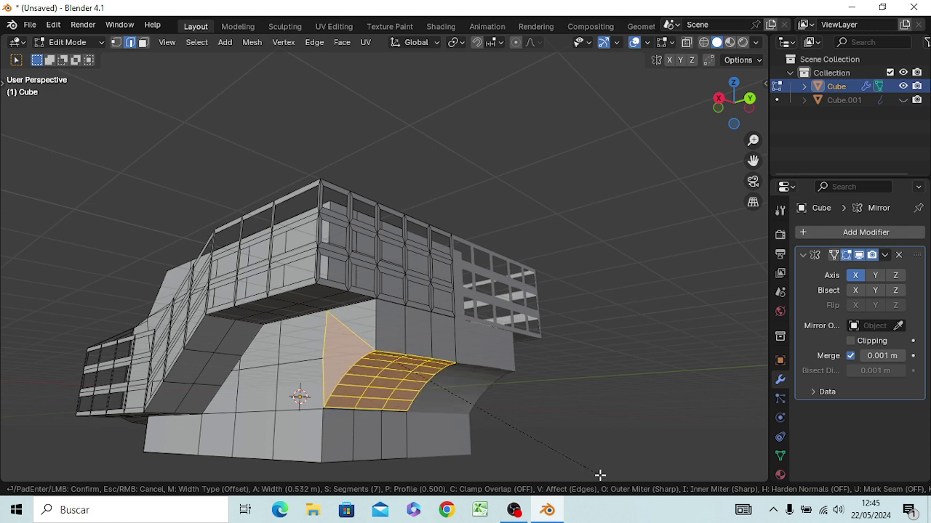
pyautogui.click(589, 459)
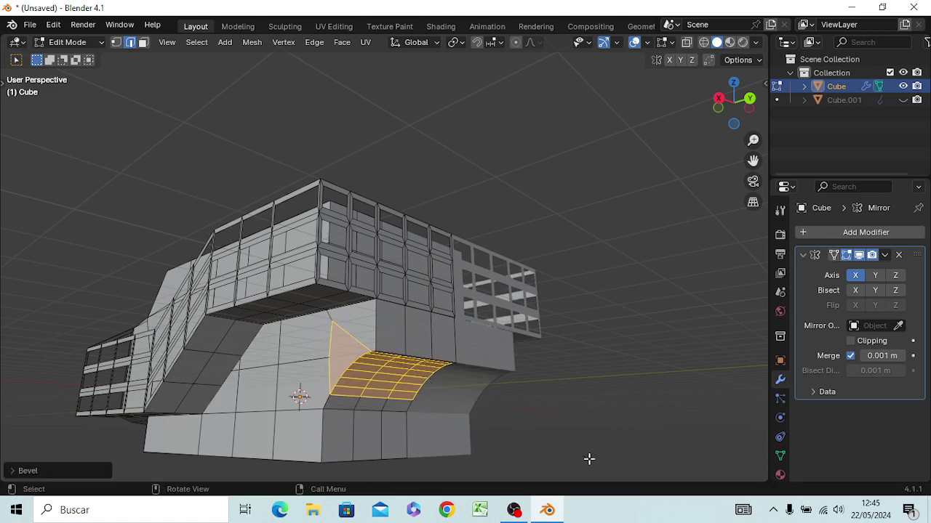
# Inspect the rounded bevel and select the two edges beside the arch.
pyautogui.moveTo(589, 456); pyautogui.dragTo(463, 407, button='middle')
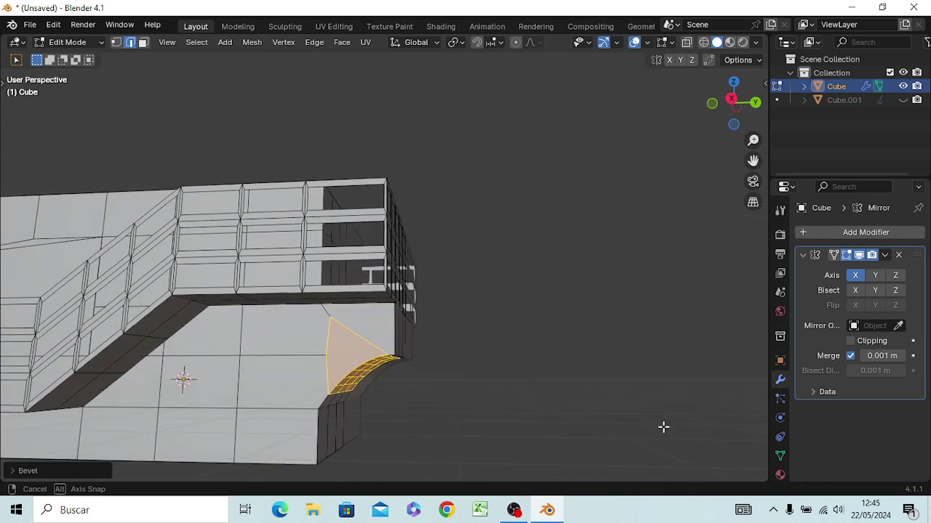
pyautogui.moveTo(385, 434)
pyautogui.mouseDown(button='middle')
pyautogui.moveTo(344, 423)
pyautogui.moveTo(345, 409)
pyautogui.mouseUp(button='middle')
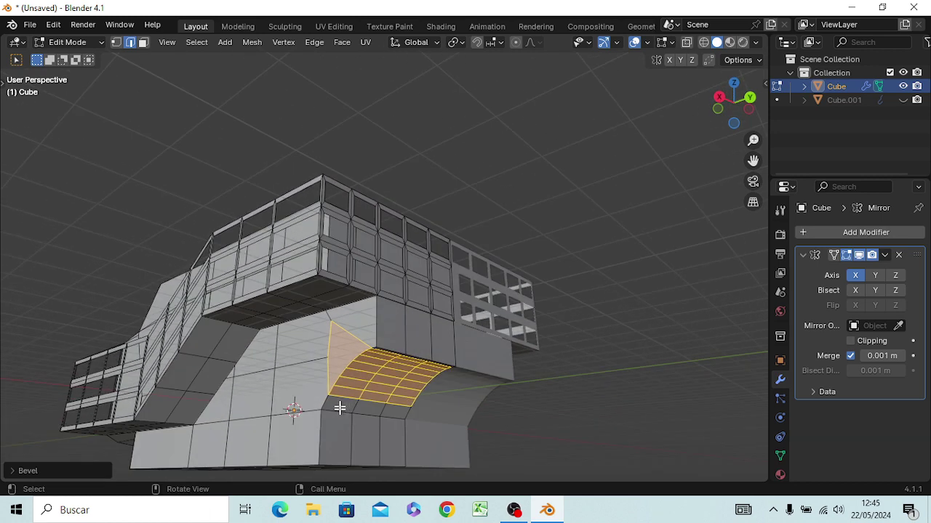
pyautogui.click(342, 411)
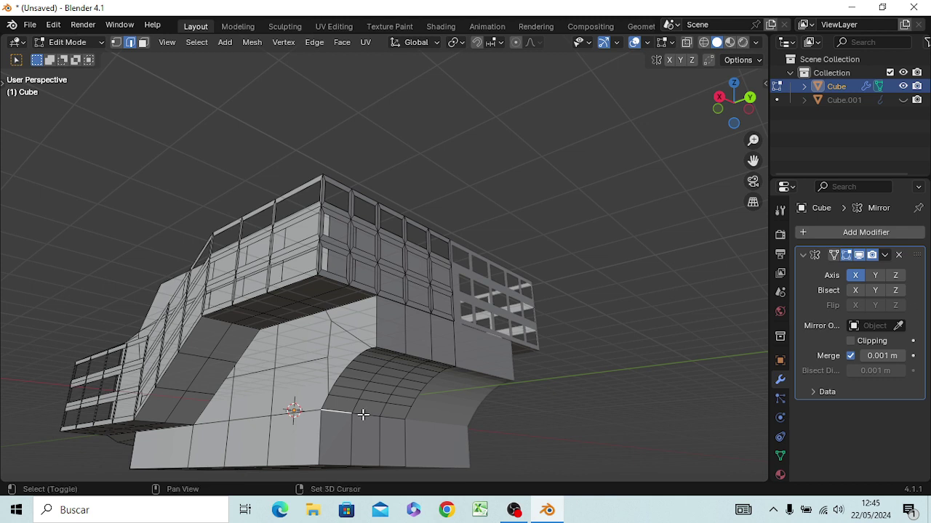
pyautogui.keyDown('shift'); pyautogui.click(384, 416); pyautogui.keyUp('shift')
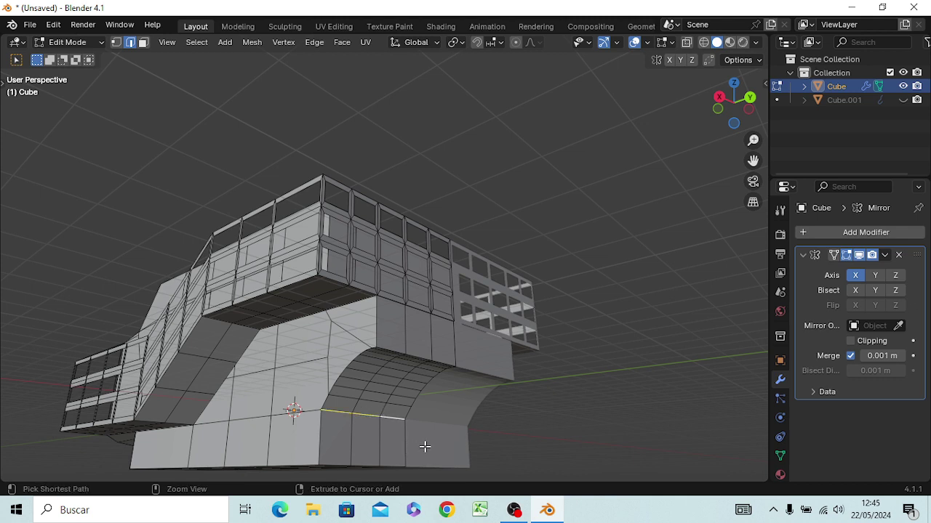
# Bevel the two edges beside the arch into a seven-segment rounded band and inspect it.
pyautogui.hotkey('ctrl', 'b')
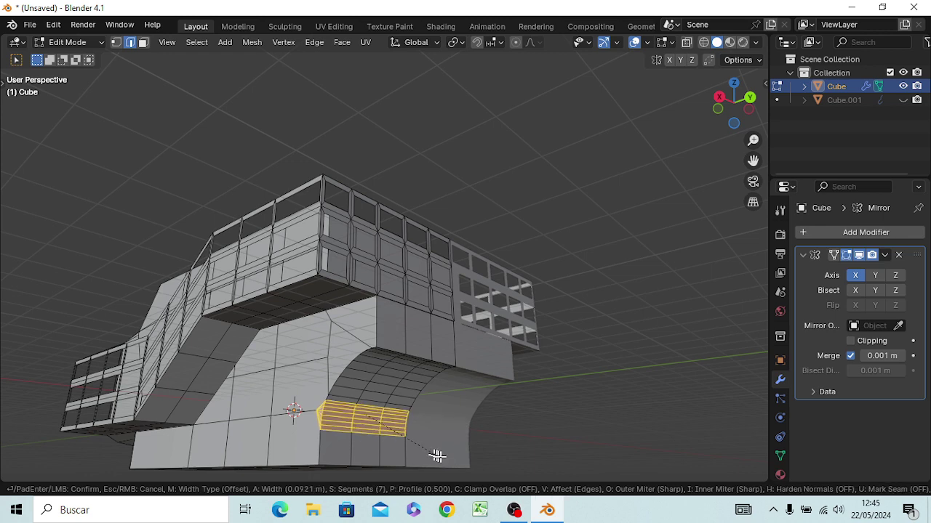
pyautogui.click(439, 456)
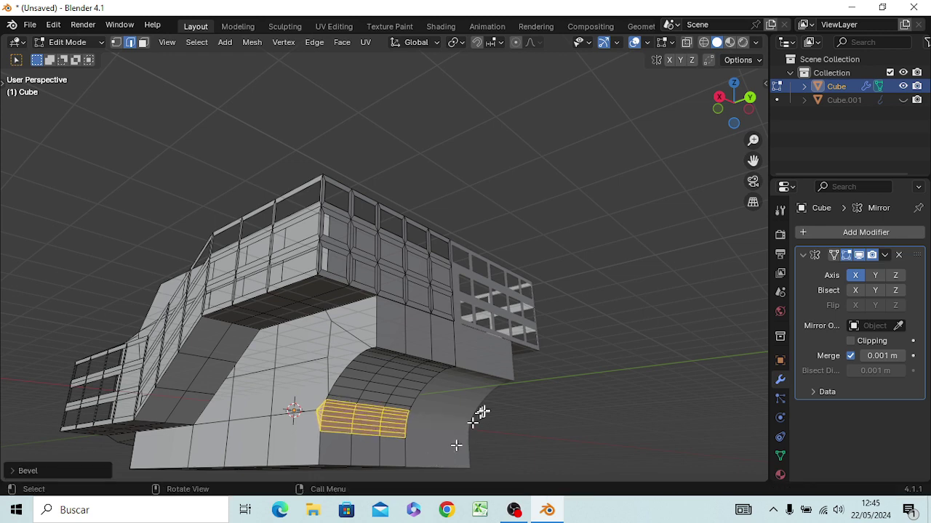
pyautogui.moveTo(453, 443); pyautogui.dragTo(574, 443, button='middle')
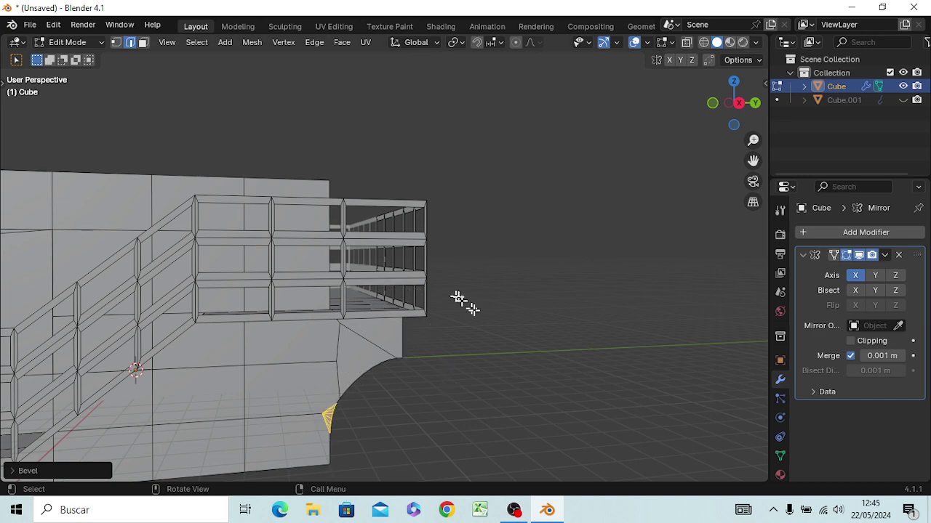
pyautogui.moveTo(469, 320)
pyautogui.mouseDown(button='middle')
pyautogui.moveTo(420, 235)
pyautogui.moveTo(550, 356)
pyautogui.moveTo(499, 395)
pyautogui.moveTo(332, 415)
pyautogui.moveTo(305, 298)
pyautogui.moveTo(376, 342)
pyautogui.moveTo(538, 312)
pyautogui.mouseUp(button='middle')
pyautogui.scroll(-5, 538, 311)
pyautogui.scroll(2, 383, 322)
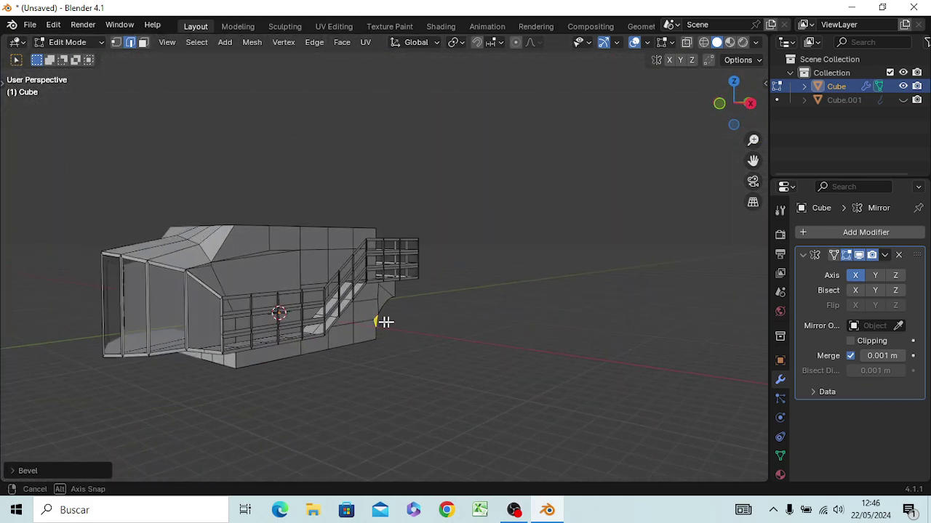
pyautogui.moveTo(383, 322)
pyautogui.mouseDown(button='middle')
pyautogui.moveTo(476, 326)
pyautogui.moveTo(461, 298)
pyautogui.moveTo(415, 291)
pyautogui.moveTo(342, 308)
pyautogui.moveTo(440, 368)
pyautogui.moveTo(499, 305)
pyautogui.moveTo(465, 308)
pyautogui.moveTo(457, 324)
pyautogui.moveTo(424, 338)
pyautogui.moveTo(370, 322)
pyautogui.moveTo(317, 353)
pyautogui.mouseUp(button='middle')
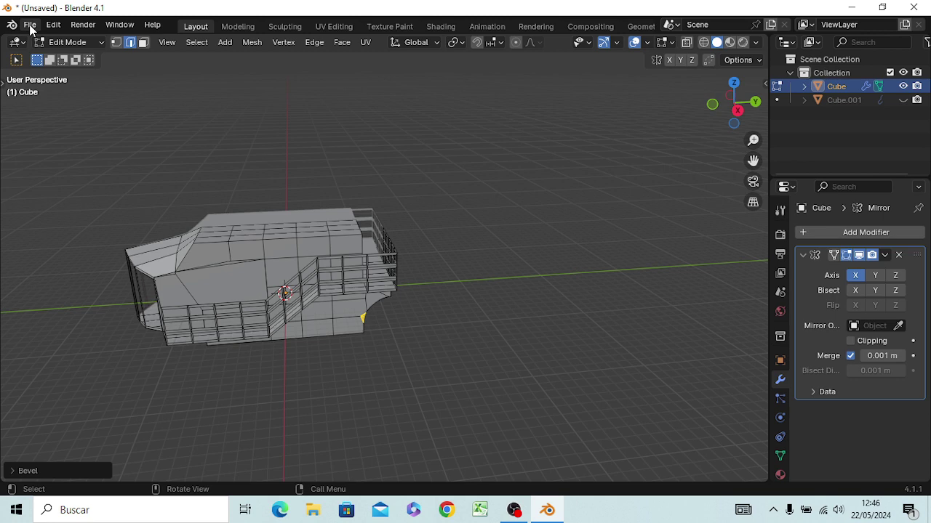
# Save the project as AlvaroMHawPISpeeder.blend in the Documents folder.
pyautogui.click(30, 26)
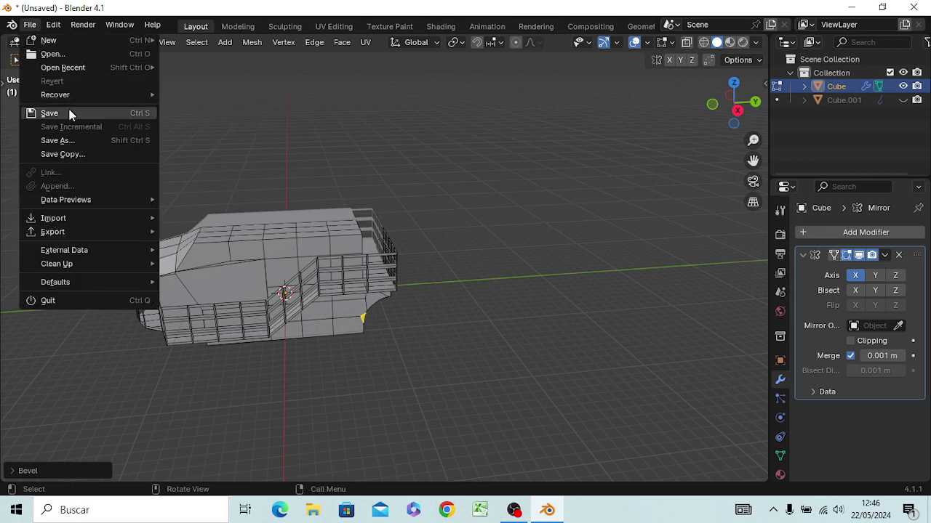
pyautogui.click(49, 114)
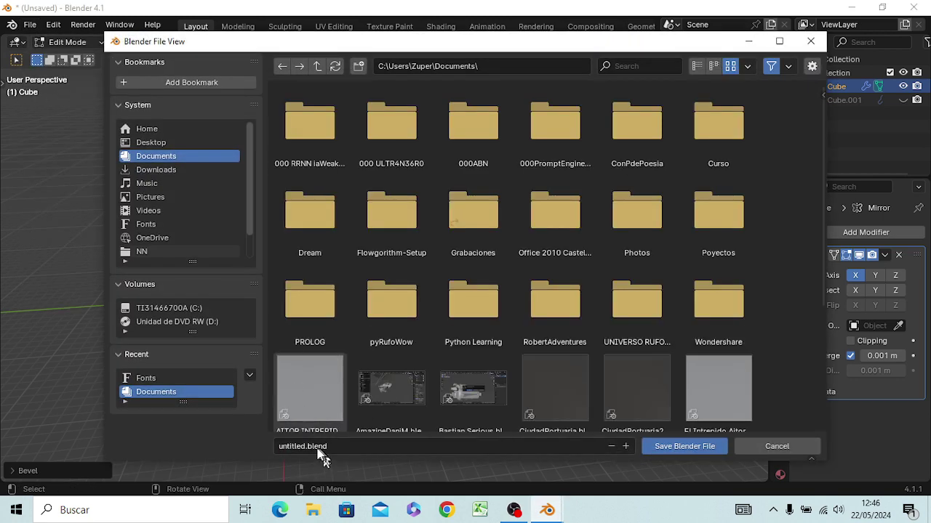
pyautogui.click(306, 446)
pyautogui.click(303, 448)
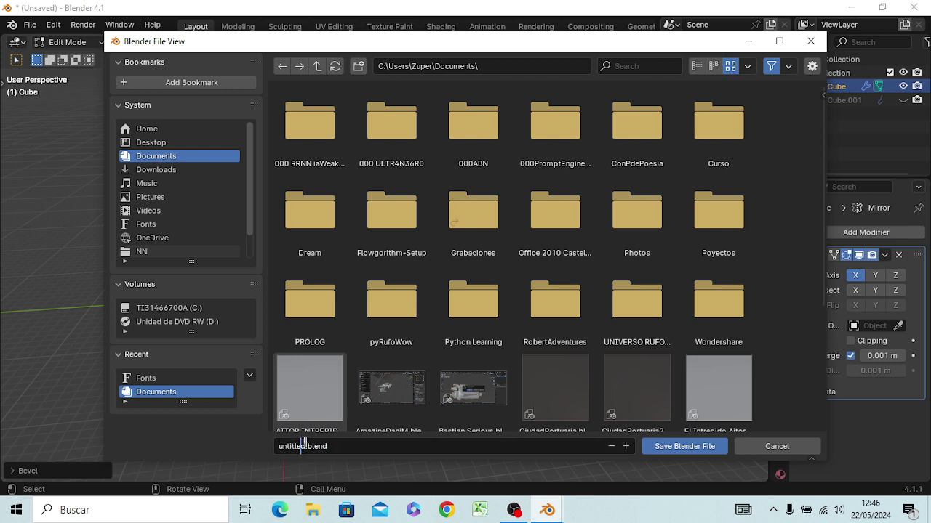
pyautogui.moveTo(302, 445); pyautogui.dragTo(268, 446)
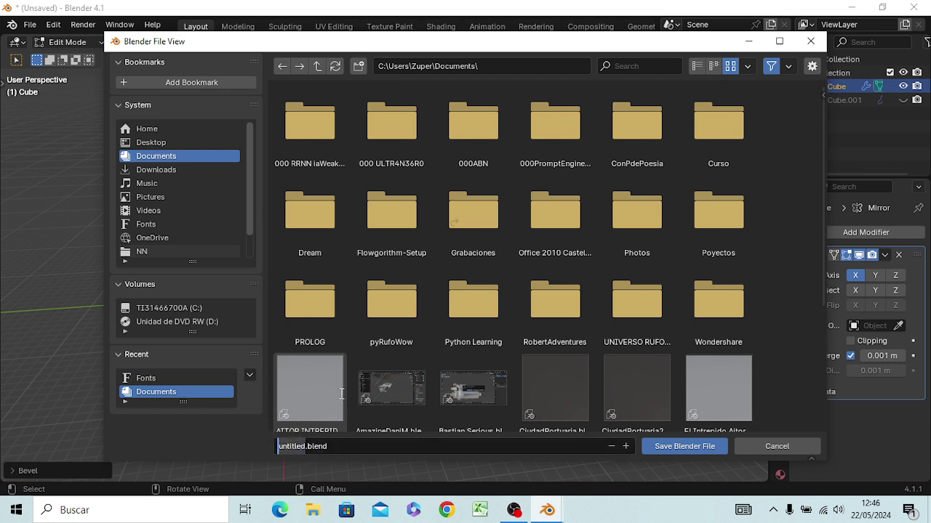
pyautogui.write('A')
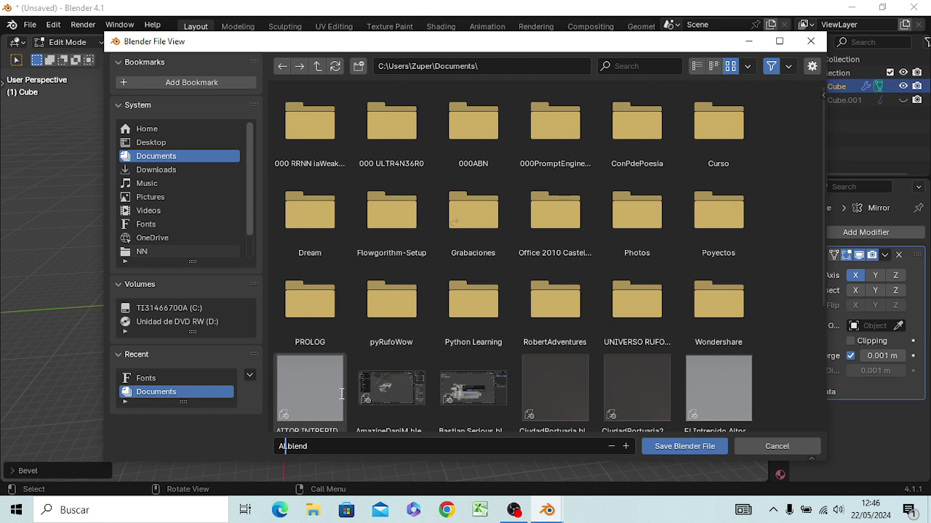
pyautogui.write('lvaro')
pyautogui.write('M')
pyautogui.write('Haw')
pyautogui.write('P')
pyautogui.write('IS')
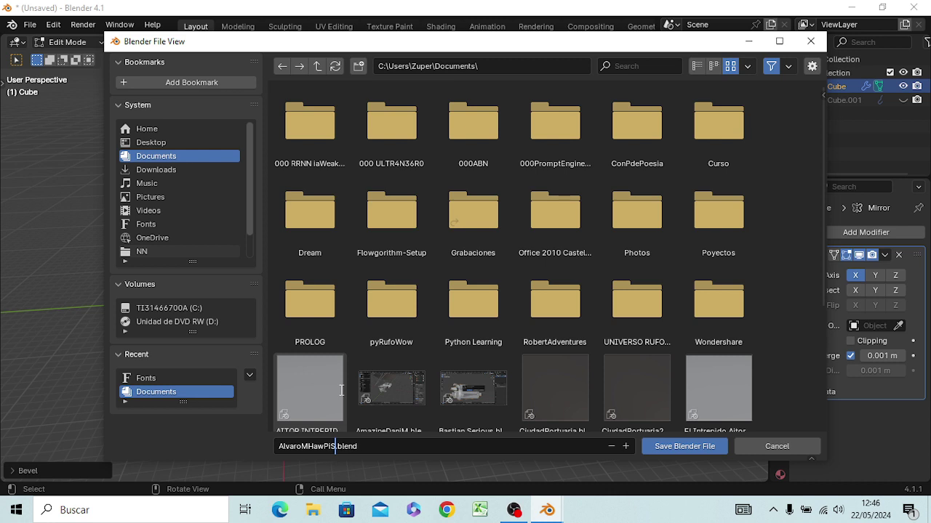
pyautogui.write('peeder')
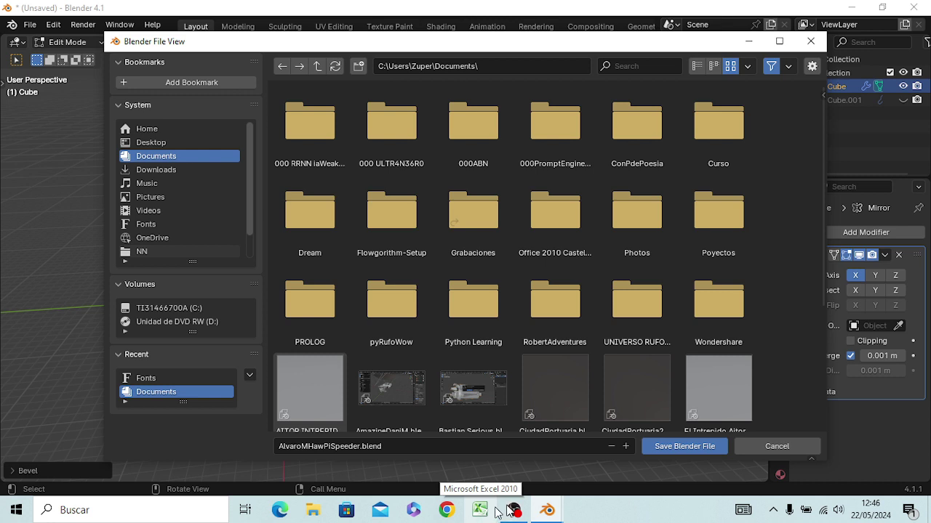
pyautogui.moveTo(309, 305)
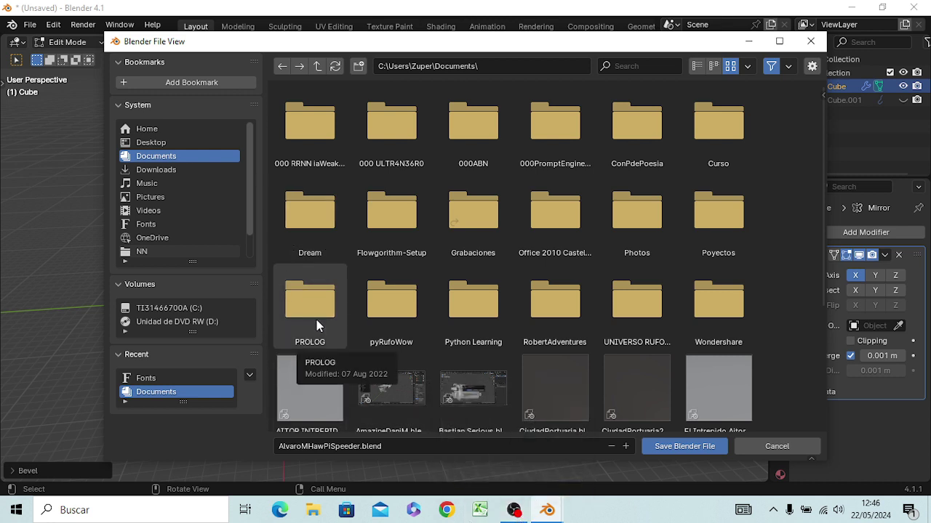
pyautogui.press('Return')
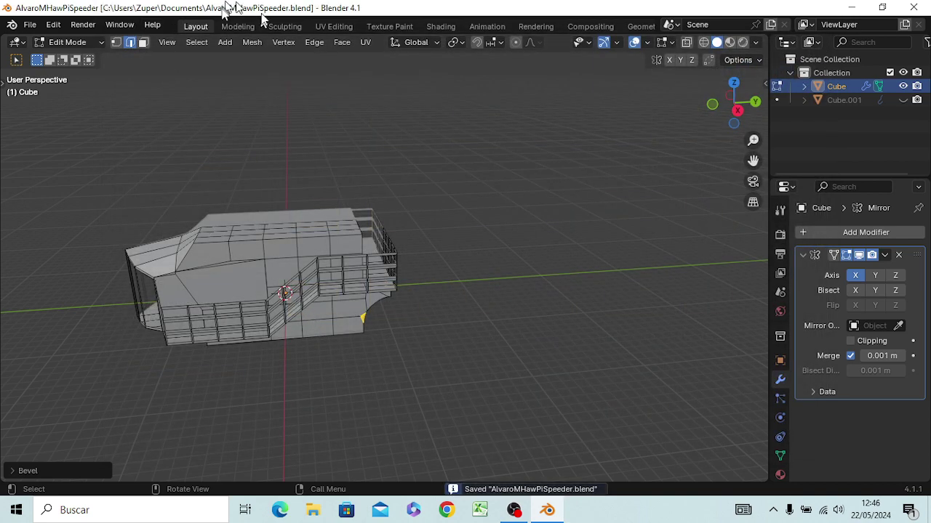
# Select a block of five adjacent faces on the building's upper roof.
pyautogui.moveTo(283, 274)
pyautogui.mouseDown(button='middle')
pyautogui.moveTo(408, 259)
pyautogui.moveTo(489, 264)
pyautogui.mouseUp(button='middle')
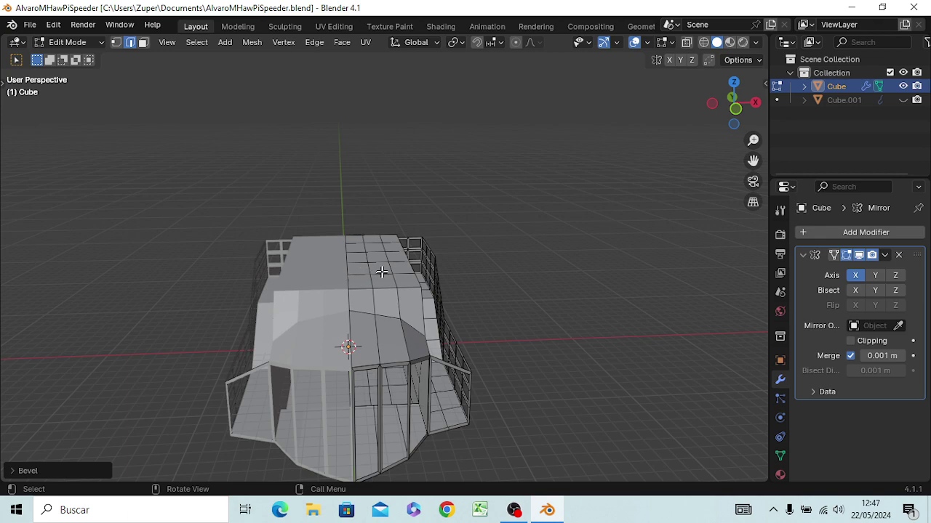
pyautogui.moveTo(354, 279)
pyautogui.mouseDown(button='middle')
pyautogui.moveTo(99, 277)
pyautogui.moveTo(211, 298)
pyautogui.moveTo(260, 270)
pyautogui.moveTo(278, 330)
pyautogui.mouseUp(button='middle')
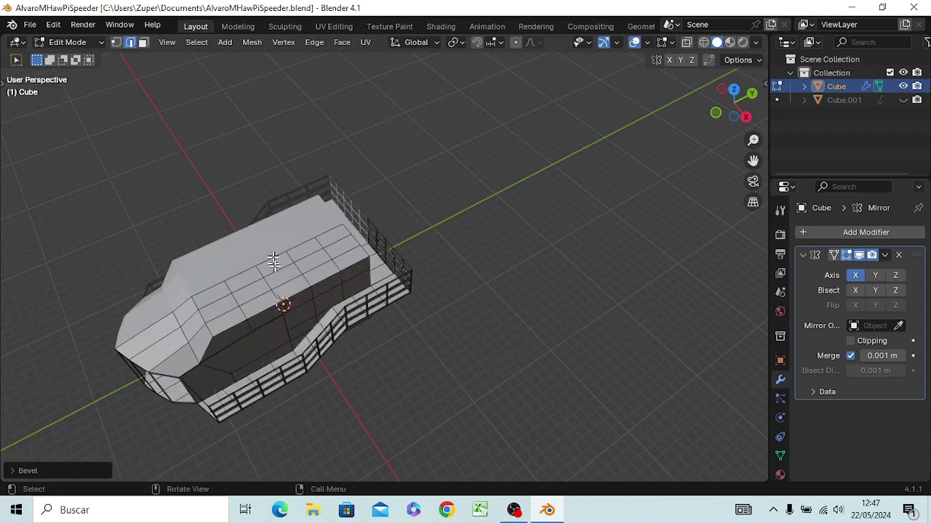
pyautogui.click(235, 281)
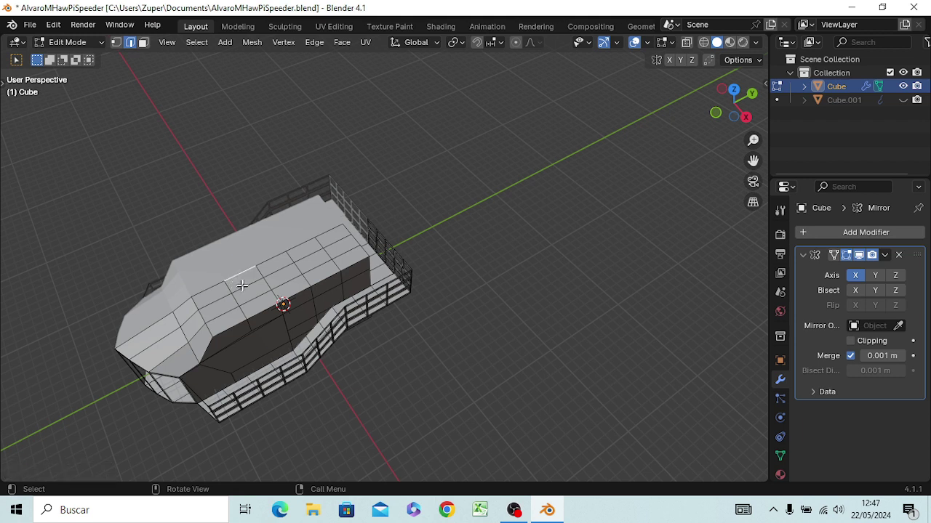
pyautogui.press('3')
pyautogui.click(215, 293)
pyautogui.keyDown('shift'); pyautogui.click(228, 323); pyautogui.keyUp('shift')
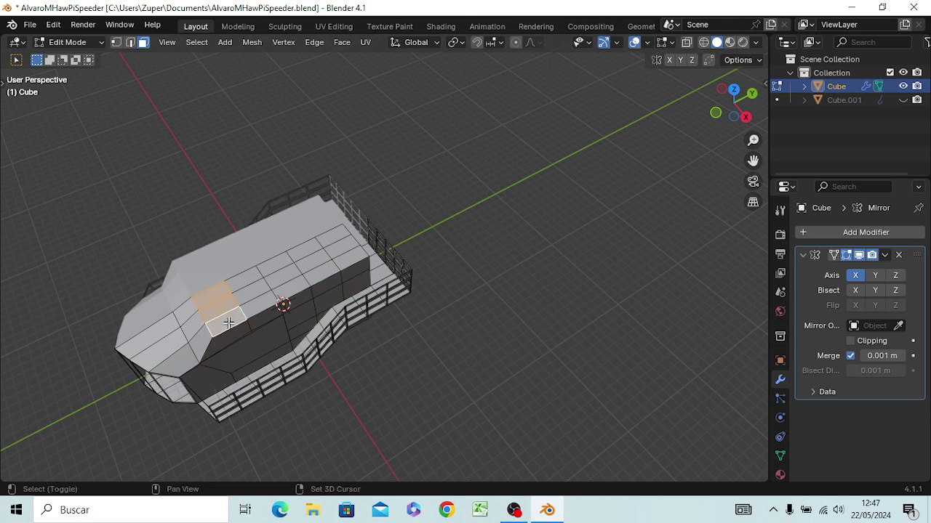
pyautogui.keyDown('shift'); pyautogui.click(245, 280); pyautogui.keyUp('shift')
pyautogui.keyDown('shift'); pyautogui.click(251, 298); pyautogui.keyUp('shift')
pyautogui.keyDown('shift'); pyautogui.click(255, 309); pyautogui.keyUp('shift')
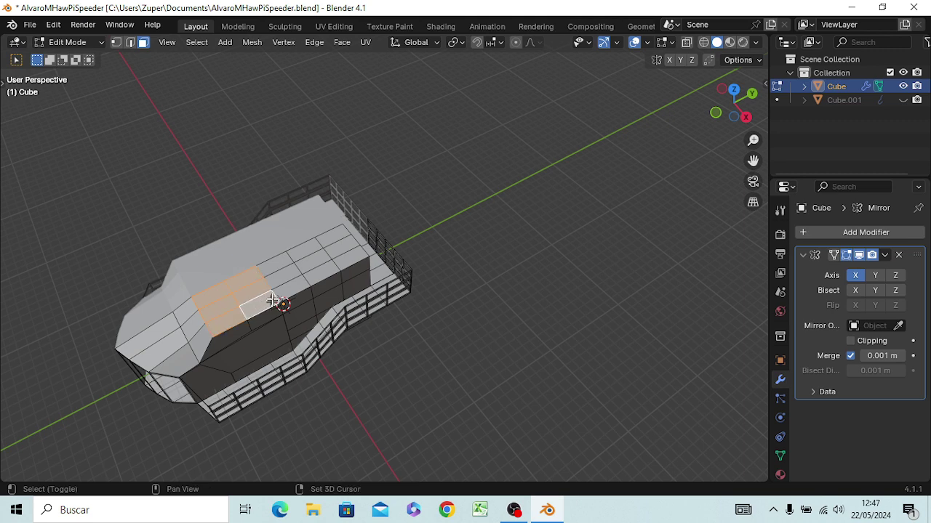
# From the right view, extrude the selected roof faces into a new region, then inspect it.
pyautogui.press('KP_3')
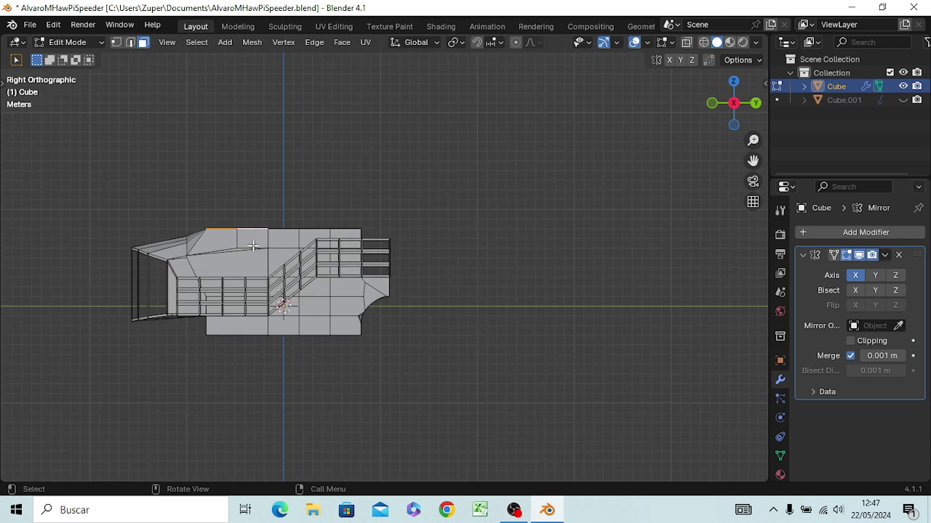
pyautogui.press('e')
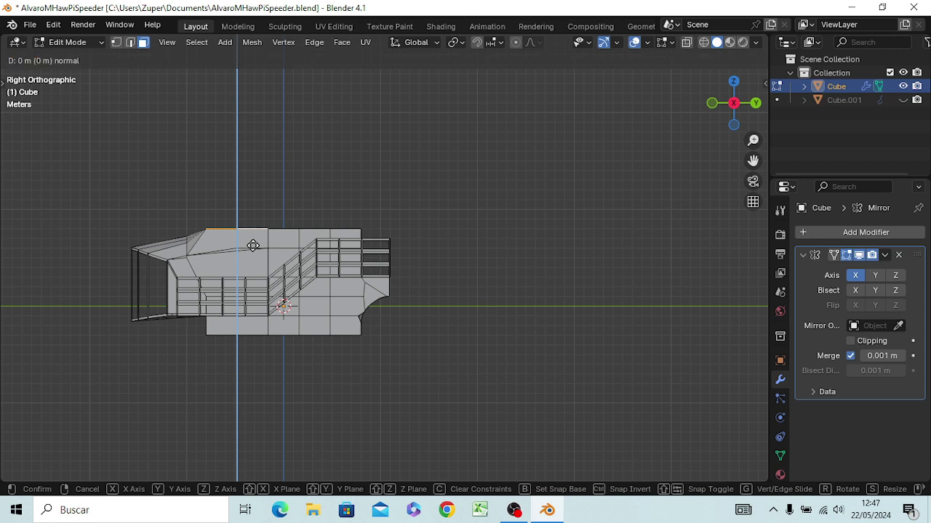
pyautogui.click(253, 245)
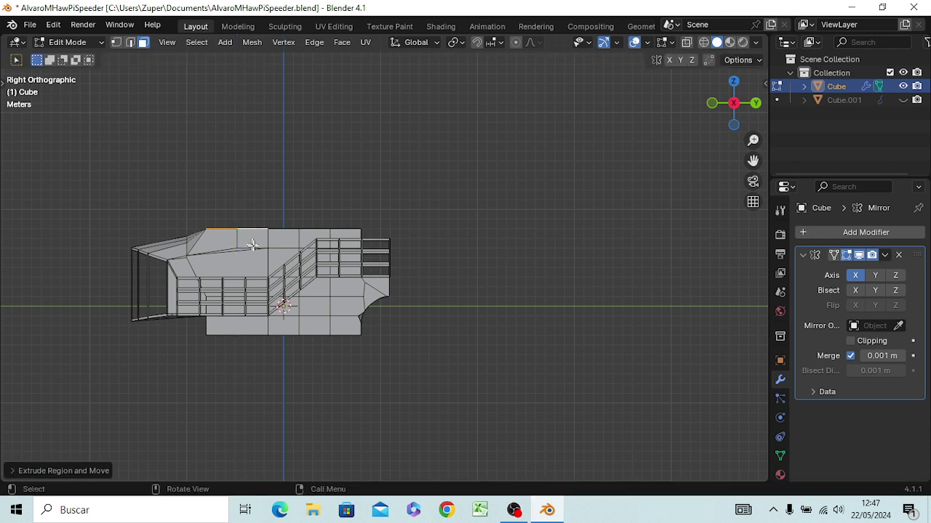
pyautogui.moveTo(258, 247)
pyautogui.mouseDown(button='middle')
pyautogui.moveTo(299, 377)
pyautogui.moveTo(366, 440)
pyautogui.moveTo(409, 405)
pyautogui.moveTo(391, 383)
pyautogui.mouseUp(button='middle')
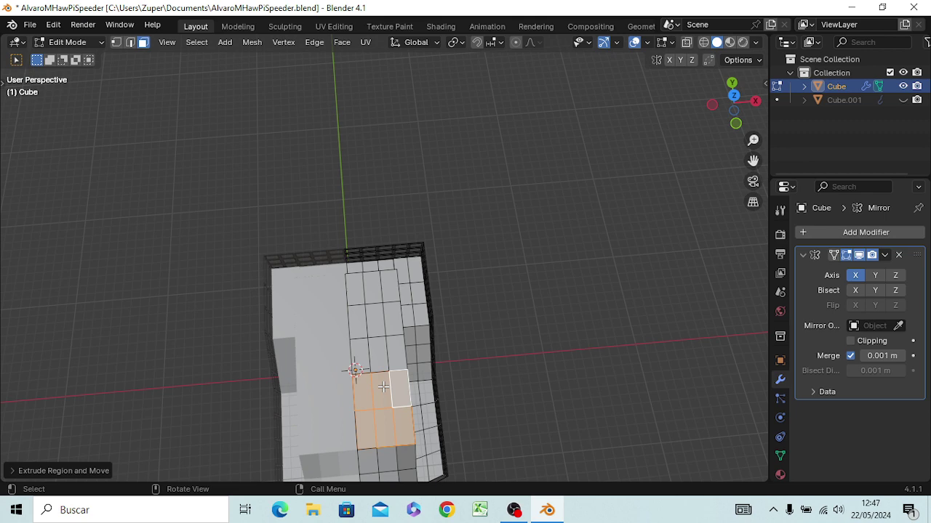
pyautogui.scroll(3, 383, 387)
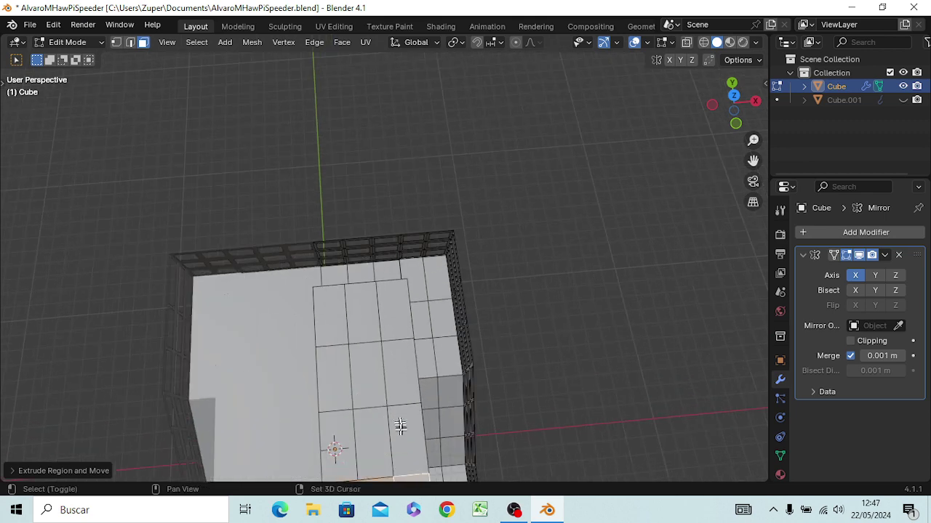
pyautogui.keyDown('shift'); pyautogui.moveTo(401, 432); pyautogui.dragTo(385, 235, button='middle'); pyautogui.keyUp('shift')
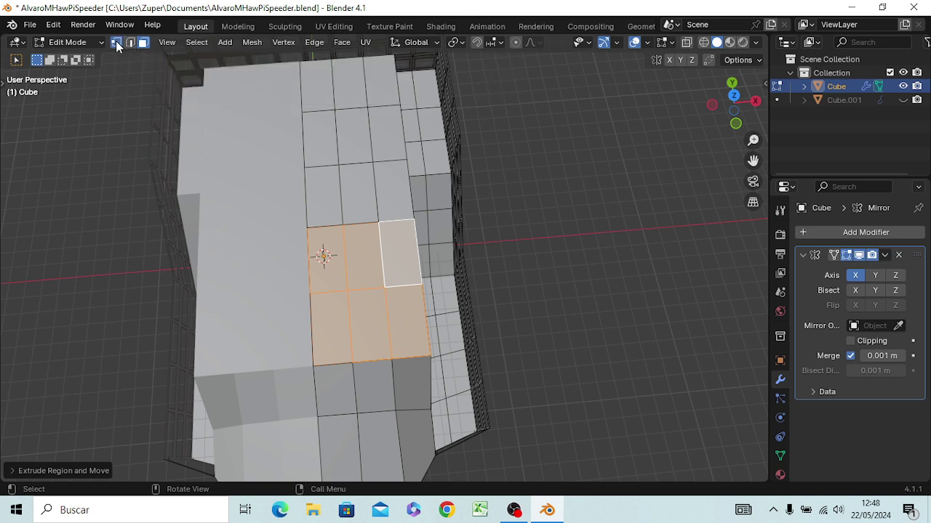
# In vertex select mode, delete two stray vertices on the roof grid inside the opening.
pyautogui.click(116, 42)
pyautogui.click(618, 269)
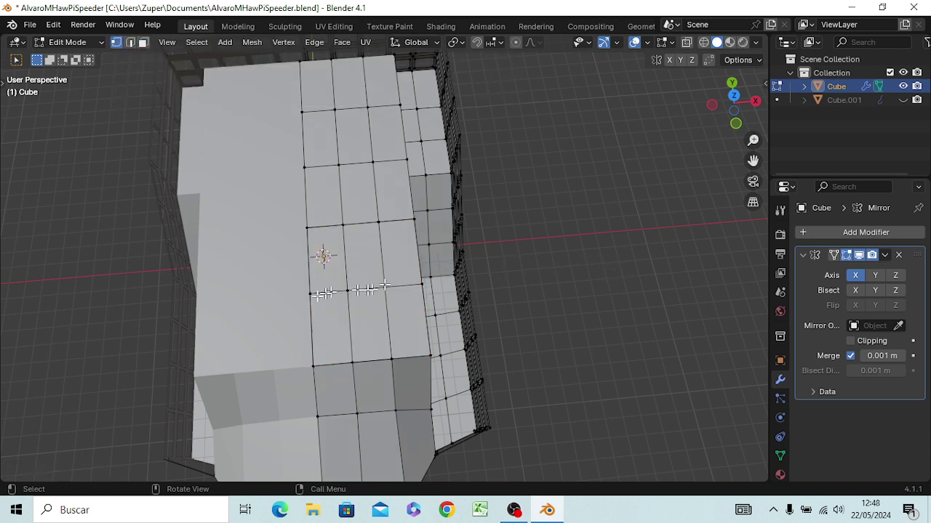
pyautogui.click(348, 290)
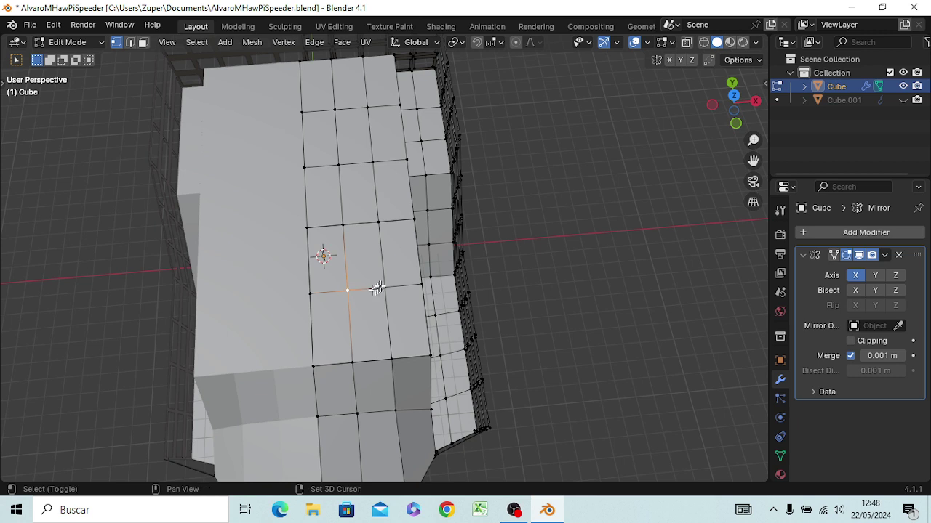
pyautogui.keyDown('shift'); pyautogui.click(385, 288); pyautogui.keyUp('shift')
pyautogui.press('x')
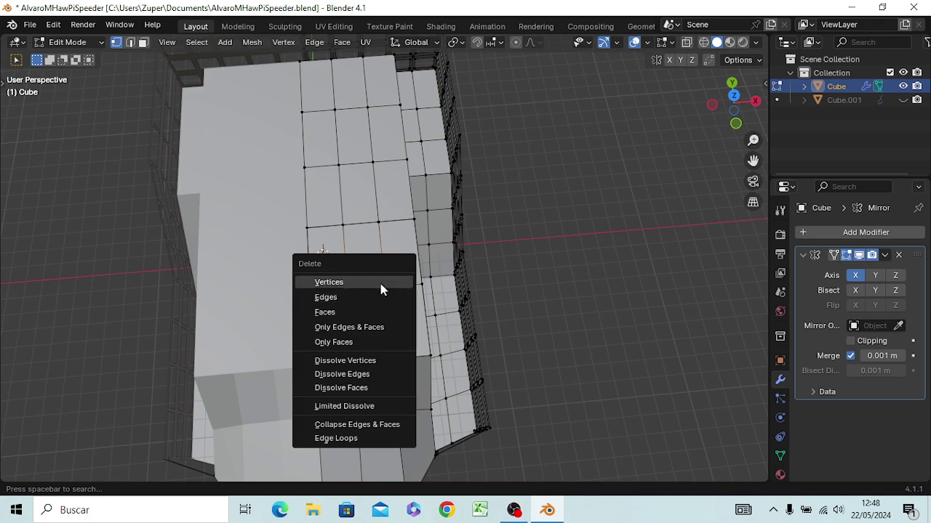
pyautogui.click(381, 284)
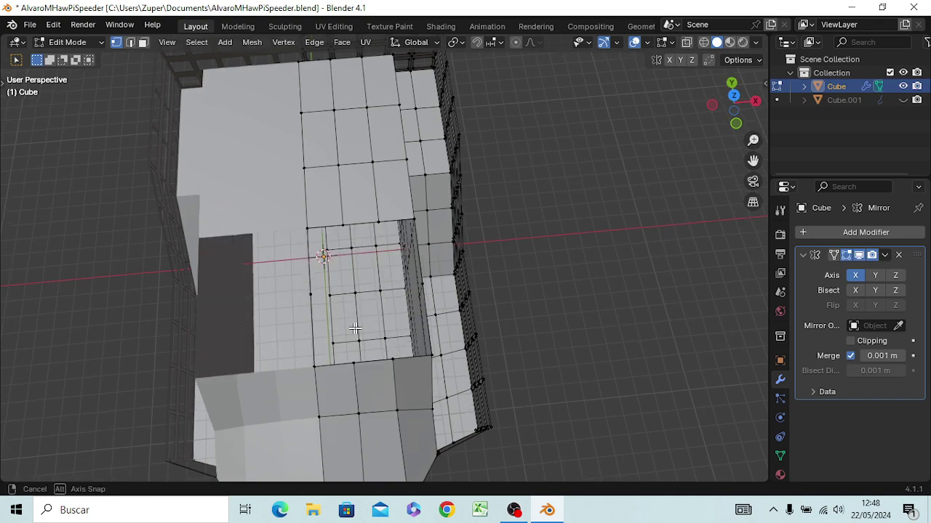
# Delete the remaining leftover vertices in the roof opening, checking it from several angles.
pyautogui.moveTo(382, 327)
pyautogui.mouseDown(button='middle')
pyautogui.moveTo(327, 258)
pyautogui.moveTo(353, 327)
pyautogui.mouseUp(button='middle')
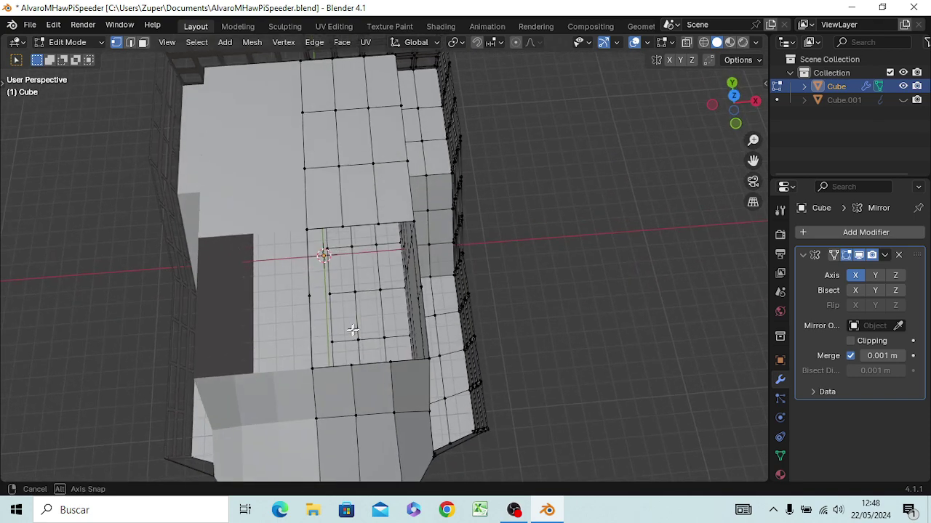
pyautogui.keyDown('shift'); pyautogui.click(309, 296); pyautogui.keyUp('shift')
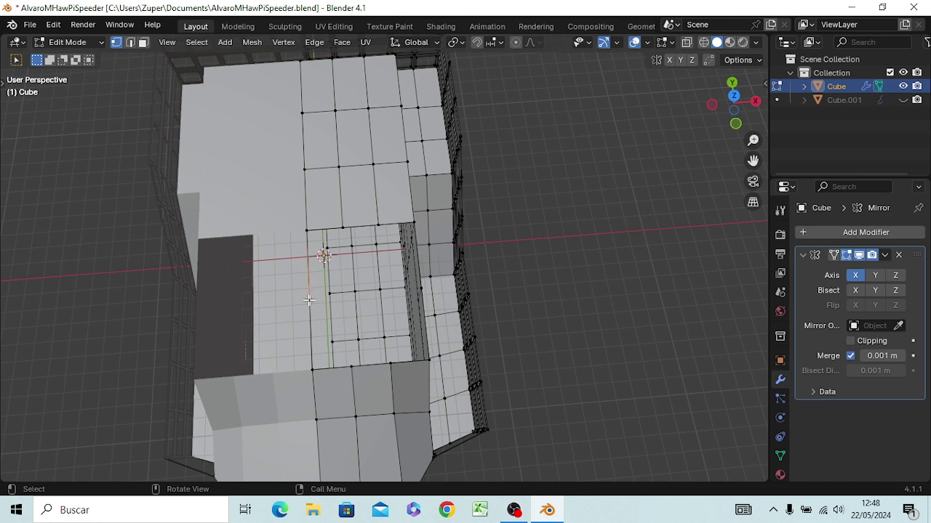
pyautogui.press('x')
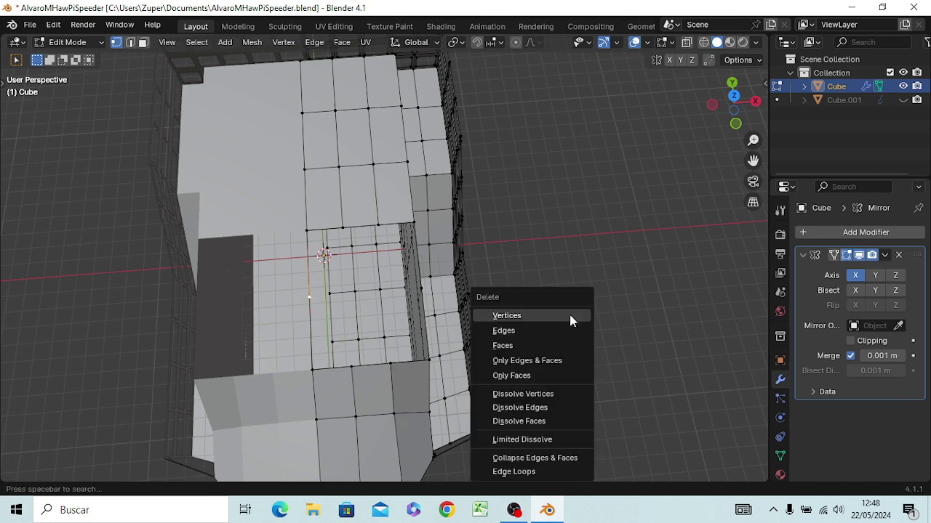
pyautogui.click(570, 320)
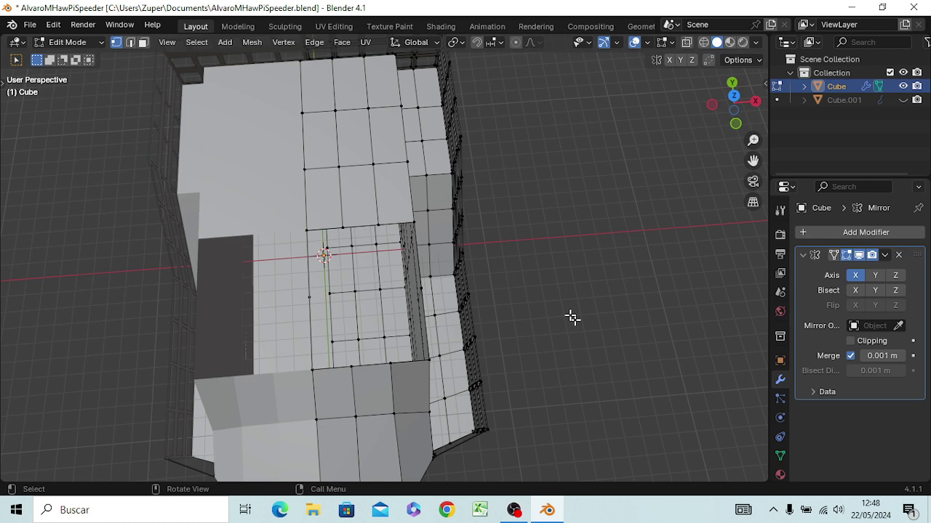
pyautogui.moveTo(386, 322); pyautogui.dragTo(351, 315, button='middle')
pyautogui.click(291, 251)
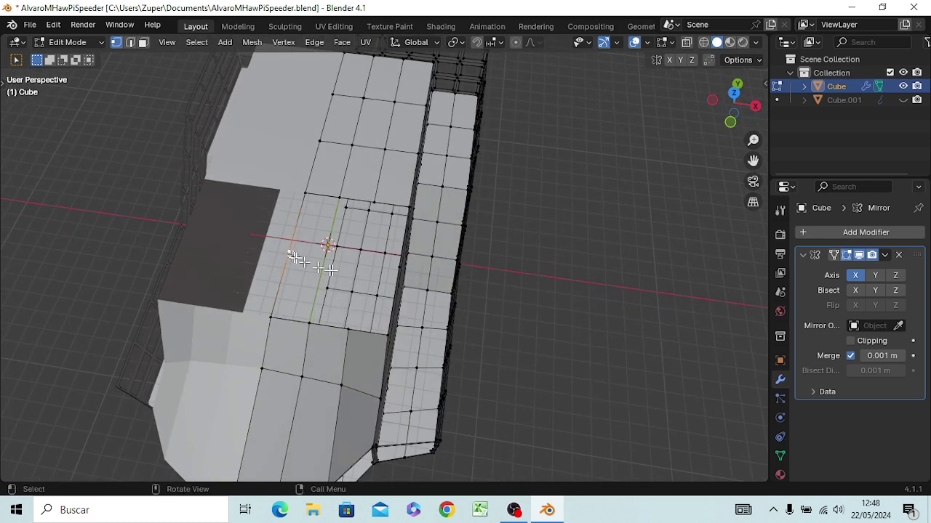
pyautogui.press('x')
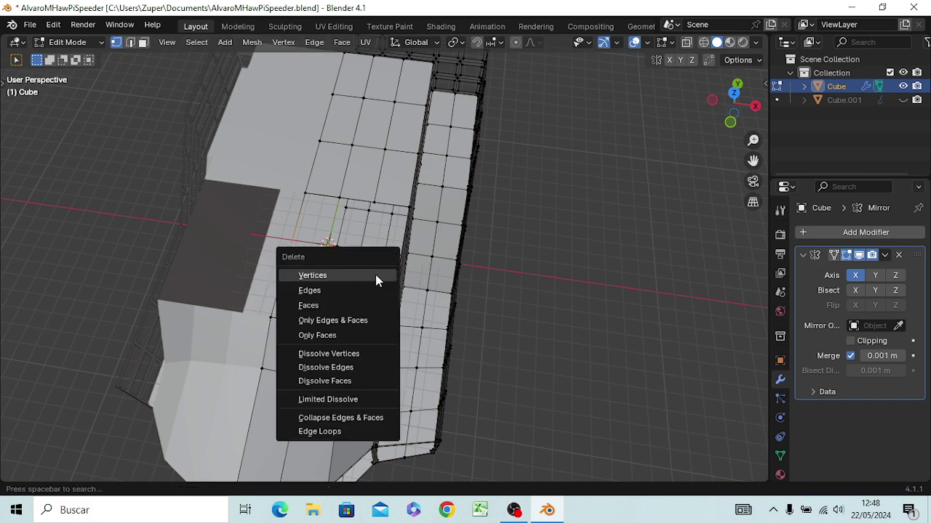
pyautogui.click(375, 275)
pyautogui.moveTo(399, 263)
pyautogui.mouseDown(button='middle')
pyautogui.moveTo(423, 183)
pyautogui.moveTo(415, 244)
pyautogui.mouseUp(button='middle')
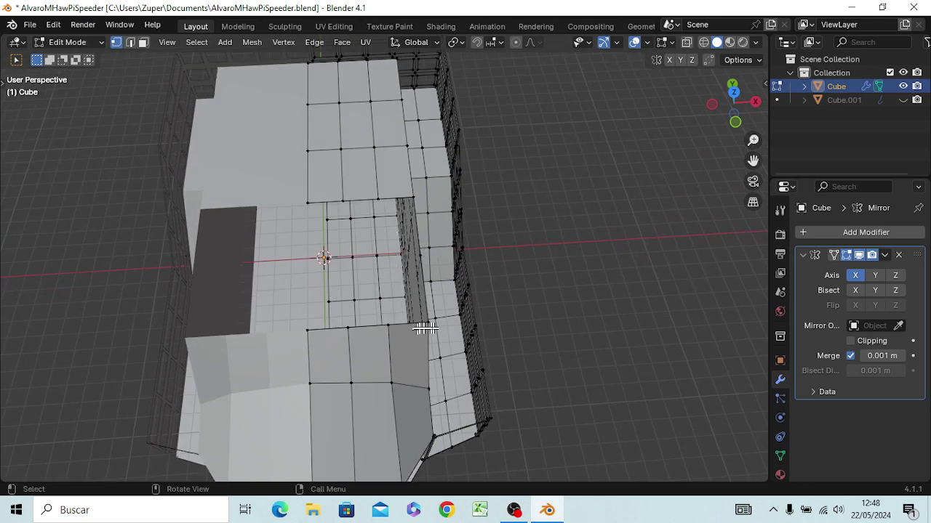
pyautogui.keyDown('shift'); pyautogui.click(426, 320); pyautogui.keyUp('shift')
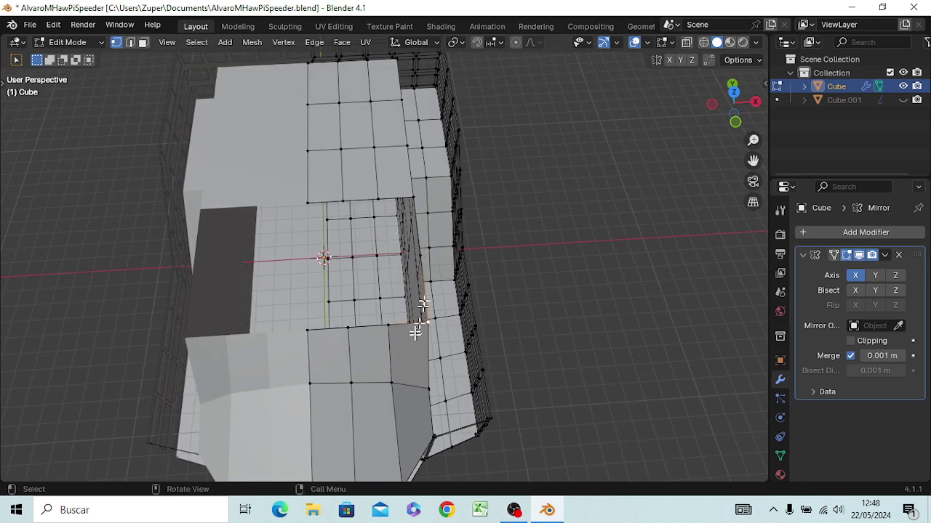
# Select the four corner vertices of the roof opening and fill them with one face.
pyautogui.keyDown('shift'); pyautogui.click(411, 198); pyautogui.keyUp('shift')
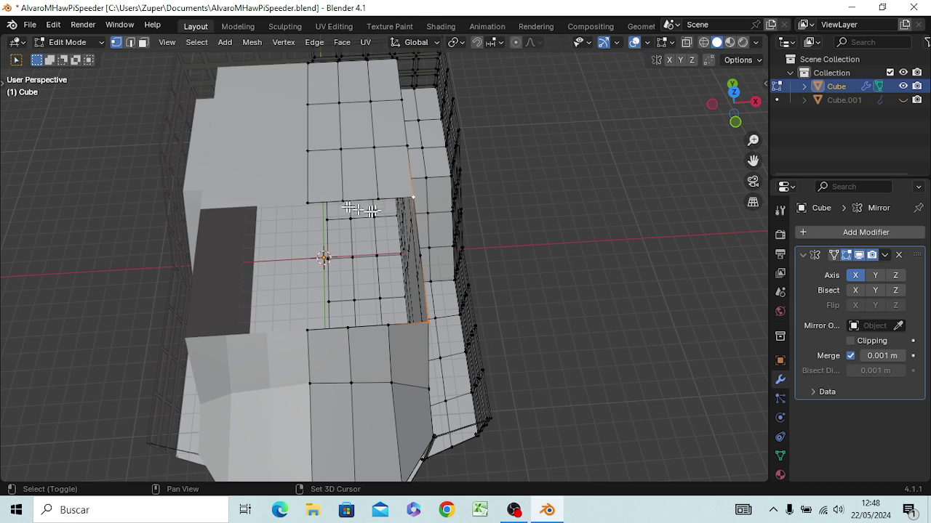
pyautogui.keyDown('shift'); pyautogui.click(308, 203); pyautogui.keyUp('shift')
pyautogui.keyDown('shift'); pyautogui.click(307, 331); pyautogui.keyUp('shift')
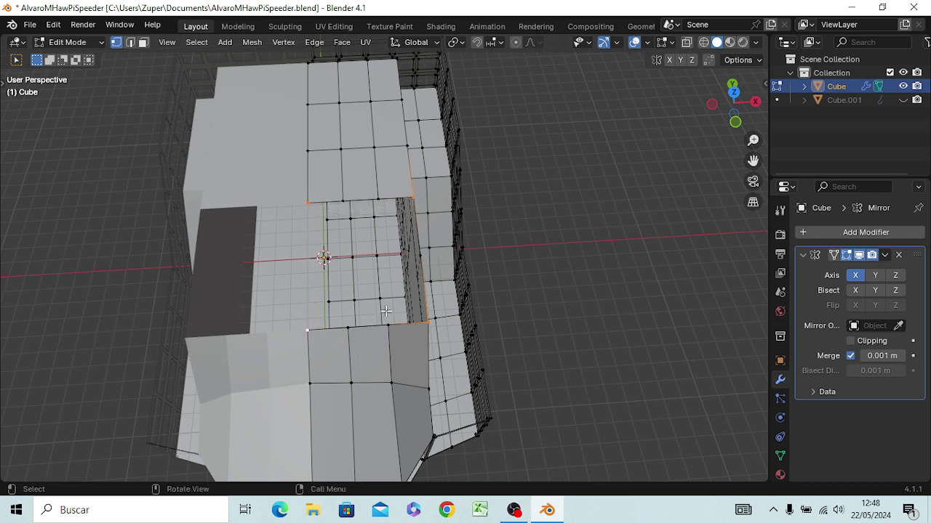
pyautogui.press('f')
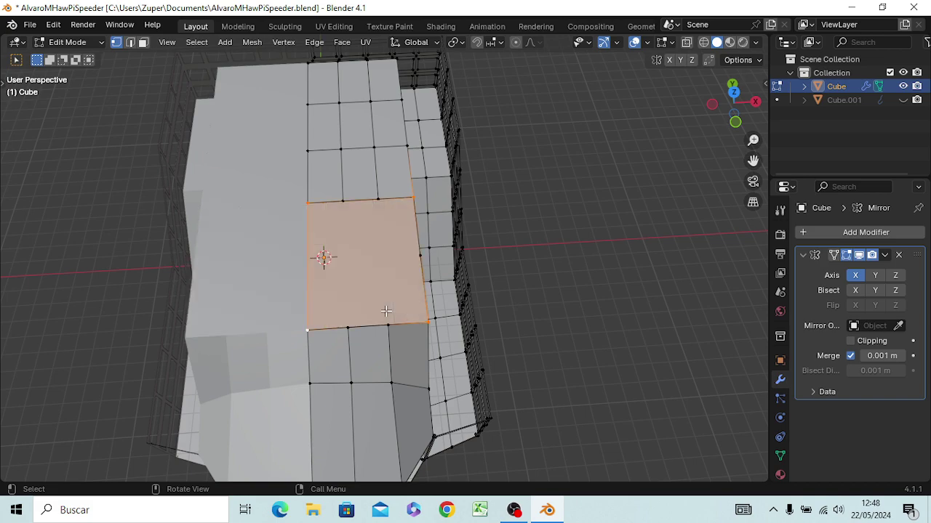
pyautogui.moveTo(386, 311)
pyautogui.mouseDown(button='middle')
pyautogui.moveTo(360, 213)
pyautogui.moveTo(245, 243)
pyautogui.mouseUp(button='middle')
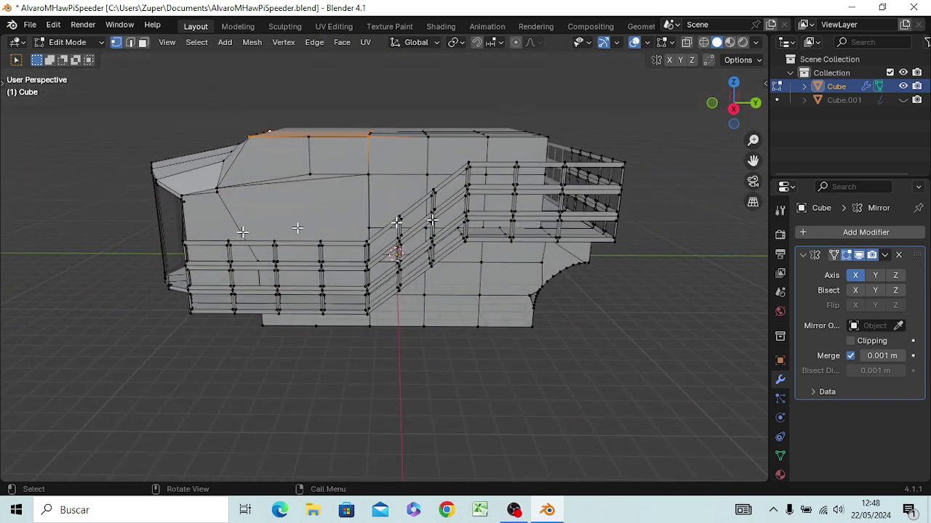
# In Right view, extrude the new roof face 8 m straight up along global Z.
pyautogui.press('KP_3')
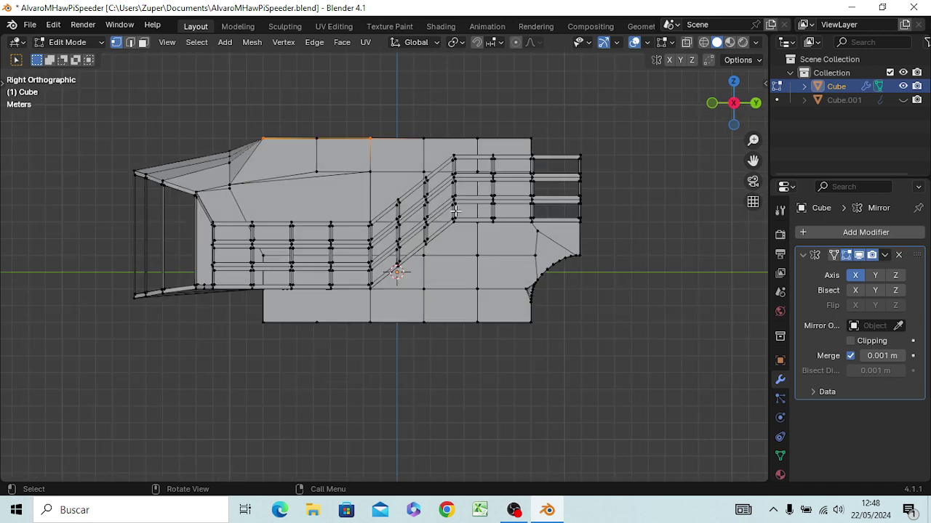
pyautogui.scroll(-3, 455, 210)
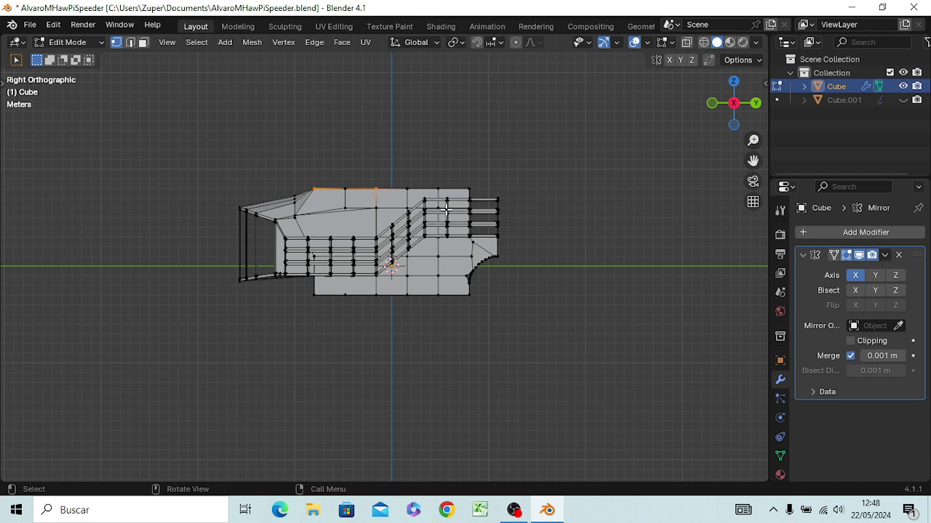
pyautogui.press('e')
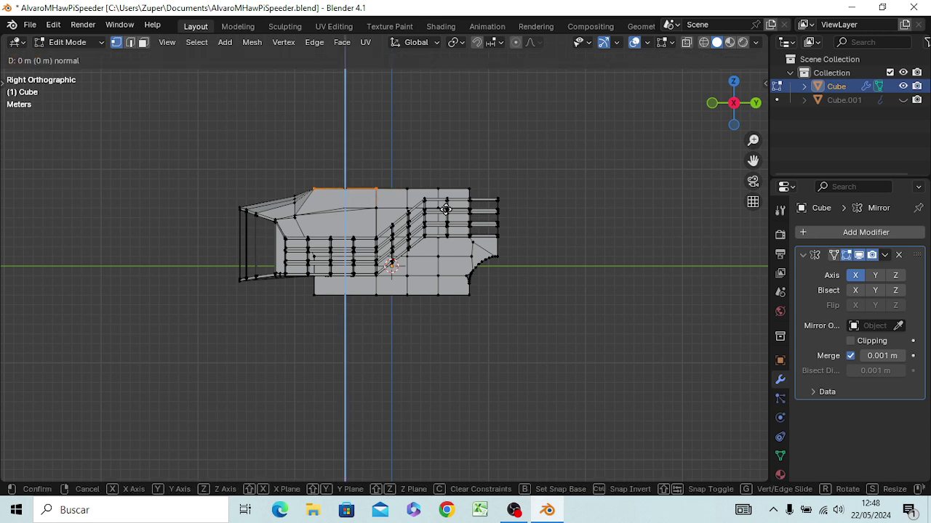
pyautogui.press('c')
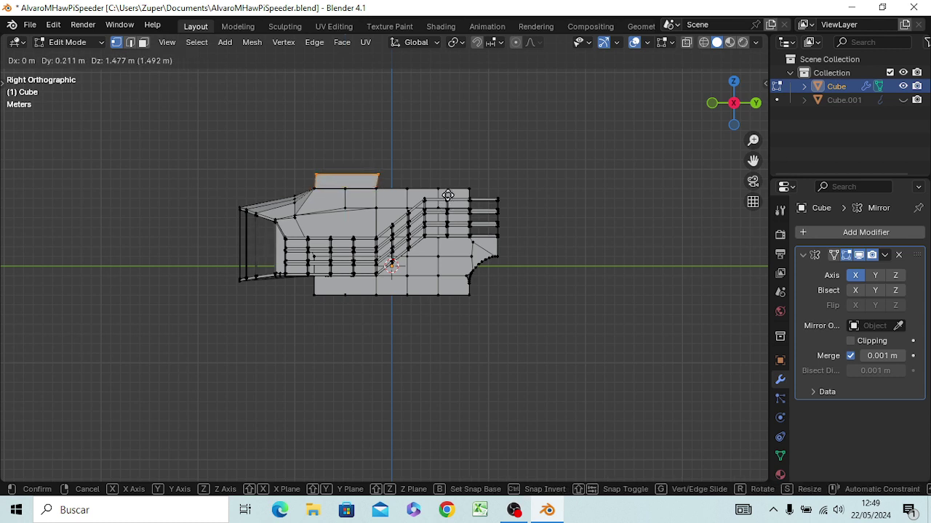
pyautogui.press('z')
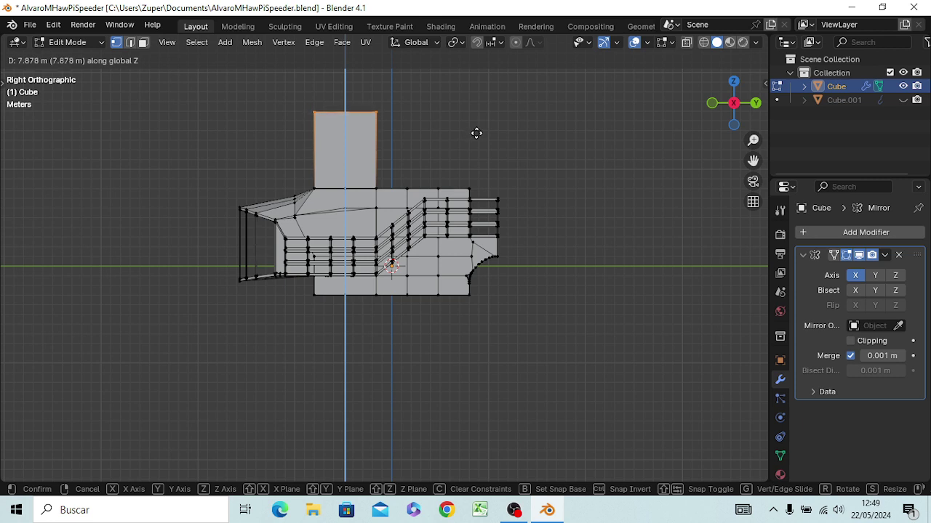
pyautogui.write('8')
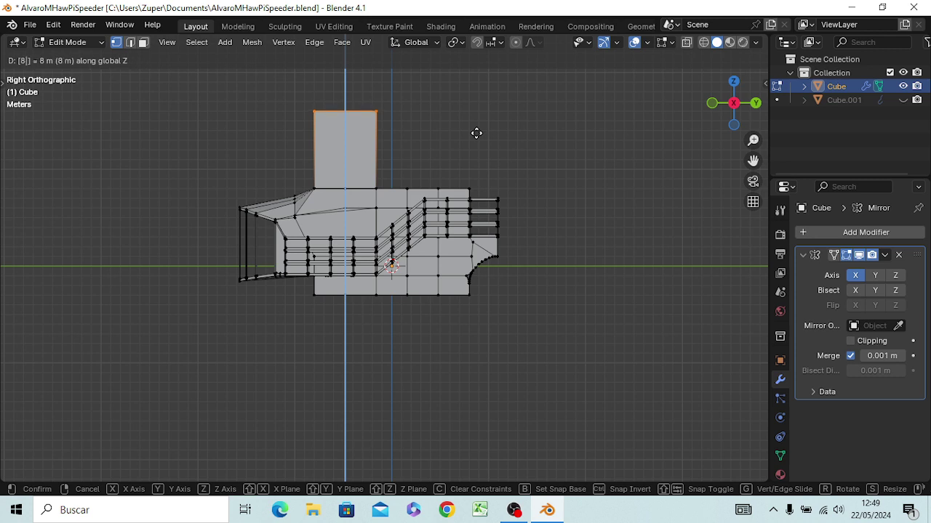
pyautogui.press('Return')
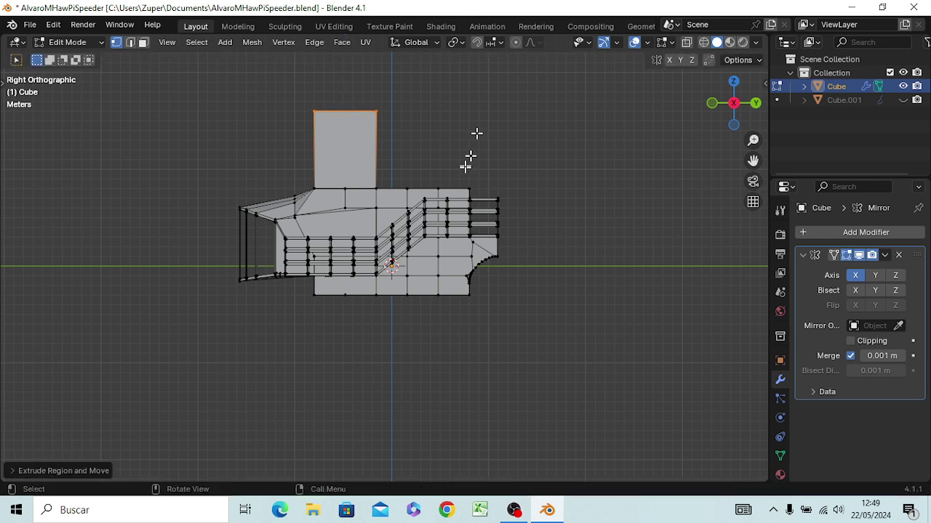
pyautogui.moveTo(476, 133)
pyautogui.mouseDown(button='middle')
pyautogui.moveTo(563, 179)
pyautogui.moveTo(442, 208)
pyautogui.moveTo(431, 175)
pyautogui.mouseUp(button='middle')
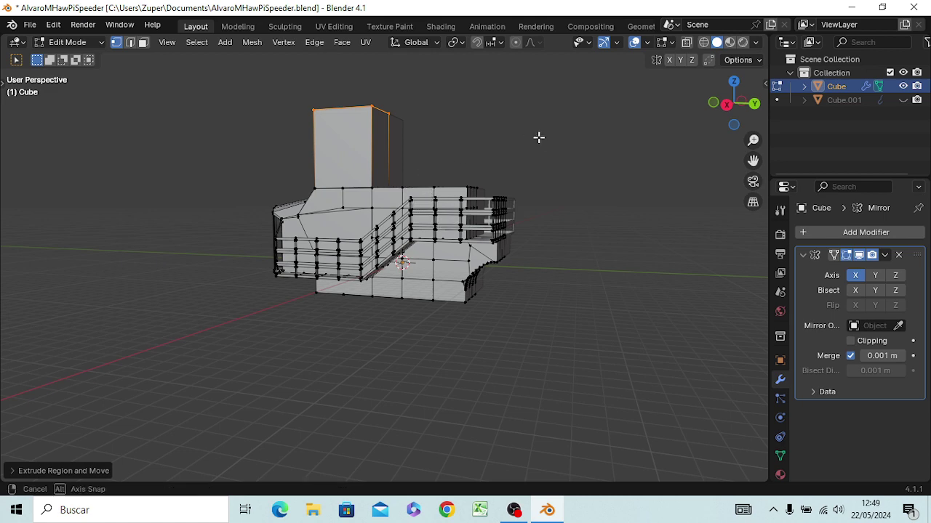
# Select the stray edges and face on the deck beside the tower and delete their vertices.
pyautogui.moveTo(538, 139); pyautogui.dragTo(567, 210, button='middle')
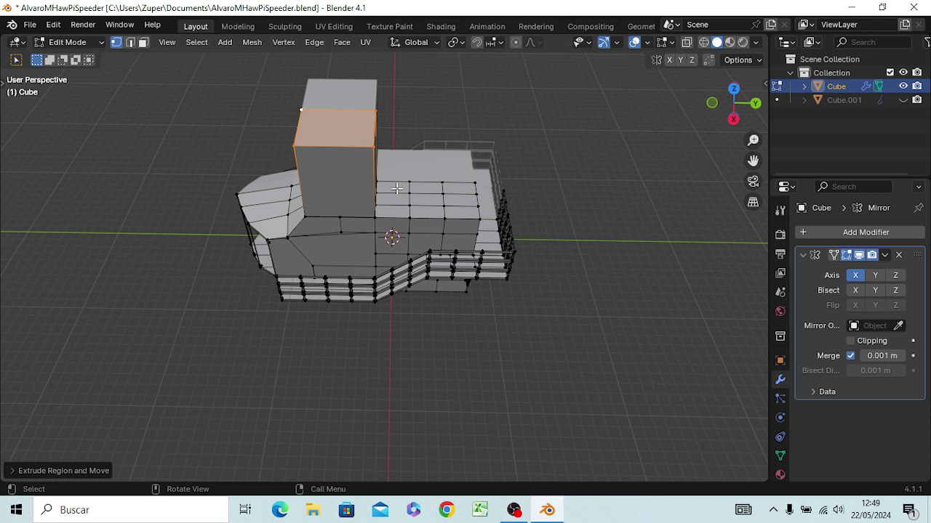
pyautogui.keyDown('alt'); pyautogui.click(430, 209); pyautogui.keyUp('alt')
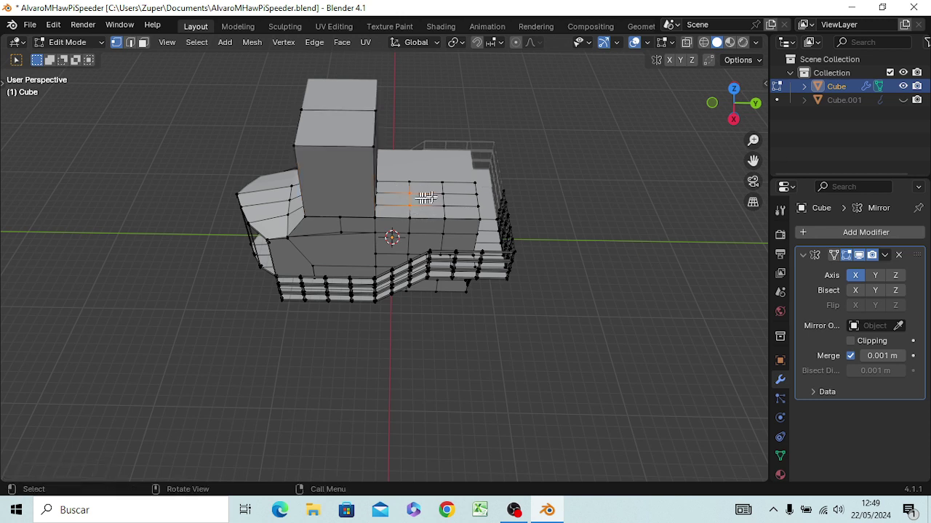
pyautogui.click(439, 195)
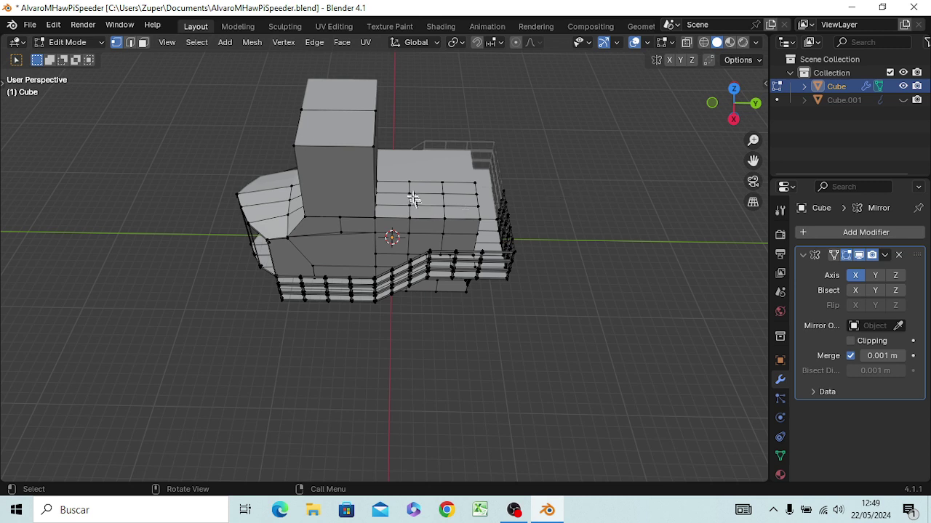
pyautogui.click(413, 196)
pyautogui.keyDown('shift'); pyautogui.click(433, 196); pyautogui.keyUp('shift')
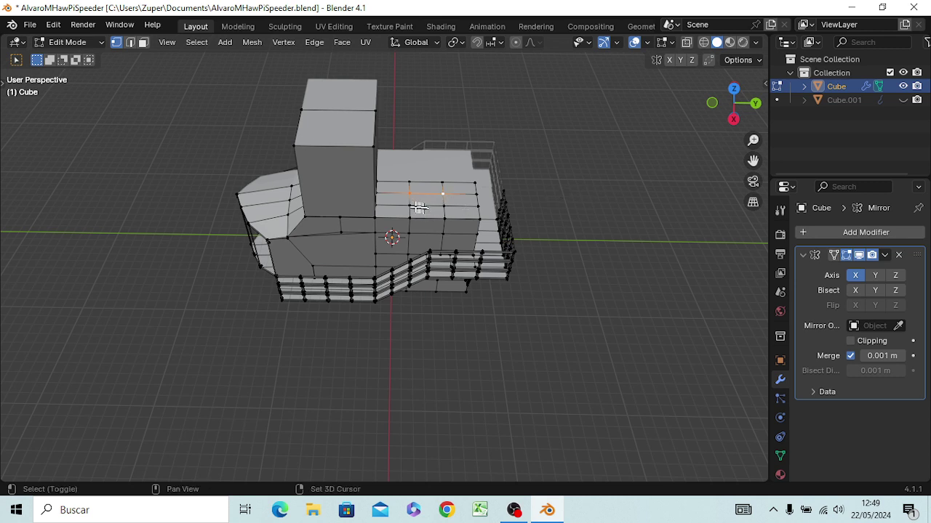
pyautogui.keyDown('shift'); pyautogui.click(442, 206); pyautogui.keyUp('shift')
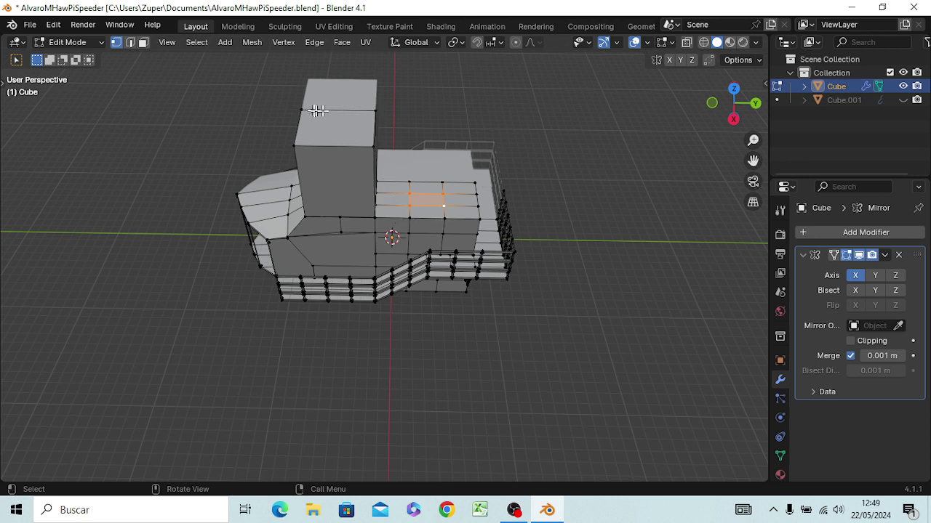
pyautogui.moveTo(327, 131)
pyautogui.mouseDown(button='middle')
pyautogui.moveTo(387, 98)
pyautogui.moveTo(270, 135)
pyautogui.moveTo(312, 127)
pyautogui.mouseUp(button='middle')
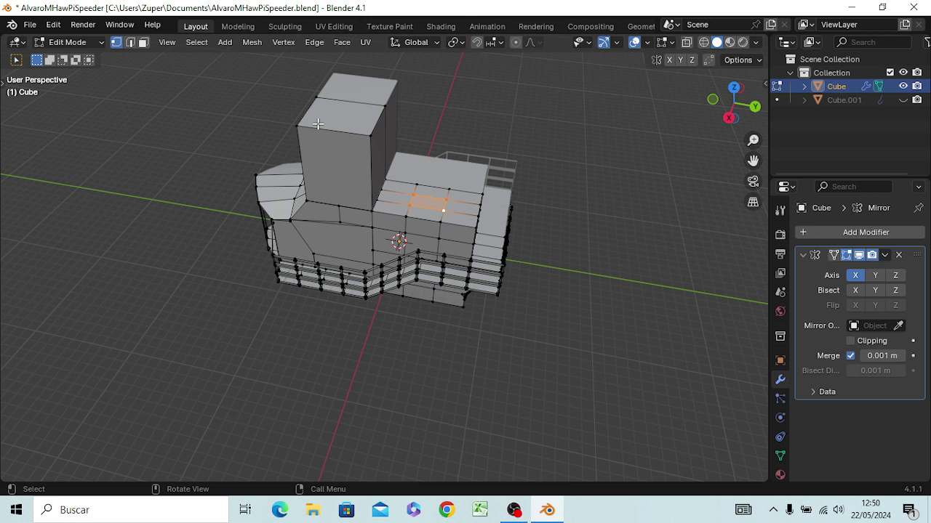
pyautogui.press('x')
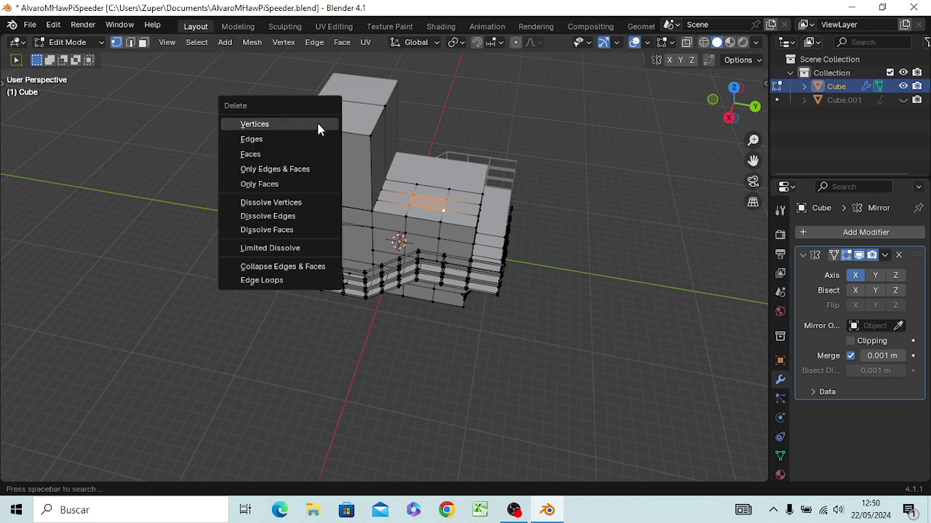
pyautogui.click(318, 129)
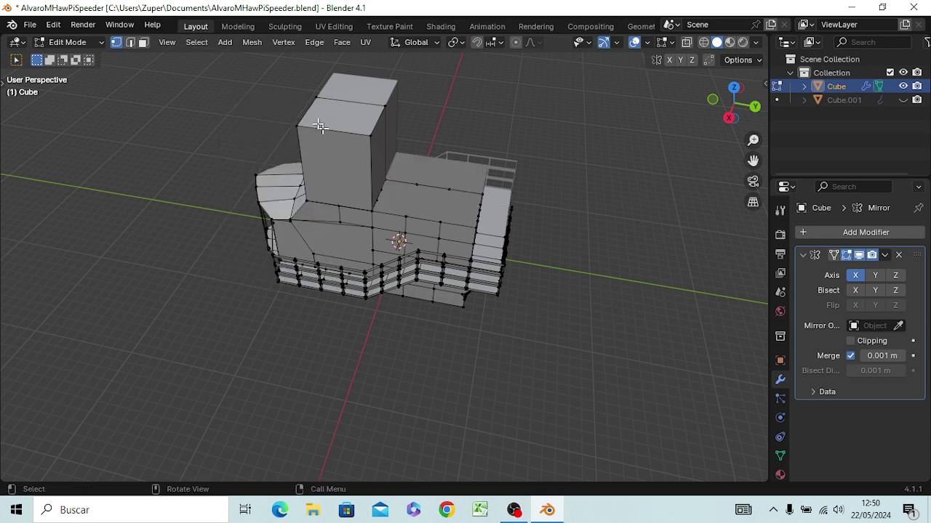
pyautogui.moveTo(461, 249)
pyautogui.mouseDown(button='middle')
pyautogui.moveTo(438, 336)
pyautogui.moveTo(422, 308)
pyautogui.mouseUp(button='middle')
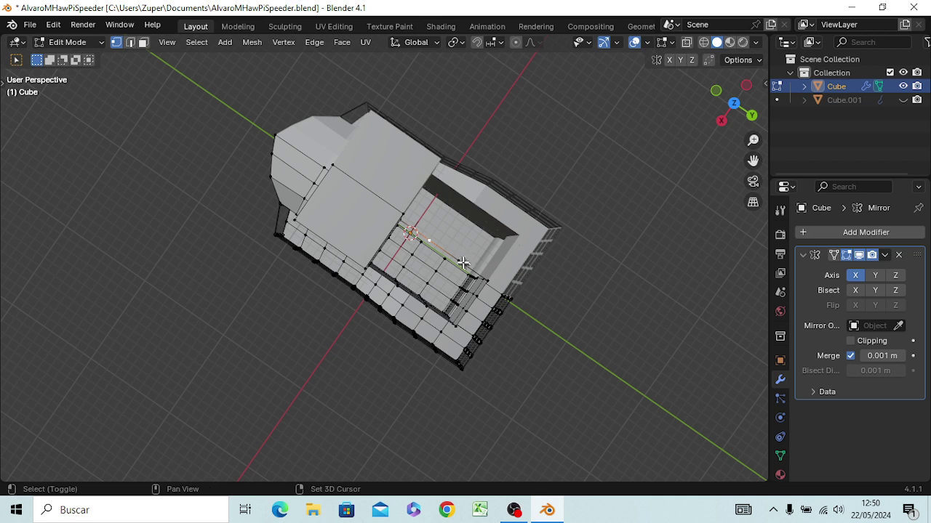
# Delete another stray vertex and its edge from the deck.
pyautogui.keyDown('shift'); pyautogui.click(461, 260); pyautogui.keyUp('shift')
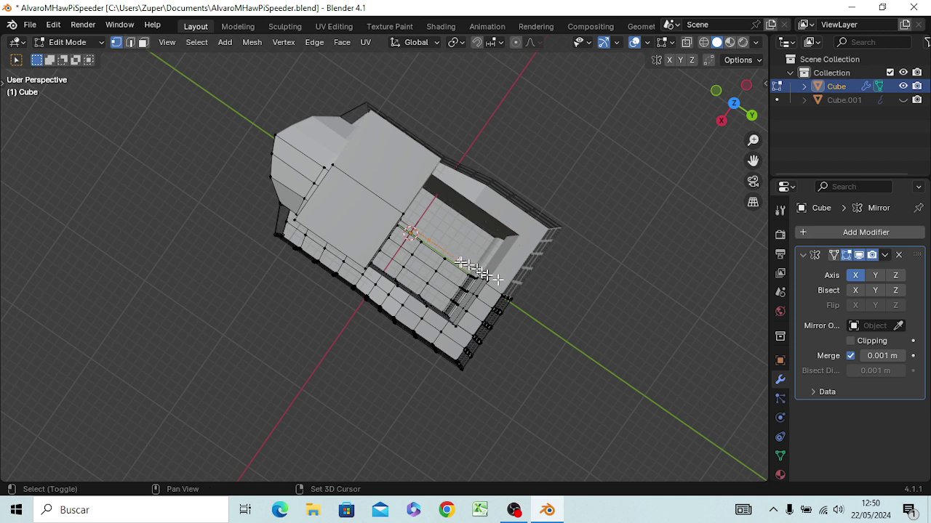
pyautogui.press('x')
pyautogui.click(543, 286)
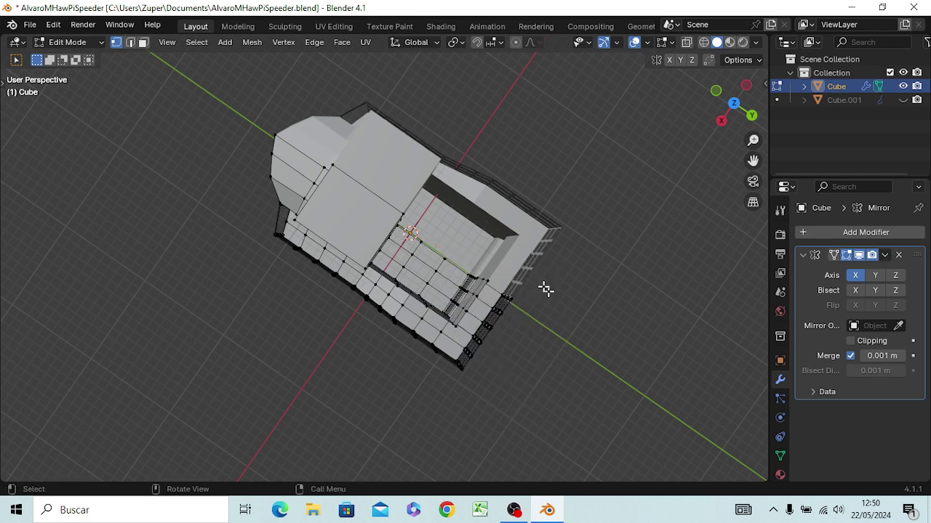
pyautogui.moveTo(488, 320)
pyautogui.mouseDown(button='middle')
pyautogui.moveTo(424, 290)
pyautogui.moveTo(253, 285)
pyautogui.moveTo(426, 374)
pyautogui.moveTo(394, 395)
pyautogui.moveTo(346, 335)
pyautogui.moveTo(348, 324)
pyautogui.mouseUp(button='middle')
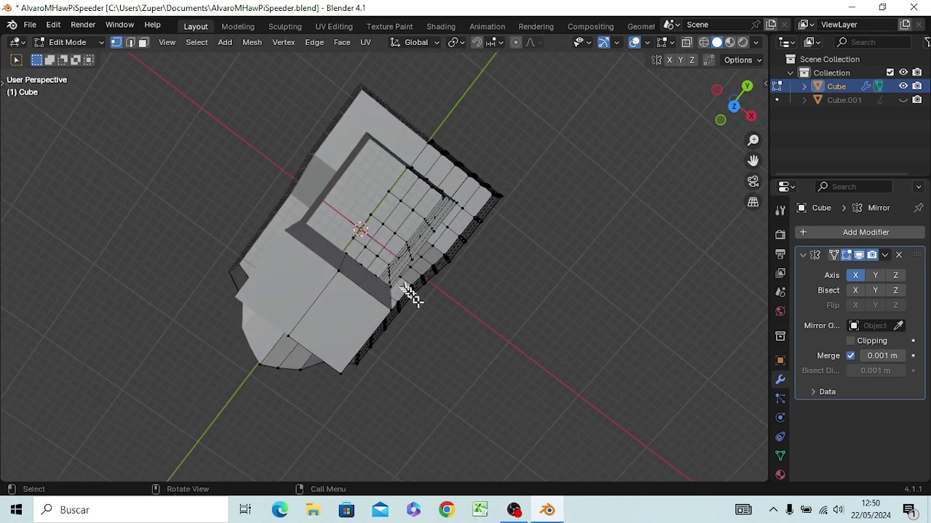
# Fill the four-corner gap on the deck beside the tower with a new face.
pyautogui.moveTo(439, 344)
pyautogui.mouseDown(button='middle')
pyautogui.moveTo(428, 360)
pyautogui.moveTo(421, 333)
pyautogui.mouseUp(button='middle')
pyautogui.scroll(2, 424, 328)
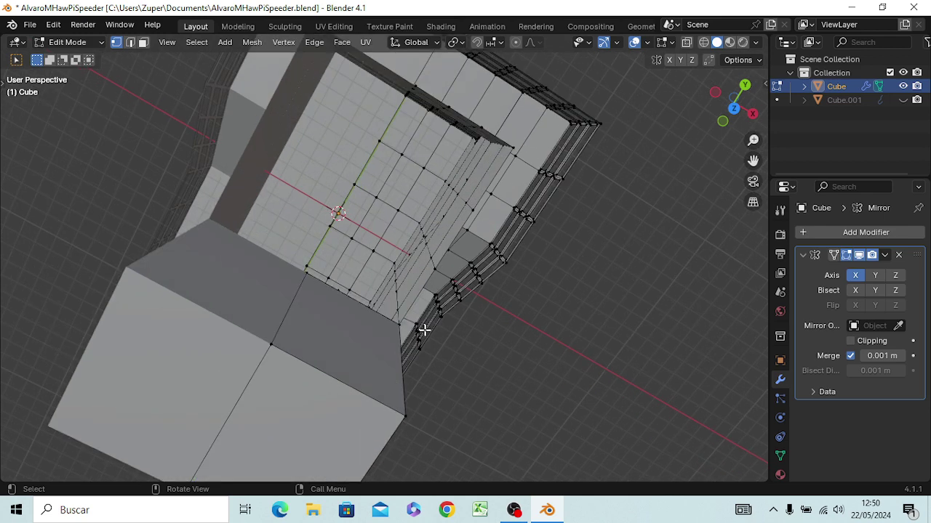
pyautogui.scroll(2, 424, 330)
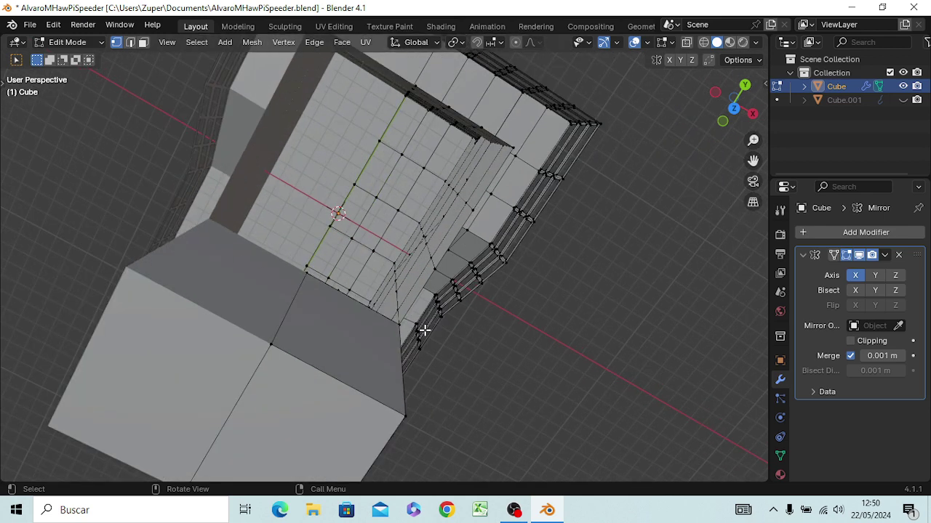
pyautogui.click(421, 88)
pyautogui.keyDown('shift'); pyautogui.click(514, 147); pyautogui.keyUp('shift')
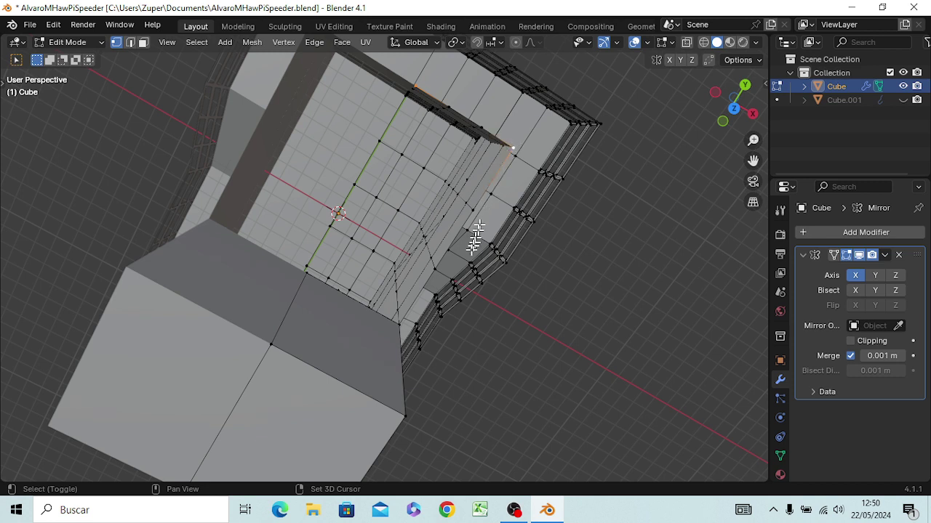
pyautogui.keyDown('shift'); pyautogui.click(399, 324); pyautogui.keyUp('shift')
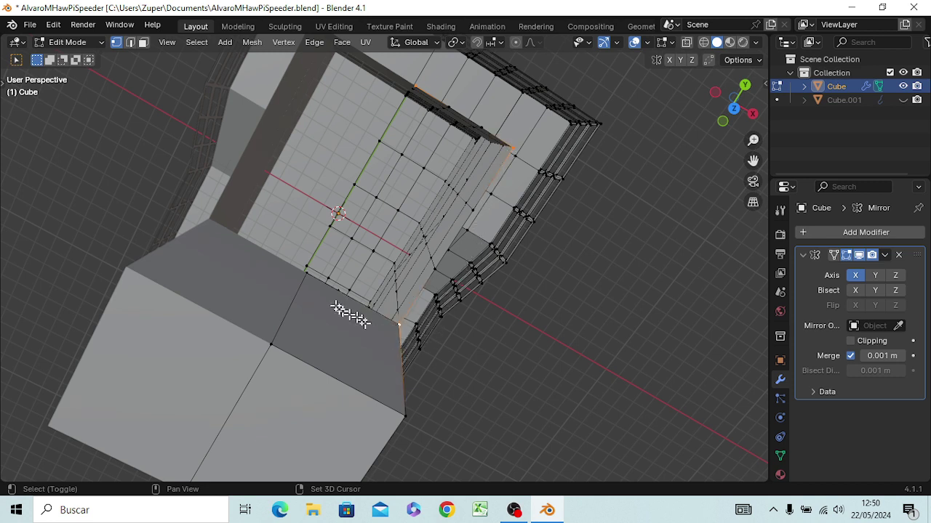
pyautogui.keyDown('shift'); pyautogui.click(309, 278); pyautogui.keyUp('shift')
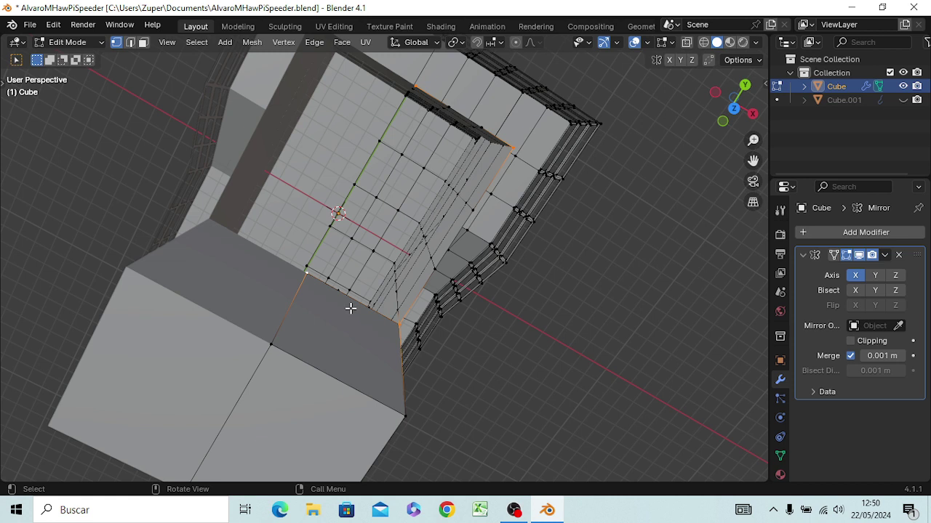
pyautogui.press('f')
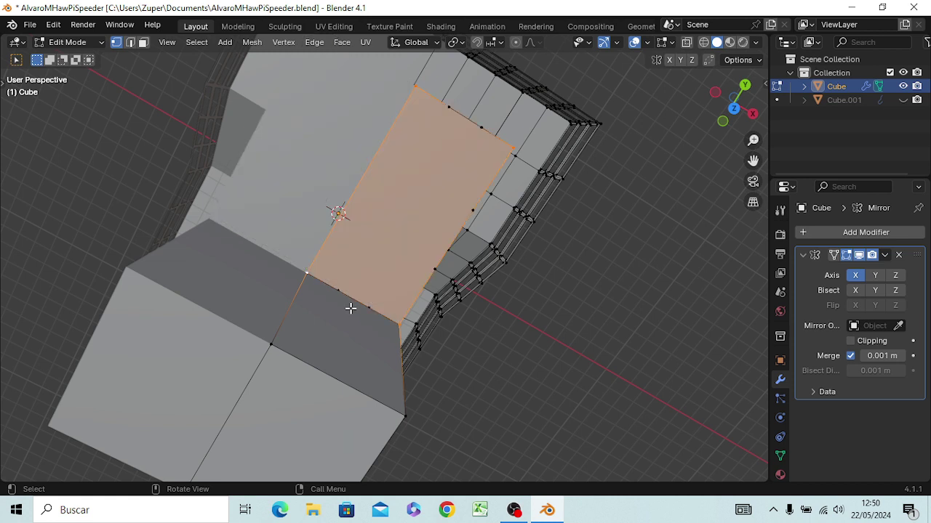
pyautogui.click(593, 271)
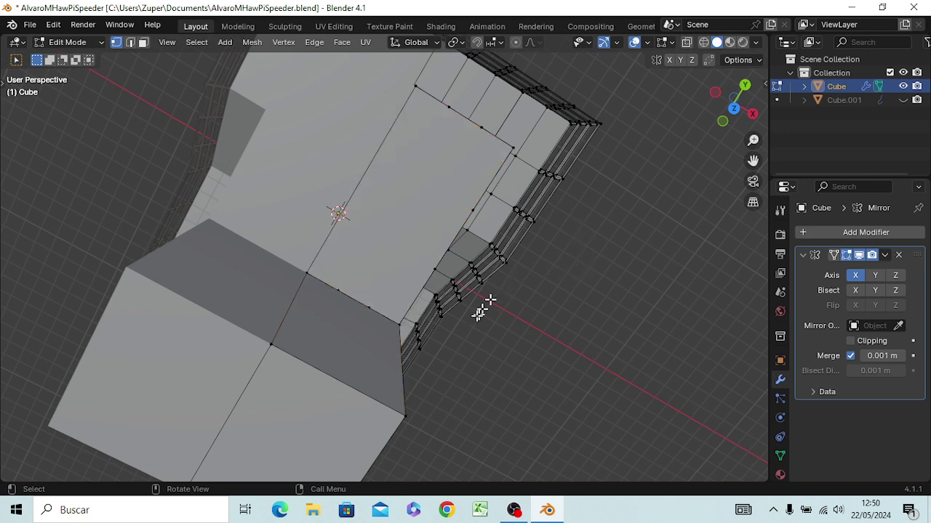
pyautogui.moveTo(514, 337)
pyautogui.mouseDown(button='middle')
pyautogui.moveTo(462, 325)
pyautogui.moveTo(558, 261)
pyautogui.mouseUp(button='middle')
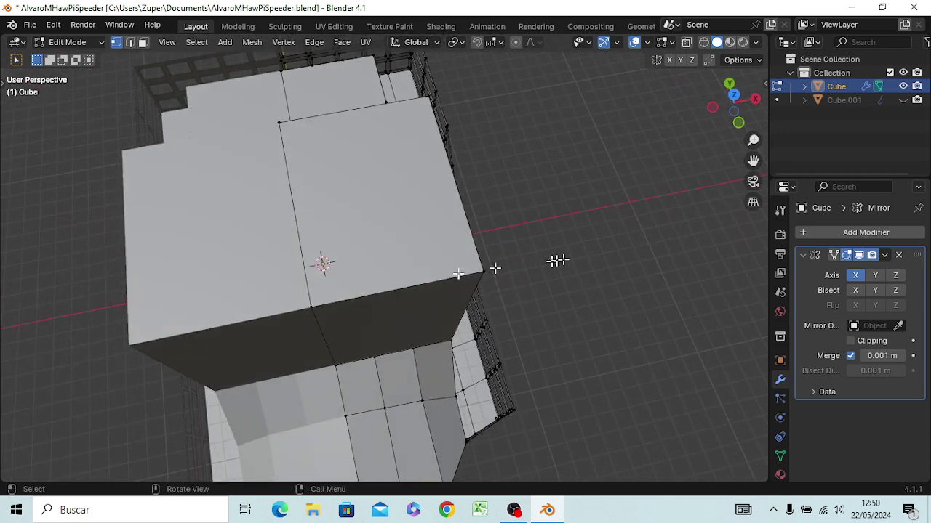
pyautogui.click(329, 81)
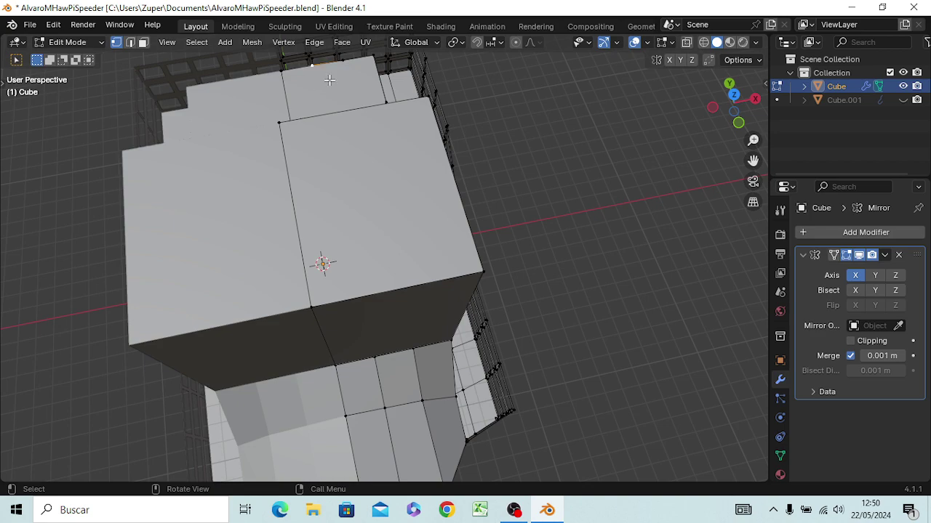
# In face select mode, select the roof face next to the first tower.
pyautogui.press('KP_3')
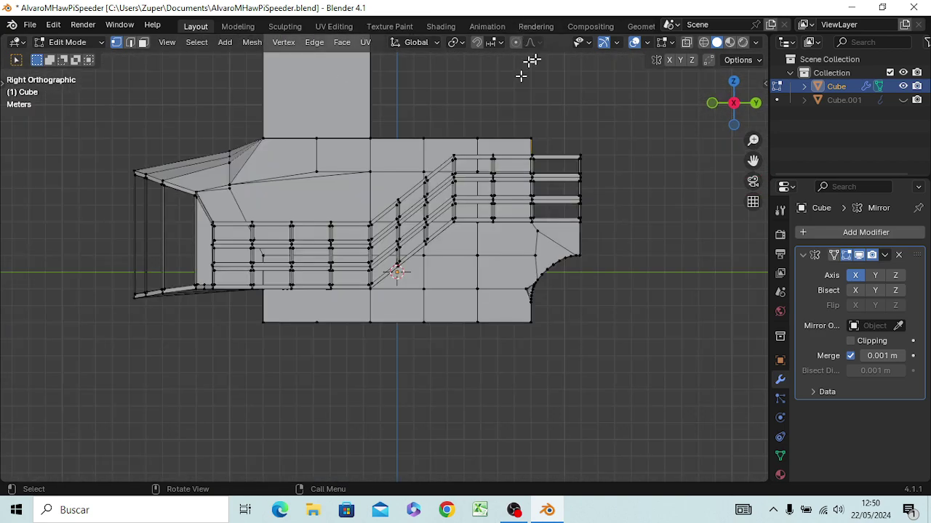
pyautogui.moveTo(497, 129); pyautogui.dragTo(486, 159, button='middle')
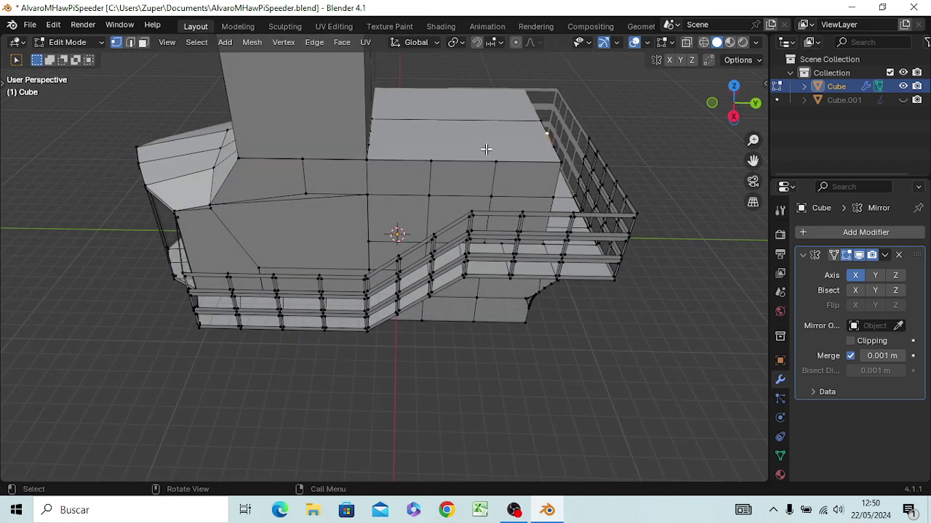
pyautogui.press('3')
pyautogui.click(485, 136)
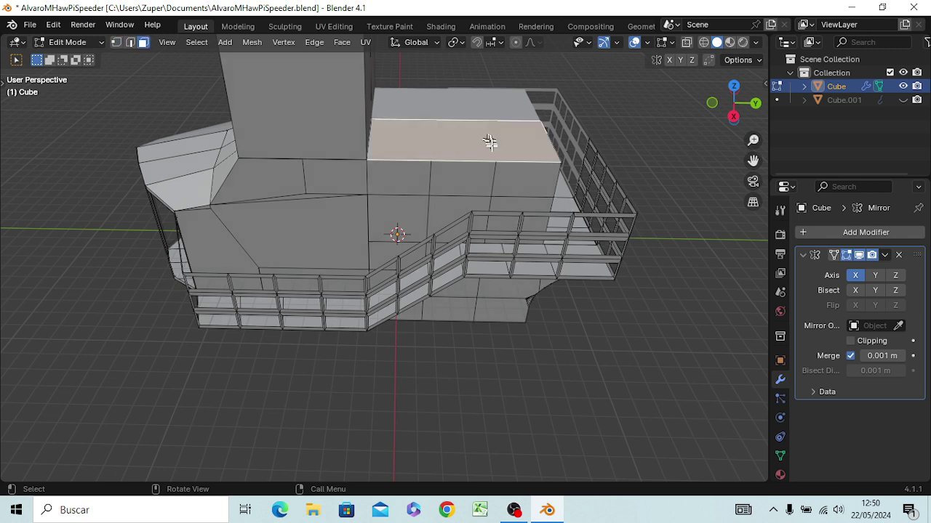
# From Right view, raise the selected face 8 m straight up along Z into a second tower block.
pyautogui.press('KP_3')
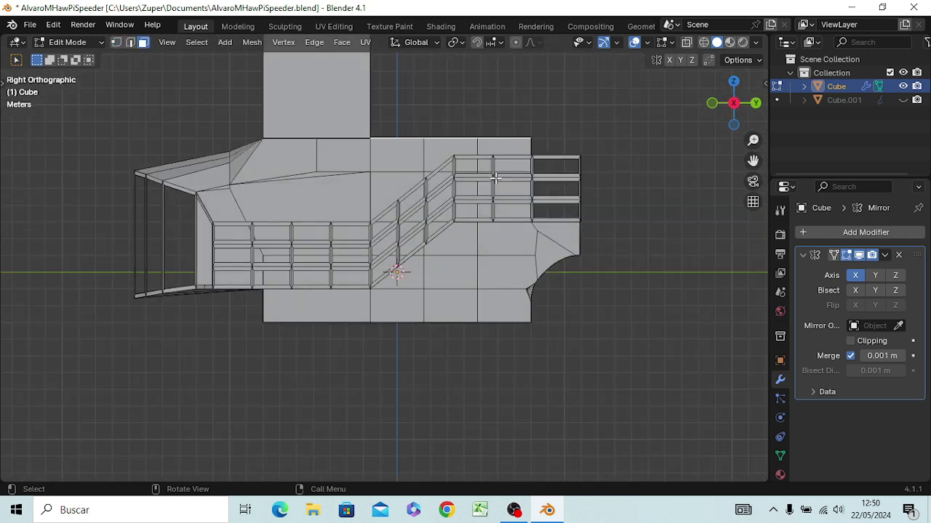
pyautogui.scroll(-3, 503, 152)
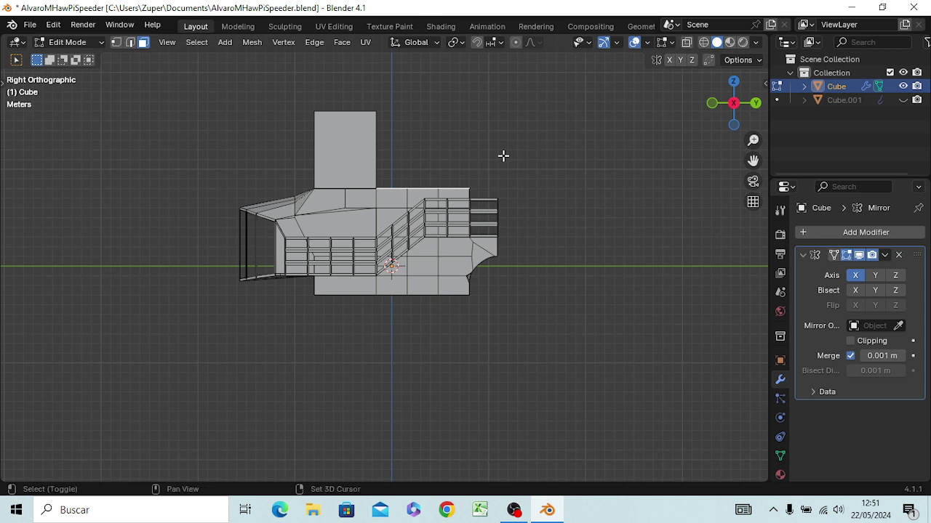
pyautogui.keyDown('shift'); pyautogui.moveTo(503, 154); pyautogui.dragTo(504, 279, button='middle'); pyautogui.keyUp('shift')
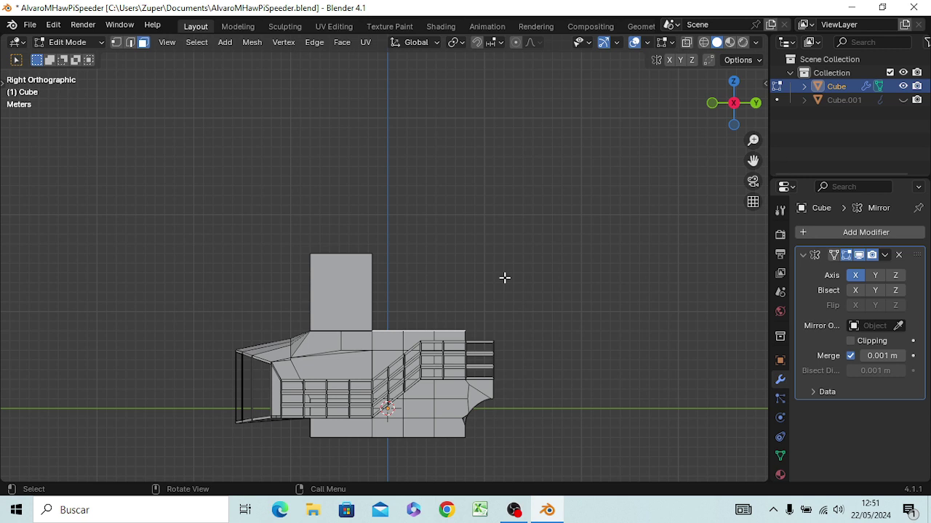
pyautogui.press('g')
pyautogui.press('z')
pyautogui.press('z')
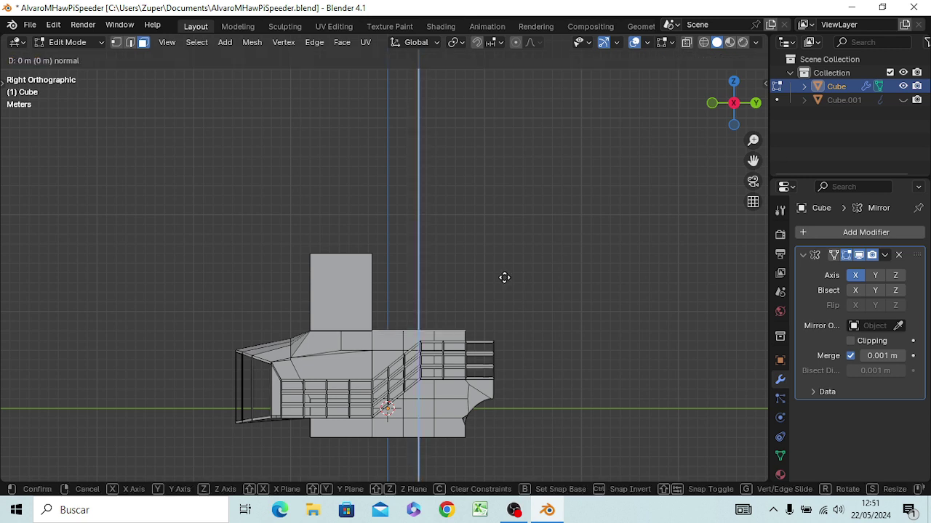
pyautogui.press('z')
pyautogui.press('z')
pyautogui.write('8')
pyautogui.press('Return')
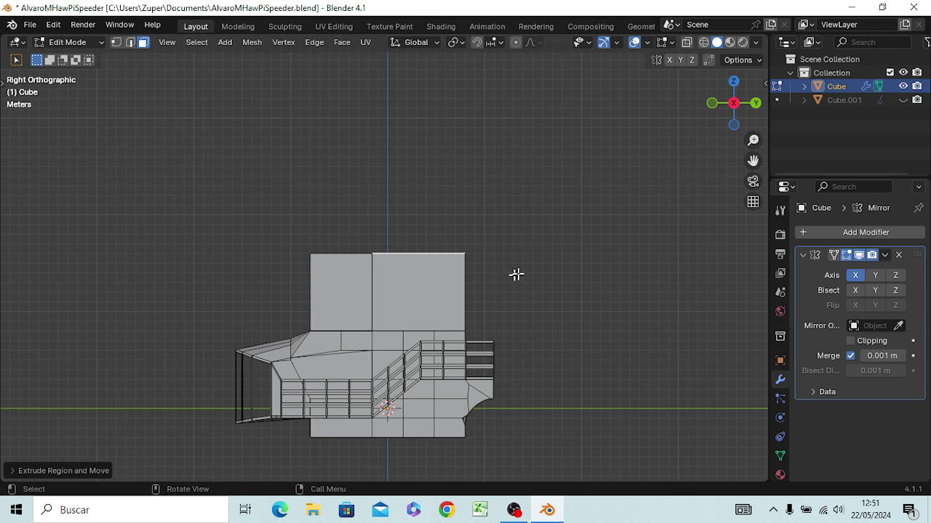
pyautogui.moveTo(531, 299)
pyautogui.mouseDown(button='middle')
pyautogui.moveTo(528, 315)
pyautogui.moveTo(395, 339)
pyautogui.moveTo(399, 324)
pyautogui.moveTo(458, 305)
pyautogui.moveTo(440, 318)
pyautogui.mouseUp(button='middle')
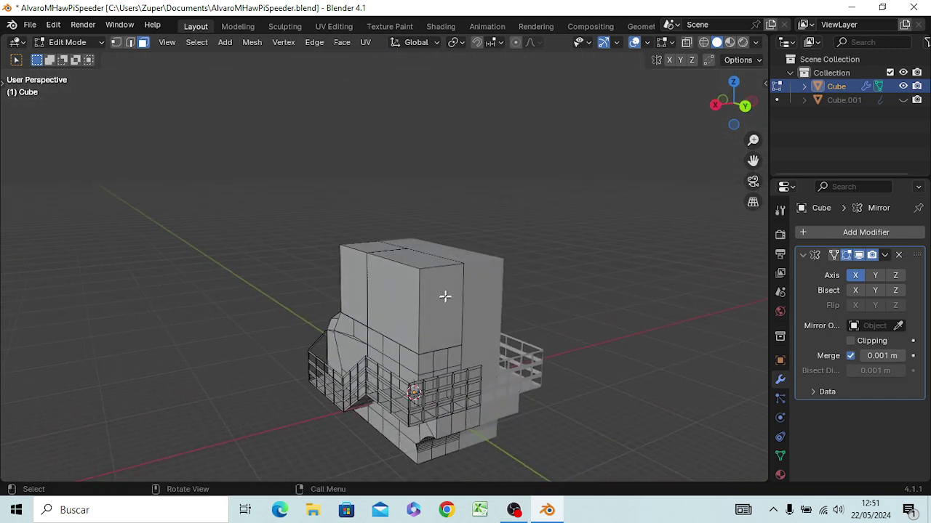
# Select the new tower block's side face and switch to Right Orthographic view.
pyautogui.click(382, 294)
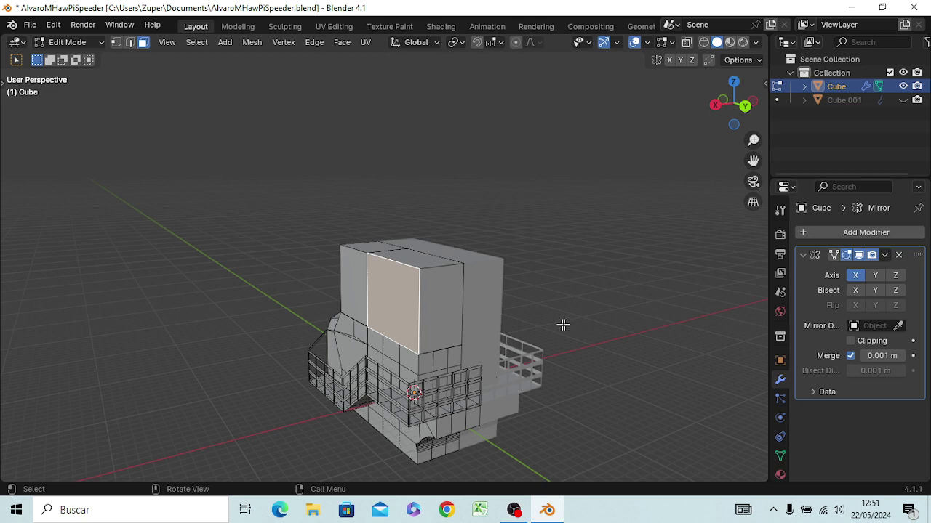
pyautogui.moveTo(560, 324); pyautogui.dragTo(672, 301, button='middle')
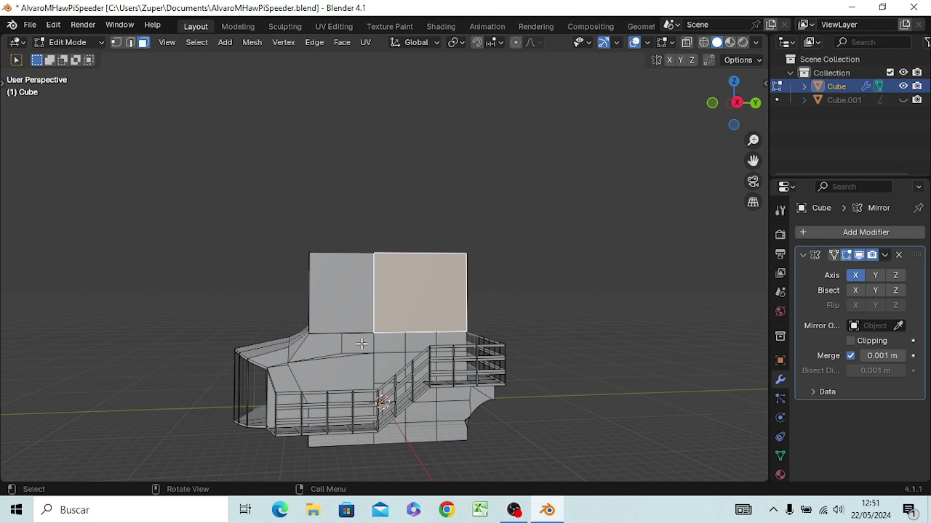
pyautogui.press('KP_3')
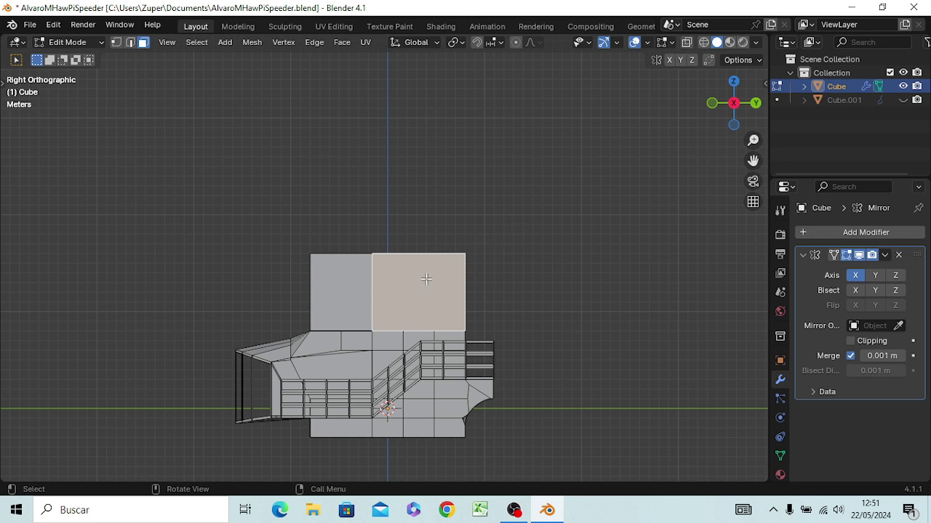
# Add a vertical loop cut through the upper block's right-hand section, redoing the first attempt.
pyautogui.hotkey('ctrl', 'r')
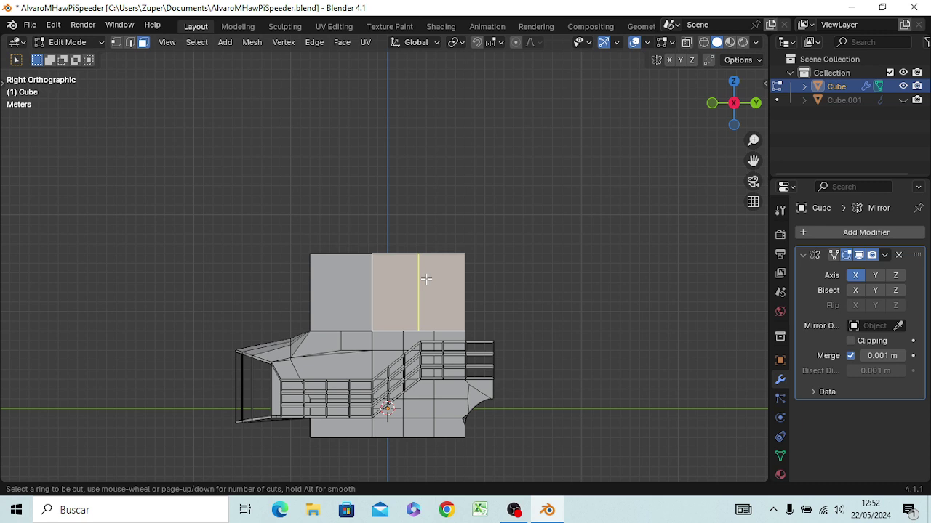
pyautogui.click(426, 278)
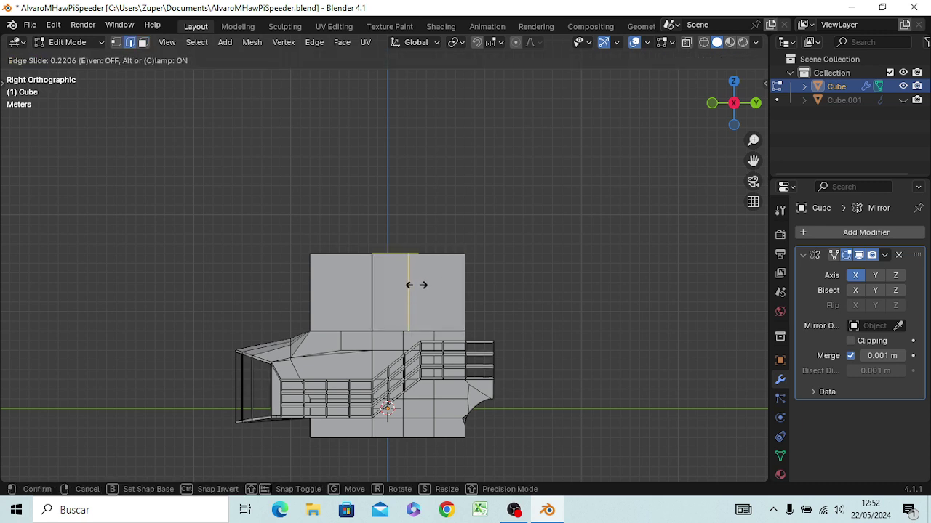
pyautogui.click(426, 285)
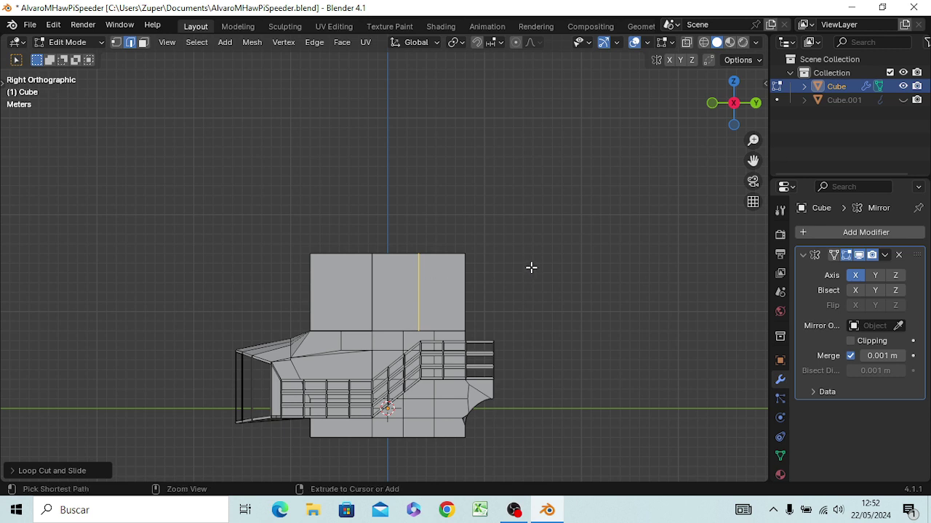
pyautogui.hotkey('ctrl', 'z')
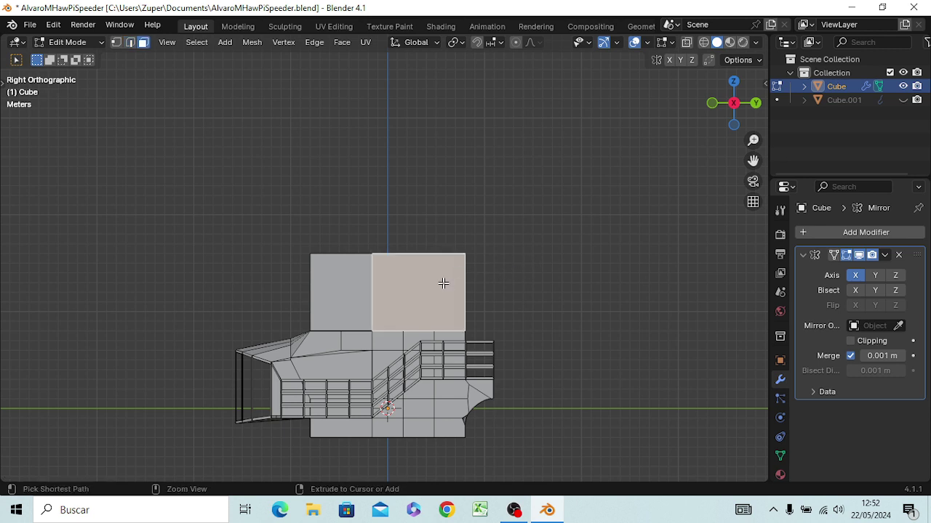
pyautogui.hotkey('ctrl', 'r')
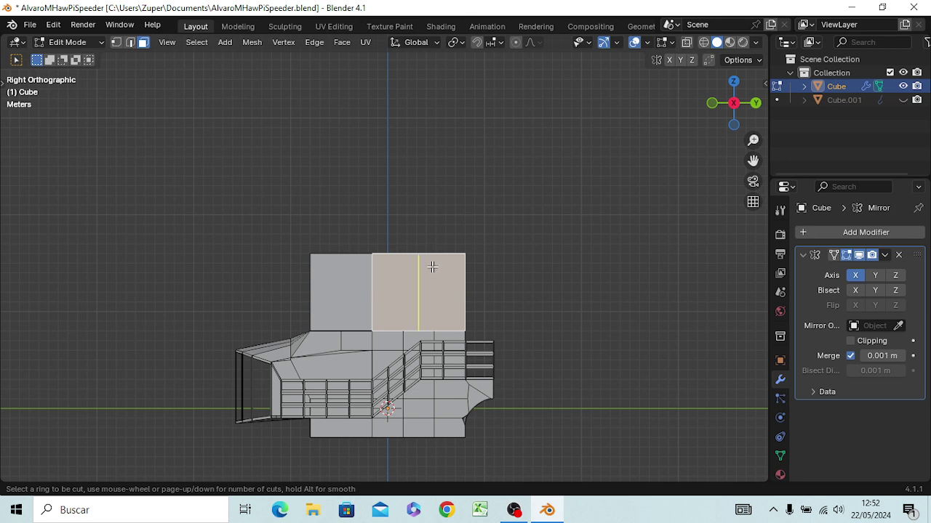
pyautogui.click(432, 267)
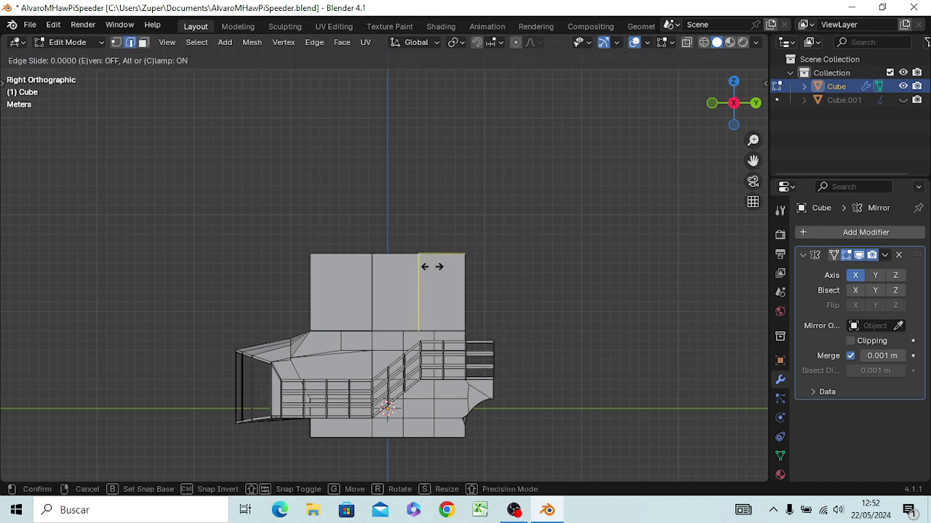
pyautogui.click(432, 267)
pyautogui.click(513, 269)
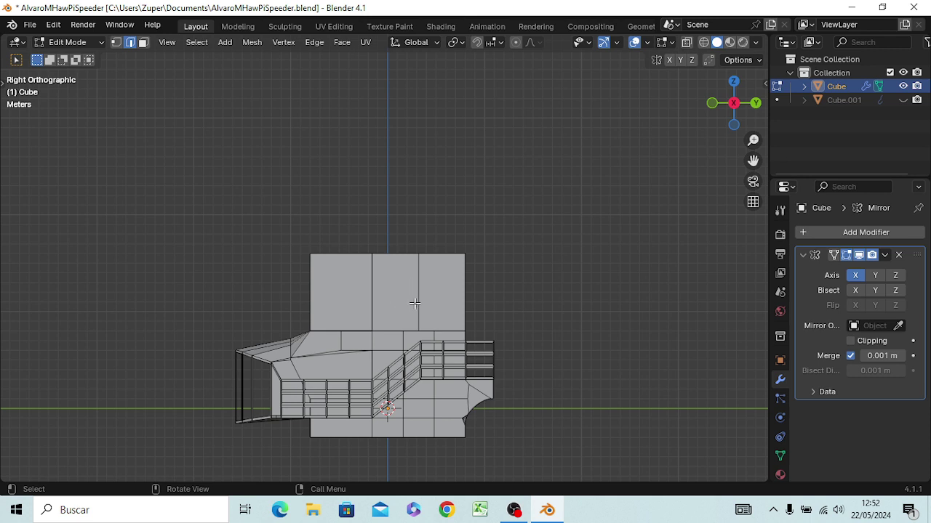
# Switch to face select mode and pick a side face of the upper block.
pyautogui.press('KP_1')
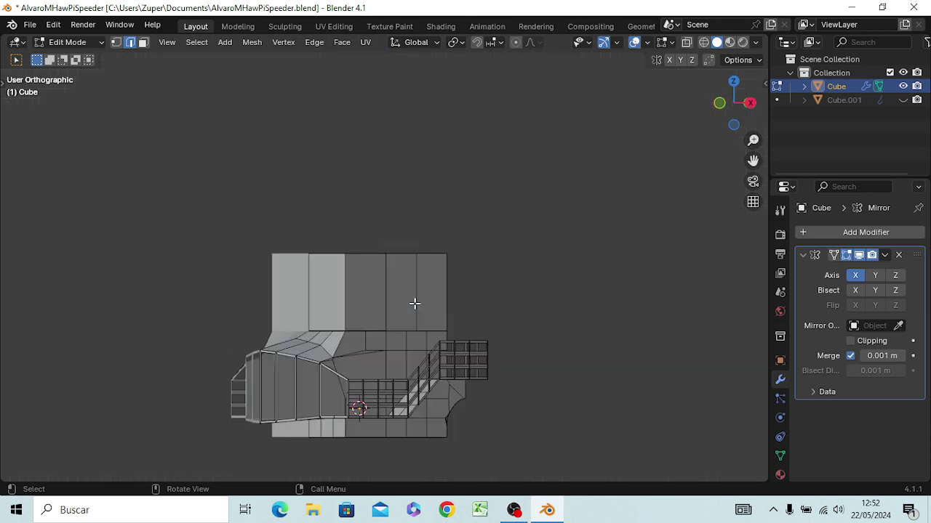
pyautogui.press('KP_7')
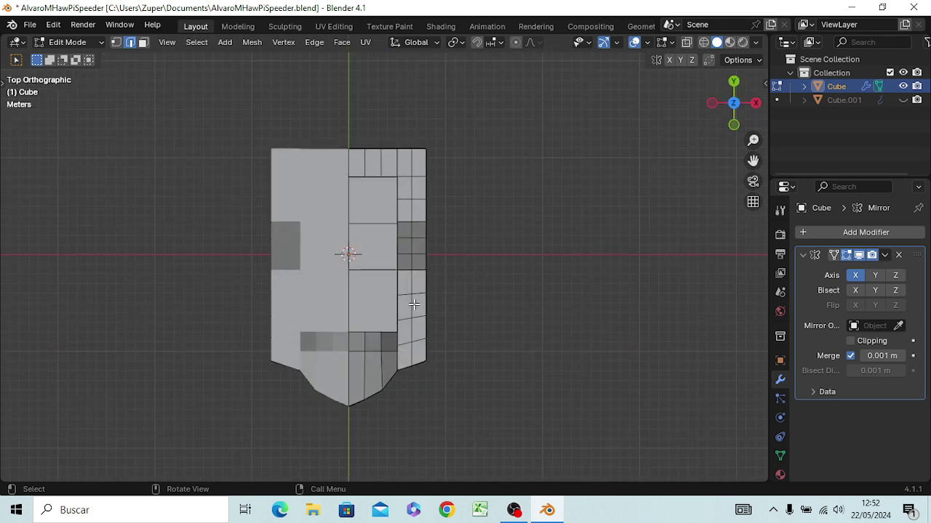
pyautogui.moveTo(490, 323); pyautogui.dragTo(410, 271, button='middle')
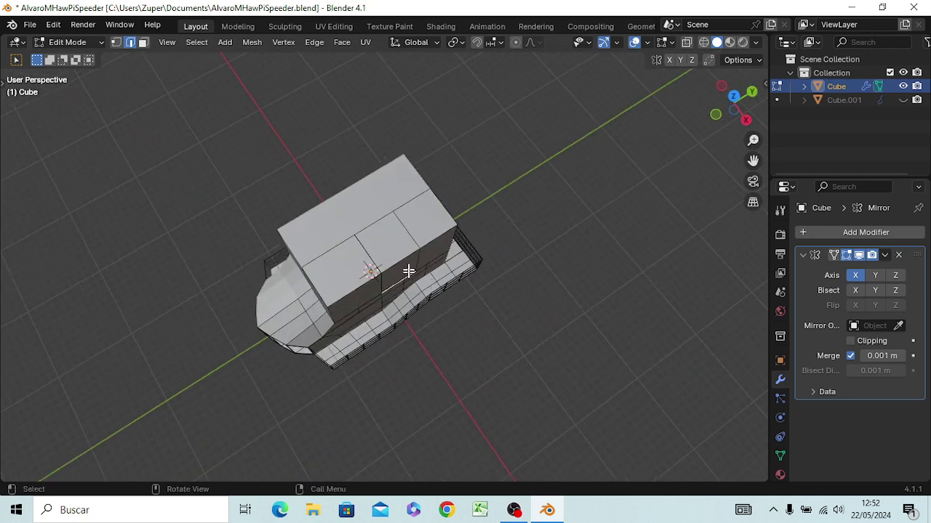
pyautogui.press('3')
pyautogui.click(404, 266)
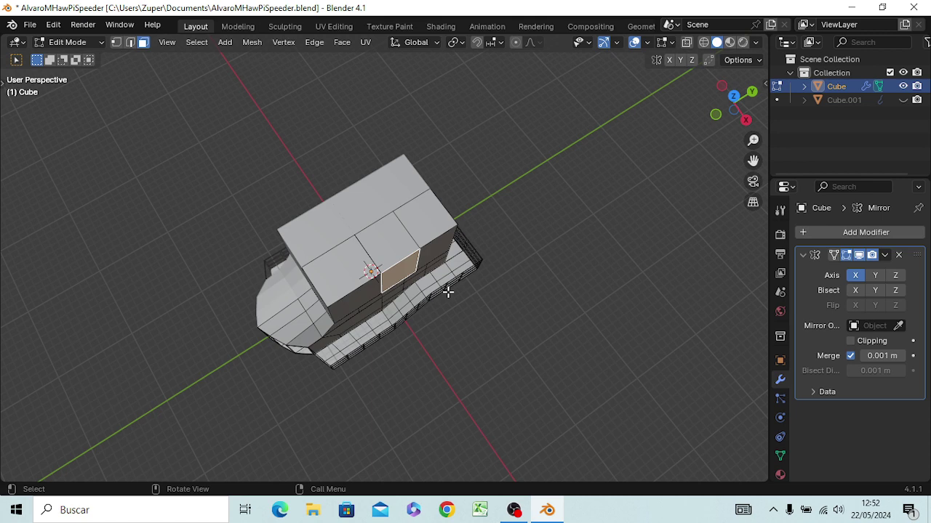
# In top view, extrude the face on the hull's right edge 3 m along global X.
pyautogui.press('KP_7')
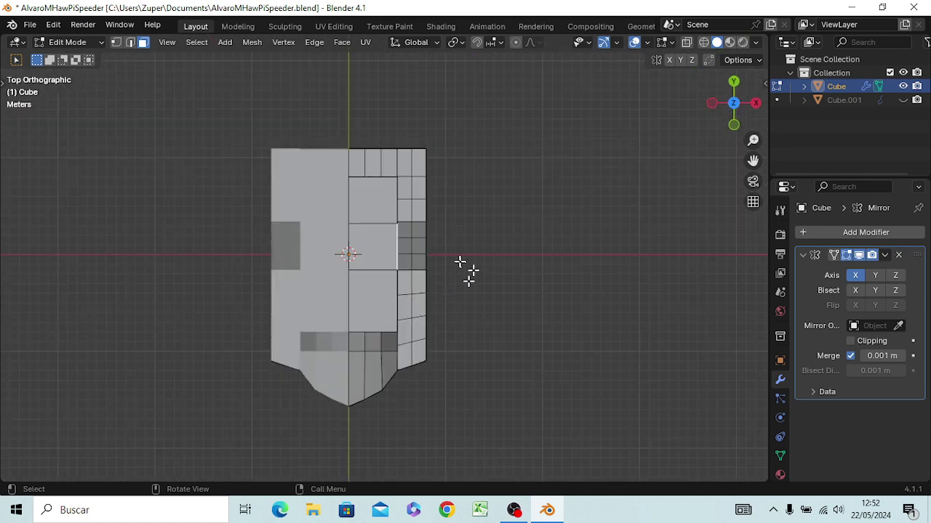
pyautogui.click(429, 233)
pyautogui.hotkey('ctrl', 'r')
pyautogui.click(440, 233)
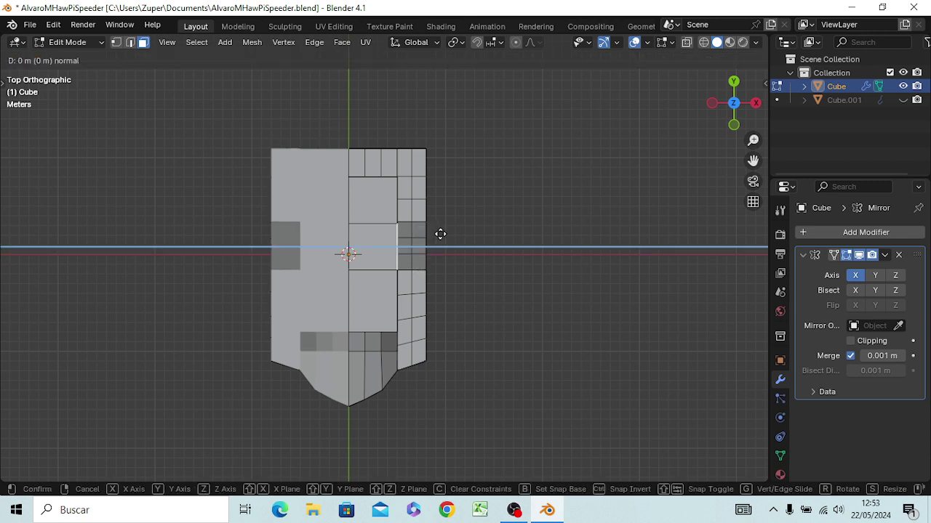
pyautogui.press('x')
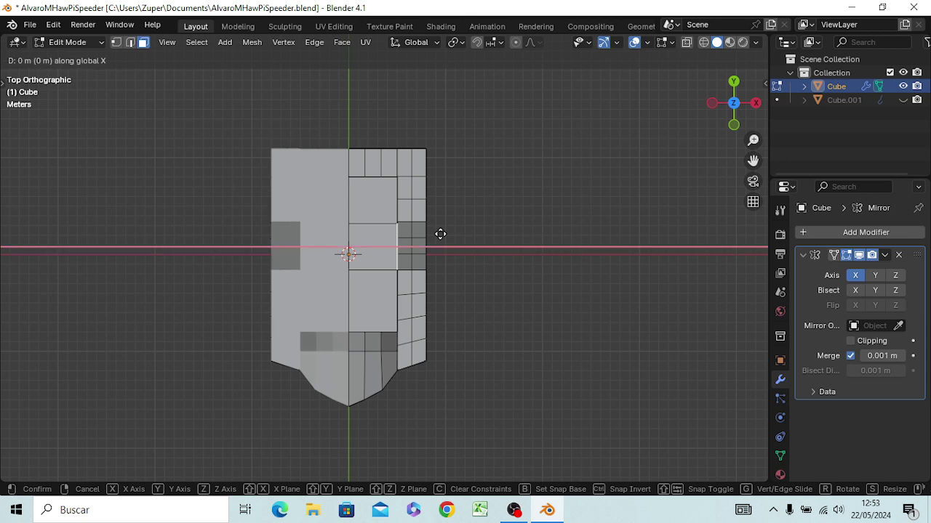
pyautogui.write('3')
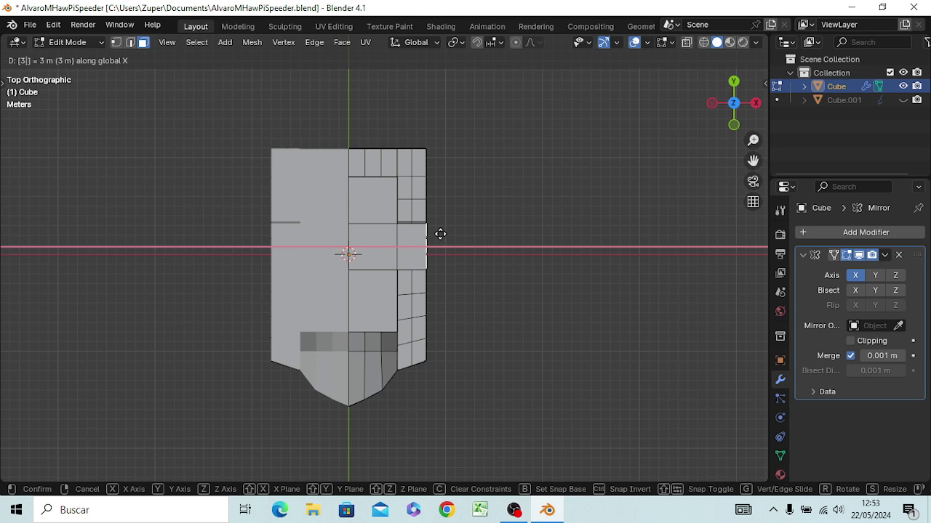
pyautogui.press('Return')
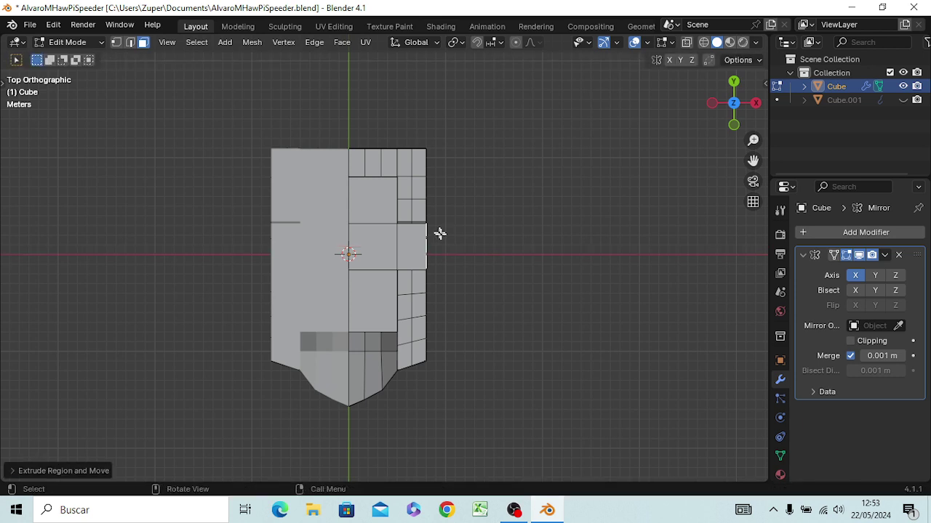
pyautogui.moveTo(401, 328)
pyautogui.mouseDown(button='middle')
pyautogui.moveTo(318, 181)
pyautogui.moveTo(360, 218)
pyautogui.moveTo(361, 197)
pyautogui.moveTo(376, 207)
pyautogui.mouseUp(button='middle')
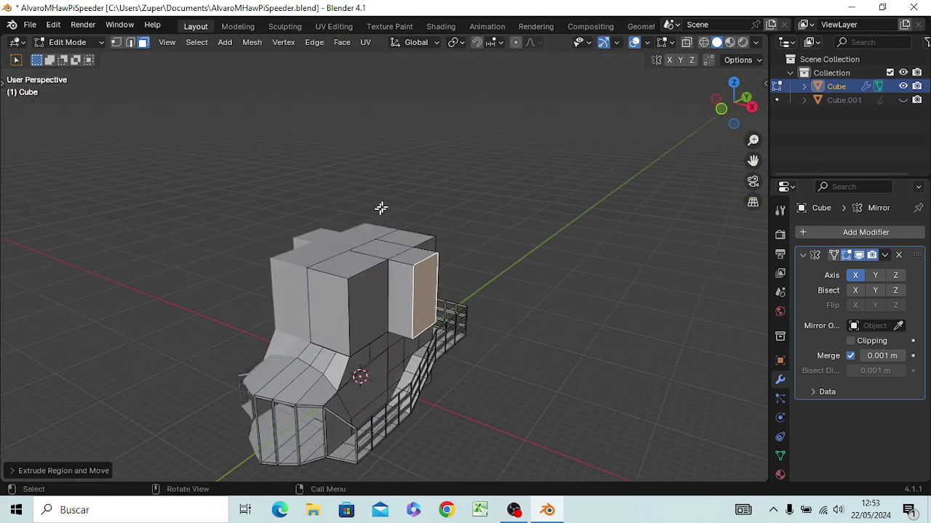
# Undo the extrusion and instead extrude the narrow vertical face 3 m along X.
pyautogui.hotkey('ctrl', 'z')
pyautogui.hotkey('ctrl', 'z')
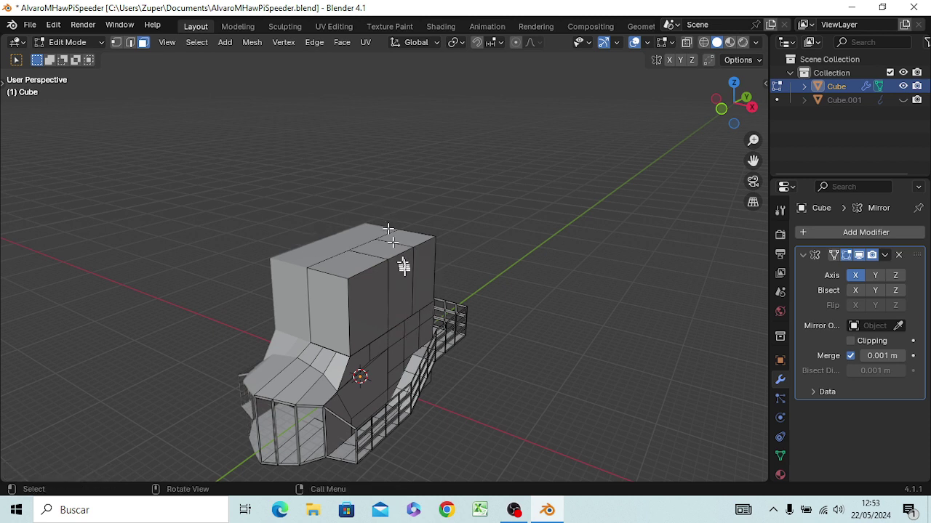
pyautogui.click(406, 295)
pyautogui.press('e')
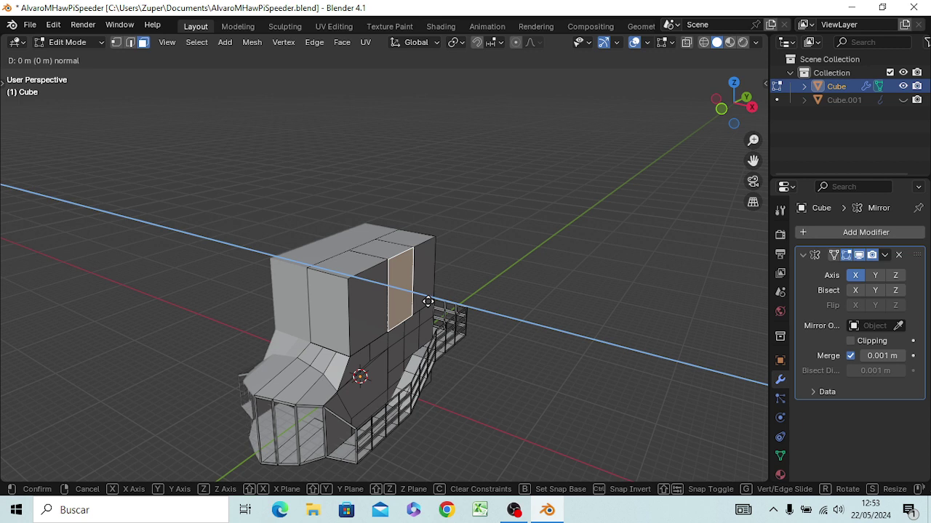
pyautogui.press('x')
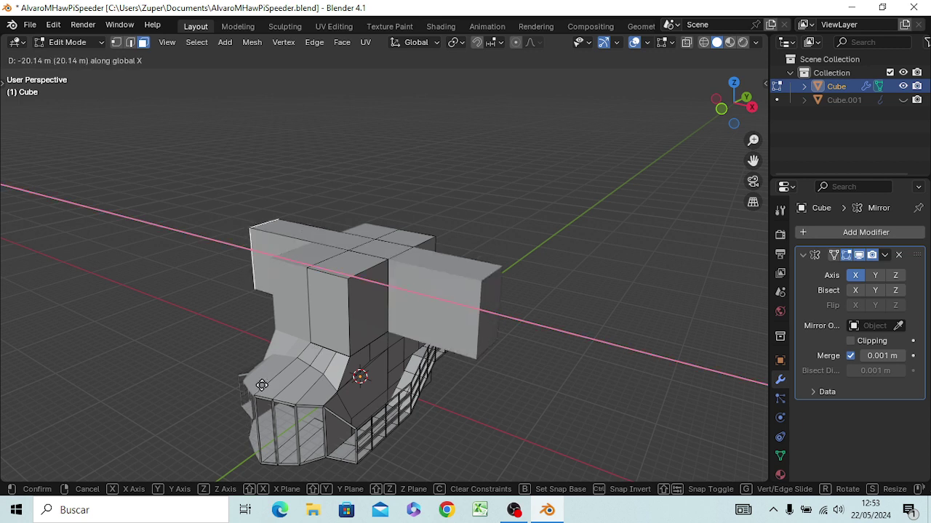
pyautogui.write('3')
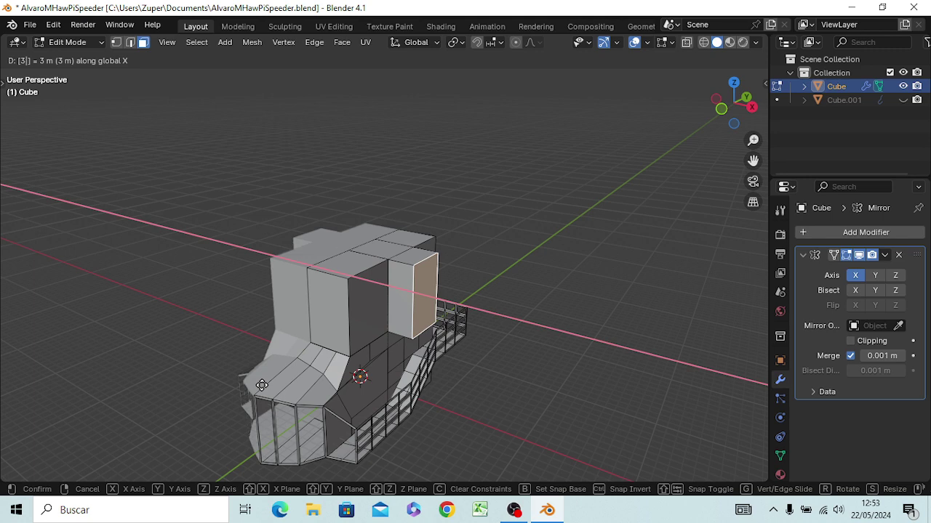
pyautogui.press('Return')
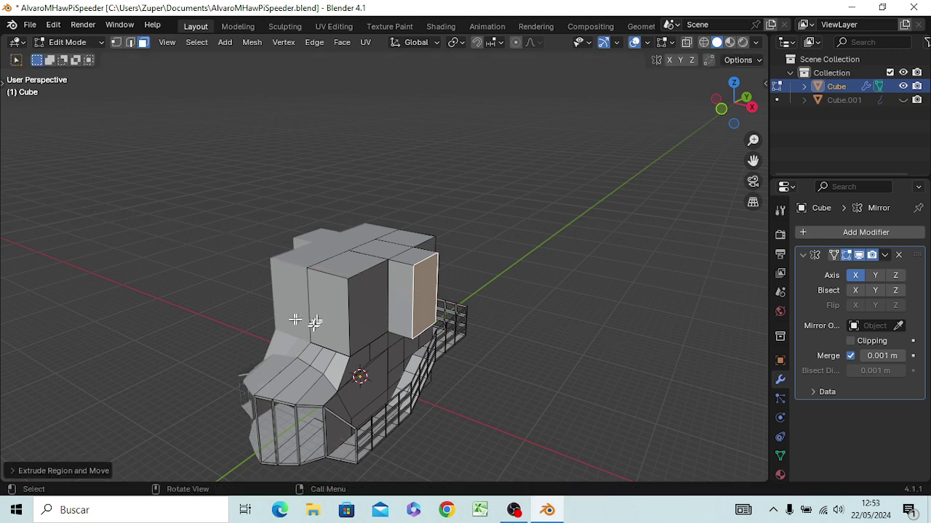
# Inspect the narrow extrusion from several angles, then undo it.
pyautogui.moveTo(371, 312)
pyautogui.mouseDown(button='middle')
pyautogui.moveTo(450, 455)
pyautogui.moveTo(408, 391)
pyautogui.mouseUp(button='middle')
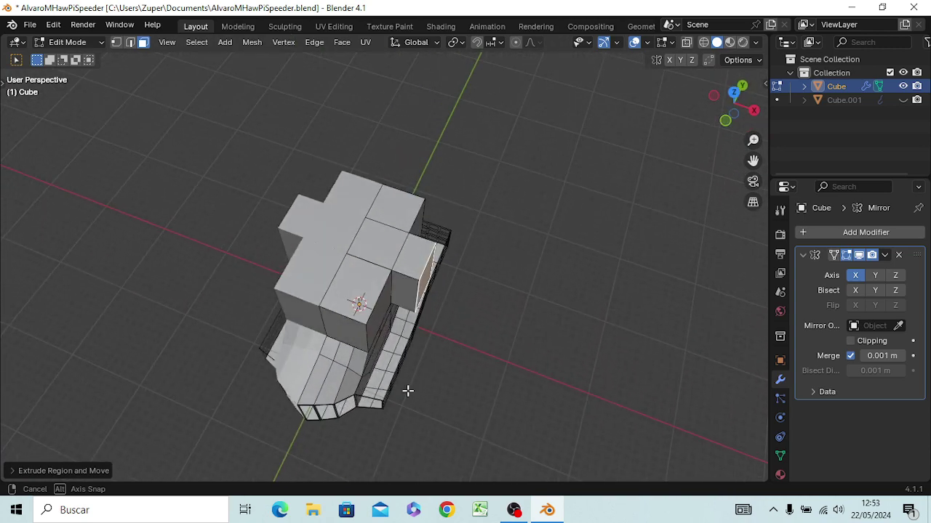
pyautogui.moveTo(418, 322)
pyautogui.mouseDown(button='middle')
pyautogui.moveTo(452, 416)
pyautogui.moveTo(457, 381)
pyautogui.mouseUp(button='middle')
pyautogui.press('KP_3')
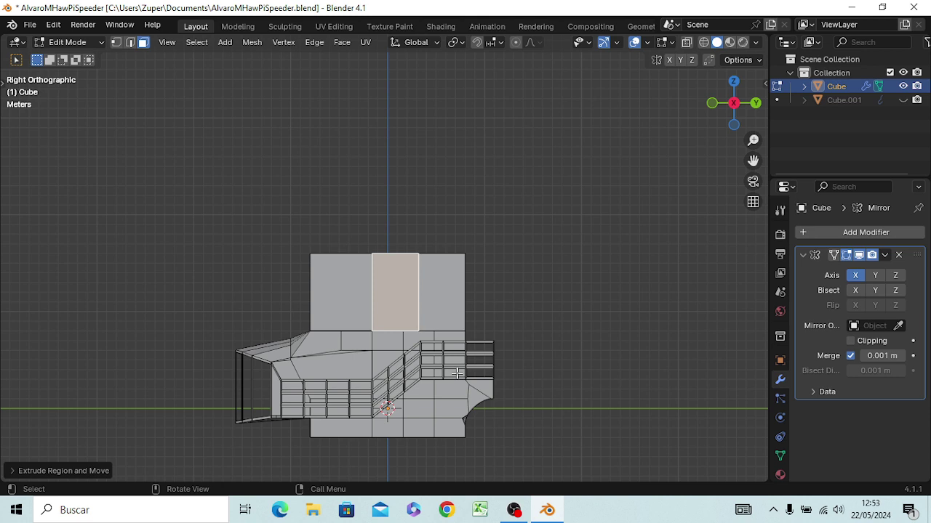
pyautogui.press('KP_7')
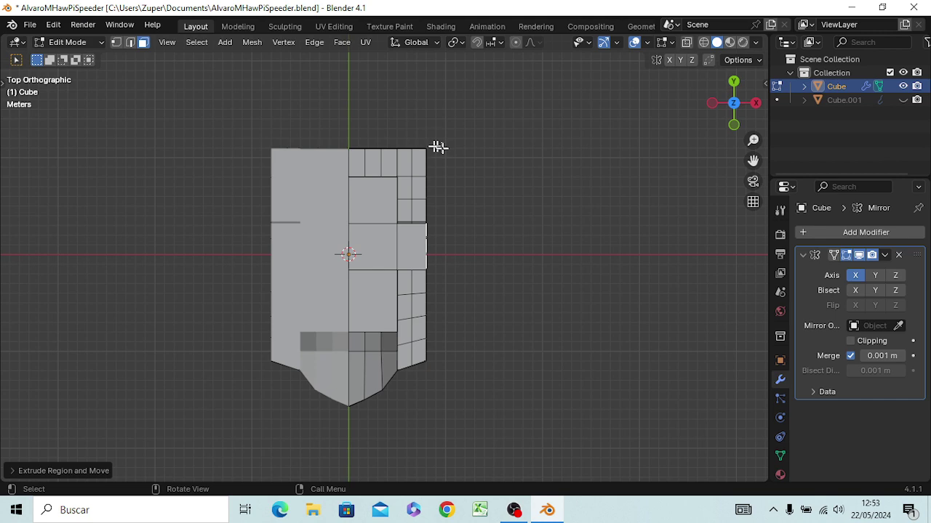
pyautogui.hotkey('ctrl', 'z')
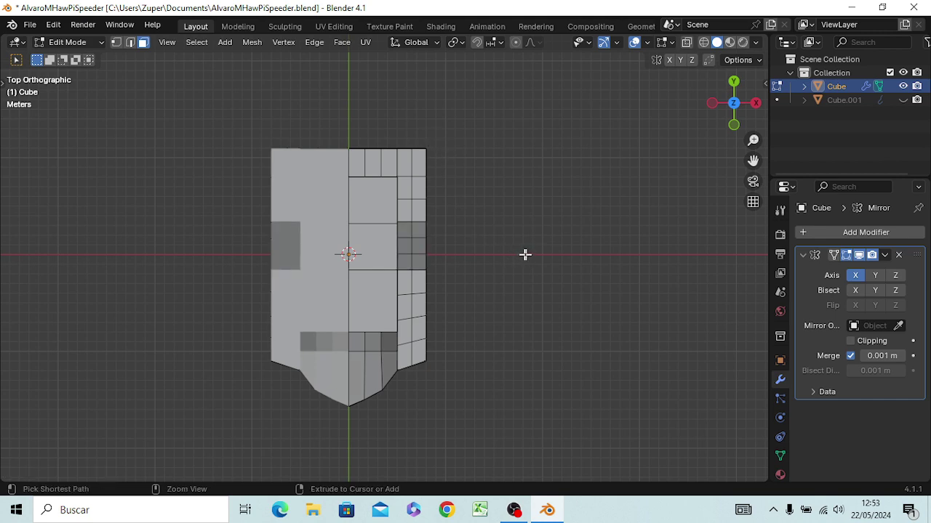
# Extrude the front face right of the 3D cursor 5 m along X.
pyautogui.moveTo(432, 308)
pyautogui.mouseDown(button='middle')
pyautogui.moveTo(490, 341)
pyautogui.moveTo(415, 291)
pyautogui.mouseUp(button='middle')
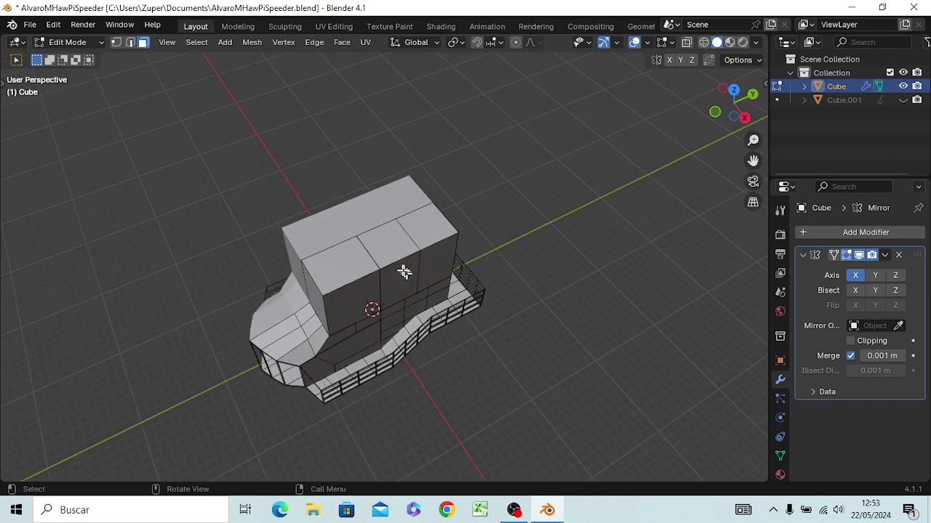
pyautogui.click(397, 273)
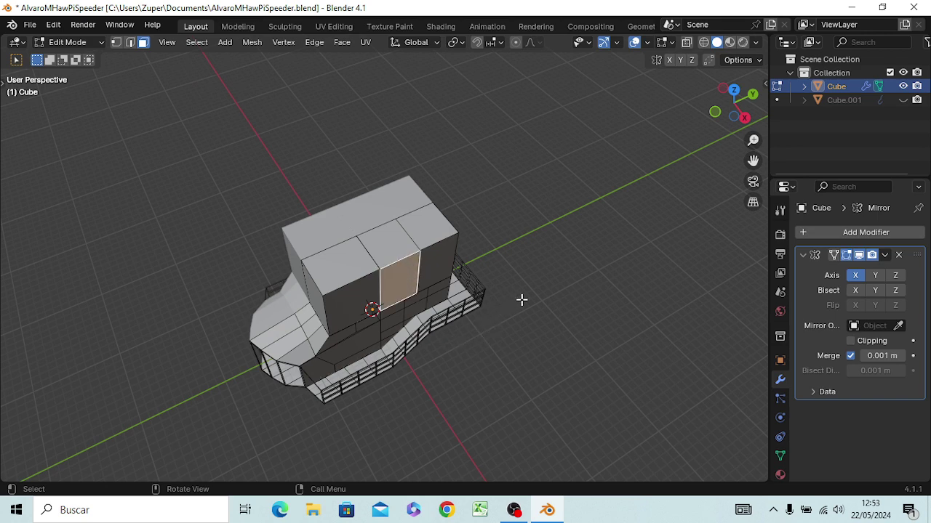
pyautogui.press('e')
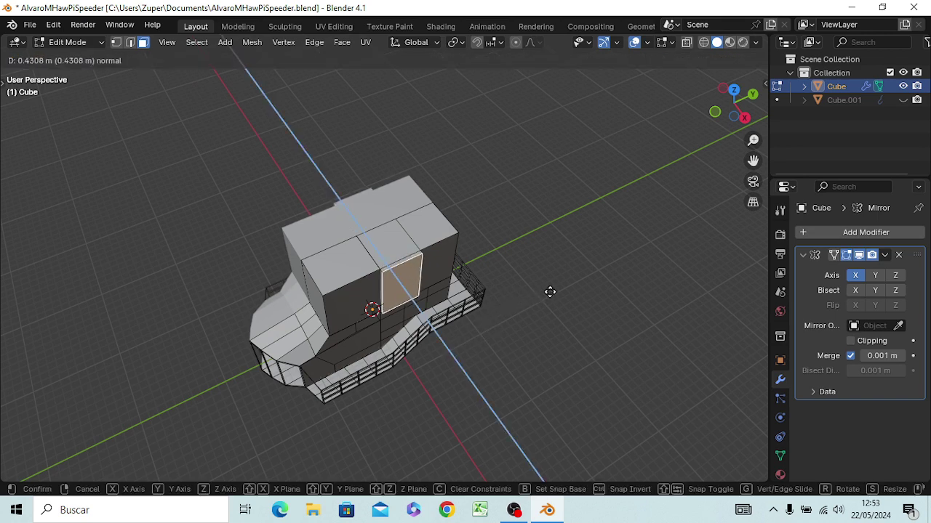
pyautogui.press('x')
pyautogui.click(551, 291)
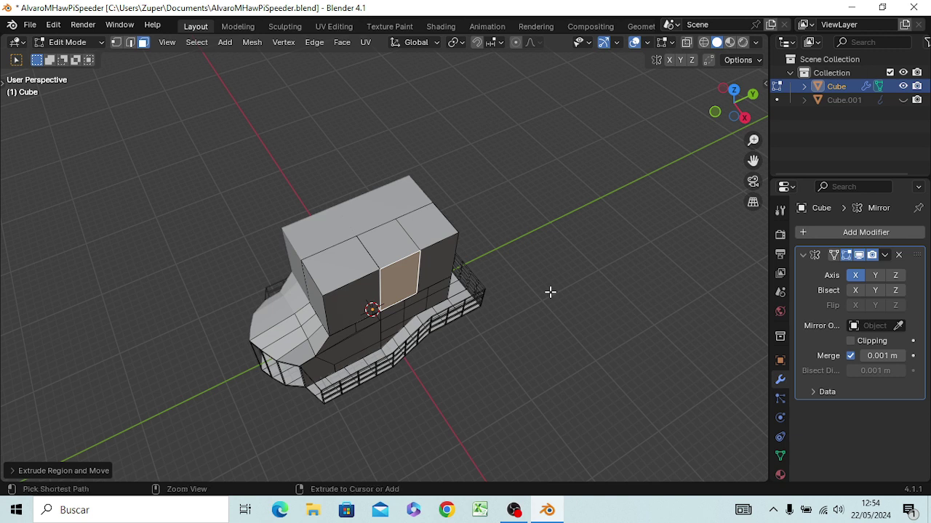
pyautogui.hotkey('ctrl', 'z')
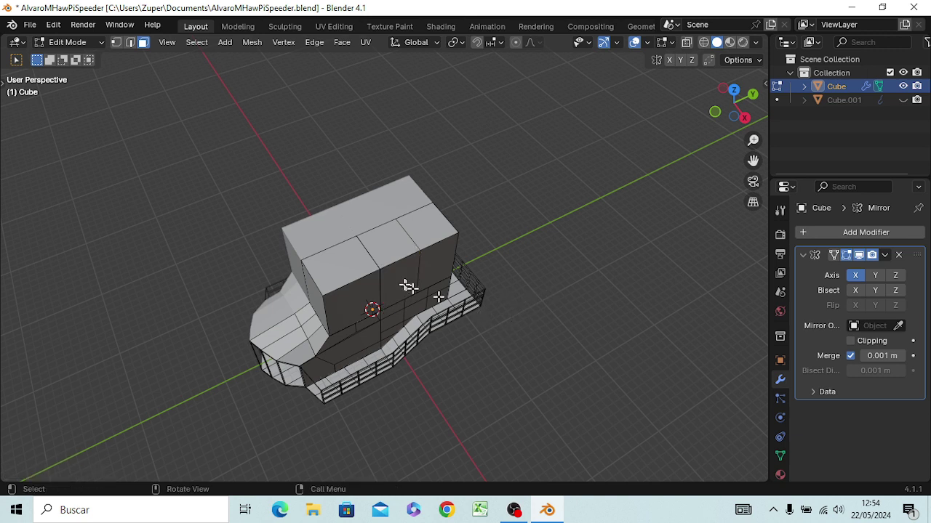
pyautogui.click(411, 285)
pyautogui.press('e')
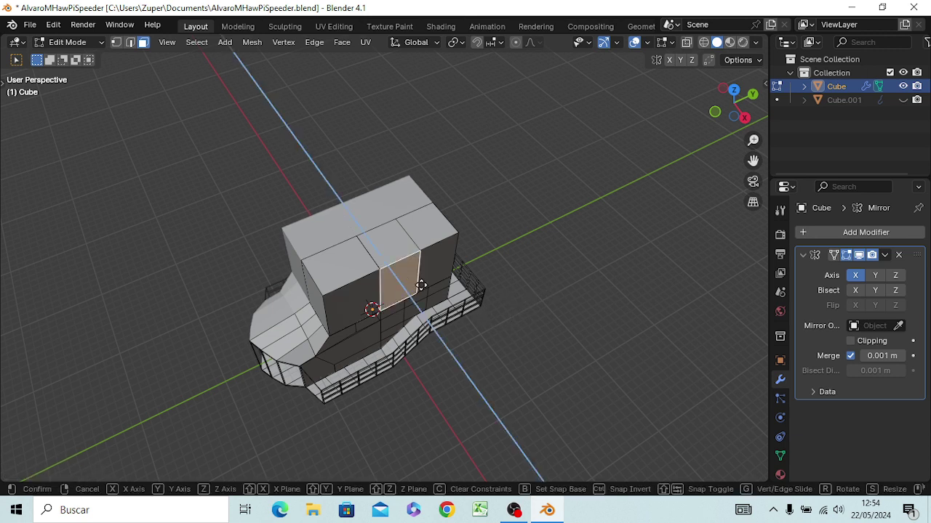
pyautogui.press('x')
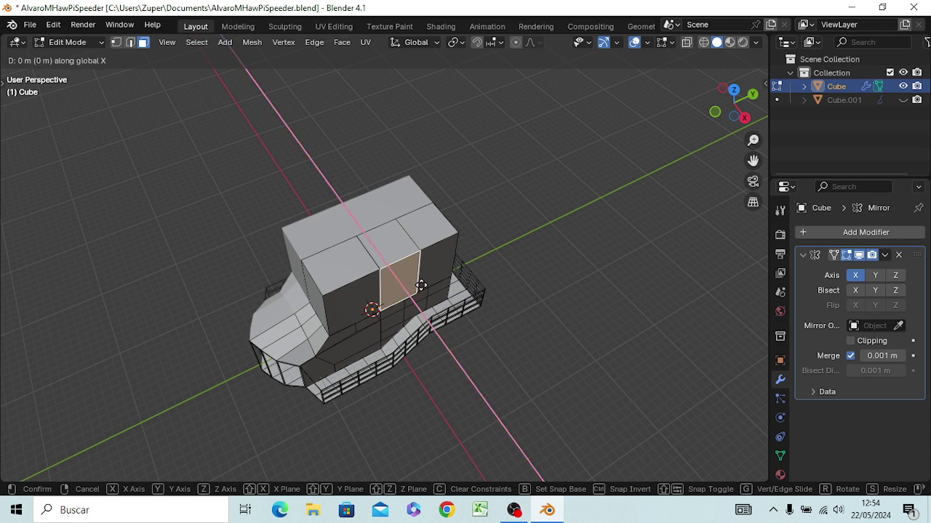
pyautogui.write('5')
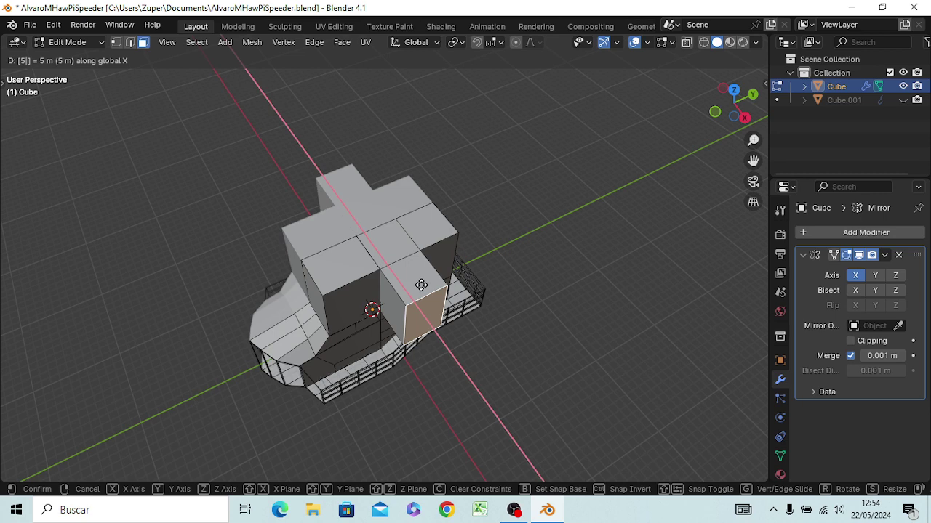
pyautogui.press('Return')
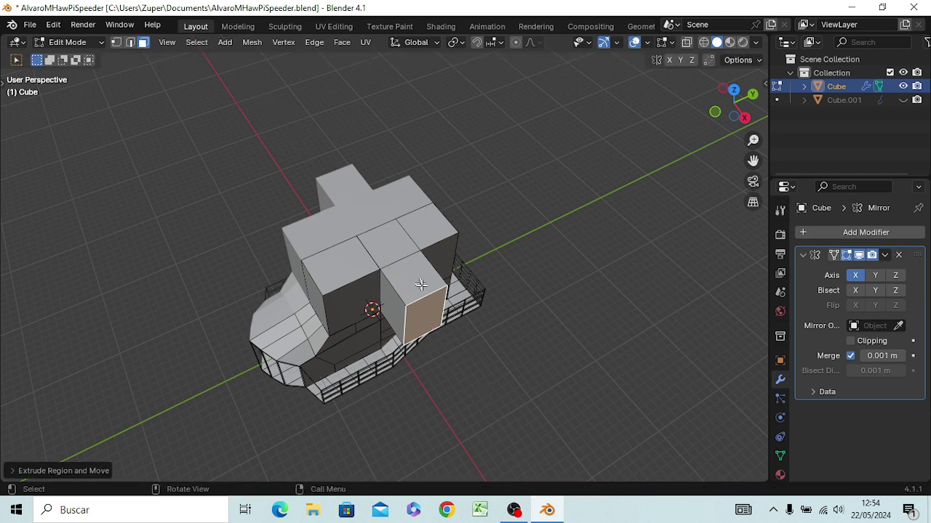
# Move a tall face of the upper block 2 m along X.
pyautogui.moveTo(497, 310)
pyautogui.mouseDown(button='middle')
pyautogui.moveTo(393, 285)
pyautogui.moveTo(359, 235)
pyautogui.mouseUp(button='middle')
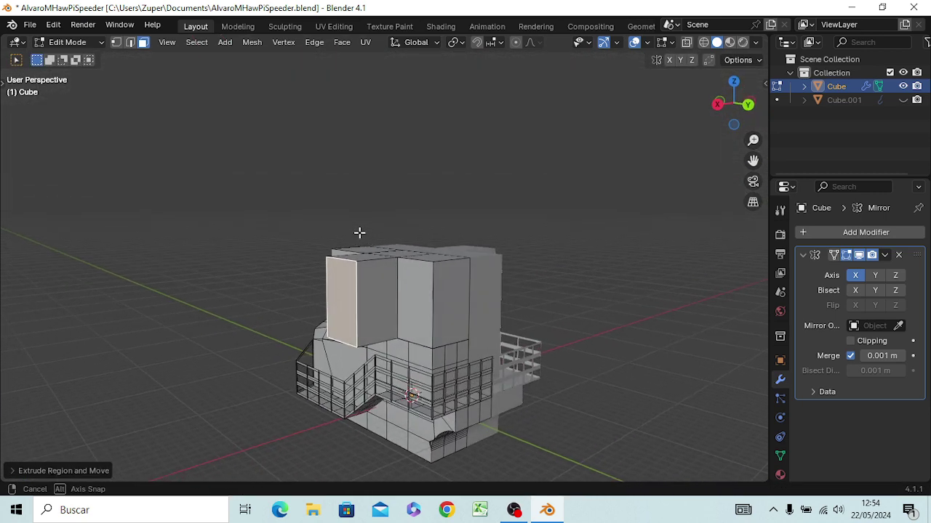
pyautogui.click(409, 288)
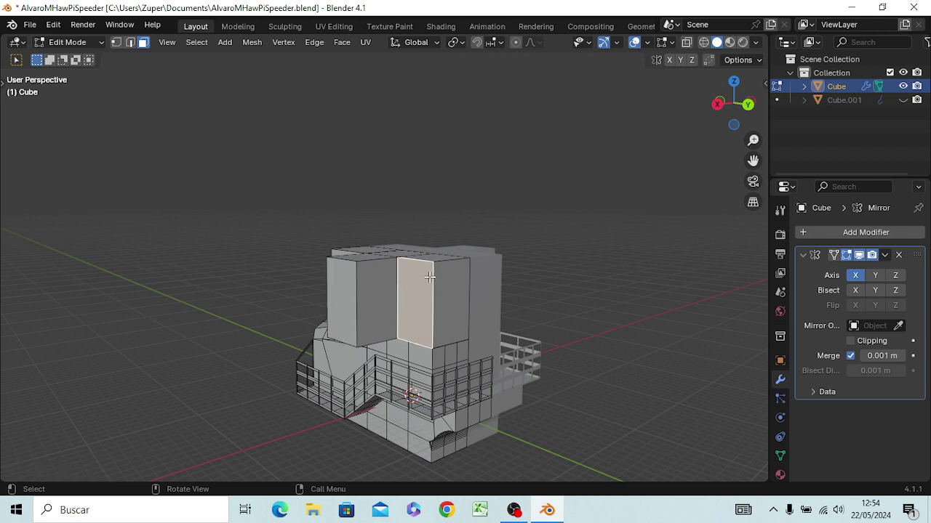
pyautogui.press('g')
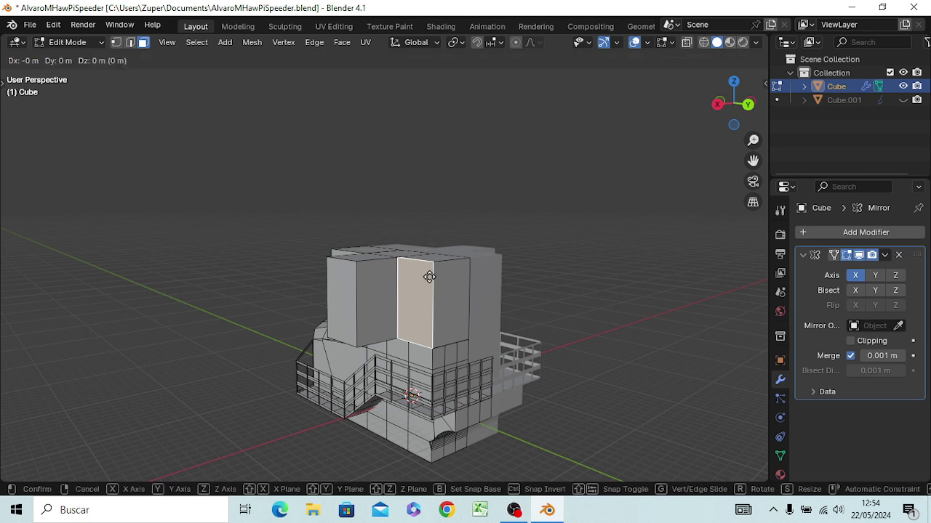
pyautogui.press('x')
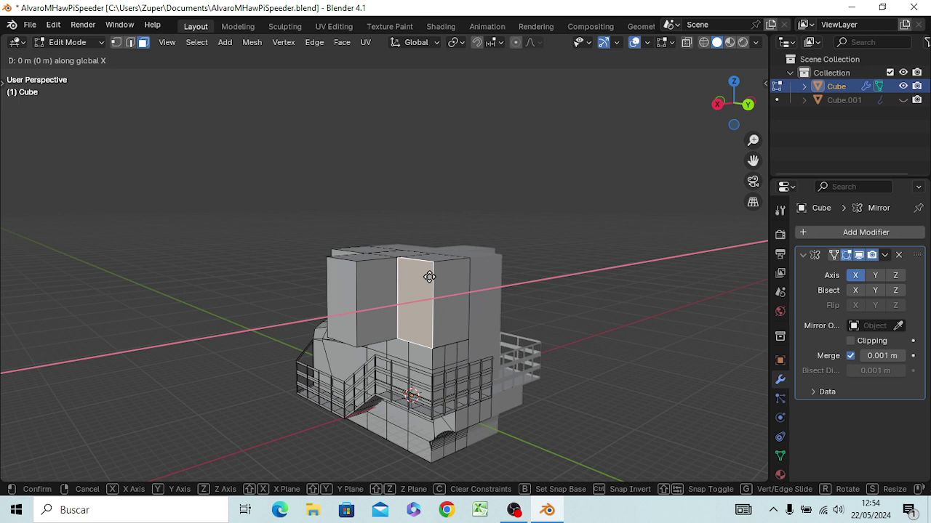
pyautogui.write('2')
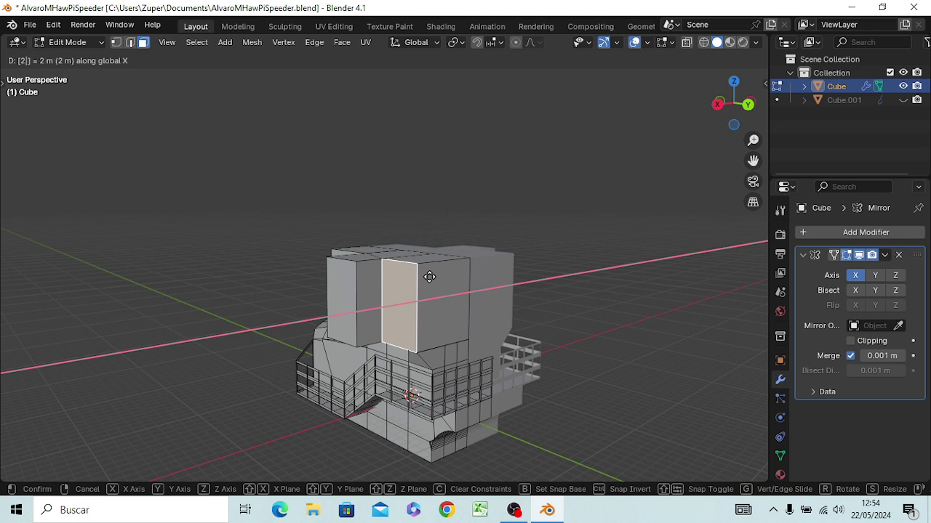
pyautogui.press('Return')
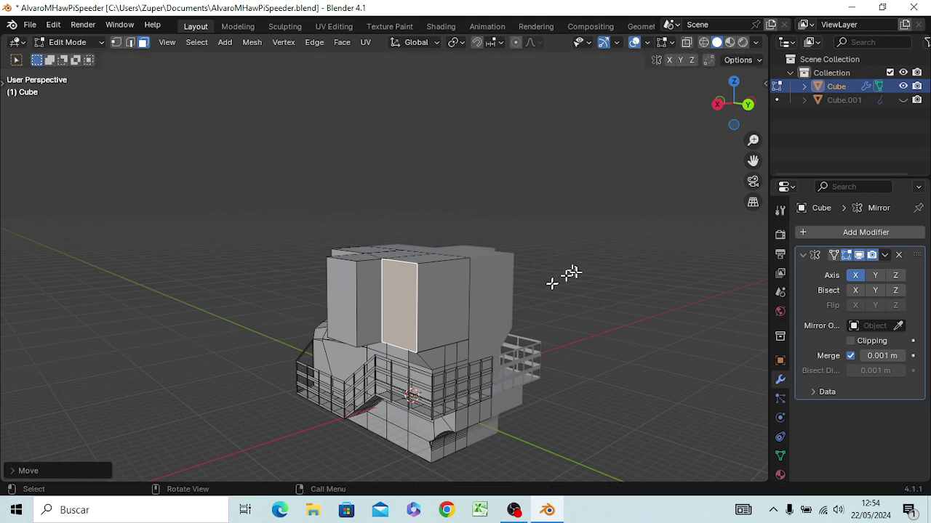
# In top view, extrude the upper block's front face 5 m along Y.
pyautogui.moveTo(560, 291)
pyautogui.mouseDown(button='middle')
pyautogui.moveTo(579, 363)
pyautogui.moveTo(474, 312)
pyautogui.mouseUp(button='middle')
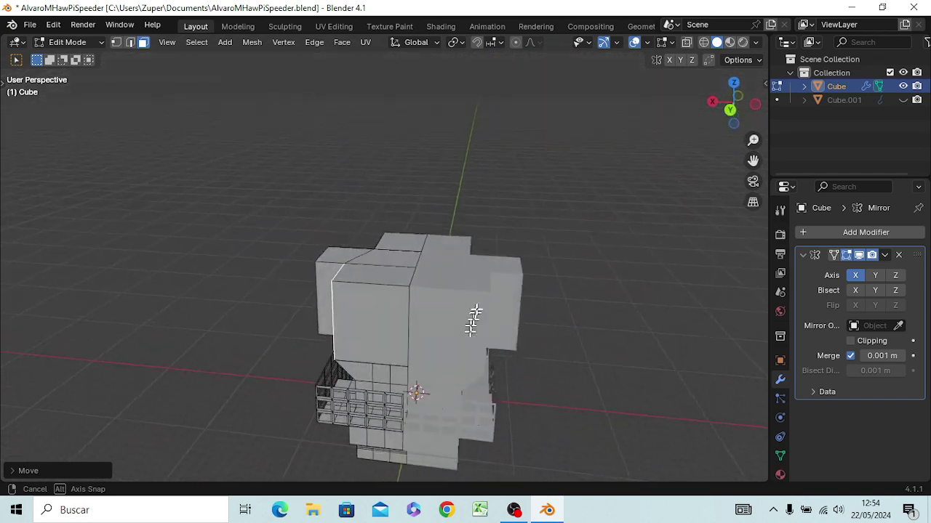
pyautogui.click(378, 329)
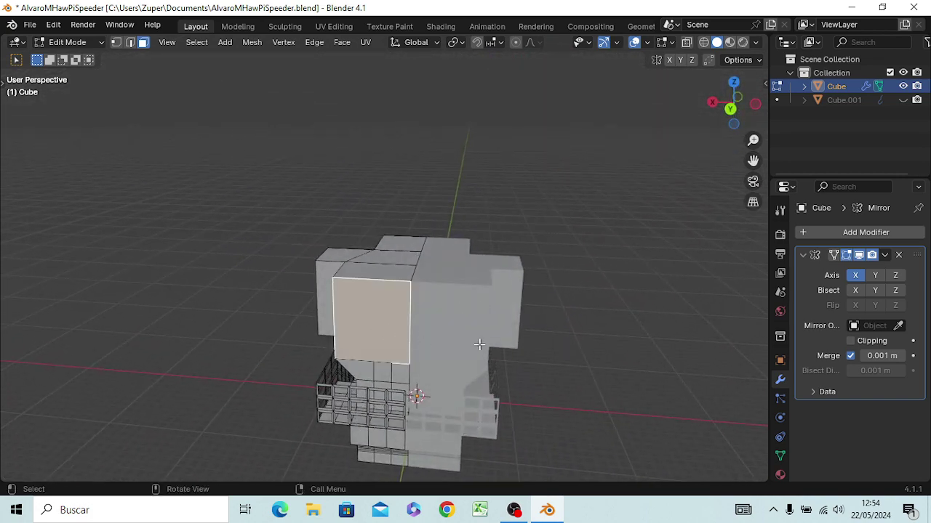
pyautogui.press('KP_7')
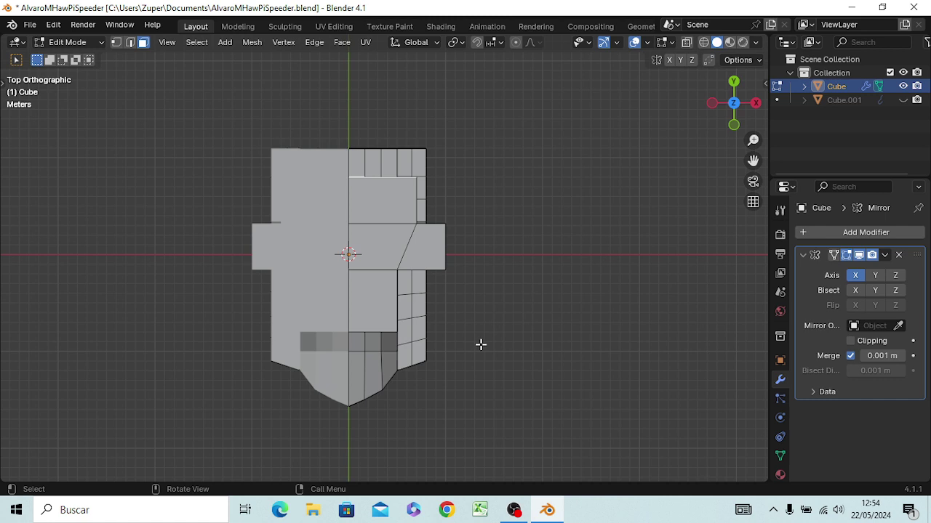
pyautogui.press('e')
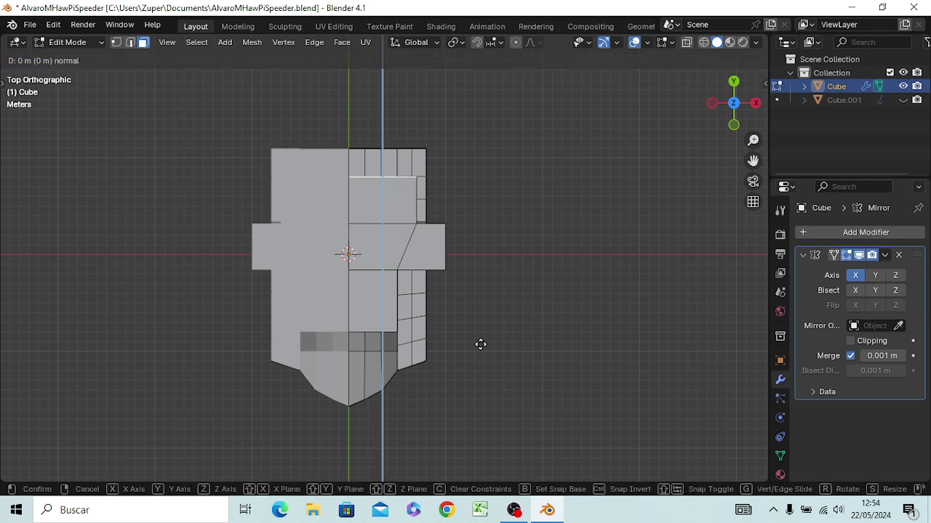
pyautogui.press('y')
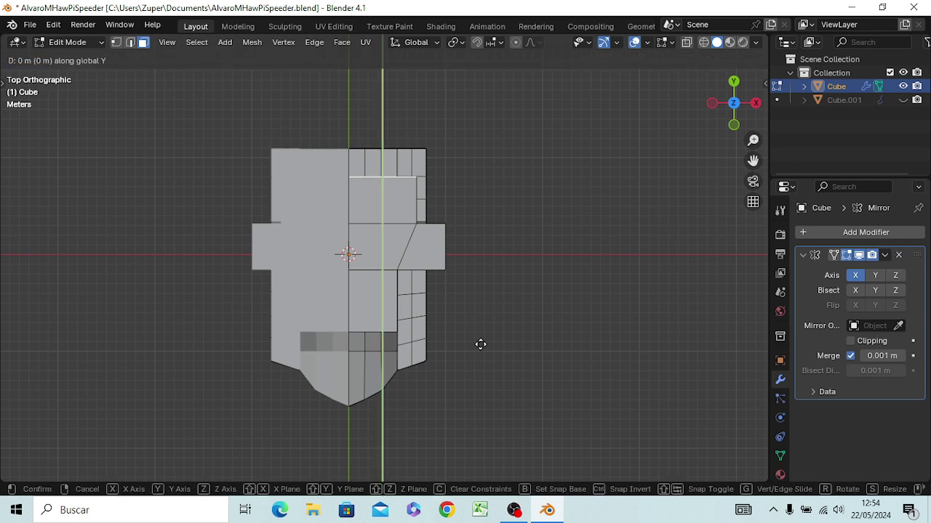
pyautogui.write('5')
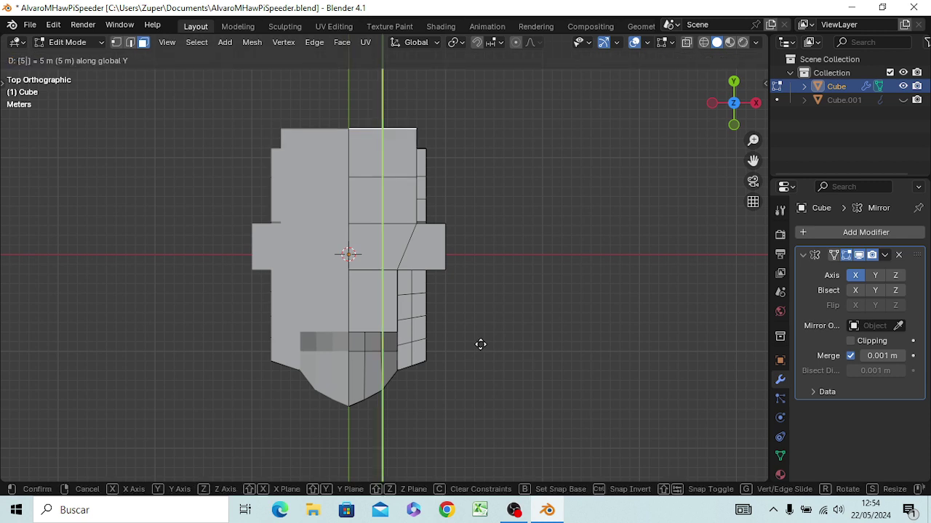
pyautogui.press('Return')
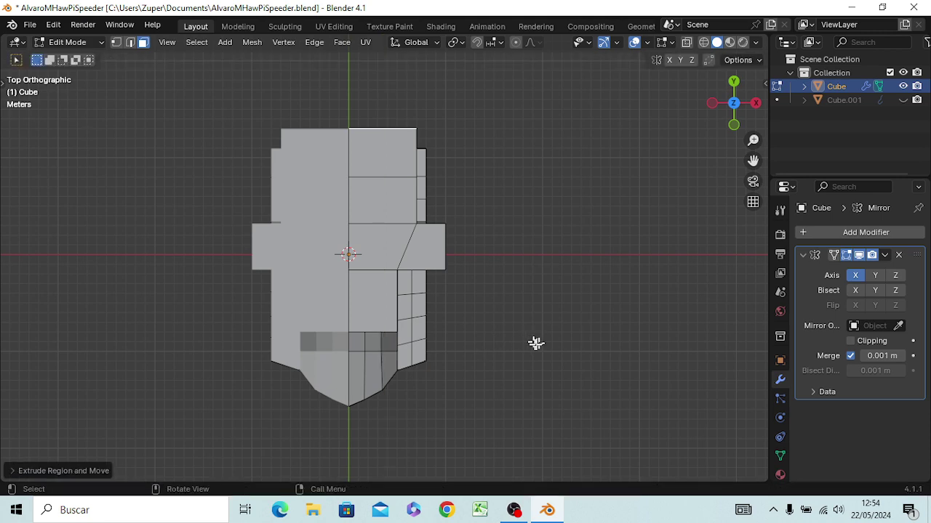
pyautogui.moveTo(534, 342)
pyautogui.mouseDown(button='middle')
pyautogui.moveTo(367, 192)
pyautogui.moveTo(500, 164)
pyautogui.moveTo(401, 214)
pyautogui.moveTo(465, 197)
pyautogui.mouseUp(button='middle')
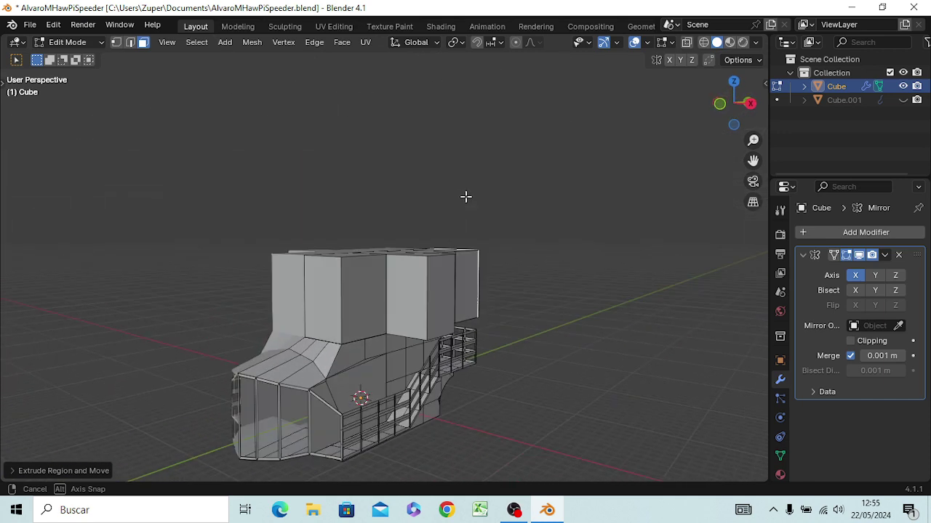
# In edge select mode, try beveling a vertical edge, then cancel and deselect it.
pyautogui.click(385, 288)
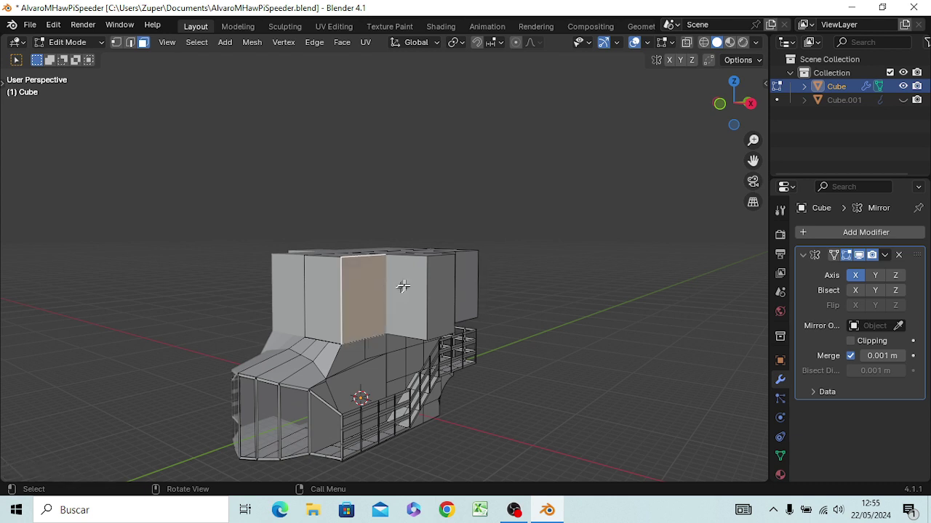
pyautogui.press('2')
pyautogui.click(538, 274)
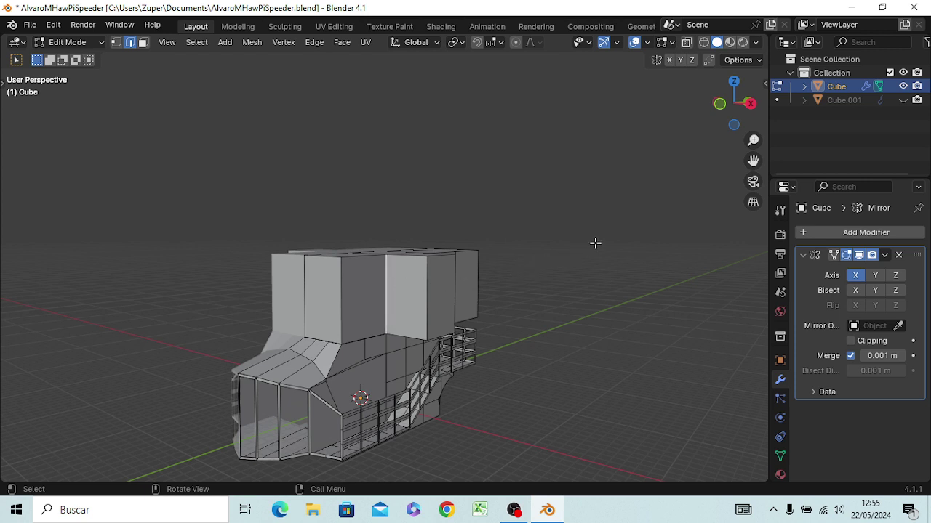
pyautogui.hotkey('ctrl', 'b')
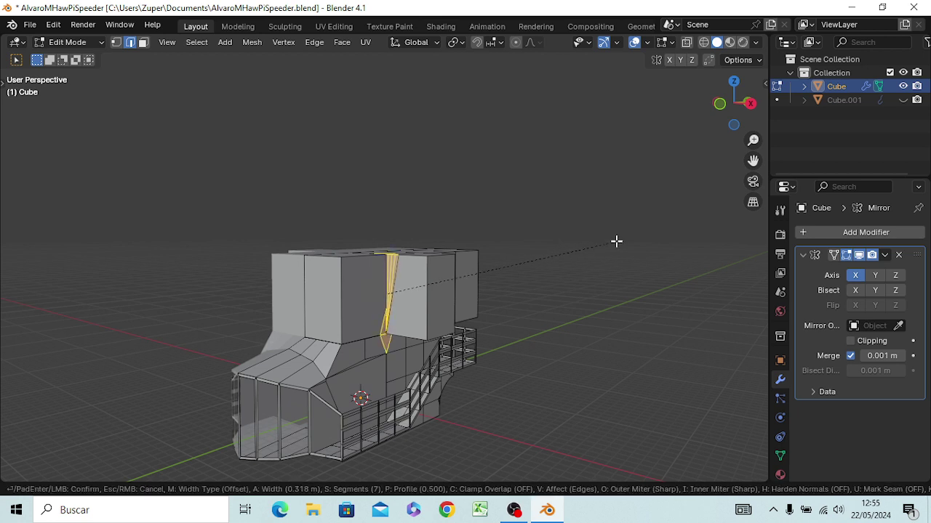
pyautogui.press('Escape')
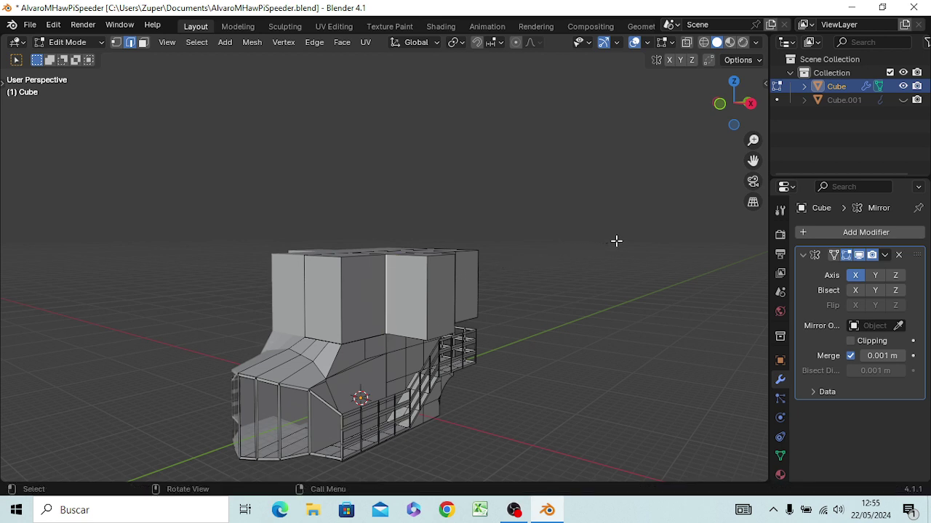
pyautogui.moveTo(511, 318)
pyautogui.mouseDown(button='middle')
pyautogui.moveTo(520, 353)
pyautogui.moveTo(621, 352)
pyautogui.moveTo(530, 349)
pyautogui.mouseUp(button='middle')
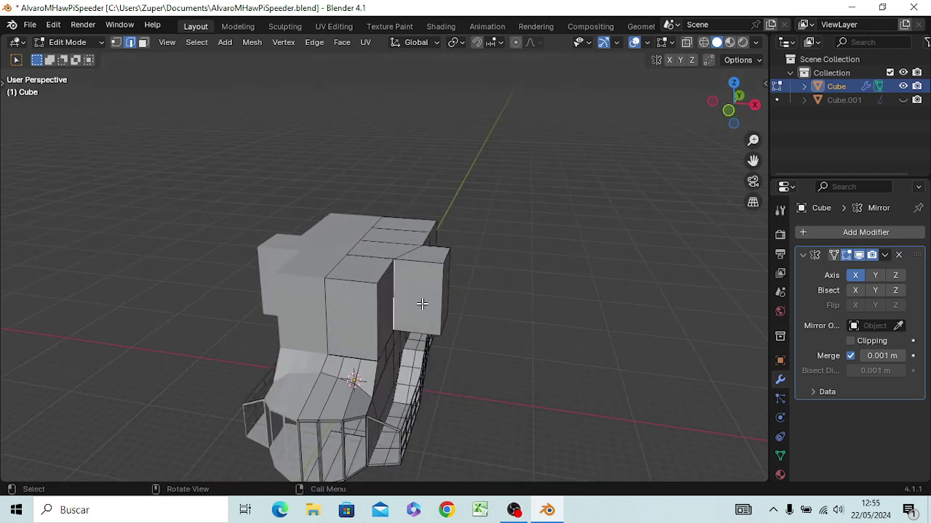
pyautogui.hotkey('ctrl', 'z')
pyautogui.moveTo(437, 286)
pyautogui.mouseDown(button='middle')
pyautogui.moveTo(428, 318)
pyautogui.moveTo(374, 252)
pyautogui.mouseUp(button='middle')
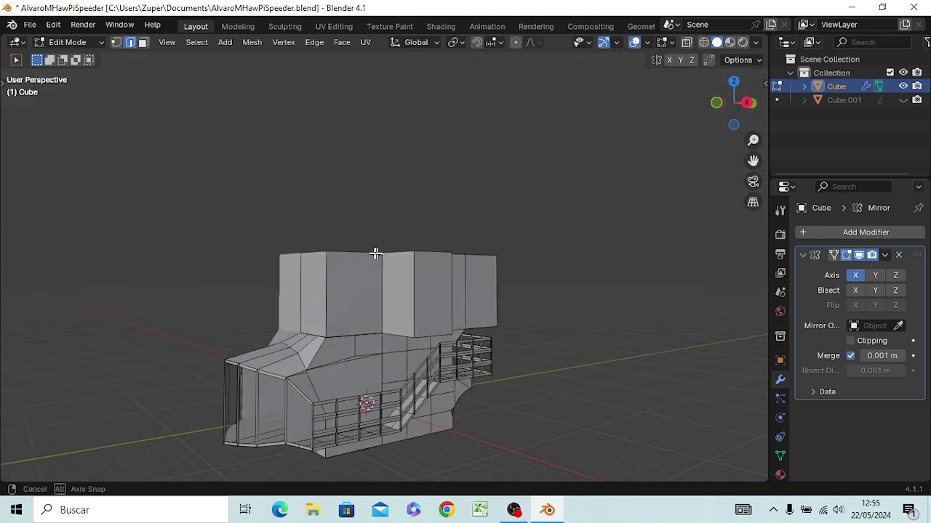
# Shift the vertical edge on the upper block 2 m along X.
pyautogui.click(366, 278)
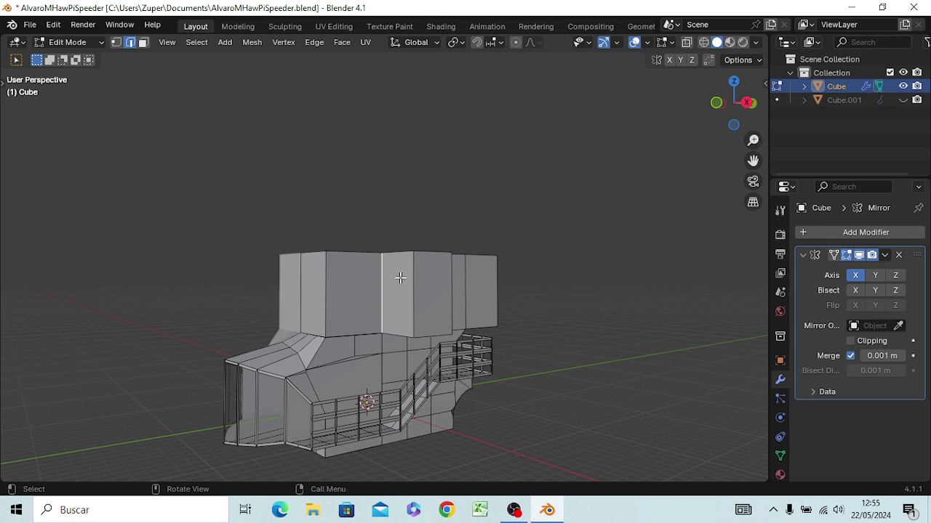
pyautogui.press('g')
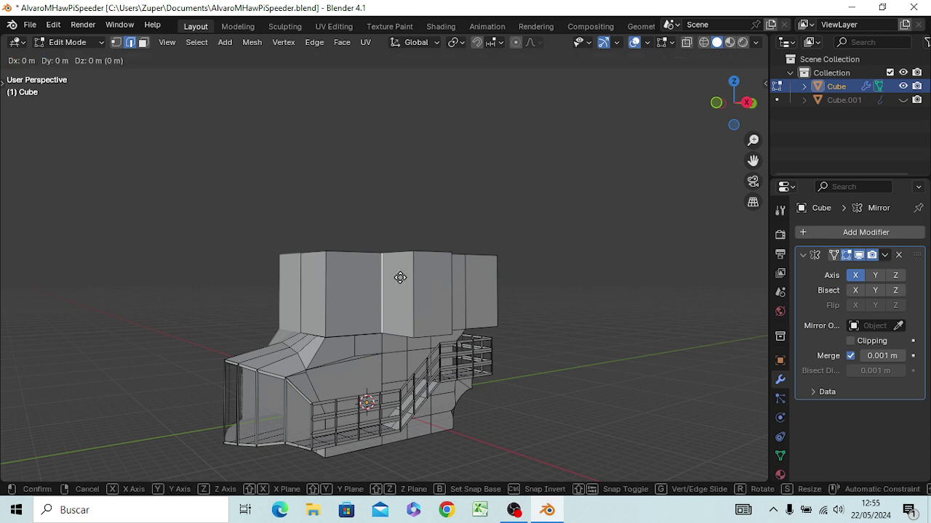
pyautogui.press('x')
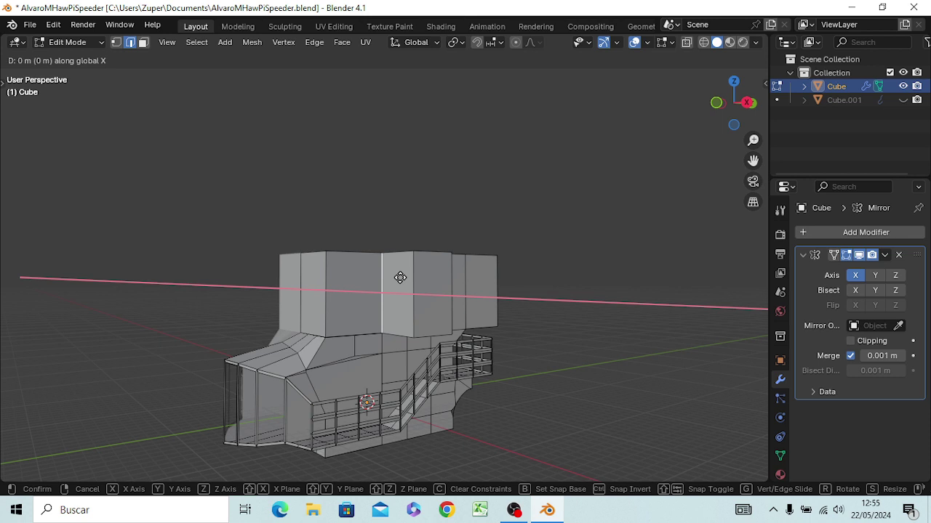
pyautogui.write('2')
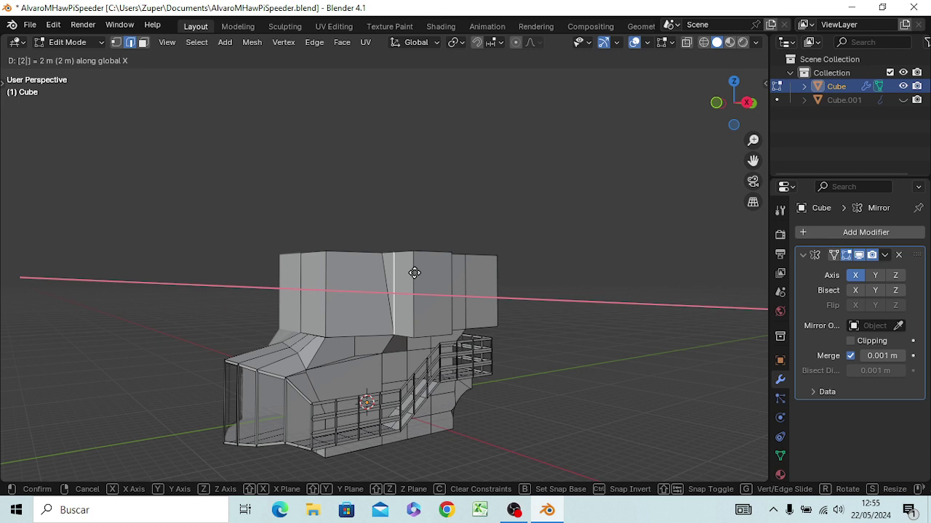
pyautogui.click(414, 272)
pyautogui.hotkey('ctrl', 'z')
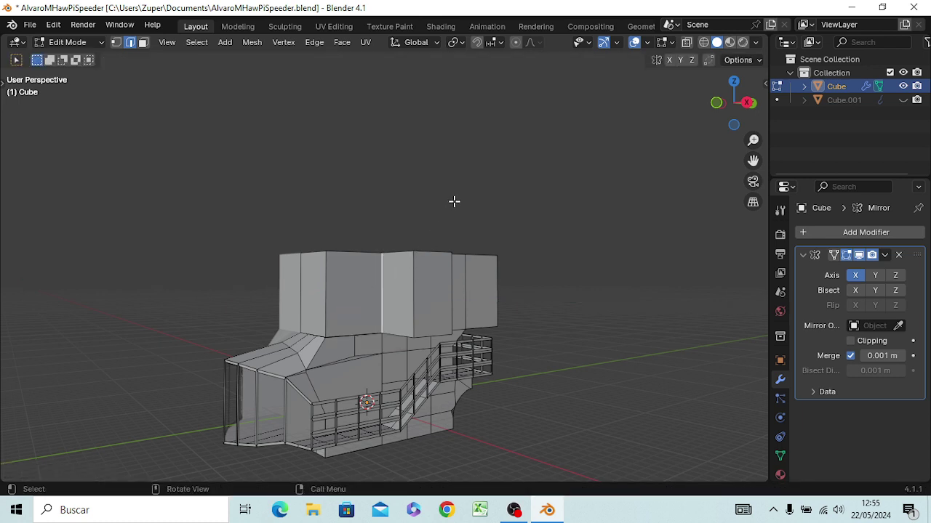
pyautogui.moveTo(380, 278); pyautogui.dragTo(390, 295)
pyautogui.press('g')
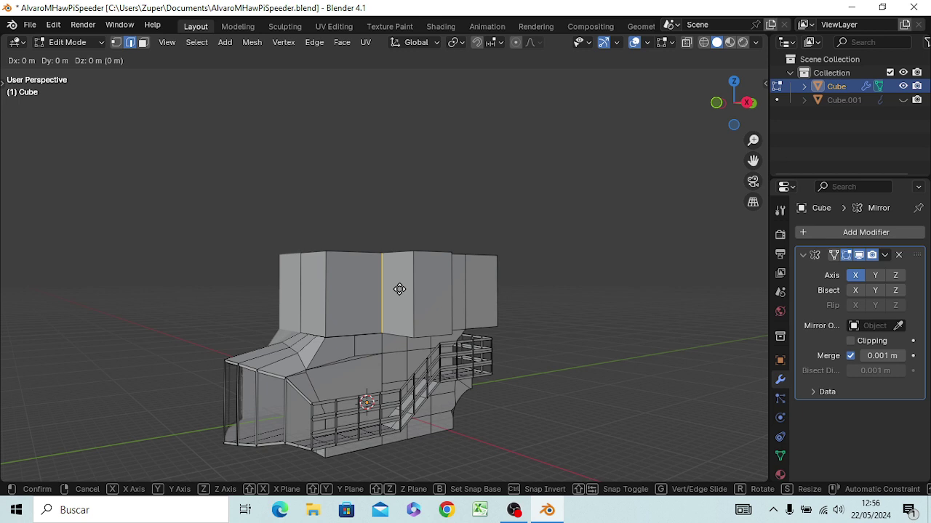
pyautogui.press('x')
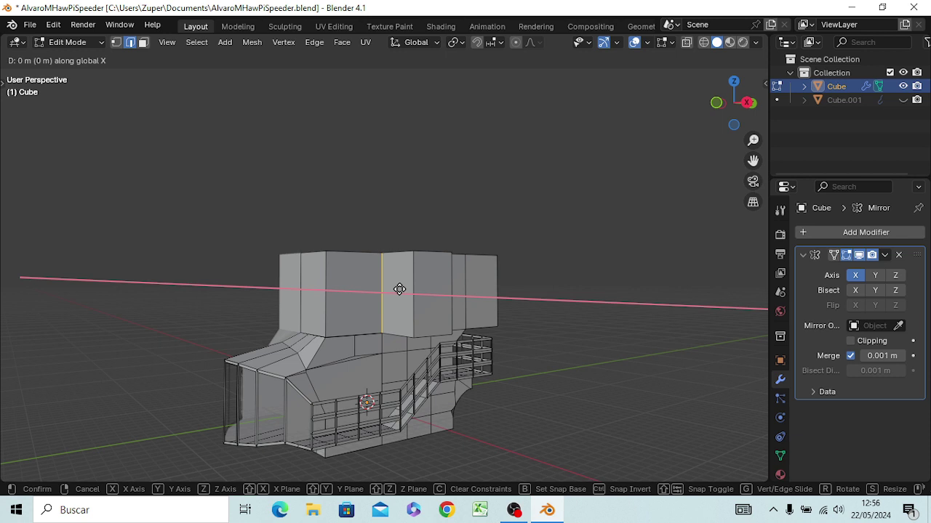
pyautogui.write('2')
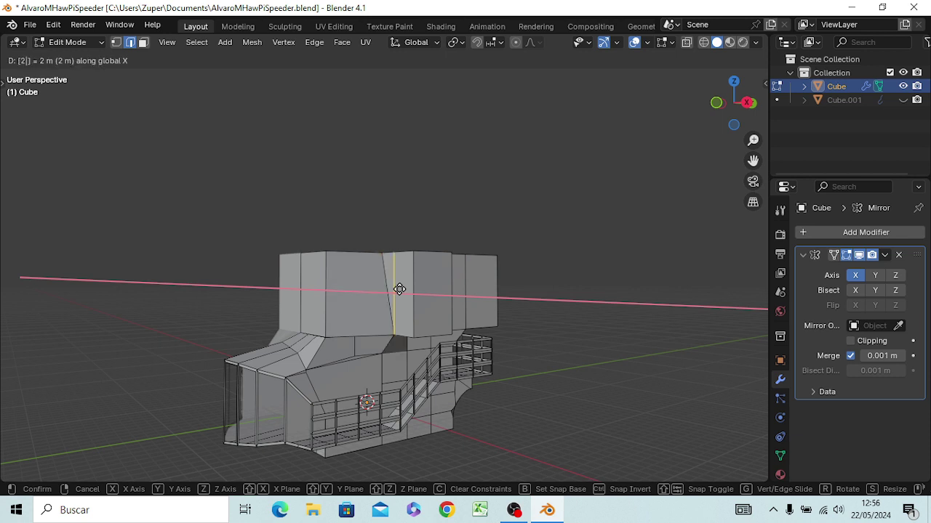
pyautogui.press('Return')
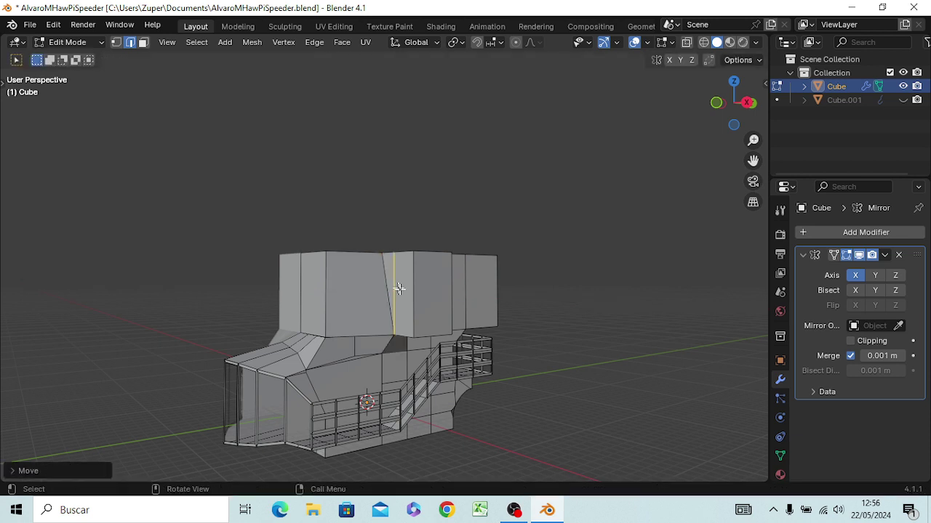
pyautogui.click(385, 274)
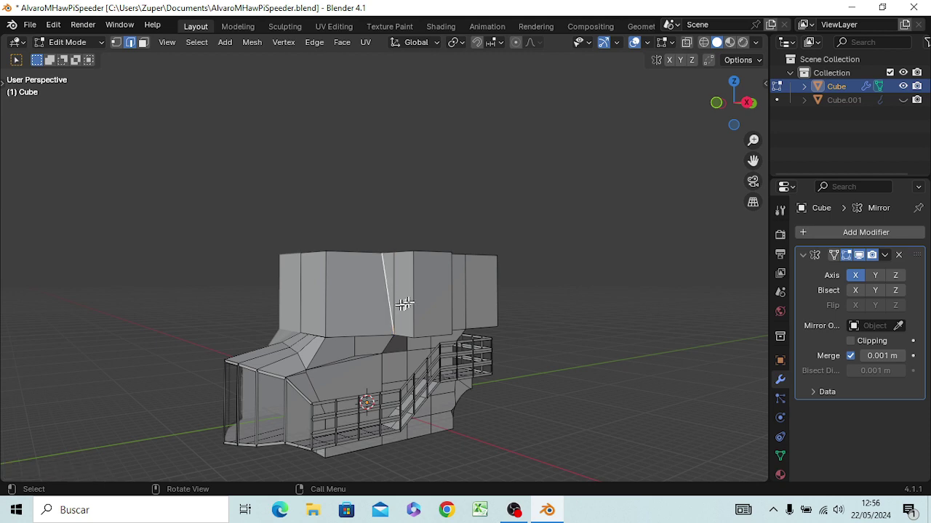
# Extrude the upper body's upper-left face 2 m along X with E and x2.
pyautogui.moveTo(469, 323)
pyautogui.mouseDown(button='middle')
pyautogui.moveTo(450, 256)
pyautogui.moveTo(437, 251)
pyautogui.mouseUp(button='middle')
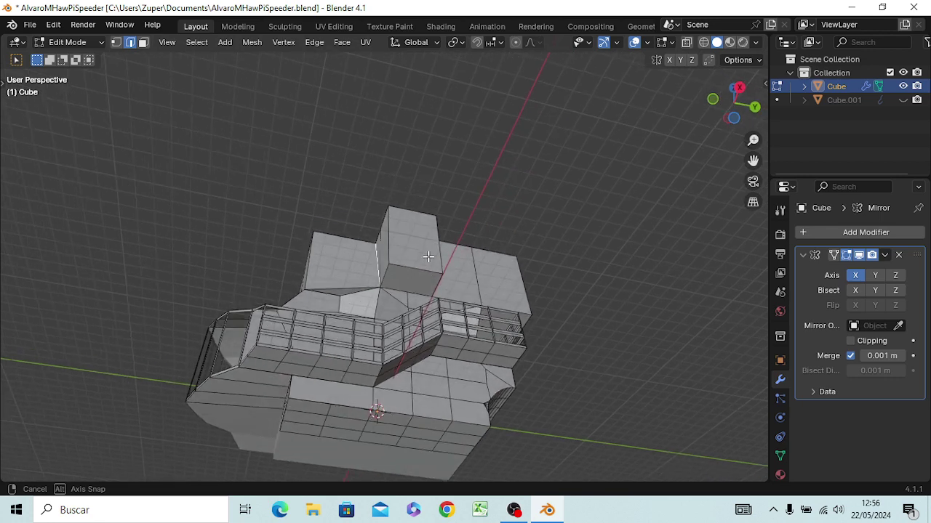
pyautogui.keyDown('ctrl'); pyautogui.click(439, 246); pyautogui.keyUp('ctrl')
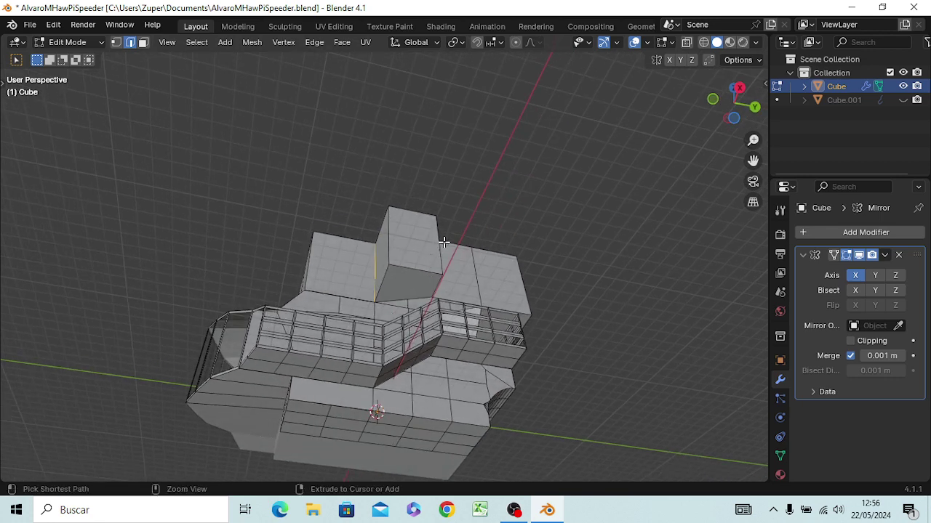
pyautogui.click(349, 278)
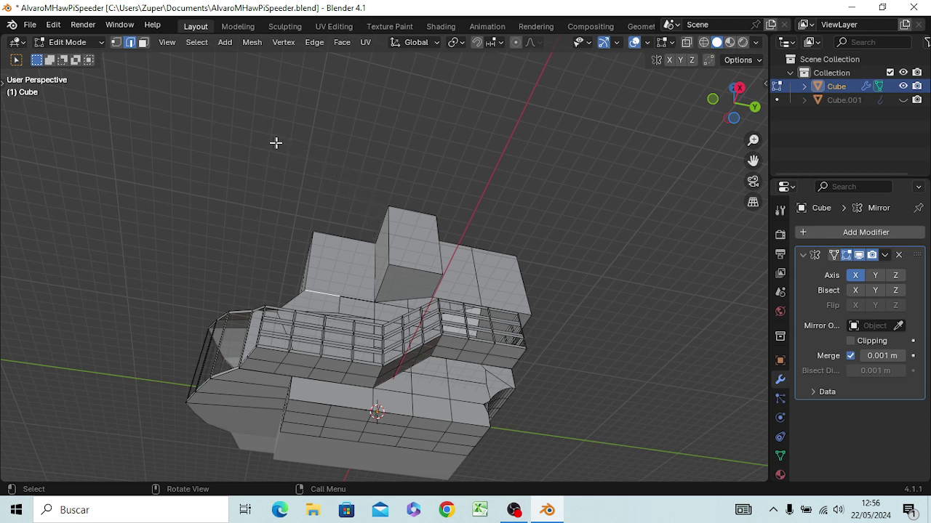
pyautogui.press('3')
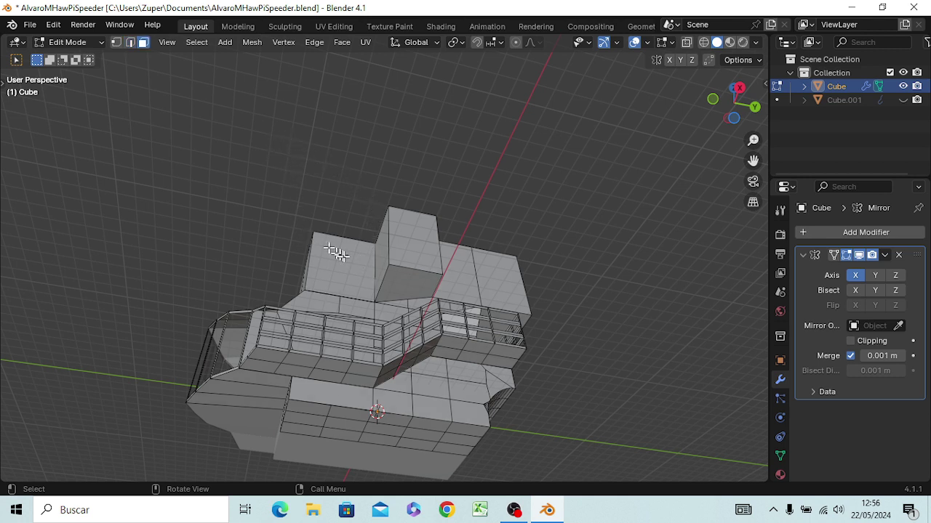
pyautogui.click(342, 265)
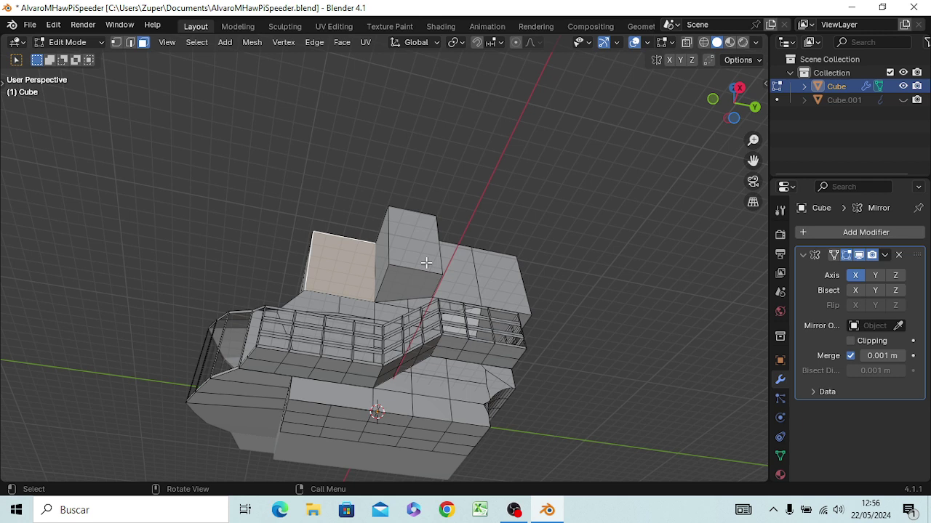
pyautogui.press('e')
pyautogui.write('x')
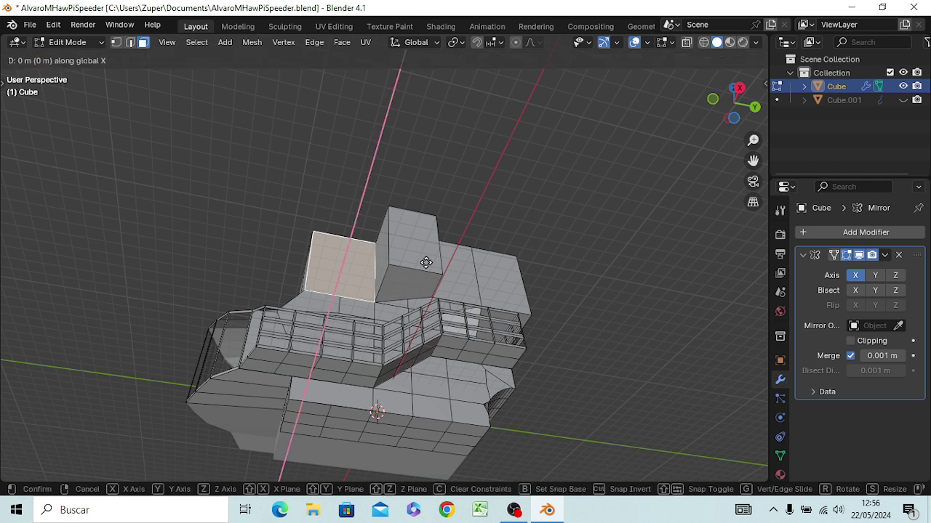
pyautogui.write('2')
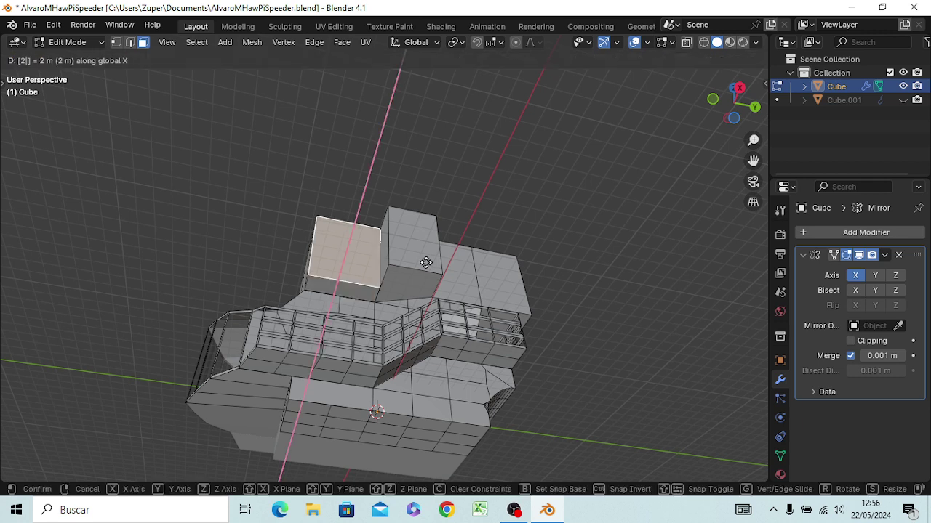
pyautogui.press('Return')
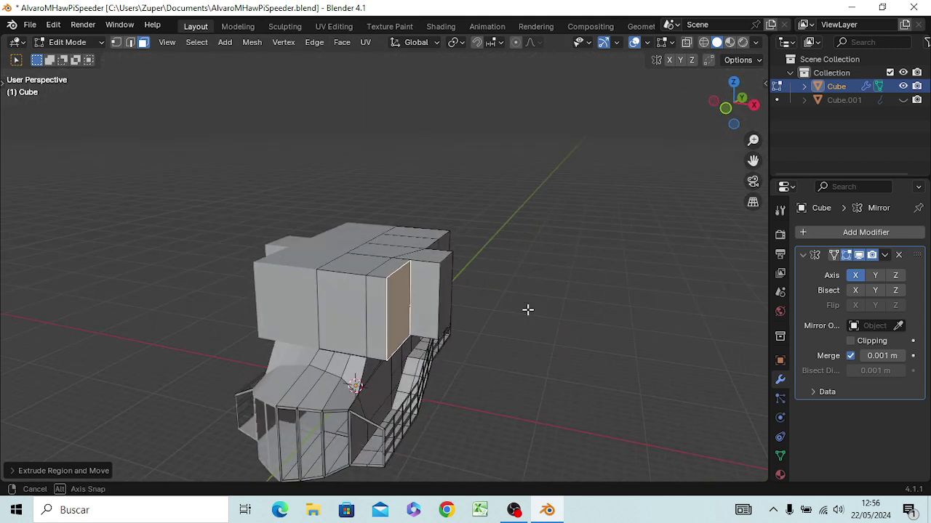
pyautogui.moveTo(506, 276); pyautogui.dragTo(533, 307, button='middle')
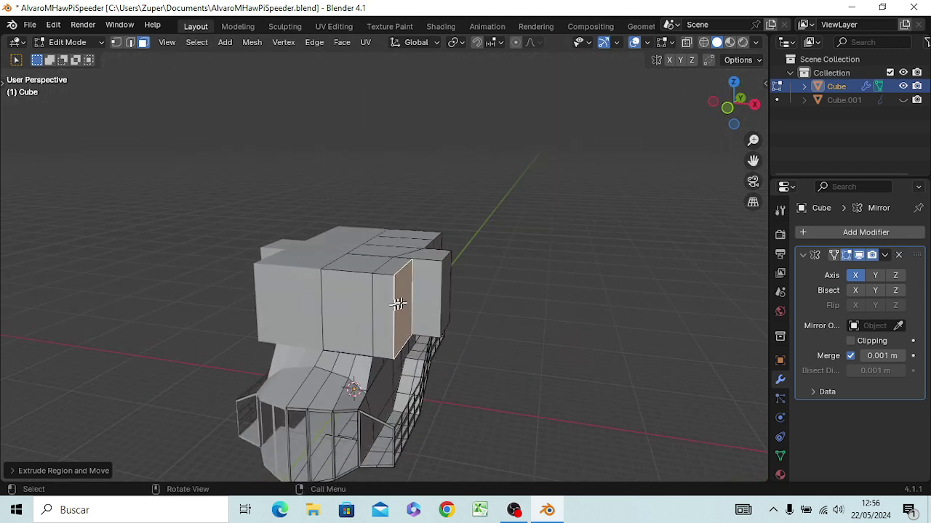
pyautogui.click(392, 266)
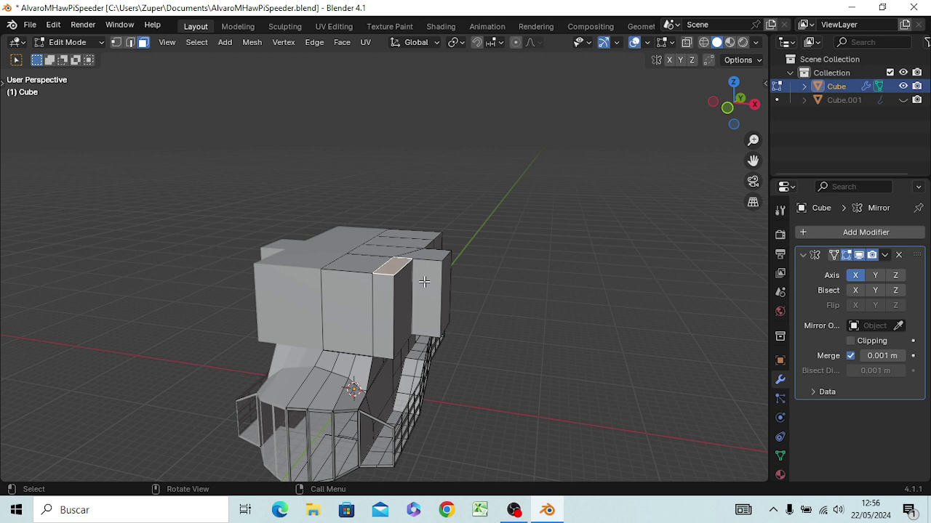
pyautogui.press('e')
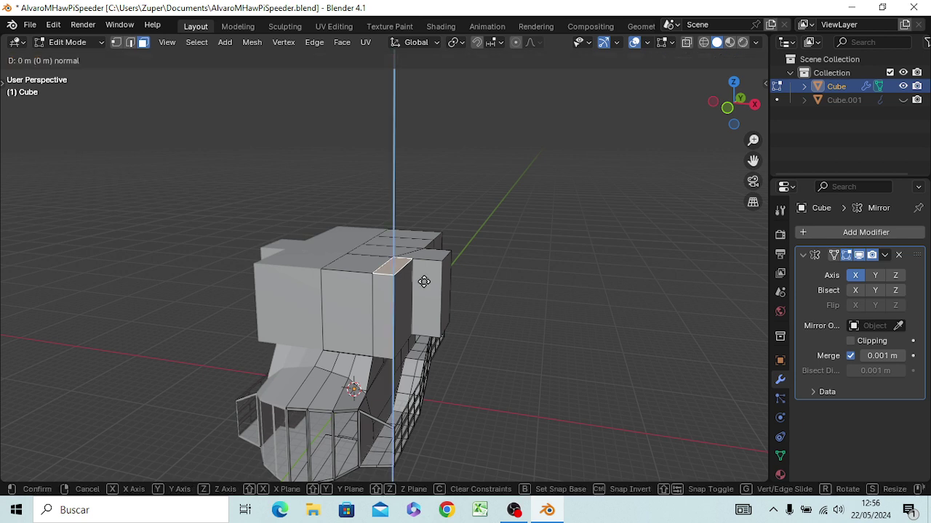
pyautogui.press('c')
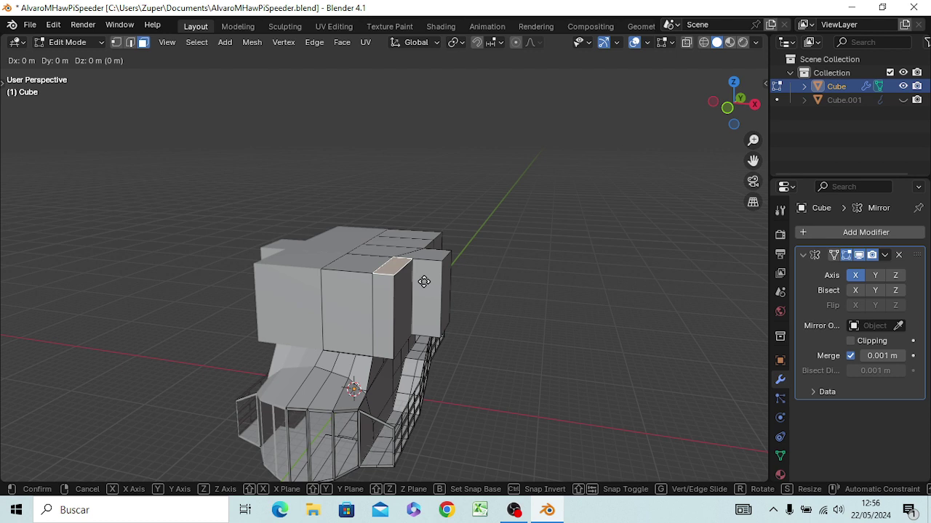
pyautogui.press('2')
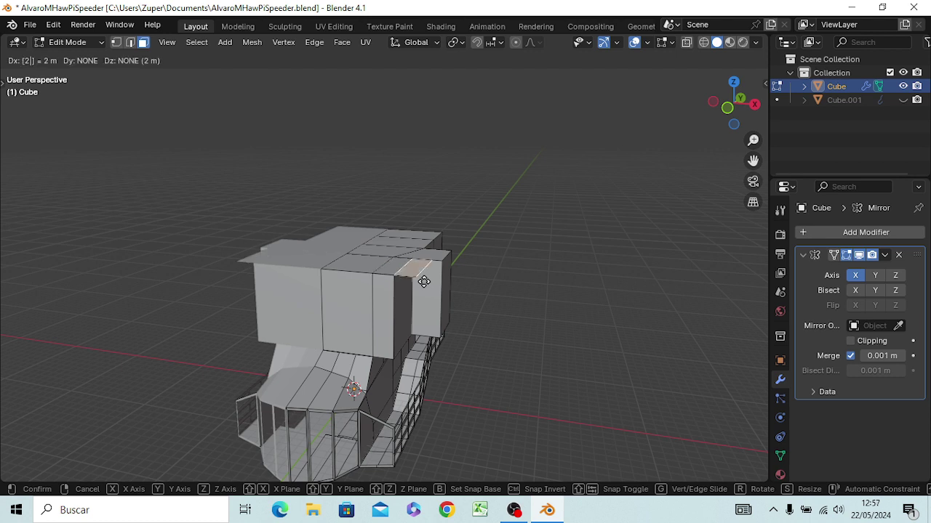
pyautogui.press('Escape')
pyautogui.hotkey('ctrl', 'z')
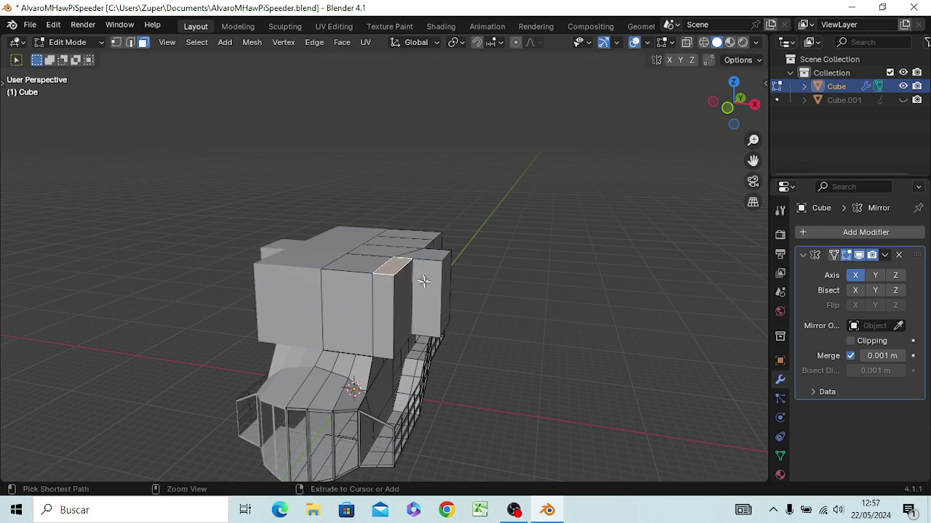
pyautogui.hotkey('ctrl', 'z')
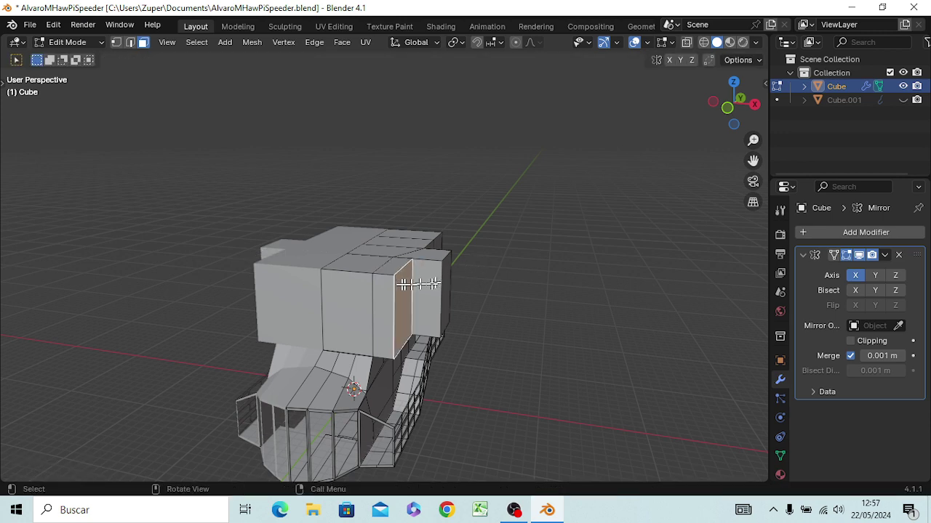
pyautogui.moveTo(384, 270)
pyautogui.mouseDown(button='middle')
pyautogui.moveTo(309, 367)
pyautogui.moveTo(331, 300)
pyautogui.mouseUp(button='middle')
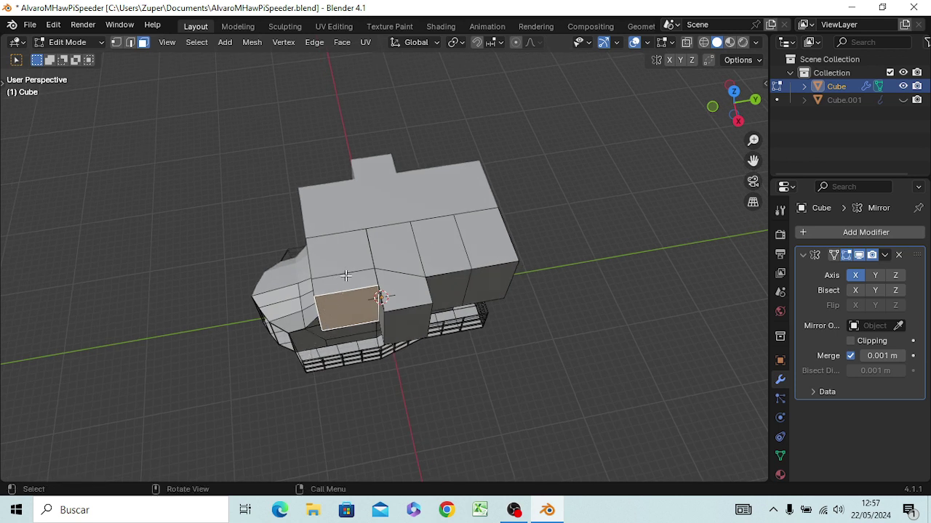
# Add two new edge loops across the upper body face without sliding them.
pyautogui.press('ctrl')
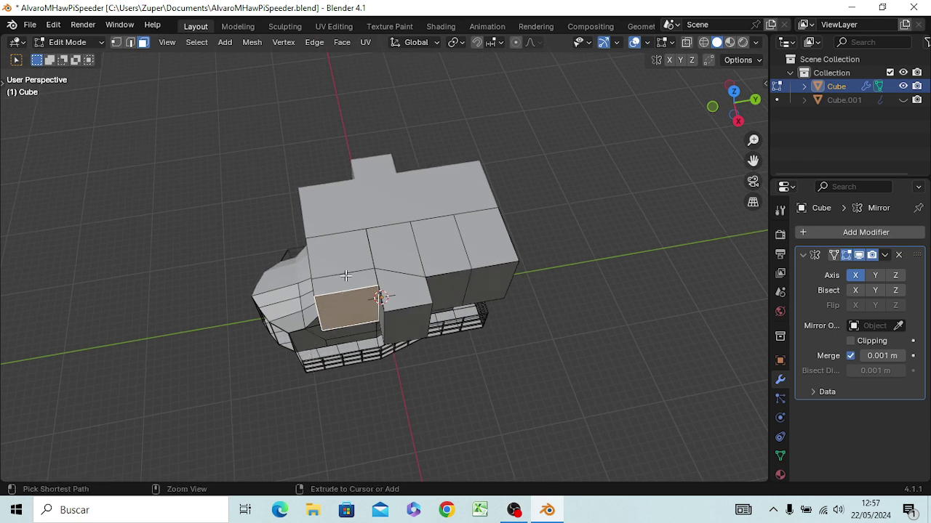
pyautogui.hotkey('ctrl', 'r')
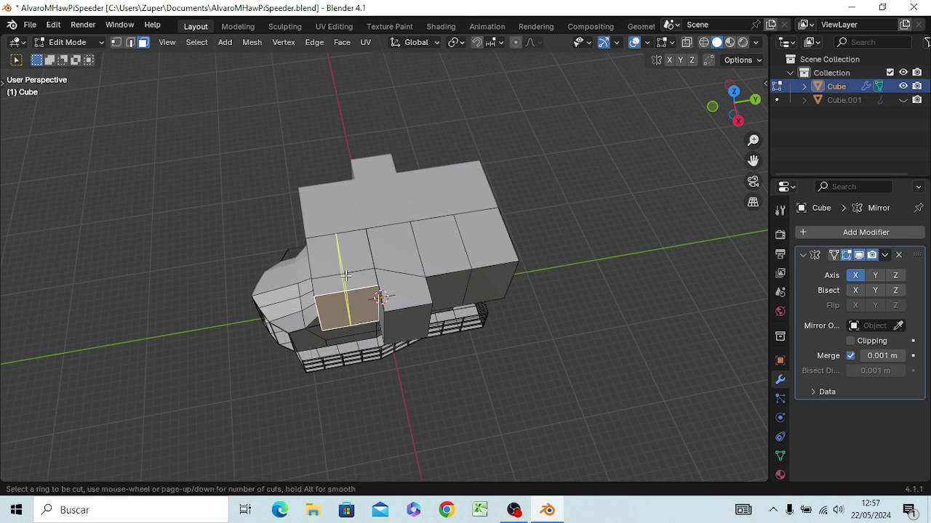
pyautogui.scroll(1, 345, 275)
pyautogui.click(346, 276)
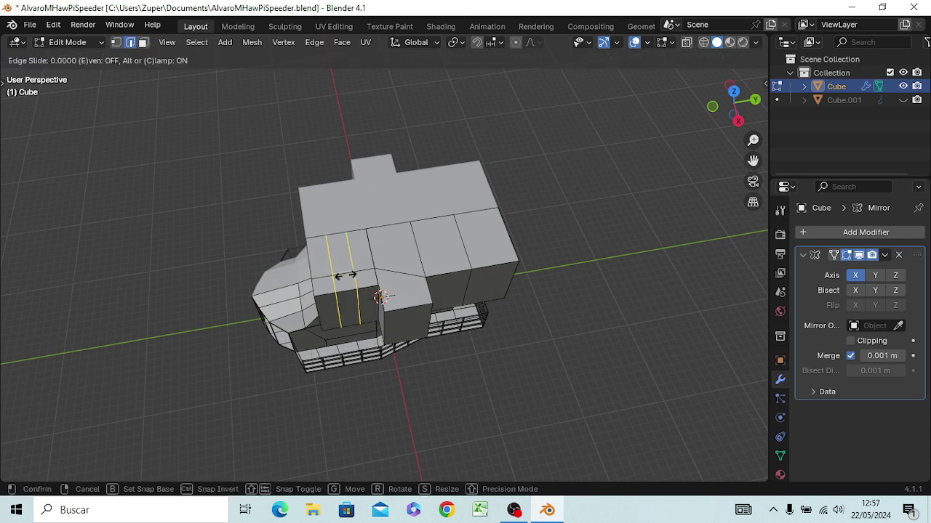
pyautogui.click(345, 276)
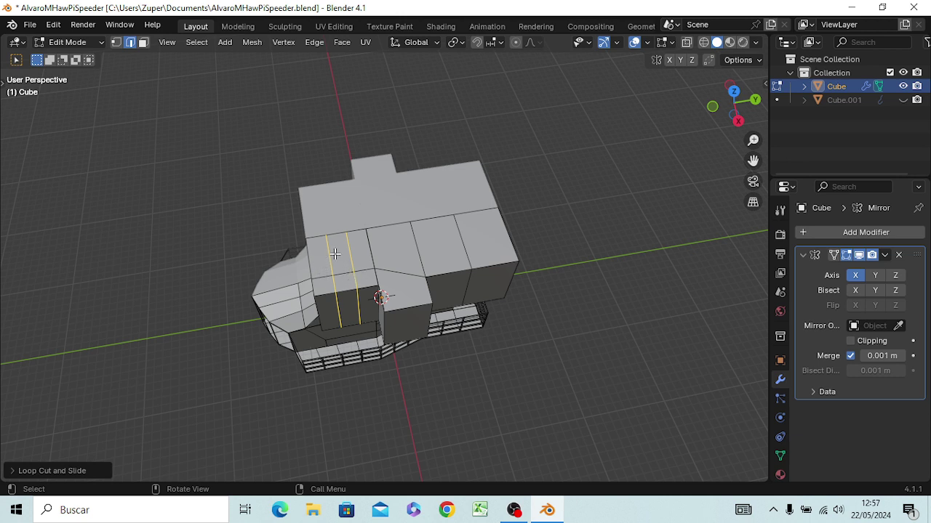
# Select the small face at the mesh corner and orbit to inspect it.
pyautogui.click(333, 253)
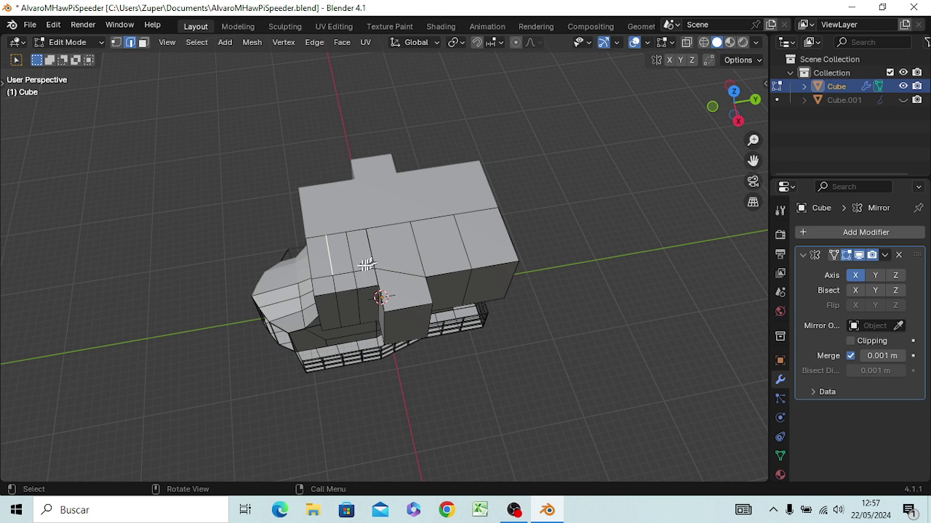
pyautogui.click(321, 290)
pyautogui.press('3')
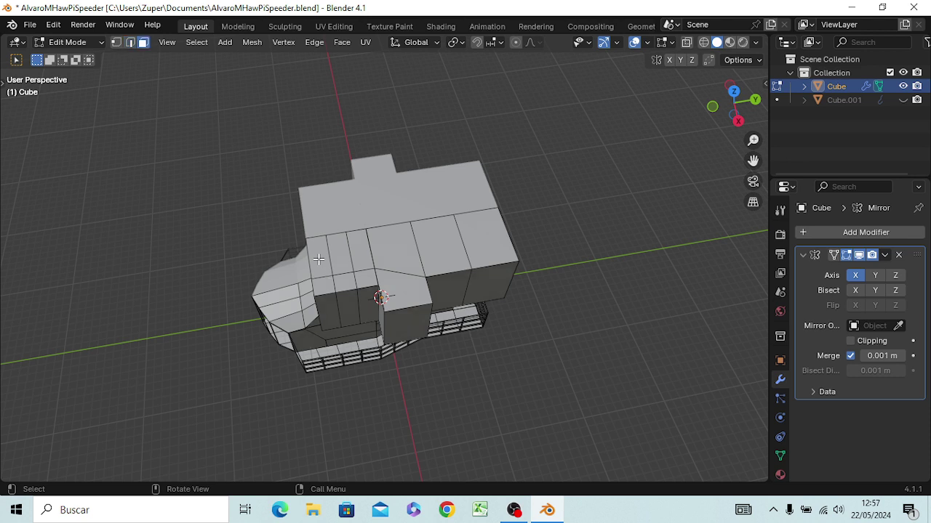
pyautogui.click(323, 288)
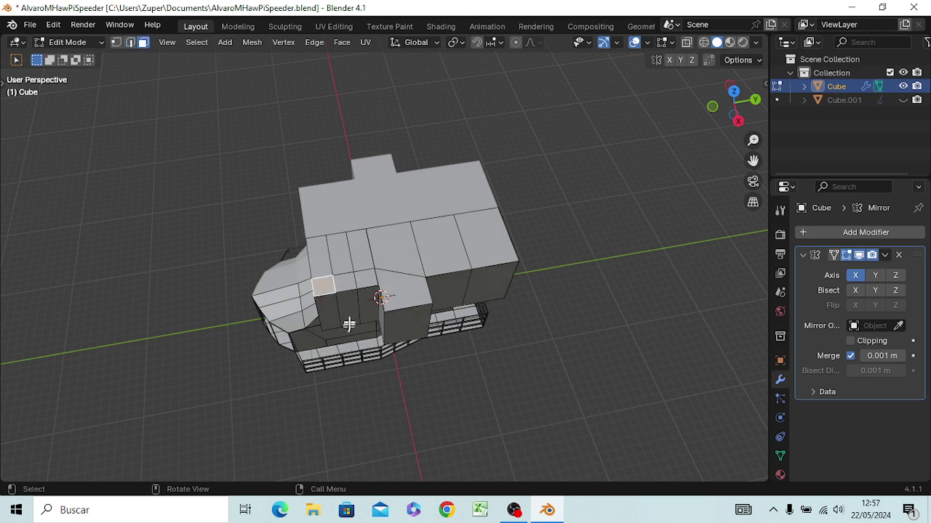
pyautogui.moveTo(349, 322)
pyautogui.mouseDown(button='middle')
pyautogui.moveTo(495, 251)
pyautogui.moveTo(499, 215)
pyautogui.mouseUp(button='middle')
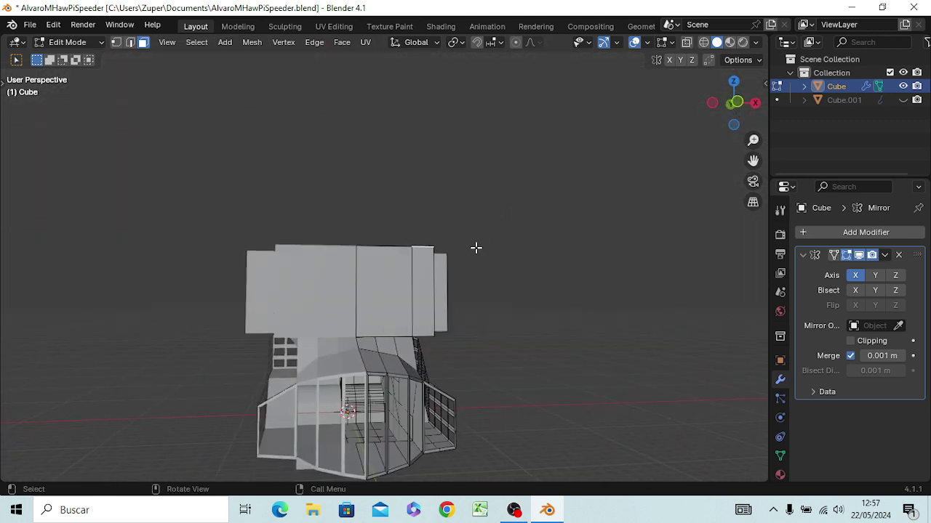
# In front view, try shifting the selected edge 1 along X, then undo it.
pyautogui.press('KP_1')
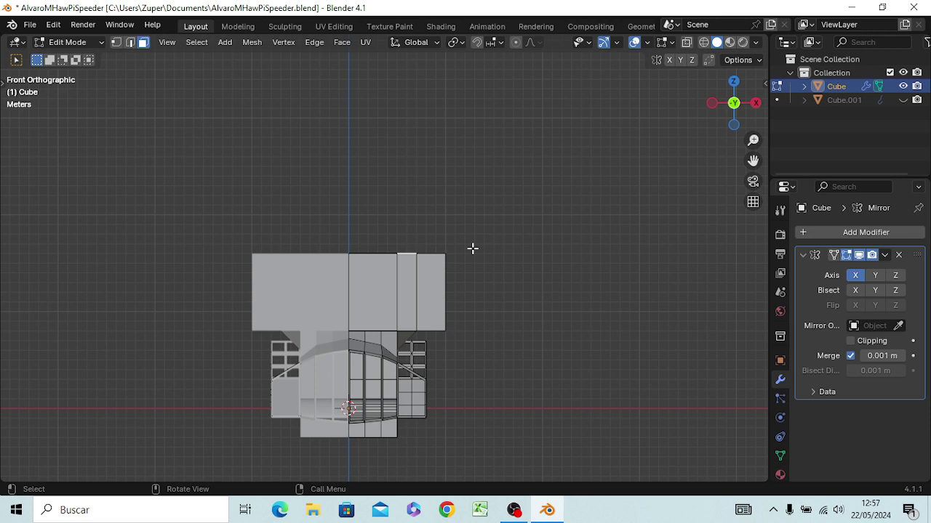
pyautogui.press('g')
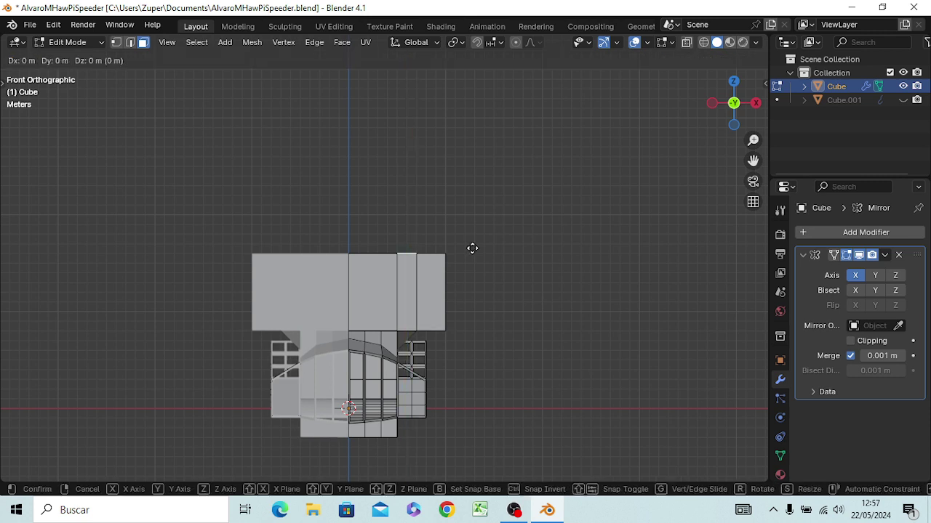
pyautogui.write('x: [1')
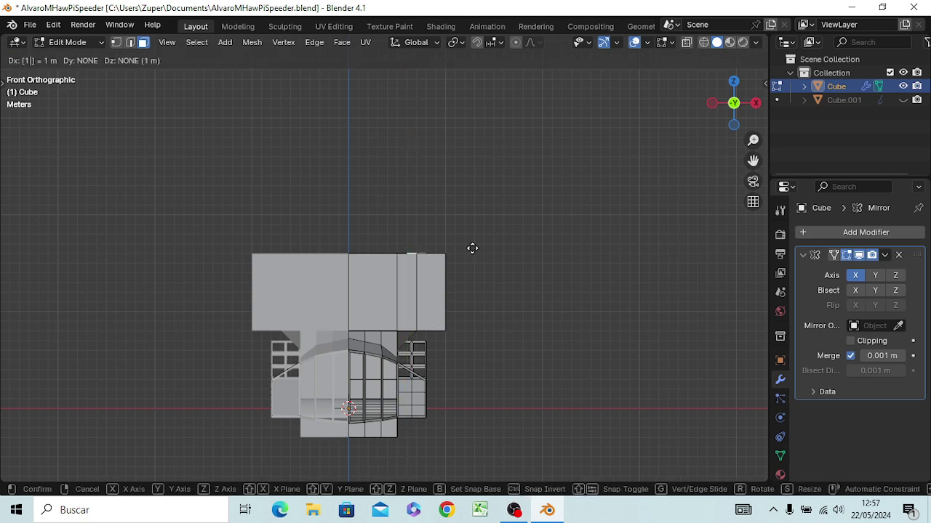
pyautogui.press('Return')
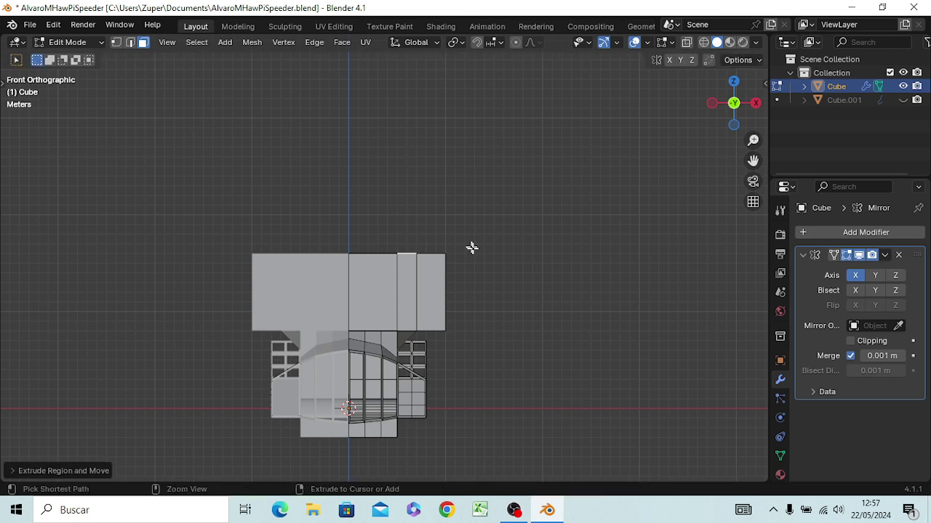
pyautogui.hotkey('ctrl', 'z')
pyautogui.hotkey('ctrl', 'z')
# Extrude the top face 1 m up along Z into a stack, then add a short second extrusion.
pyautogui.moveTo(542, 248)
pyautogui.mouseDown(button='middle')
pyautogui.moveTo(557, 259)
pyautogui.moveTo(560, 314)
pyautogui.mouseUp(button='middle')
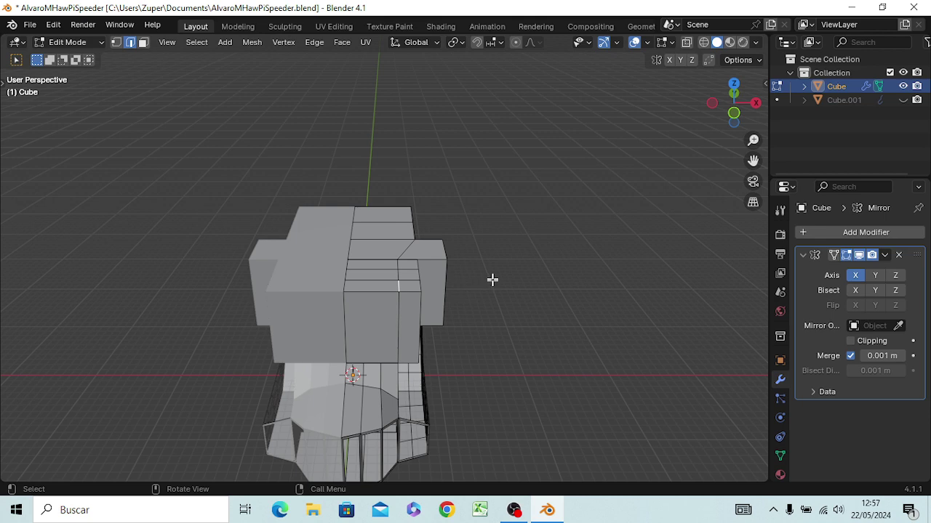
pyautogui.press('3')
pyautogui.click(406, 290)
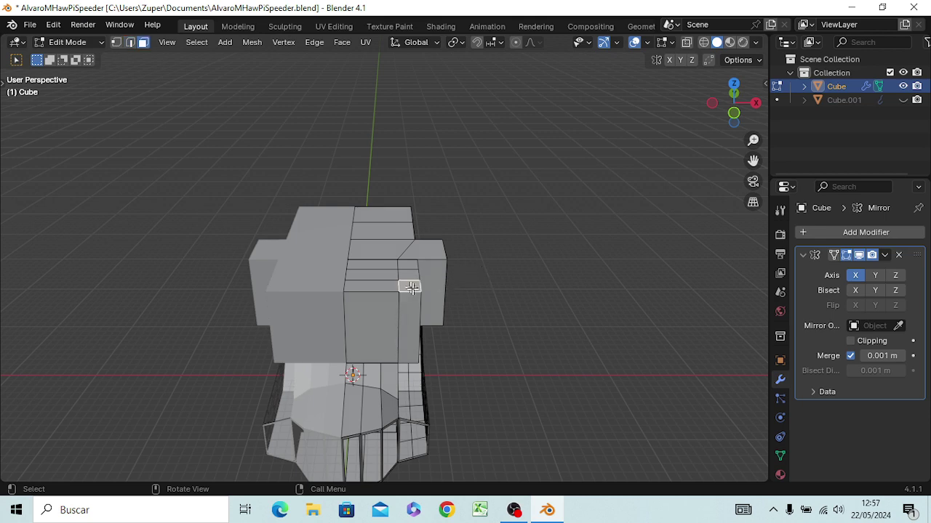
pyautogui.moveTo(450, 340); pyautogui.dragTo(436, 303, button='middle')
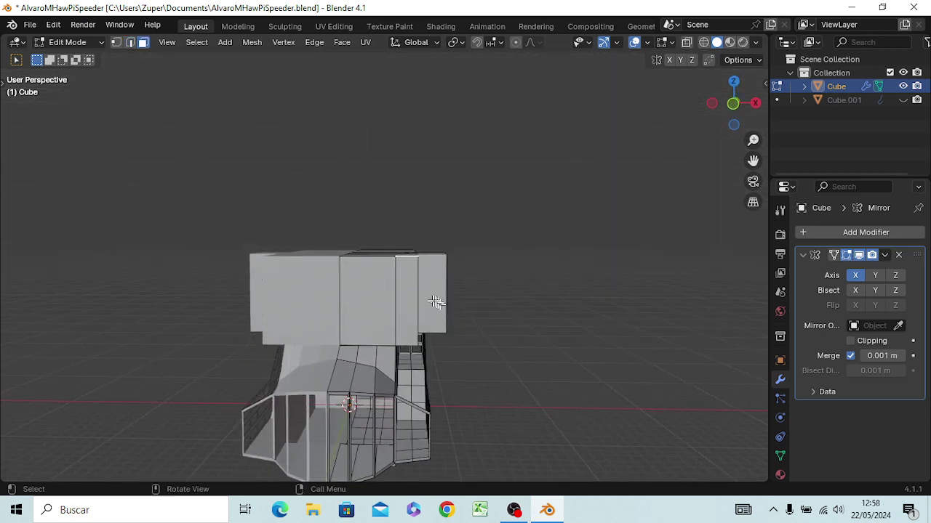
pyautogui.scroll(4, 439, 299)
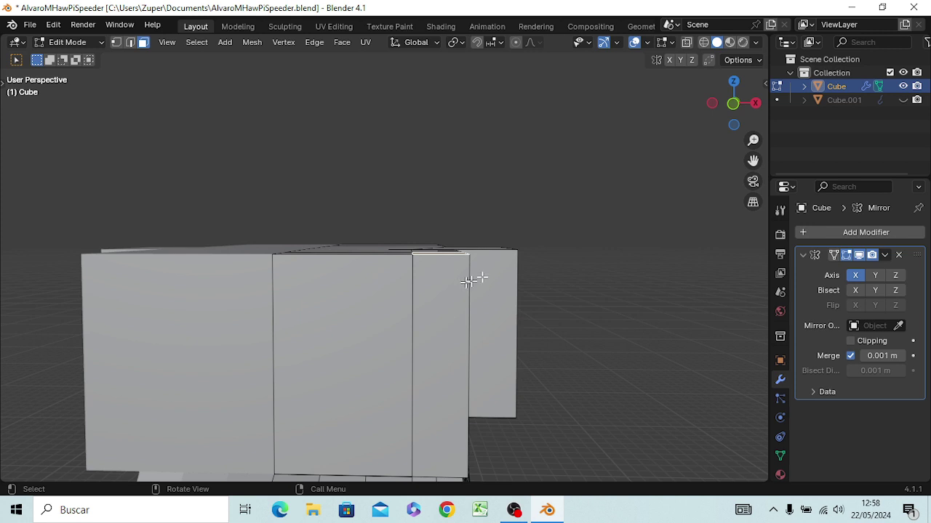
pyautogui.press('KP_1')
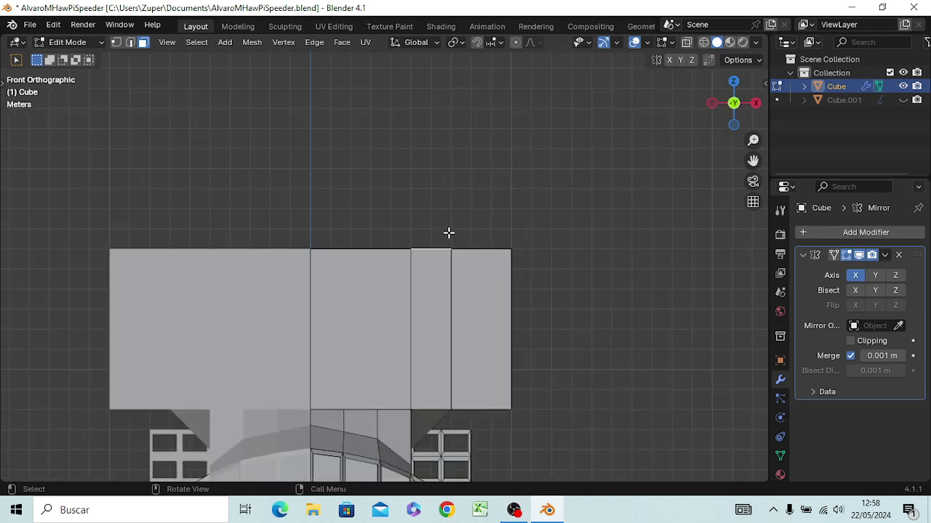
pyautogui.press('e')
pyautogui.press('z')
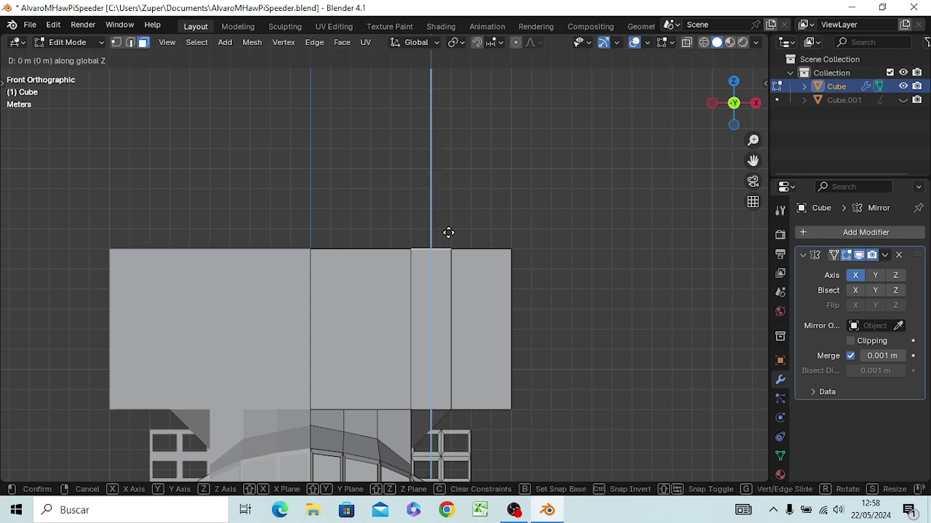
pyautogui.write('1')
pyautogui.press('Return')
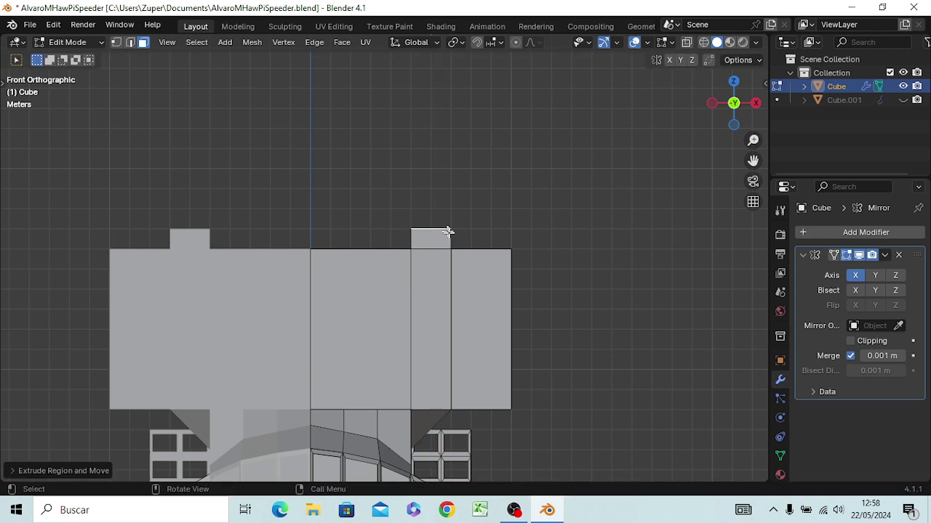
pyautogui.press('e')
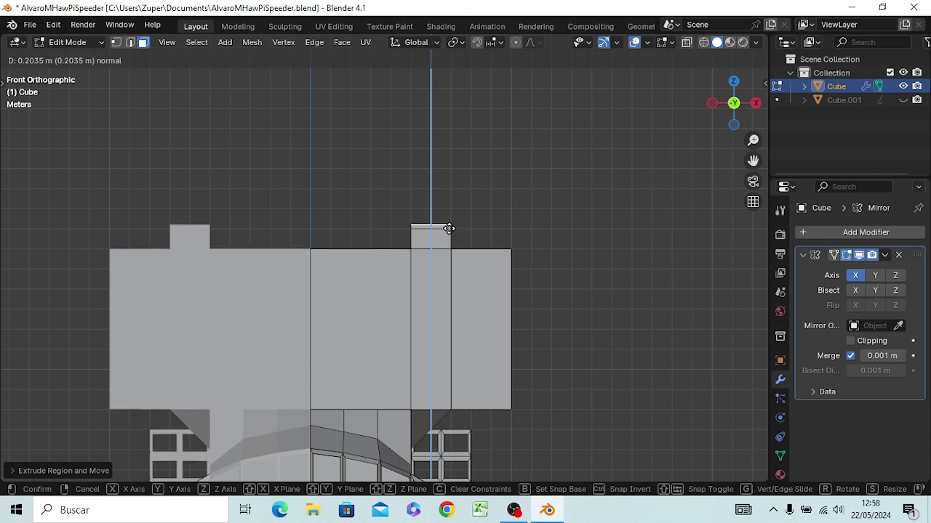
pyautogui.click(453, 225)
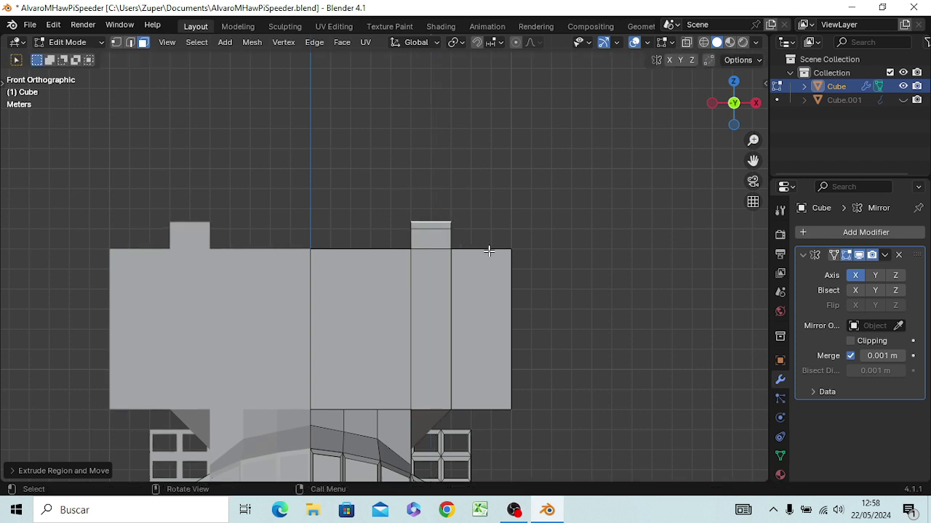
pyautogui.moveTo(506, 241); pyautogui.dragTo(426, 274, button='middle')
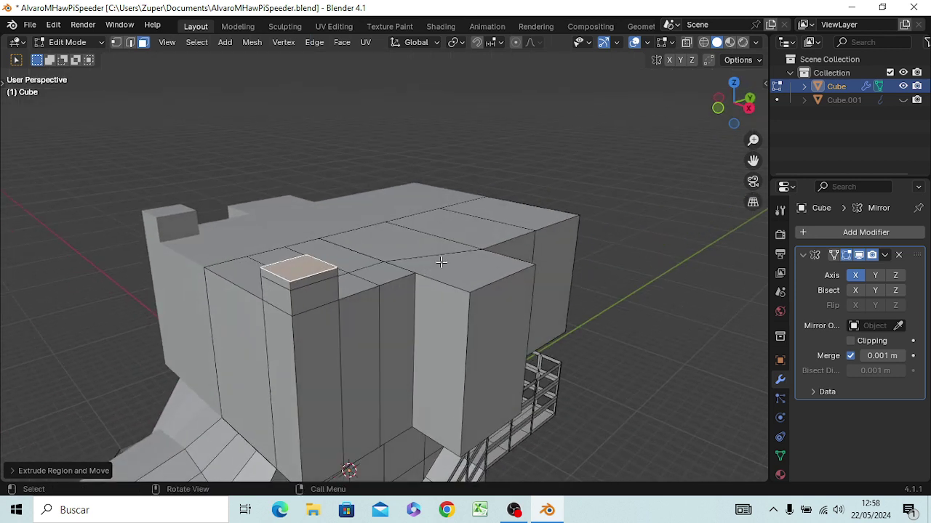
pyautogui.click(288, 283)
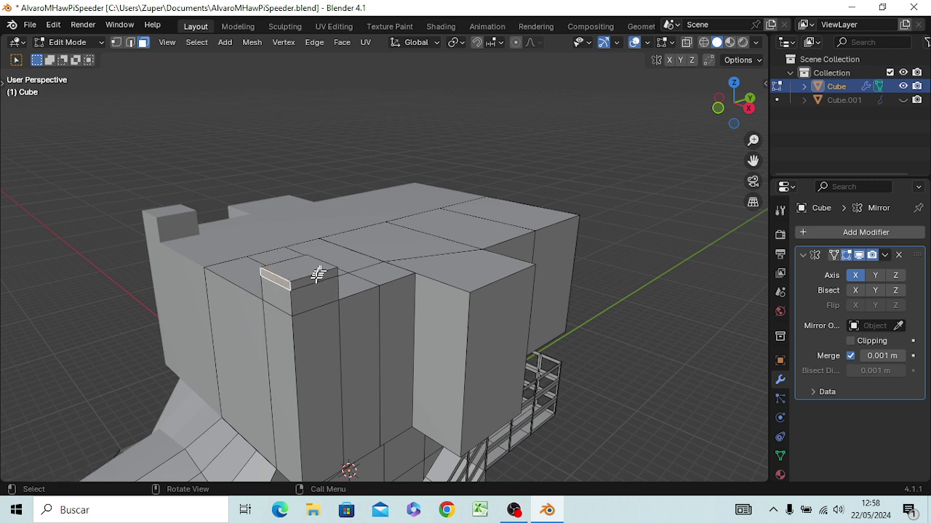
pyautogui.keyDown('ctrl'); pyautogui.click(320, 281); pyautogui.keyUp('ctrl')
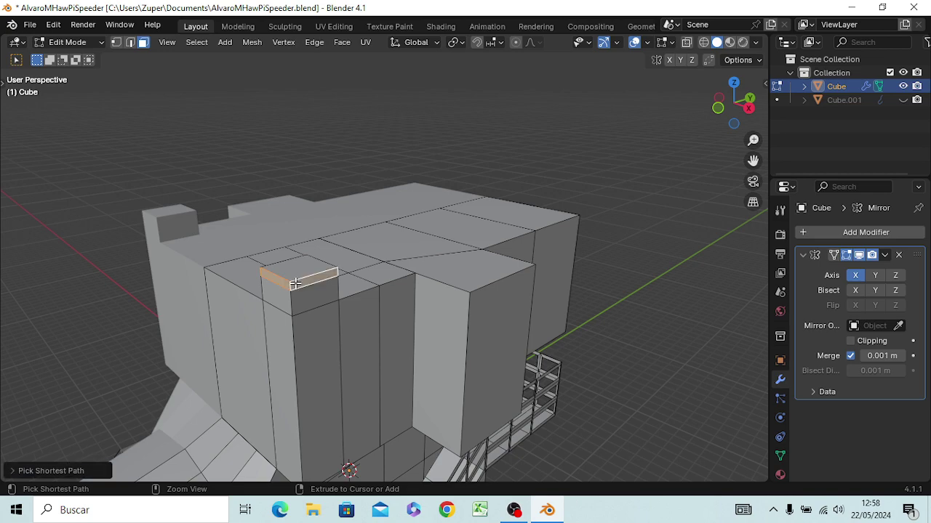
pyautogui.moveTo(320, 282)
pyautogui.mouseDown(button='middle')
pyautogui.moveTo(209, 310)
pyautogui.moveTo(468, 249)
pyautogui.mouseUp(button='middle')
pyautogui.keyDown('ctrl'); pyautogui.click(262, 227); pyautogui.keyUp('ctrl')
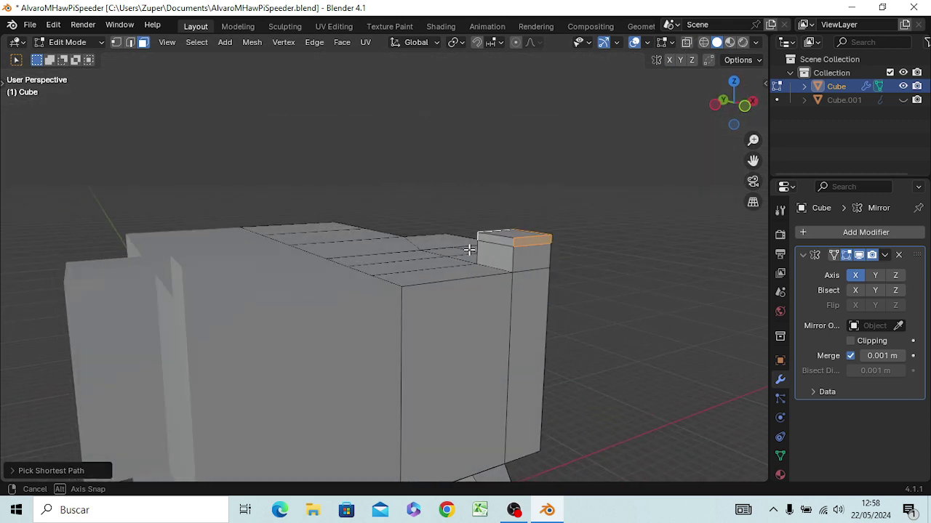
pyautogui.moveTo(469, 250); pyautogui.dragTo(478, 277, button='middle')
pyautogui.click(538, 277)
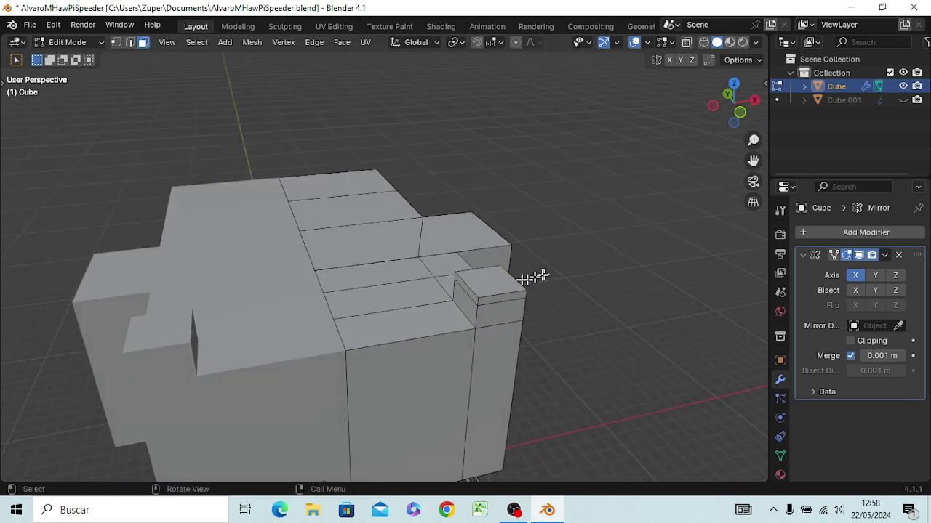
pyautogui.click(508, 275)
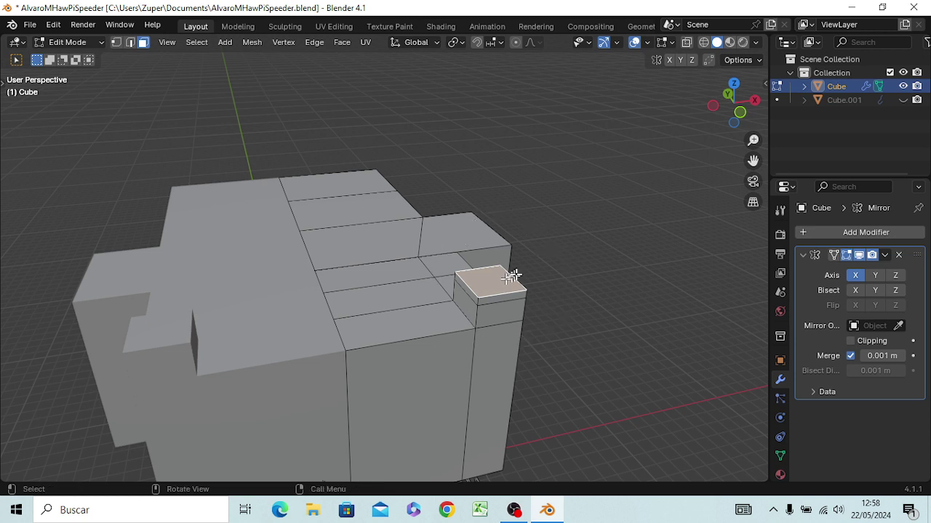
pyautogui.press('2')
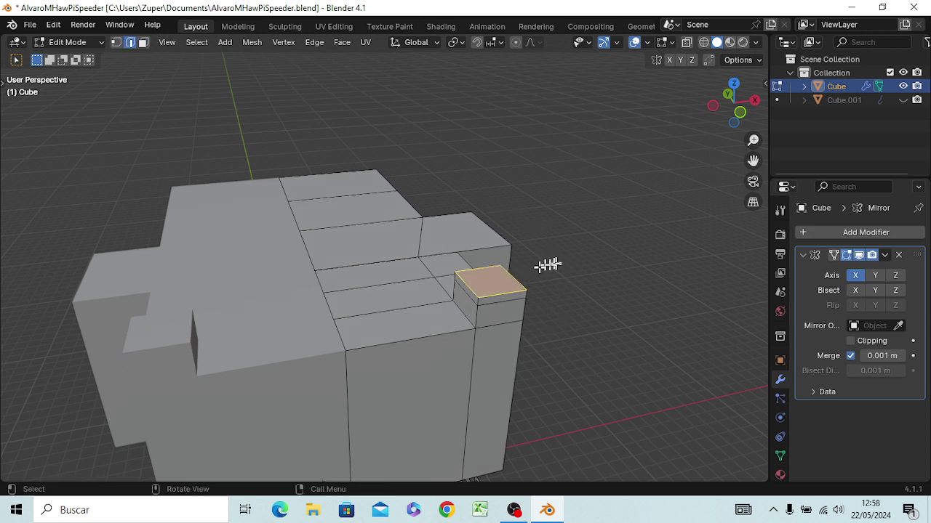
pyautogui.hotkey('alt', 'a')
pyautogui.press('c')
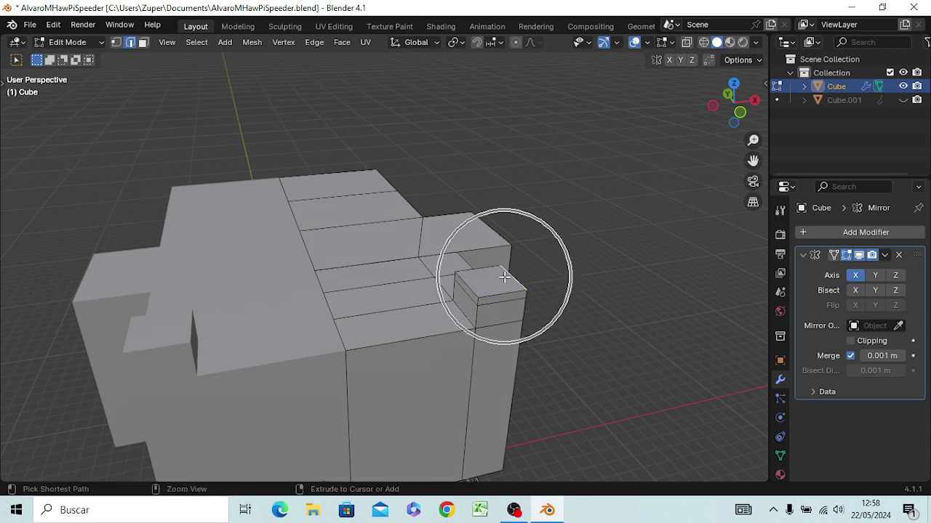
pyautogui.press('Escape')
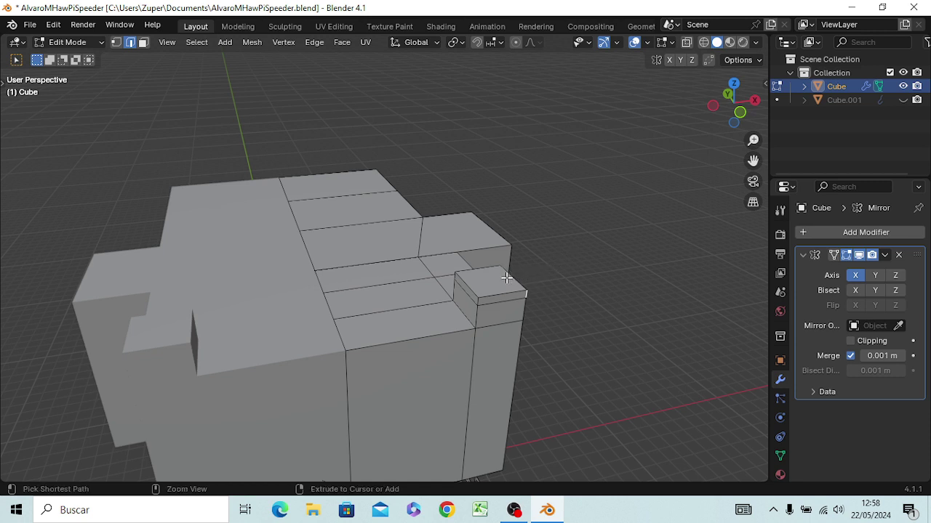
pyautogui.keyDown('ctrl'); pyautogui.click(478, 301); pyautogui.keyUp('ctrl')
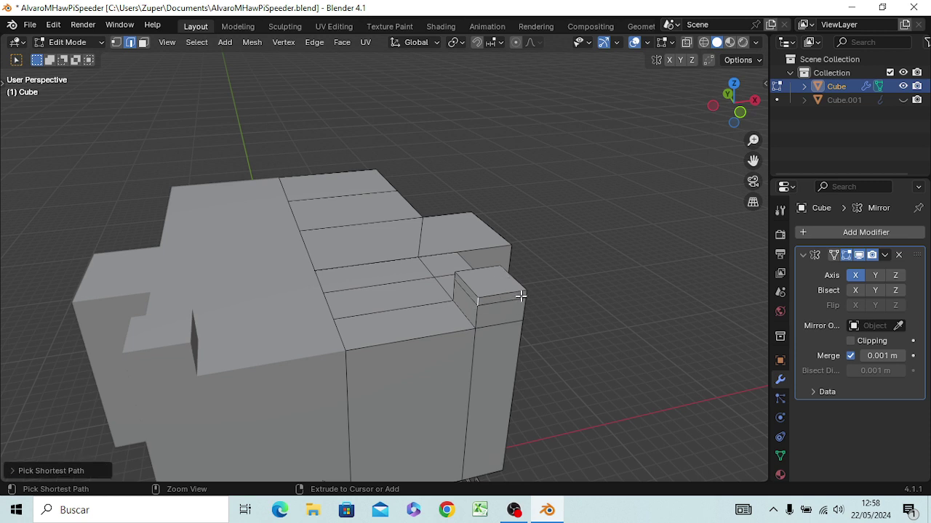
pyautogui.keyDown('ctrl'); pyautogui.click(503, 299); pyautogui.keyUp('ctrl')
pyautogui.keyDown('ctrl'); pyautogui.click(501, 298); pyautogui.keyUp('ctrl')
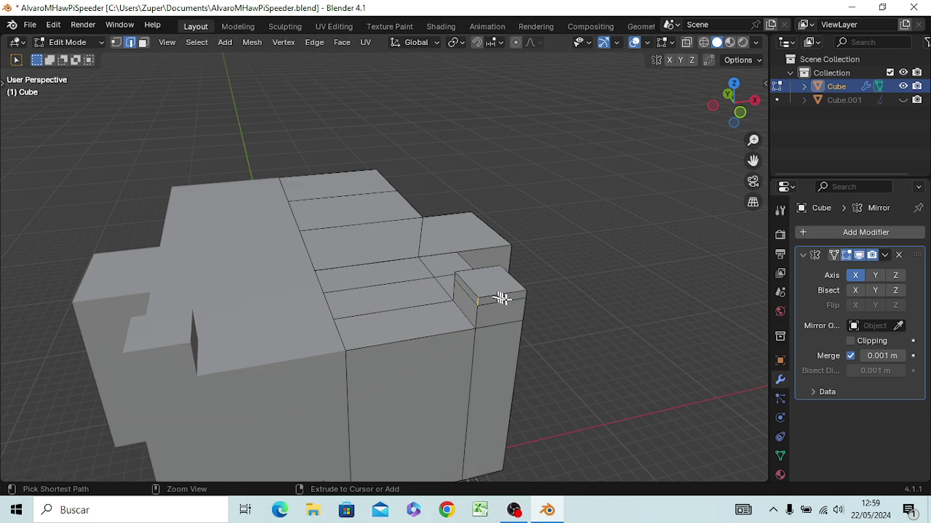
pyautogui.moveTo(519, 307); pyautogui.dragTo(395, 311, button='middle')
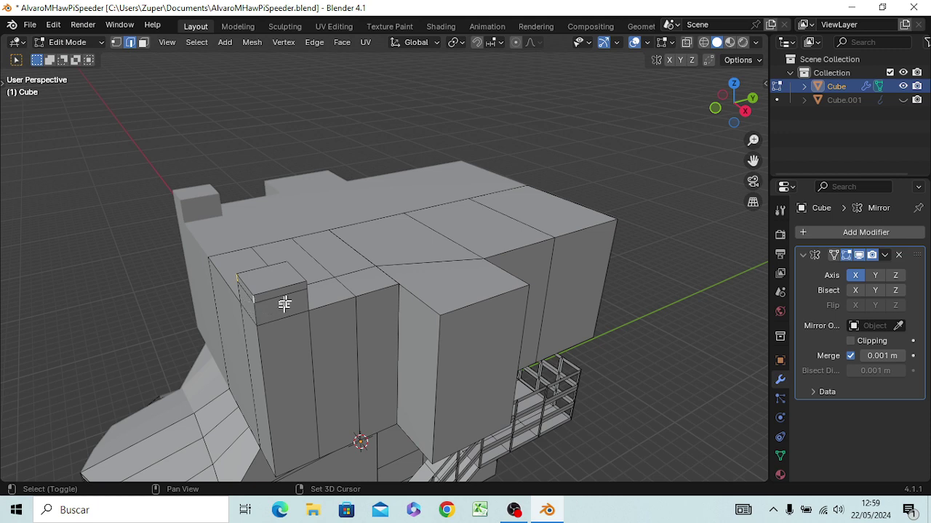
pyautogui.moveTo(291, 338)
pyautogui.mouseDown(button='middle')
pyautogui.moveTo(538, 413)
pyautogui.moveTo(617, 357)
pyautogui.mouseUp(button='middle')
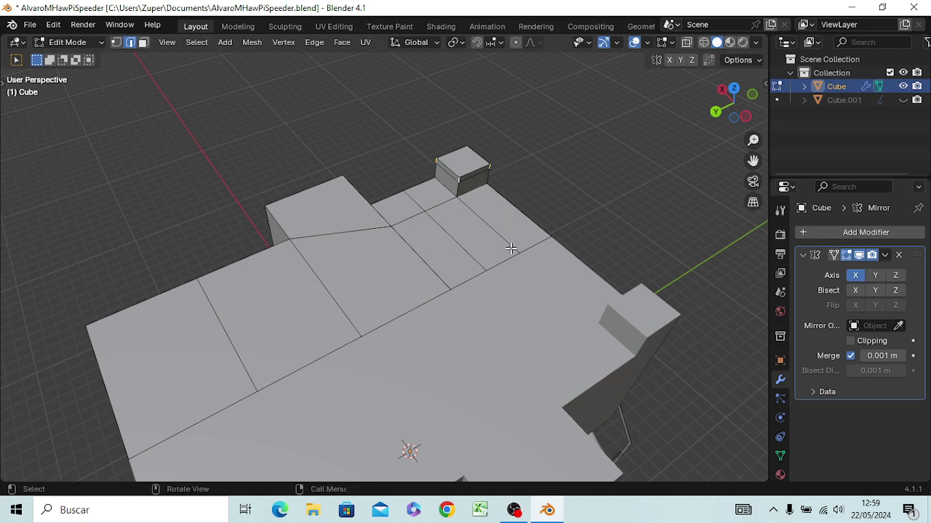
# Zoom in from top view and bevel the stack's vertical corner edges into rounded curves.
pyautogui.press('KP_7')
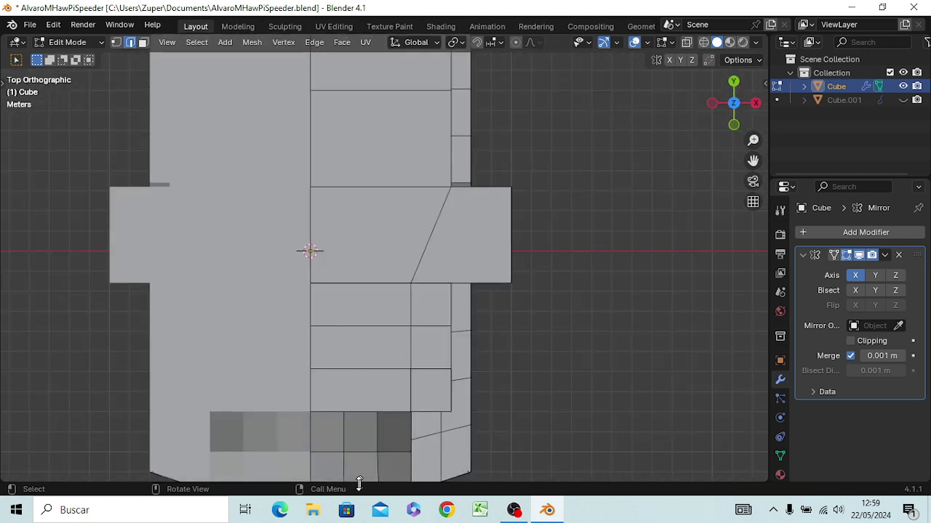
pyautogui.scroll(3, 407, 432)
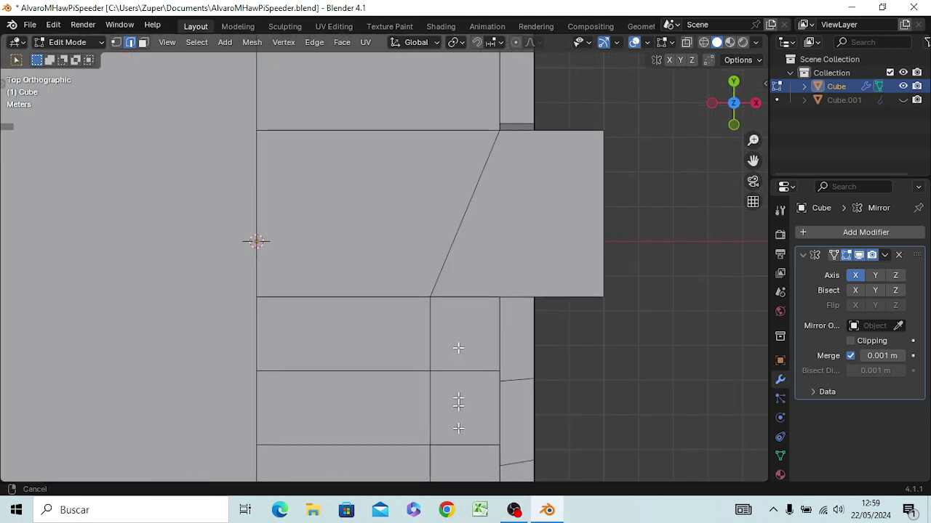
pyautogui.scroll(2, 436, 218)
pyautogui.scroll(2, 415, 169)
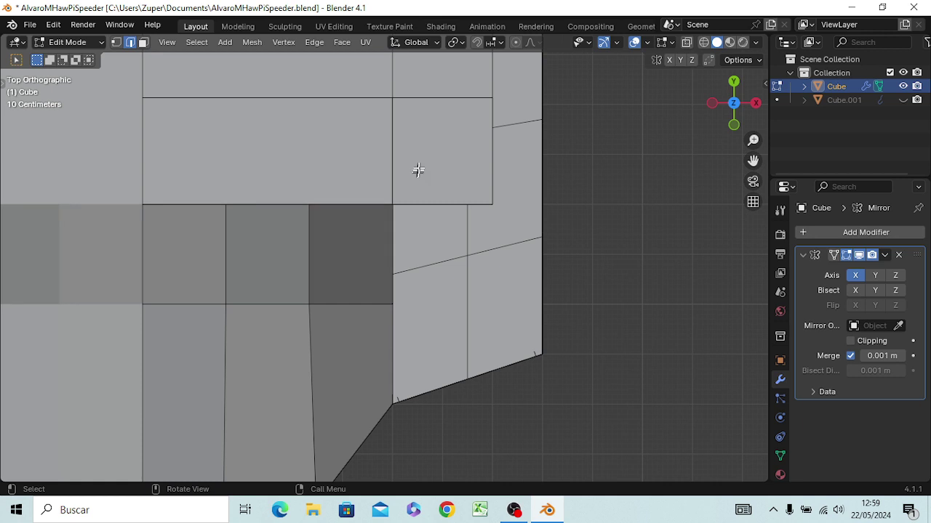
pyautogui.hotkey('ctrl', 'b')
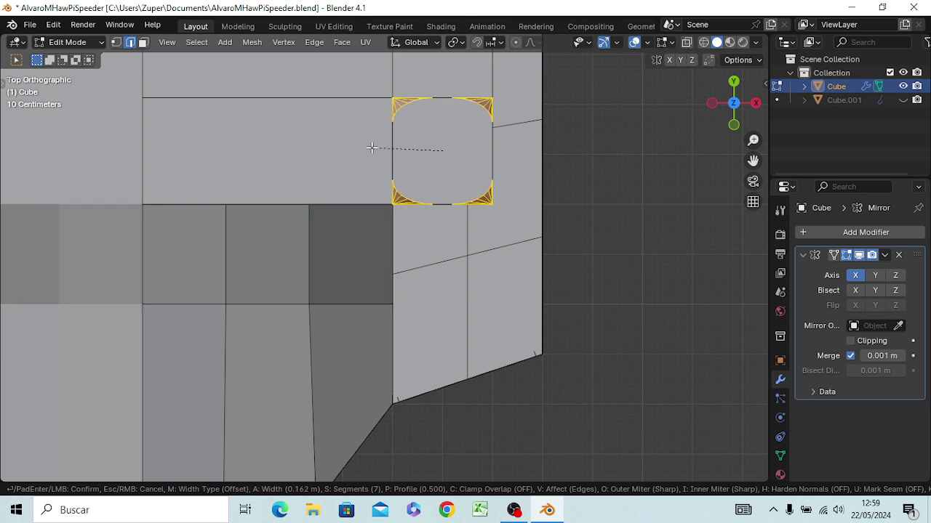
pyautogui.click(371, 148)
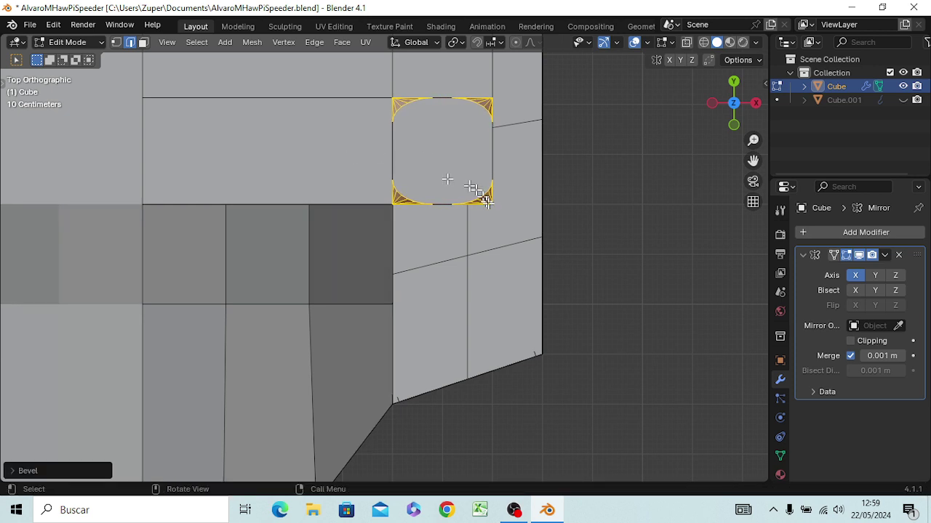
# Clear the bevel selection and select the stack's rounded top face.
pyautogui.moveTo(479, 194)
pyautogui.mouseDown(button='middle')
pyautogui.moveTo(557, 252)
pyautogui.moveTo(579, 228)
pyautogui.moveTo(498, 129)
pyautogui.mouseUp(button='middle')
pyautogui.click(567, 235)
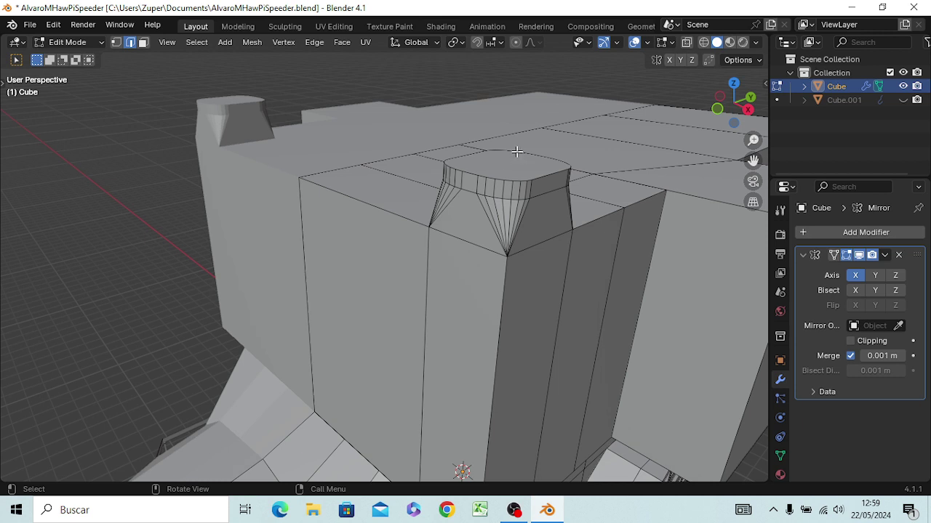
pyautogui.press('3')
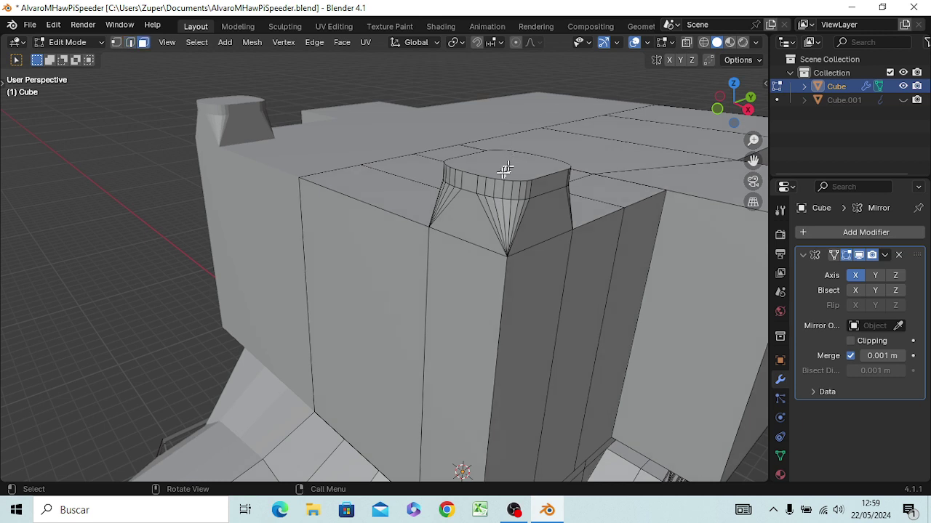
pyautogui.click(504, 169)
# In front view, extrude the stack top upward twice and scale it wider into a rim.
pyautogui.press('KP_1')
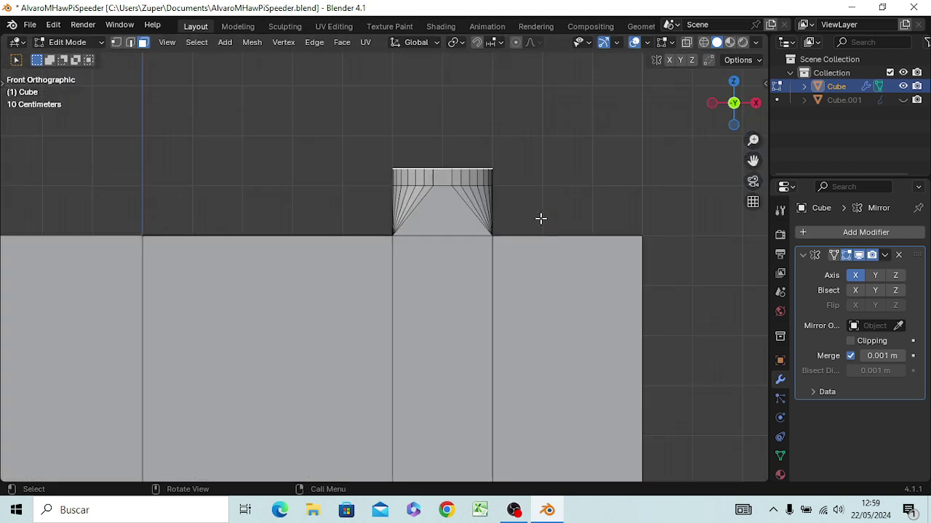
pyautogui.scroll(-3, 541, 218)
pyautogui.scroll(-3, 536, 242)
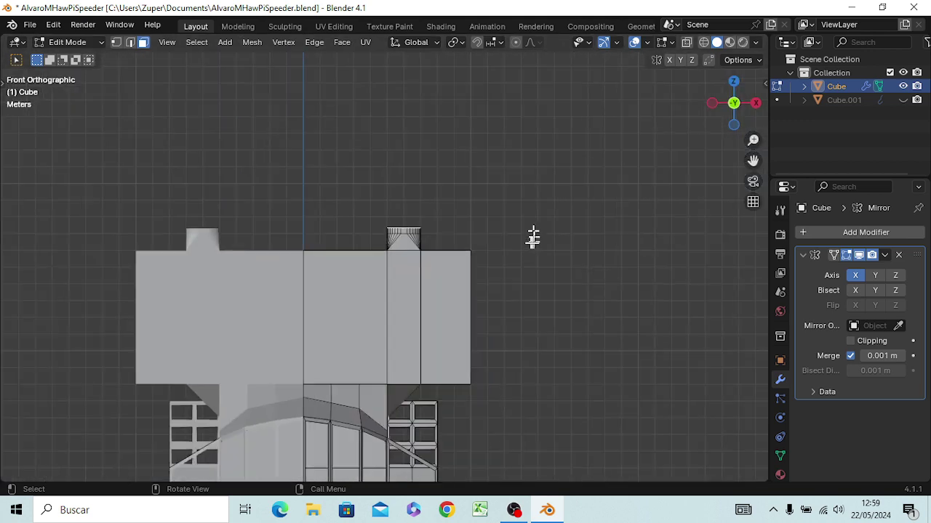
pyautogui.scroll(-2, 534, 239)
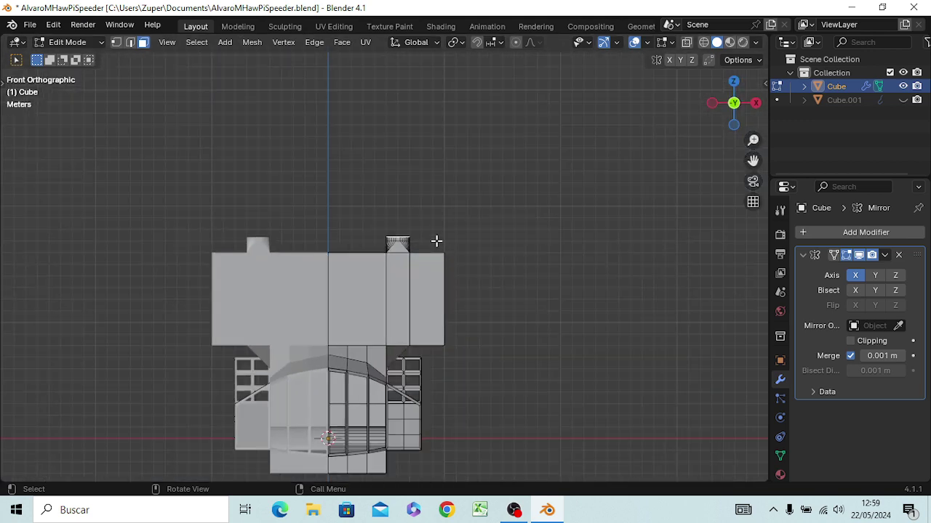
pyautogui.press('e')
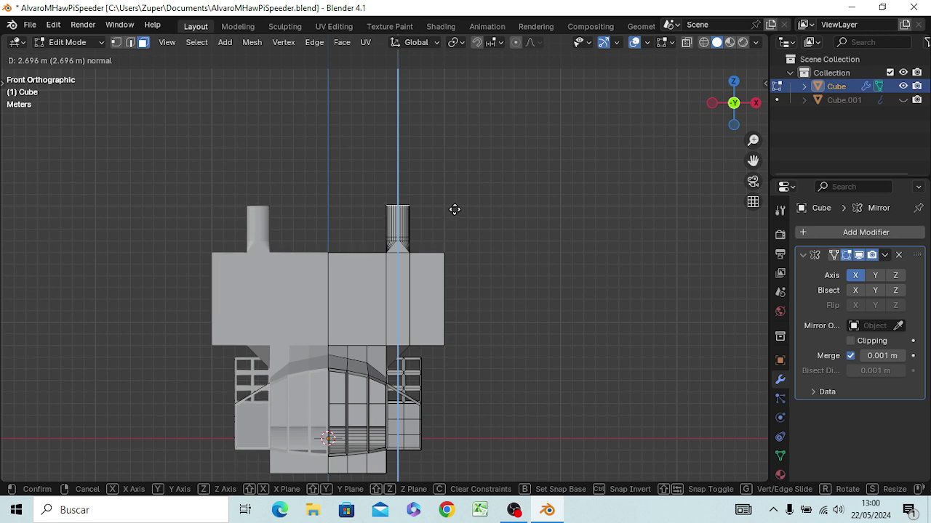
pyautogui.click(456, 210)
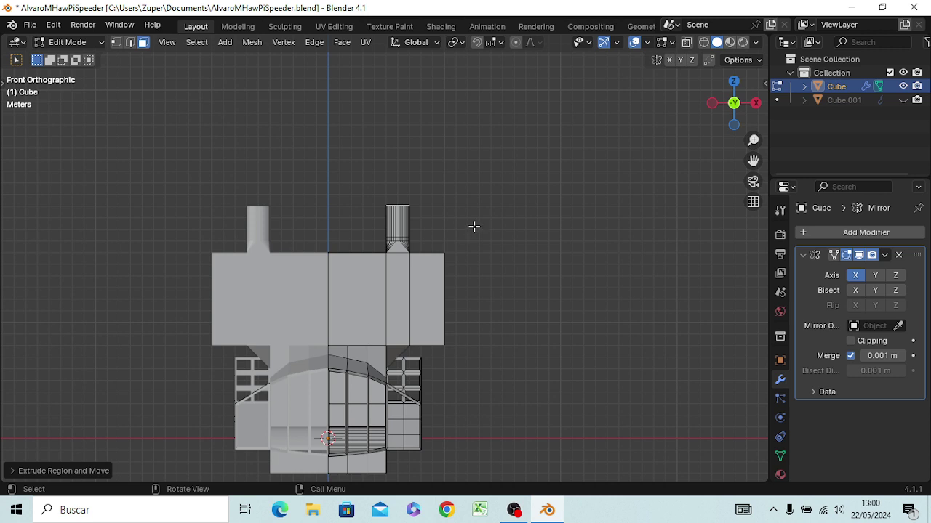
pyautogui.press('e')
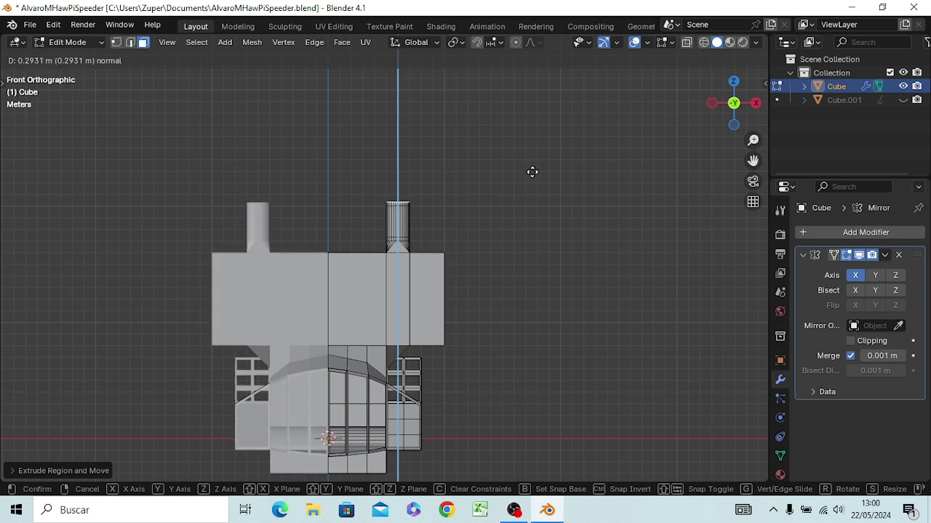
pyautogui.click(532, 172)
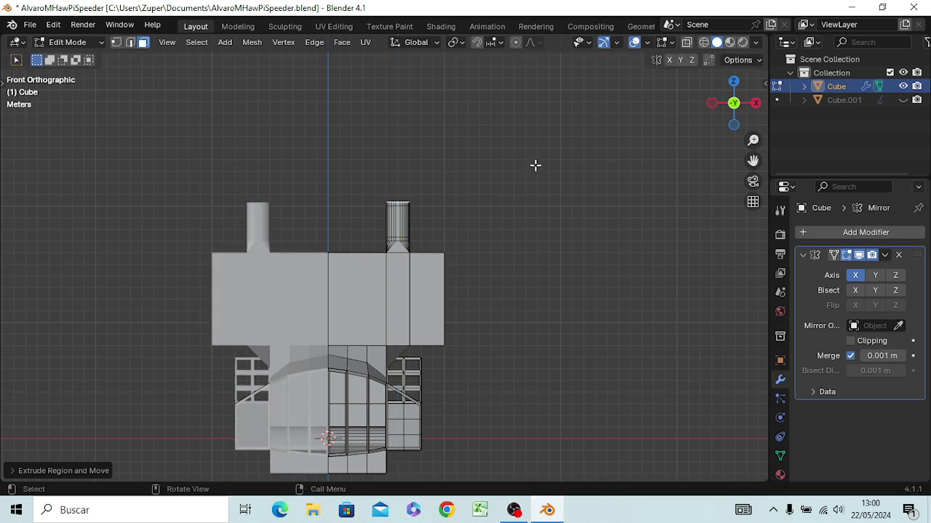
pyautogui.press('s')
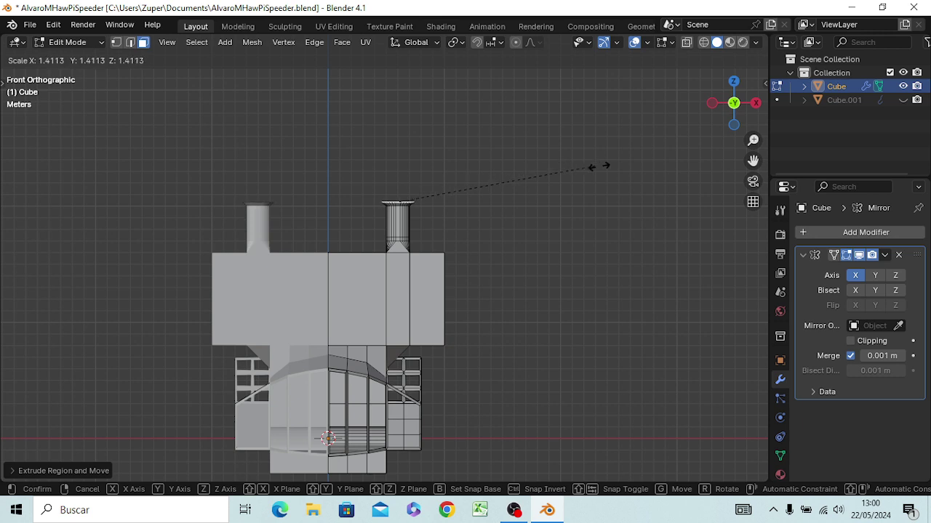
pyautogui.click(591, 168)
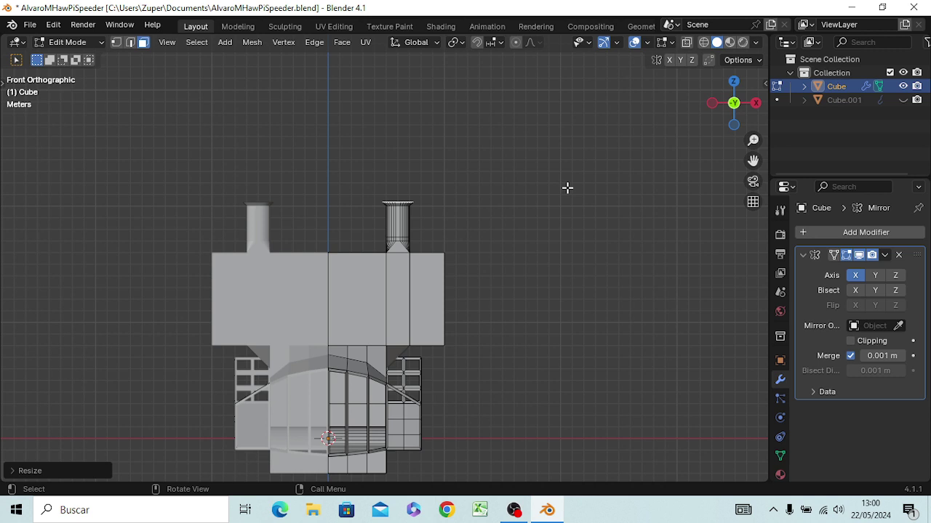
# Extrude the rim top twice in place and scale it out about 1.43 times into a flared cap.
pyautogui.press('e')
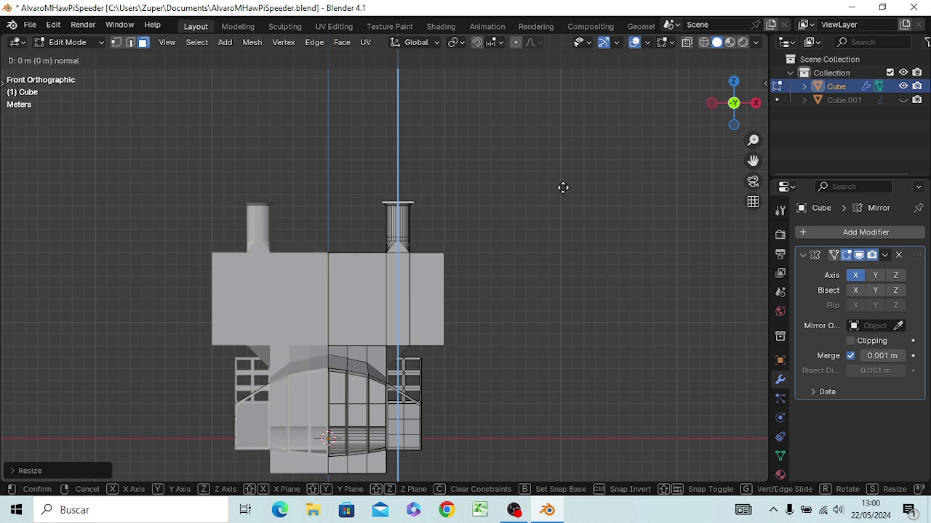
pyautogui.click(563, 184)
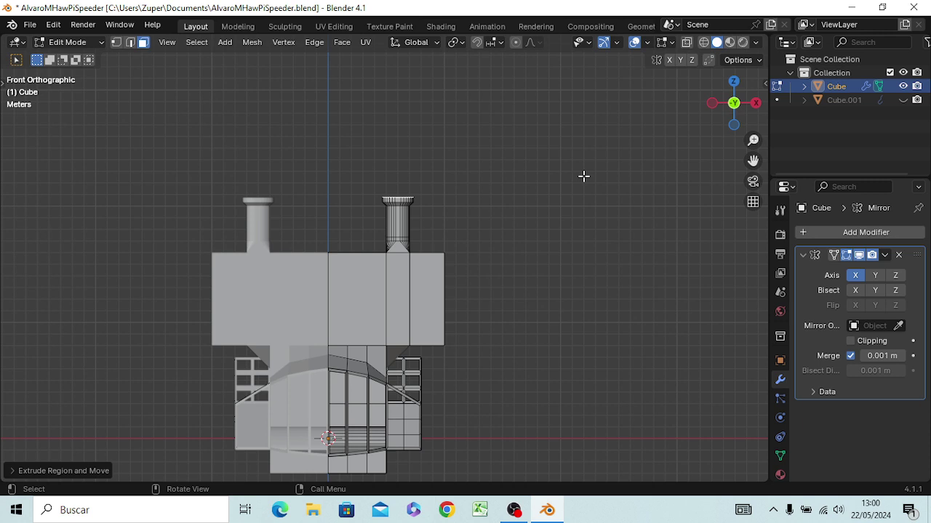
pyautogui.press('e')
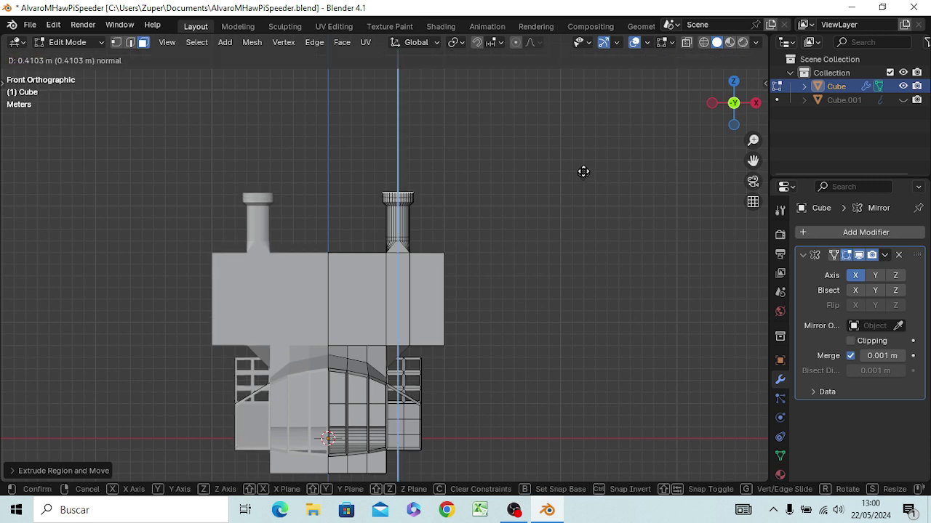
pyautogui.click(584, 171)
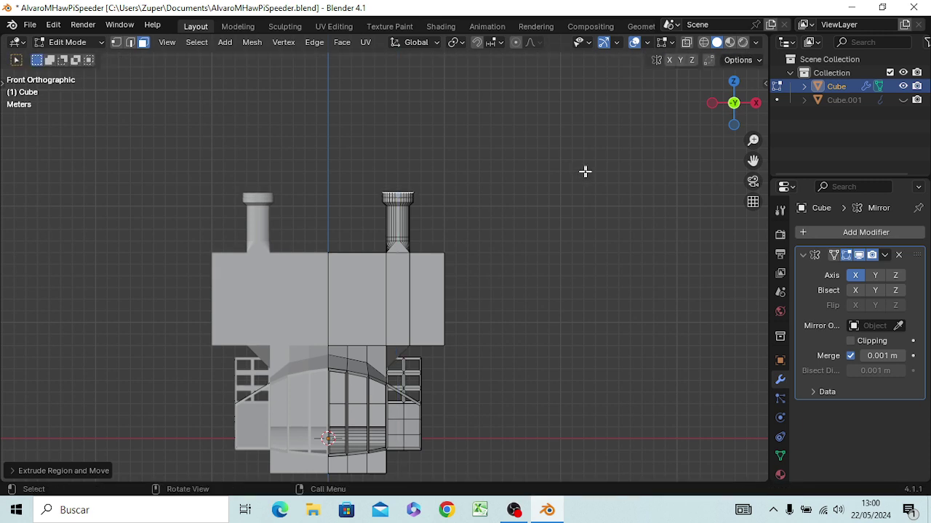
pyautogui.press('s')
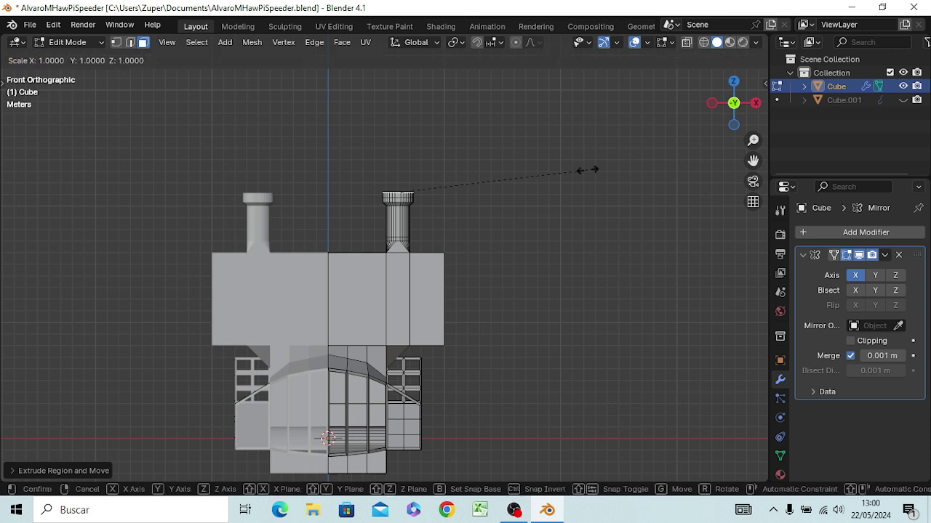
pyautogui.click(674, 177)
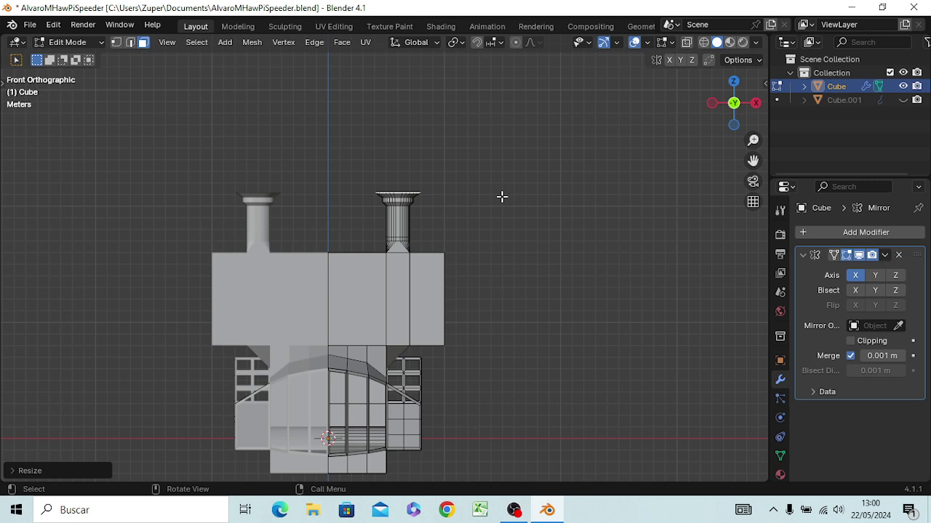
# Extrude the stack tops upward and scale them out about 1.52x into flared funnels, seen from the right.
pyautogui.press('e')
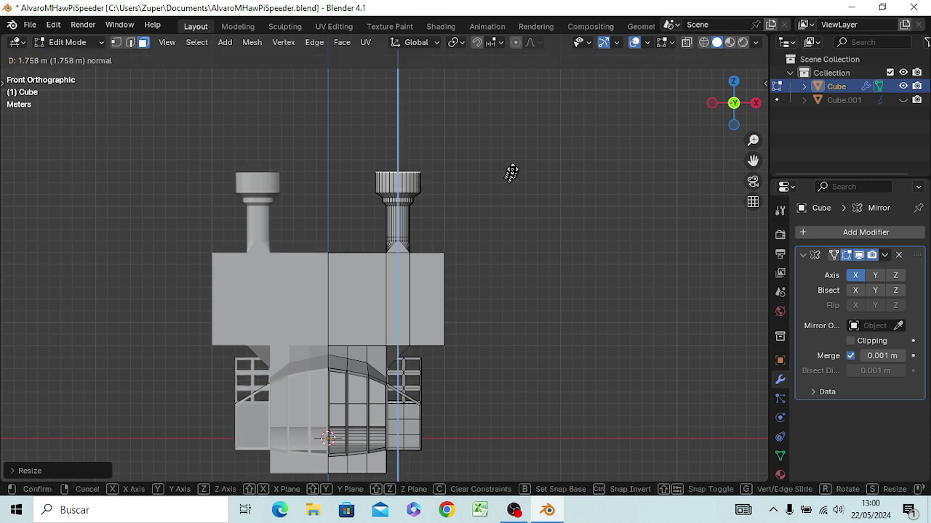
pyautogui.click(513, 165)
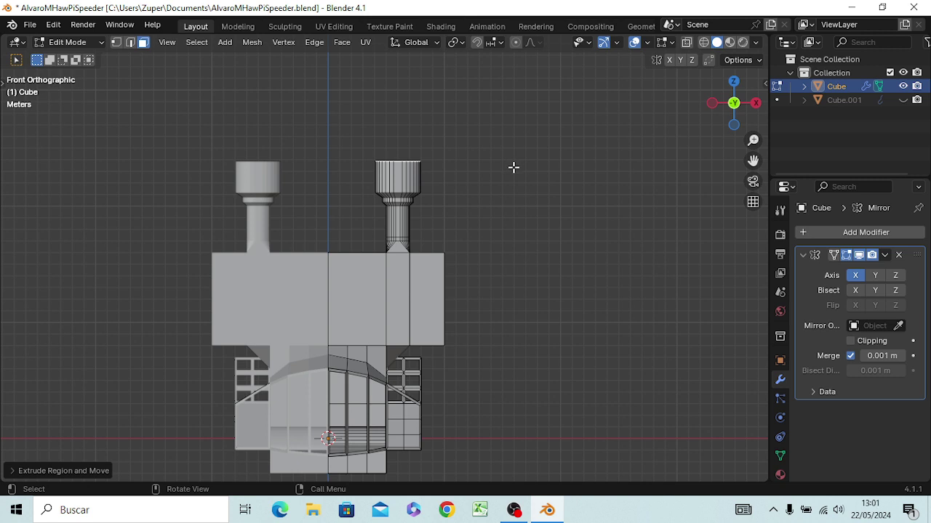
pyautogui.press('s')
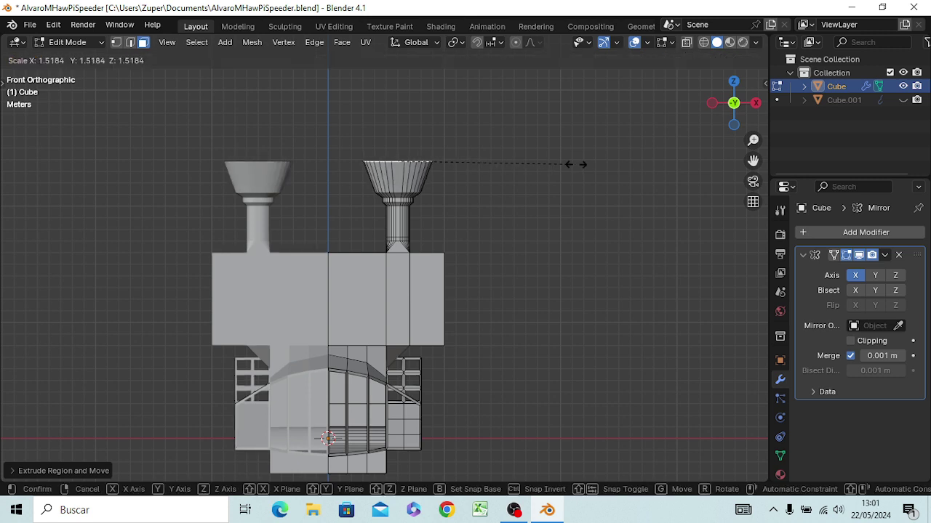
pyautogui.click(590, 166)
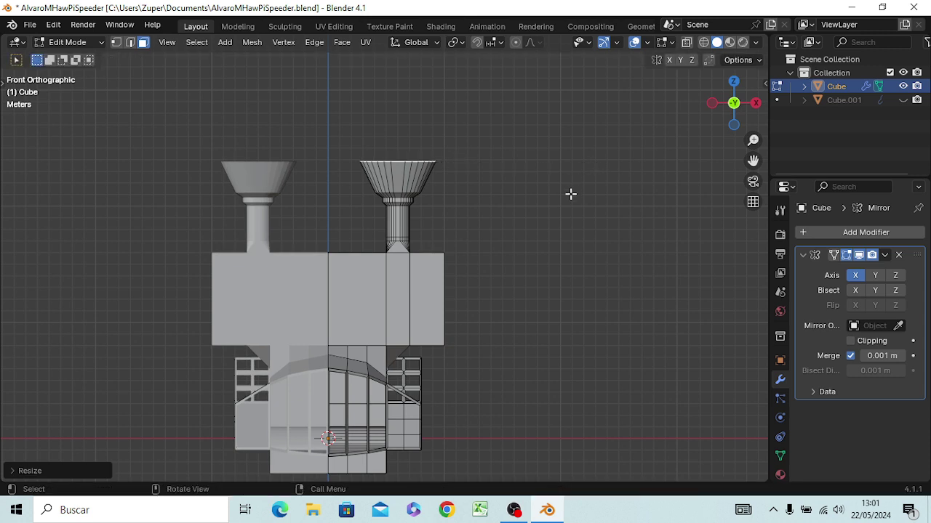
pyautogui.press('KP_3')
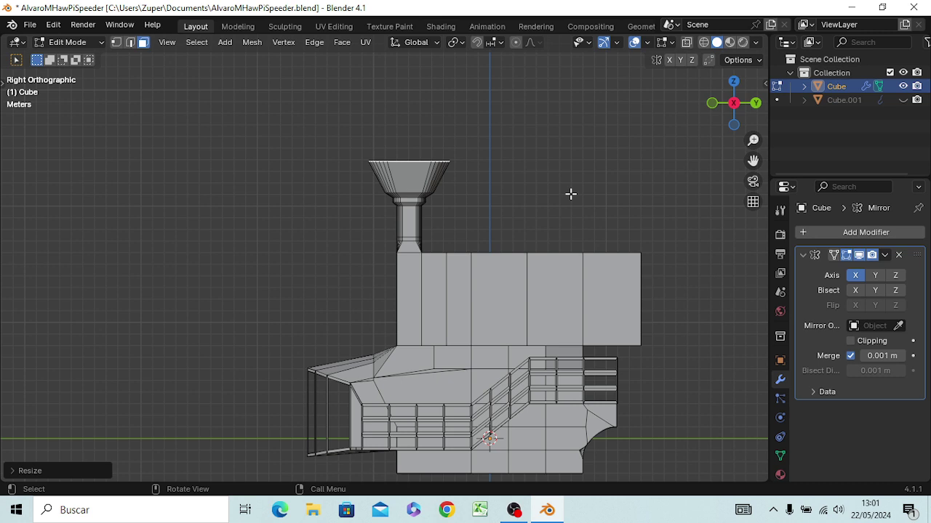
# Cancel the cap tilt and undo the last two funnel changes.
pyautogui.press('r')
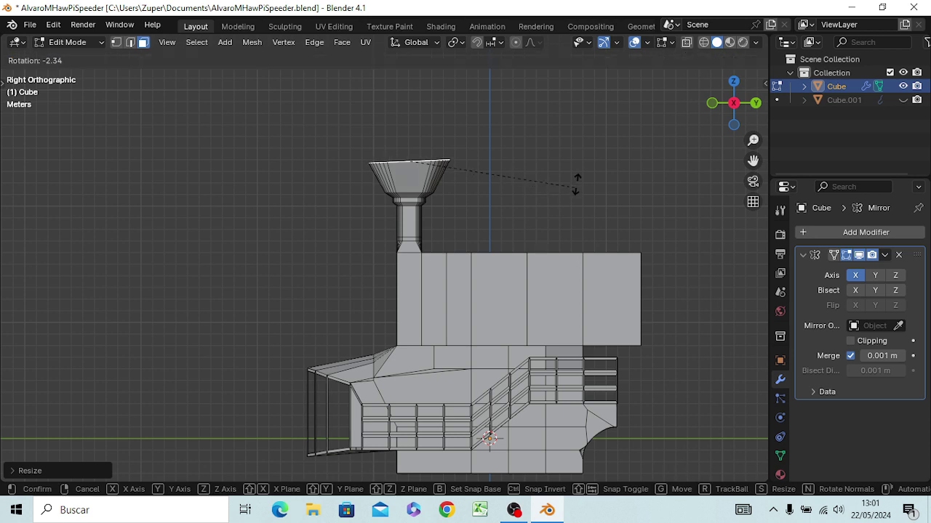
pyautogui.rightClick(496, 86)
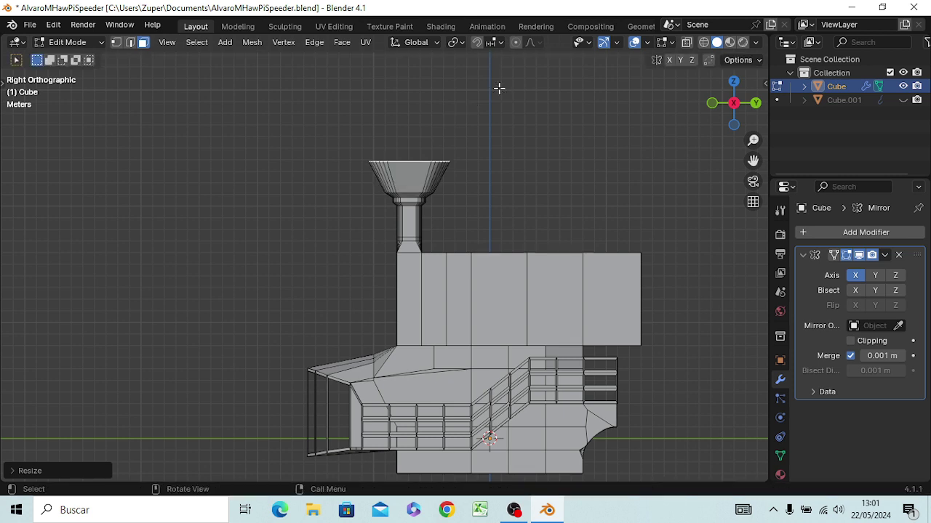
pyautogui.hotkey('ctrl', 'z')
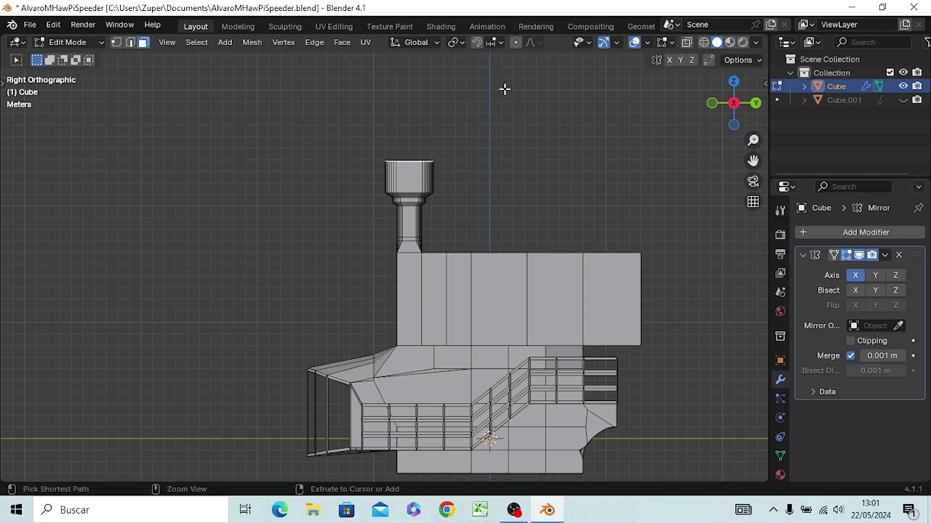
pyautogui.hotkey('ctrl', 'z')
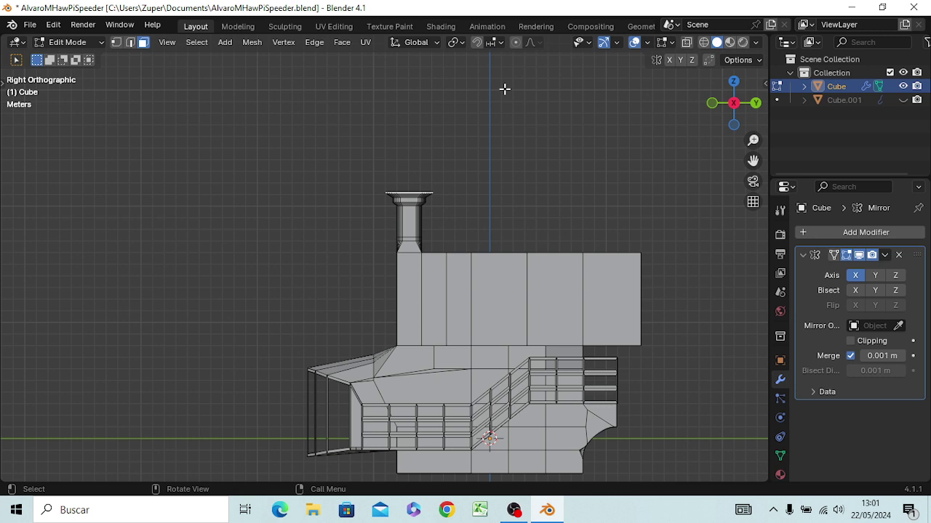
# Raise a new section from the funnel top along Z, widen it slightly and tilt it.
pyautogui.press('g')
pyautogui.press('z')
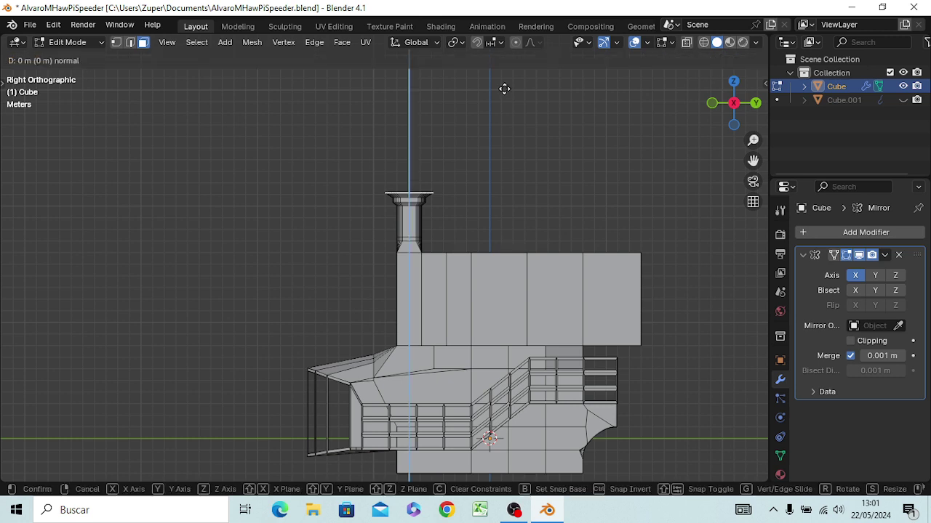
pyautogui.click(506, 79)
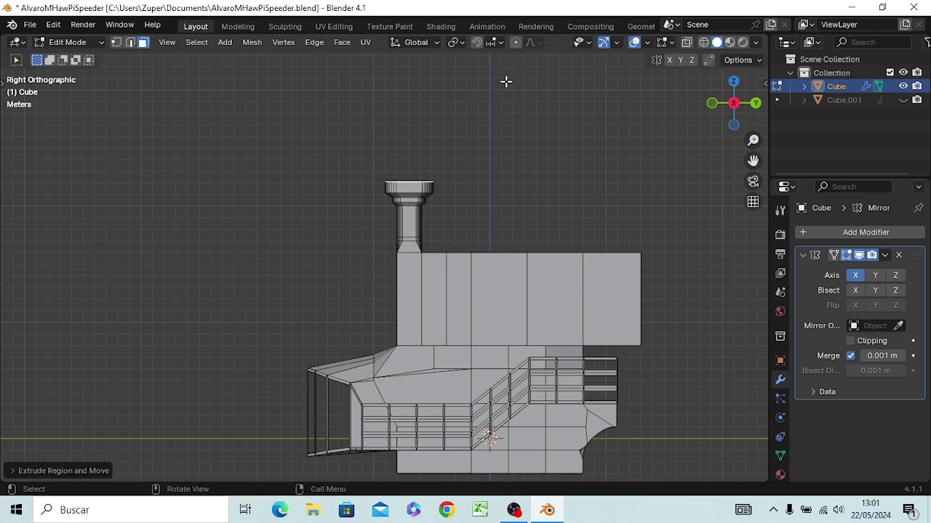
pyautogui.press('s')
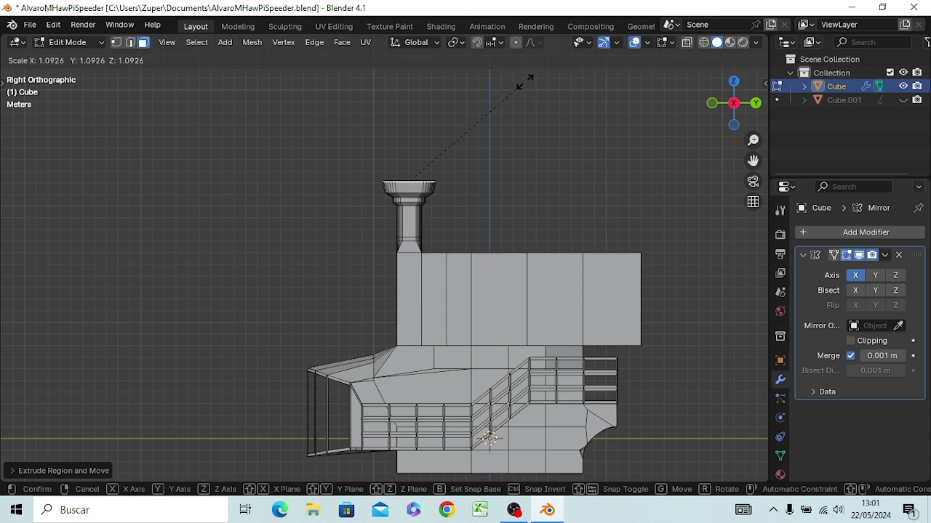
pyautogui.click(529, 84)
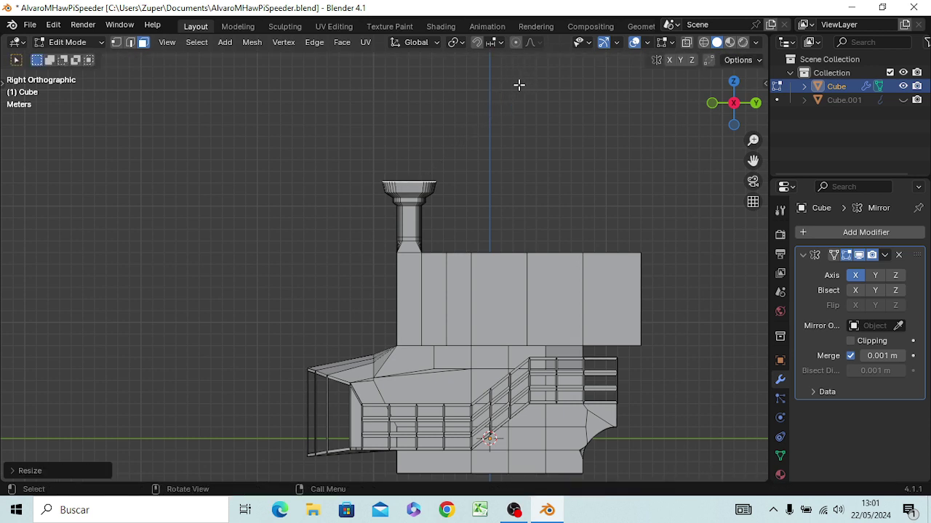
pyautogui.press('r')
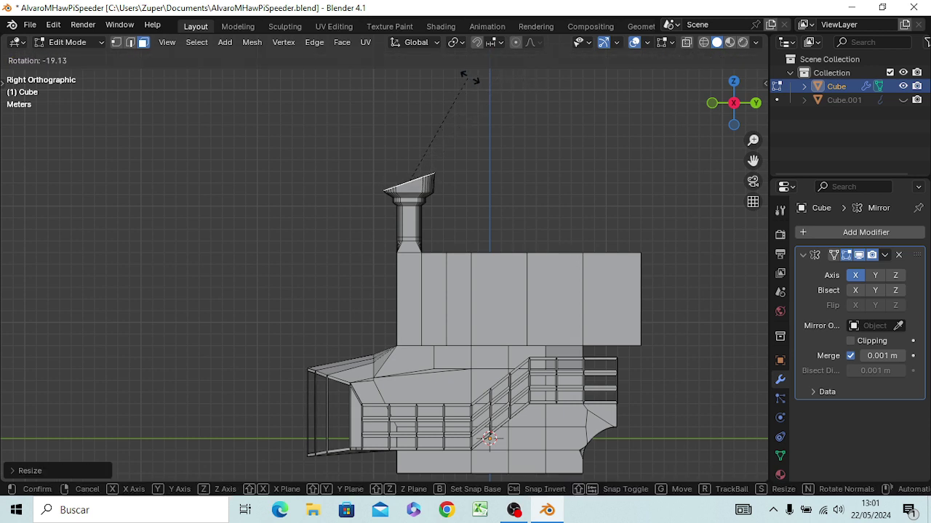
pyautogui.click(465, 77)
# Extrude and tilt two more rings to keep bending the cap over.
pyautogui.press('e')
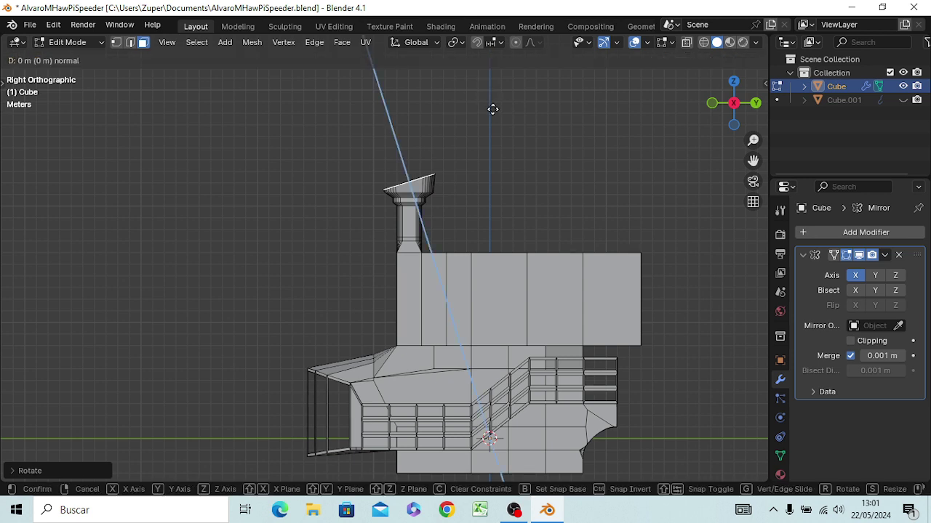
pyautogui.click(478, 101)
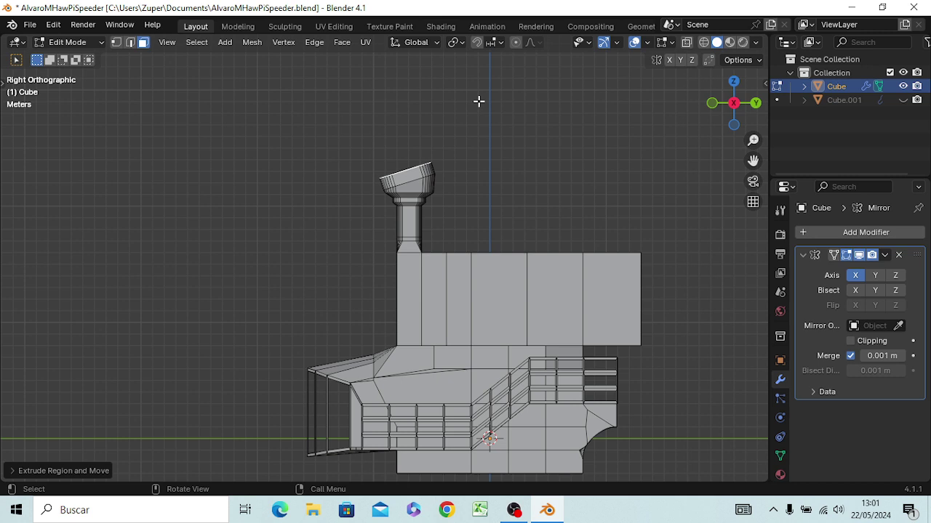
pyautogui.press('r')
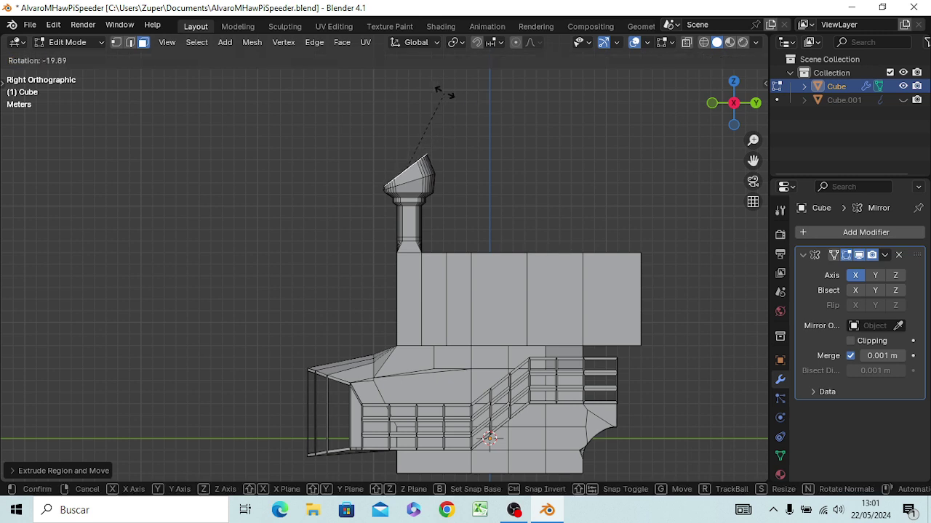
pyautogui.click(444, 92)
pyautogui.press('e')
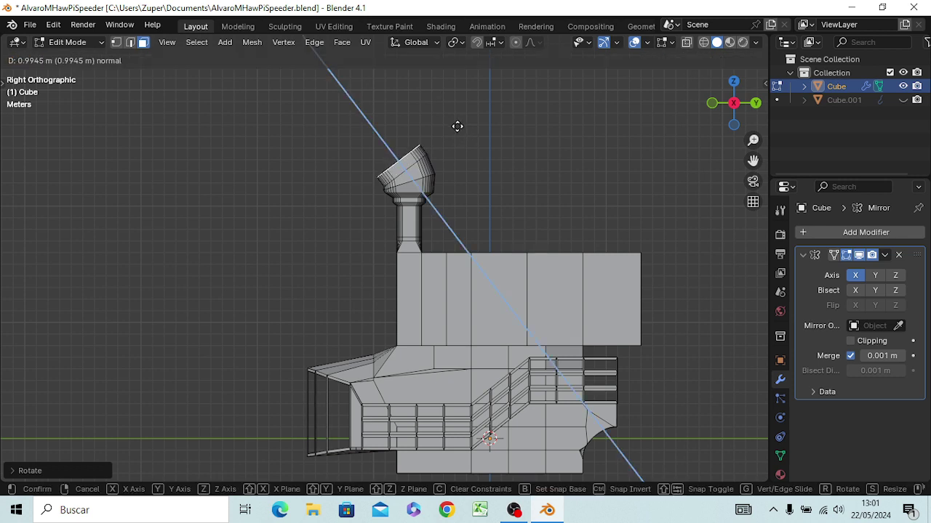
pyautogui.rightClick(457, 127)
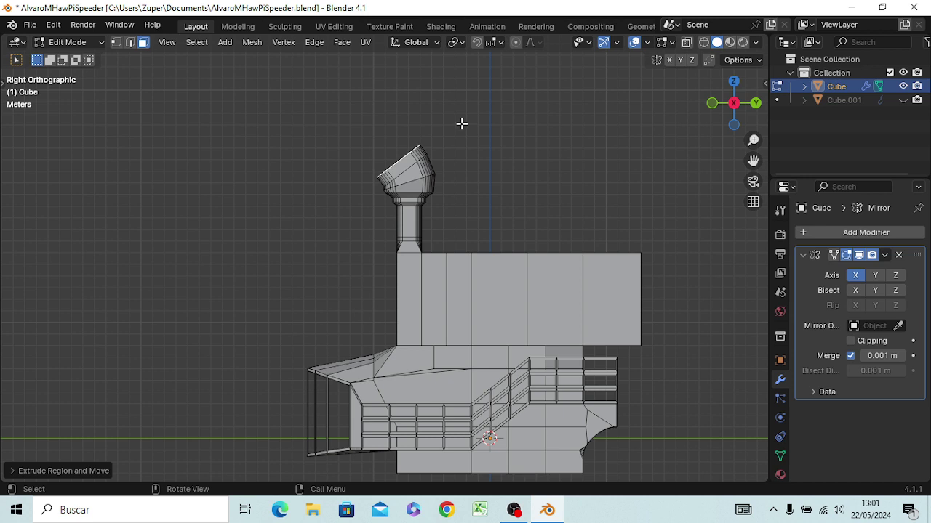
pyautogui.press('r')
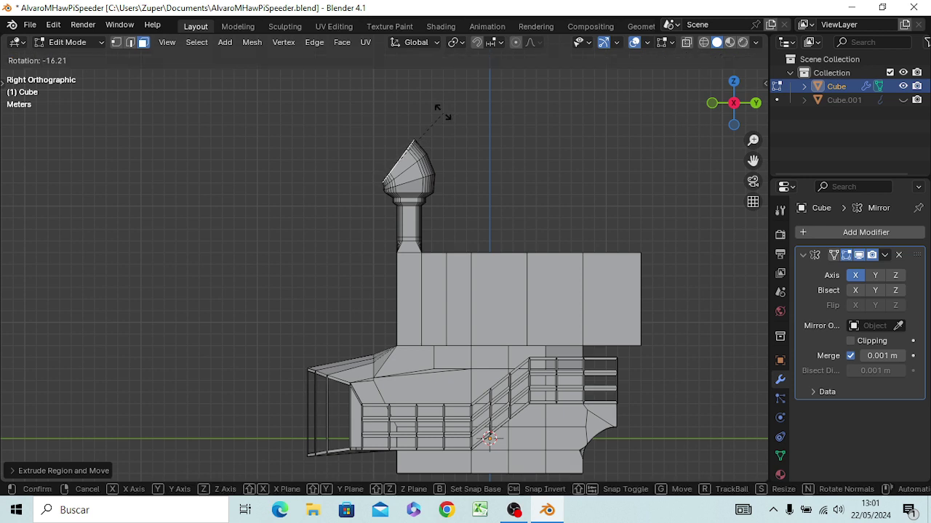
pyautogui.click(441, 110)
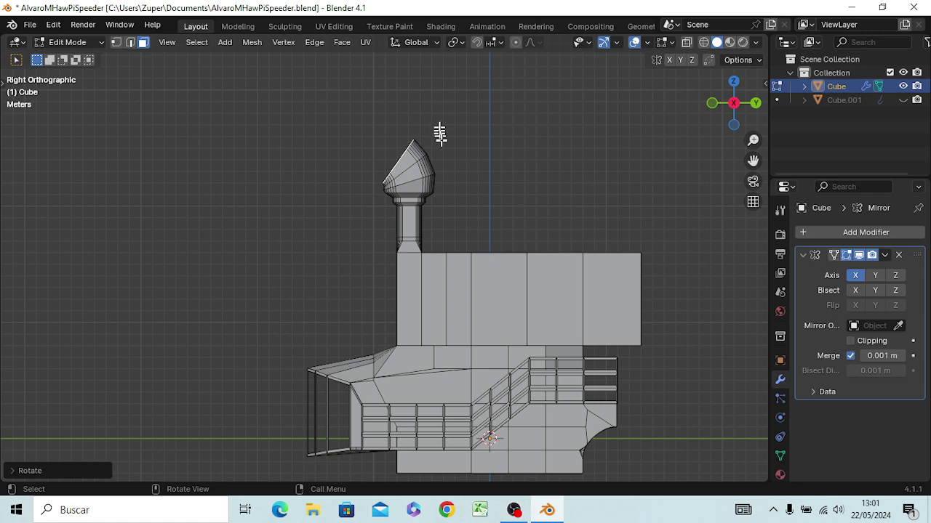
pyautogui.moveTo(445, 172)
pyautogui.mouseDown(button='middle')
pyautogui.moveTo(484, 191)
pyautogui.moveTo(461, 187)
pyautogui.mouseUp(button='middle')
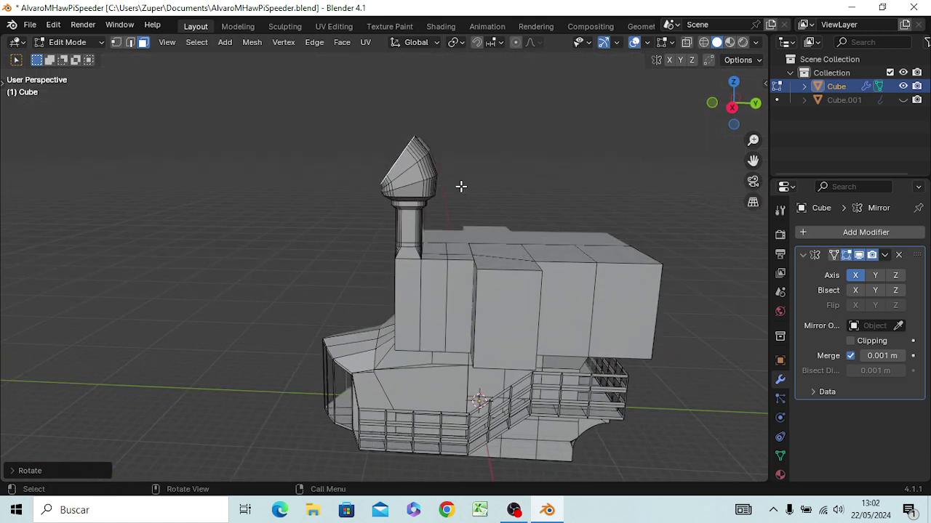
pyautogui.press('KP_3')
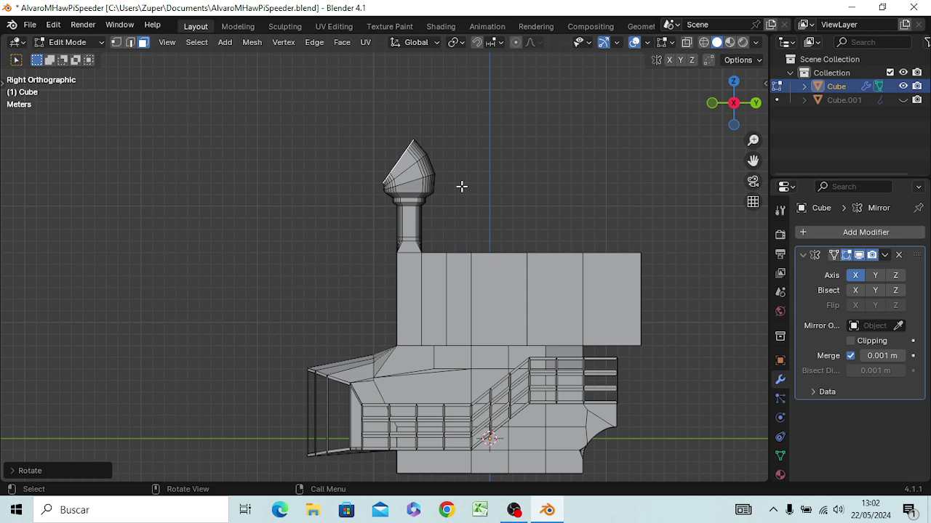
# Add a final rotated elbow section and extend the pipe tip along Z.
pyautogui.press('g')
pyautogui.press('z')
pyautogui.press('z')
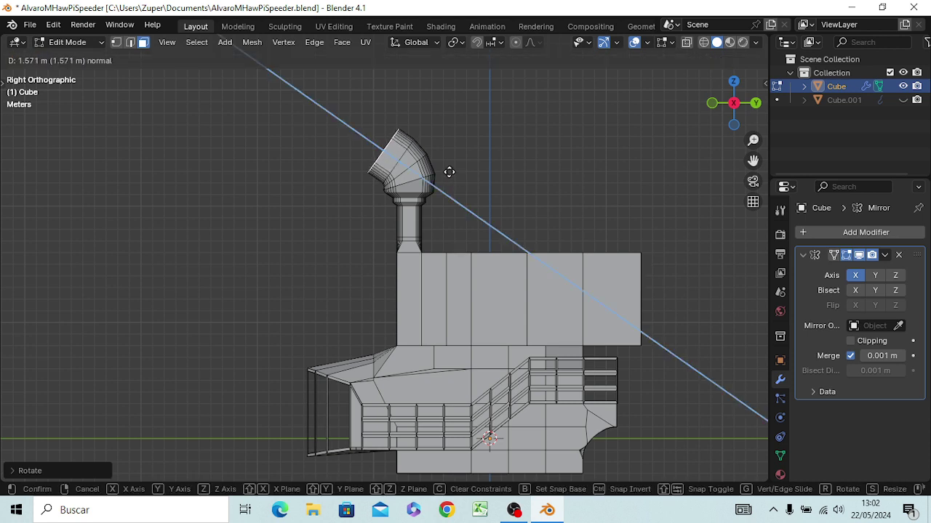
pyautogui.click(448, 171)
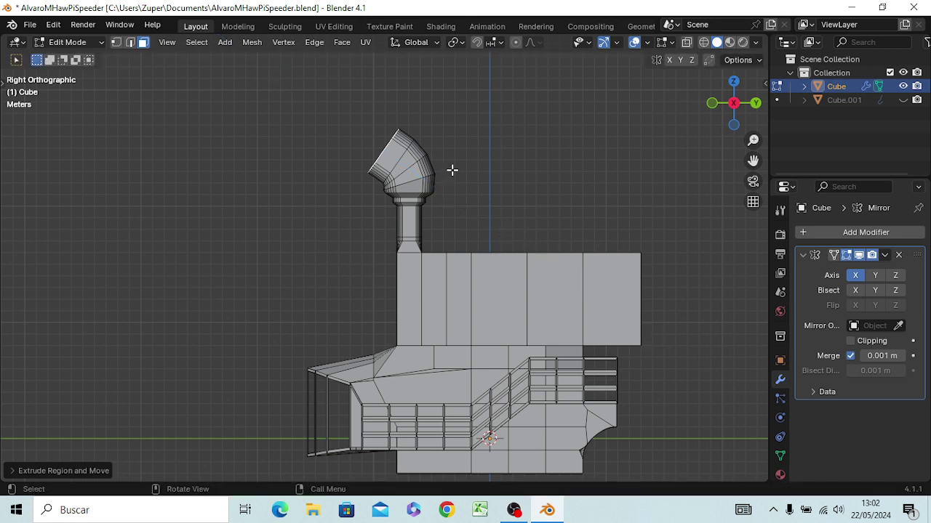
pyautogui.press('r')
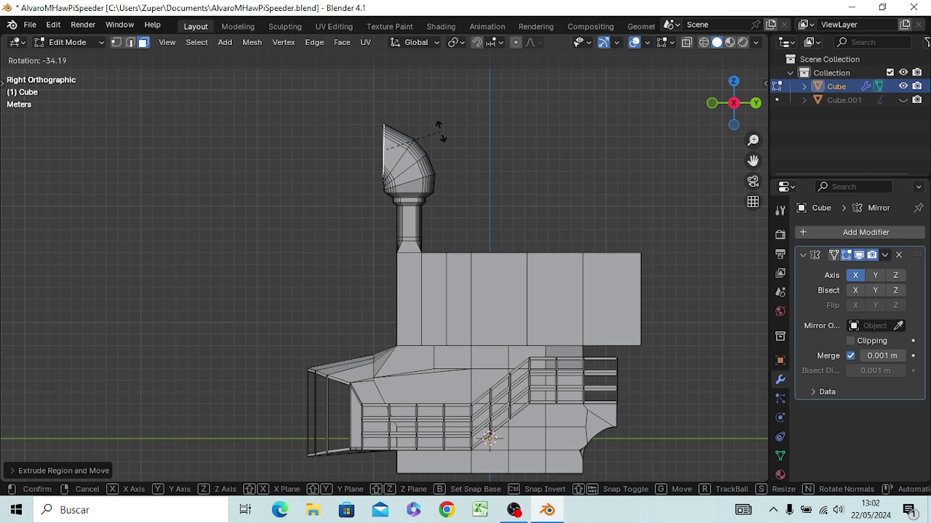
pyautogui.click(438, 131)
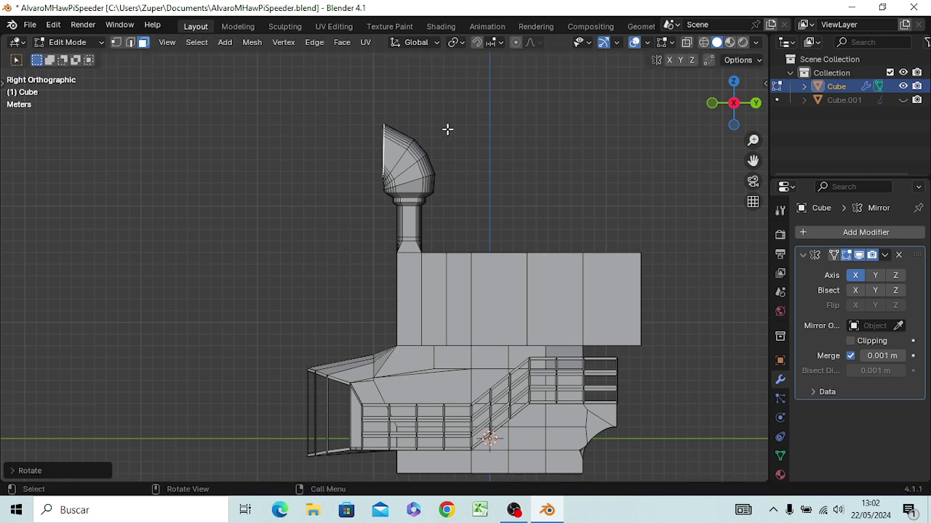
pyautogui.press('g')
pyautogui.press('z')
pyautogui.press('z')
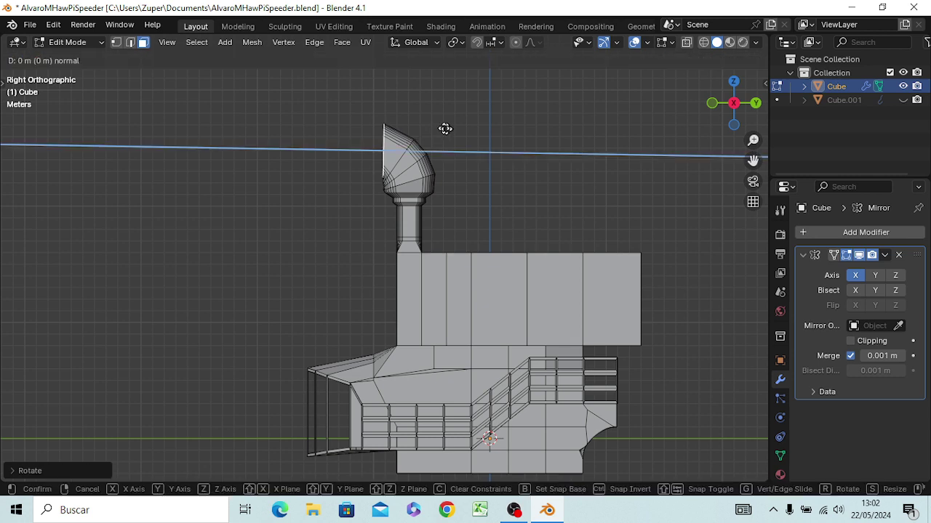
pyautogui.click(431, 129)
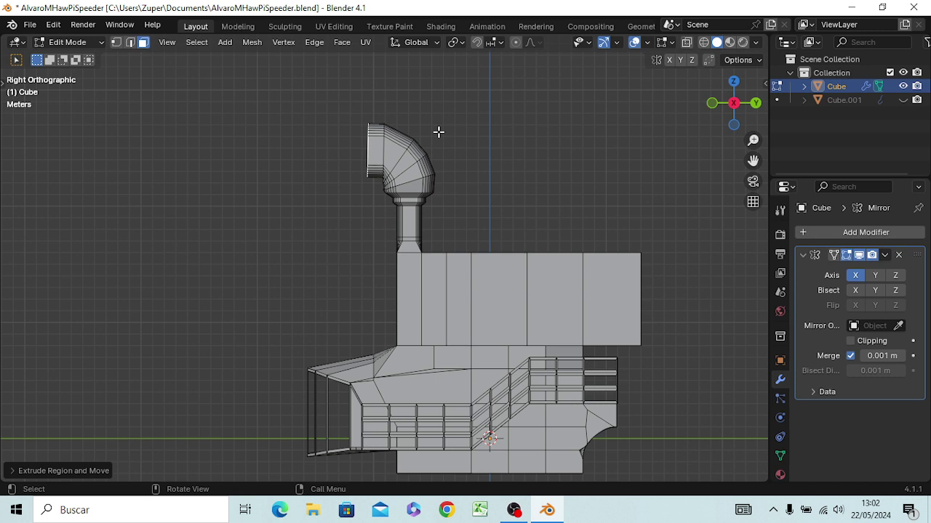
pyautogui.press('KP_1')
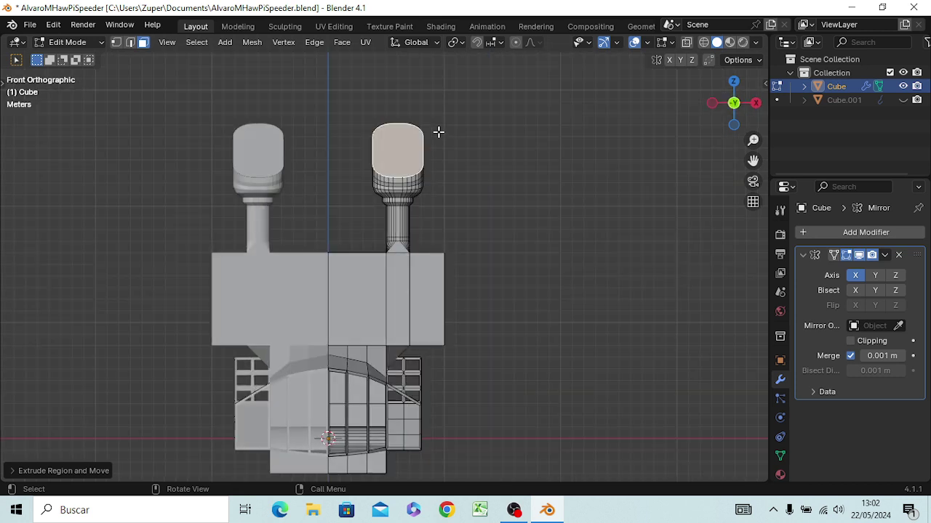
pyautogui.press('s')
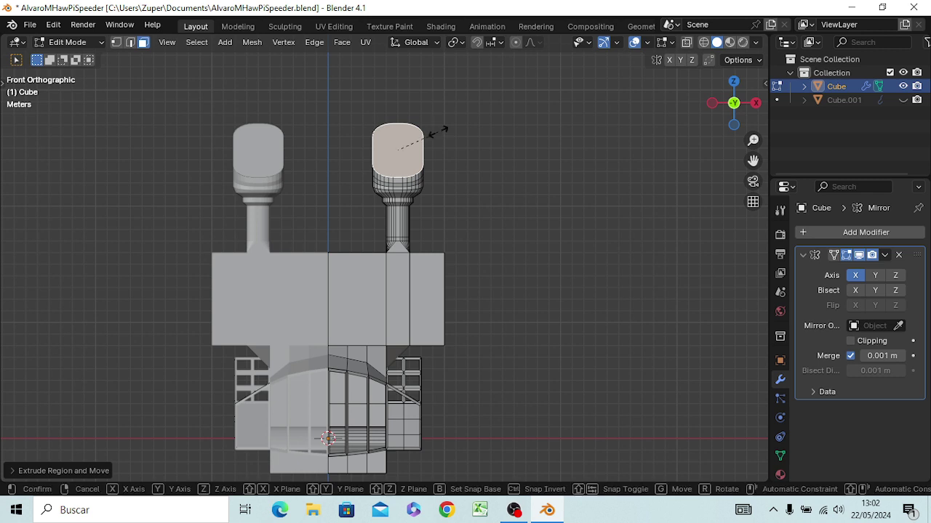
pyautogui.click(455, 124)
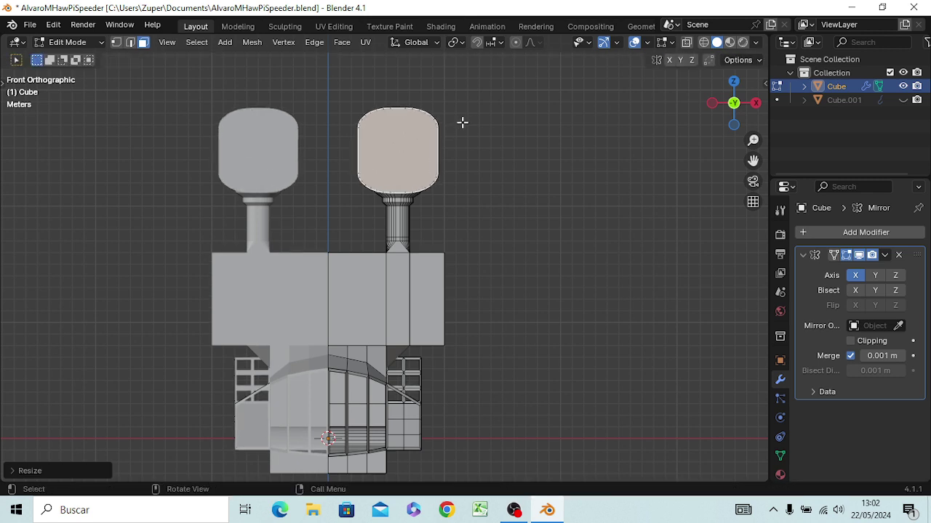
pyautogui.click(502, 170)
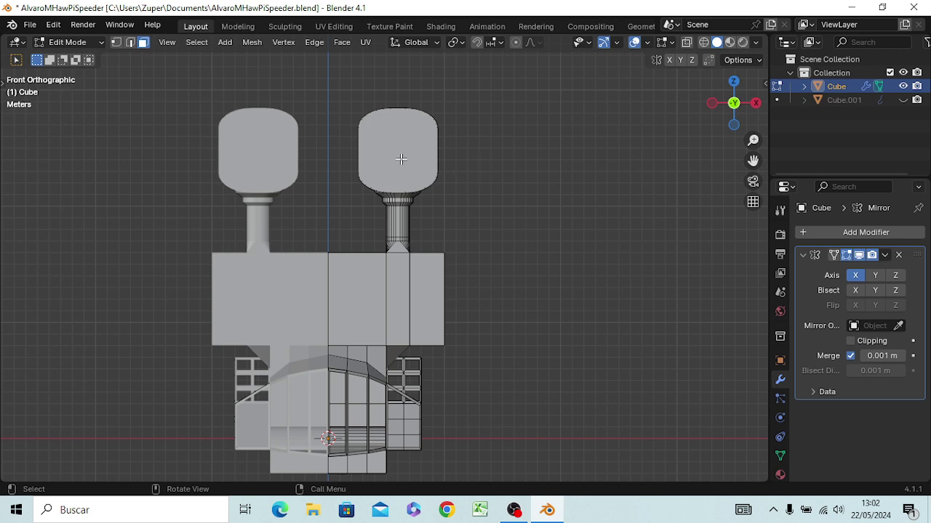
pyautogui.press('l')
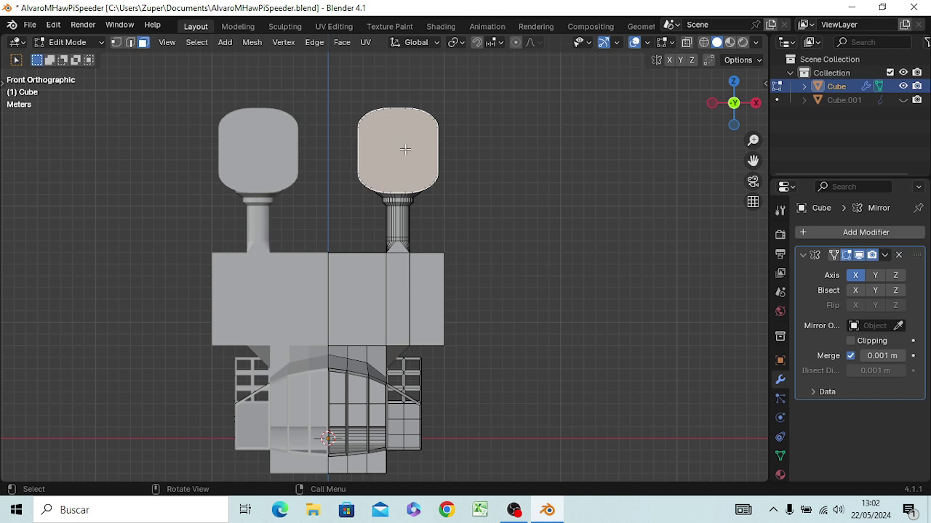
pyautogui.press('i')
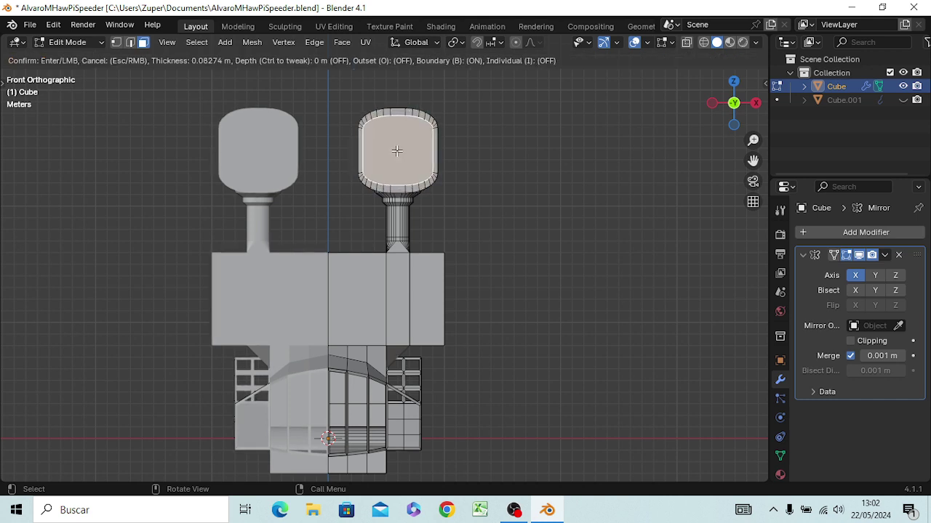
pyautogui.click(401, 148)
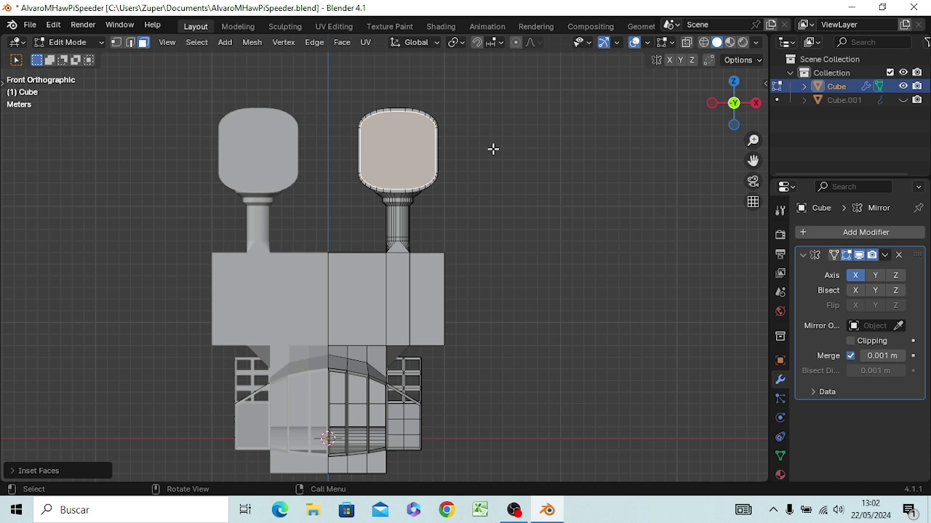
pyautogui.press('x')
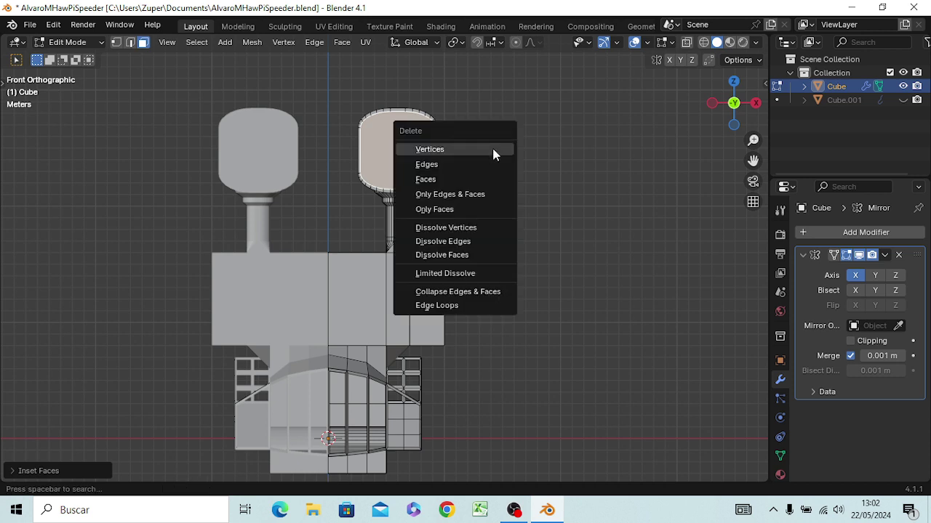
pyautogui.click(493, 153)
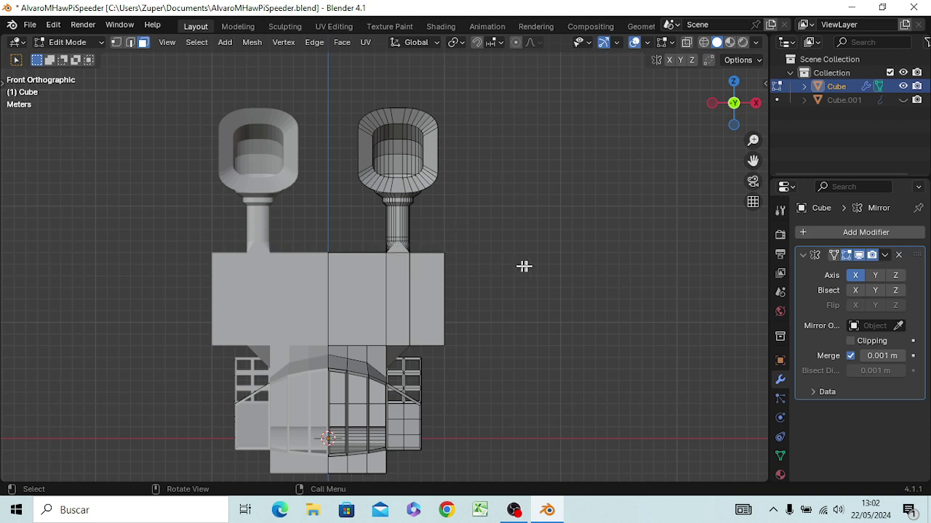
pyautogui.moveTo(523, 266)
pyautogui.mouseDown(button='middle')
pyautogui.moveTo(431, 269)
pyautogui.moveTo(533, 262)
pyautogui.mouseUp(button='middle')
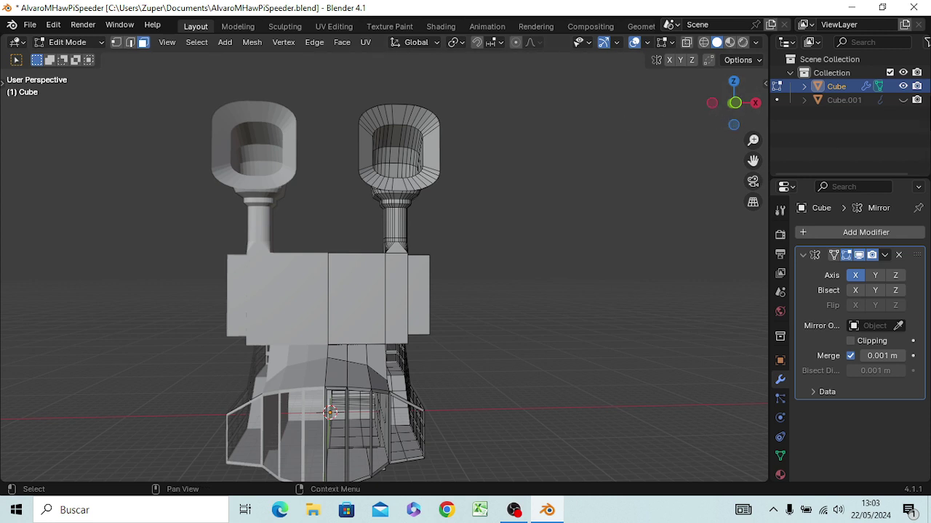
# Resize the top vertices of the right exhaust cap.
pyautogui.press('1')
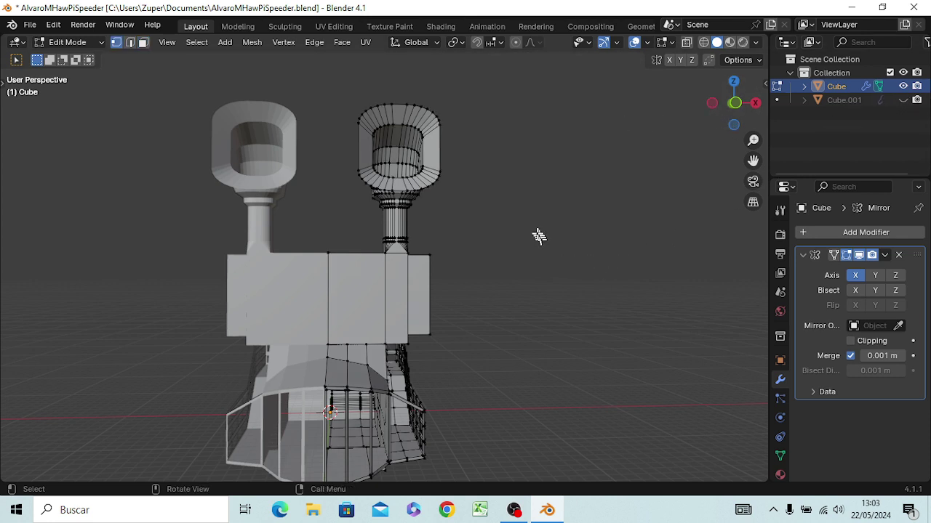
pyautogui.moveTo(340, 76)
pyautogui.mouseDown()
pyautogui.moveTo(402, 196)
pyautogui.moveTo(462, 221)
pyautogui.mouseUp()
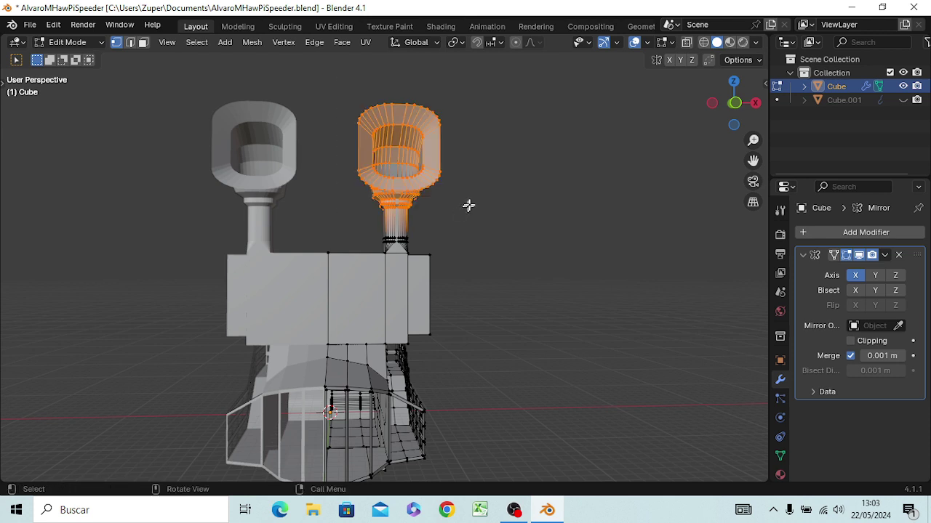
pyautogui.press('s')
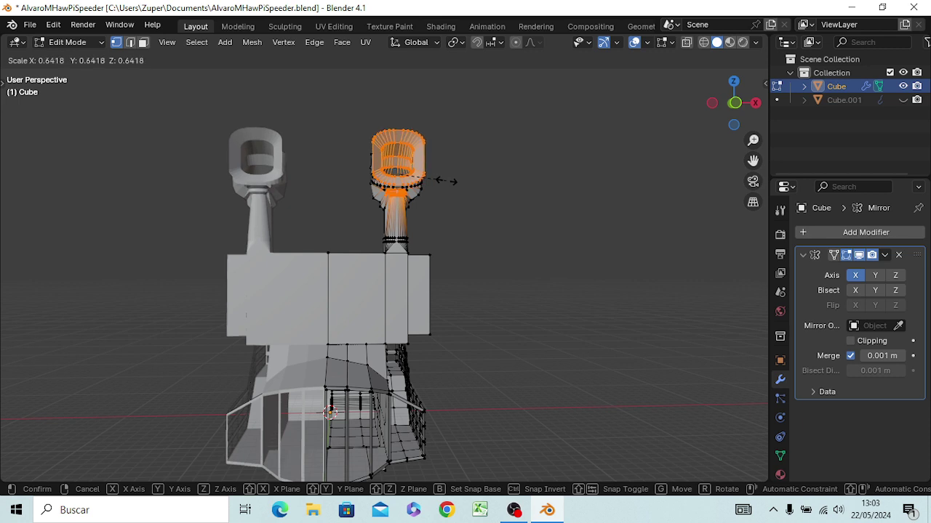
pyautogui.click(445, 183)
pyautogui.click(506, 181)
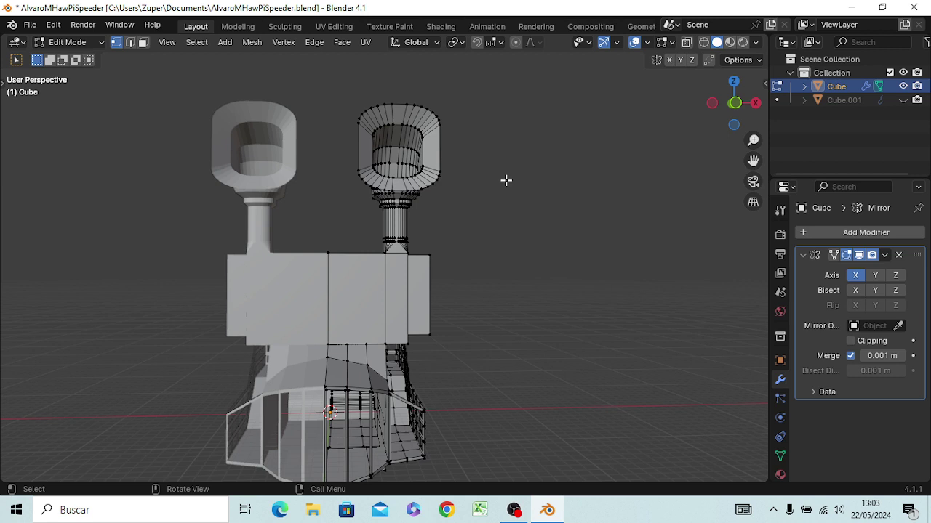
# In wireframe front view, shrink the whole right exhaust cap.
pyautogui.press('z')
pyautogui.click(427, 188)
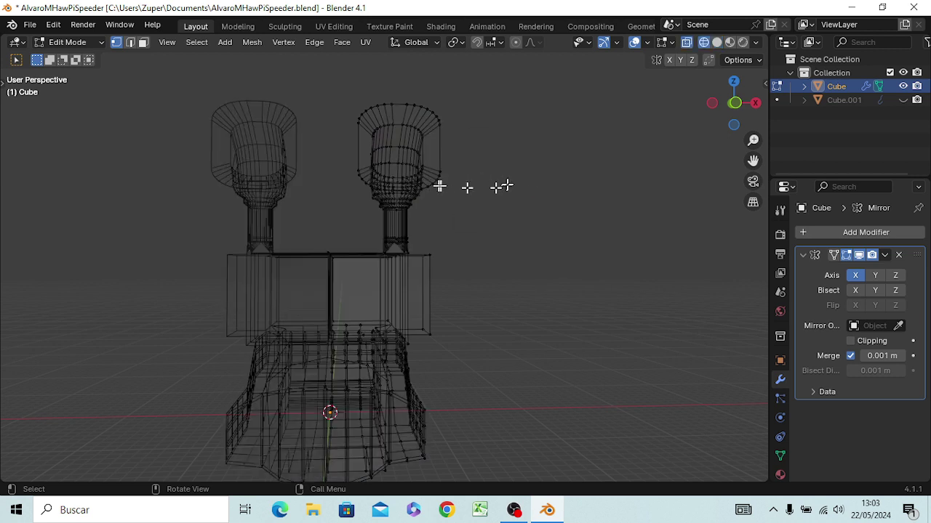
pyautogui.moveTo(329, 71); pyautogui.dragTo(456, 220)
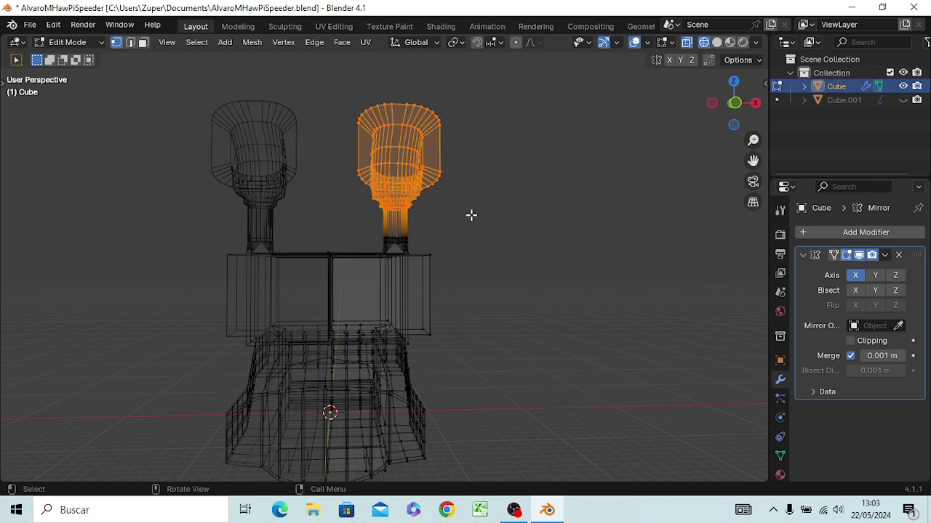
pyautogui.press('KP_1')
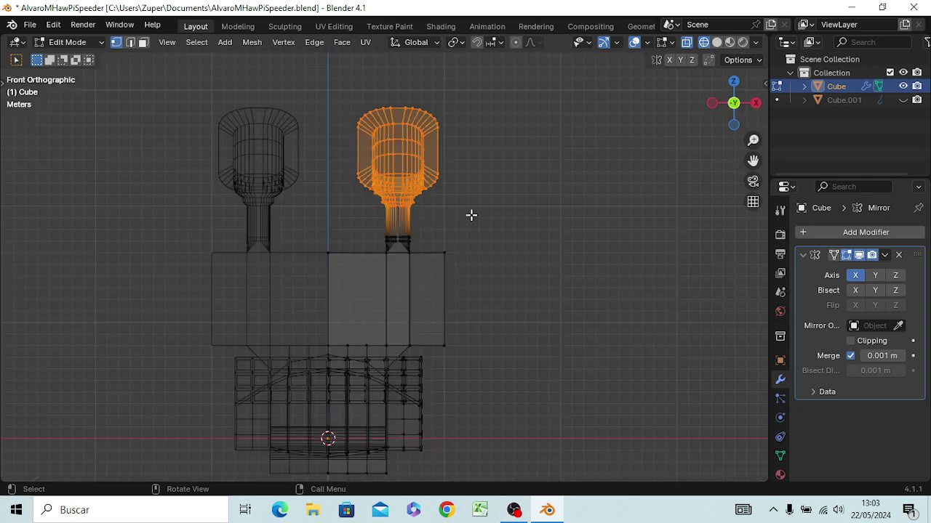
pyautogui.press('s')
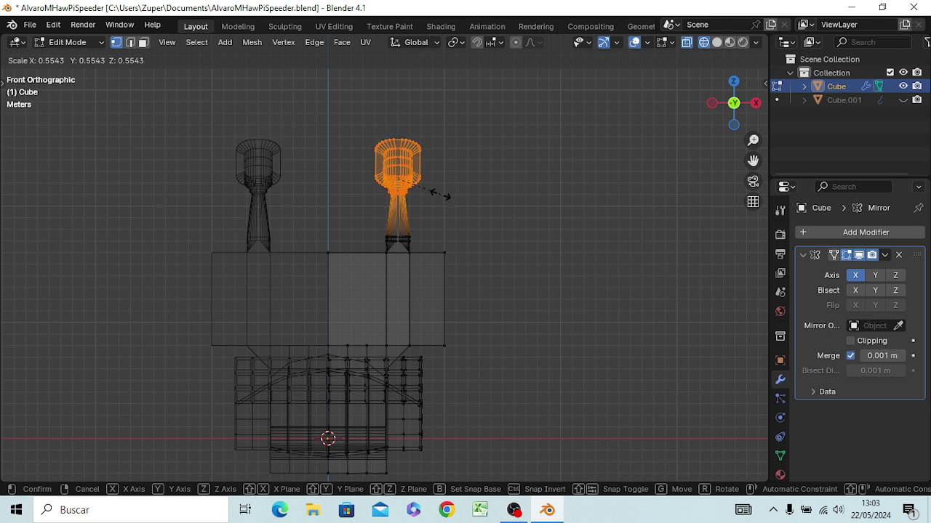
pyautogui.click(479, 191)
# Shrink the right exhaust stack and lower it about 2.7 m along Z onto the hull.
pyautogui.hotkey('alt', 'a')
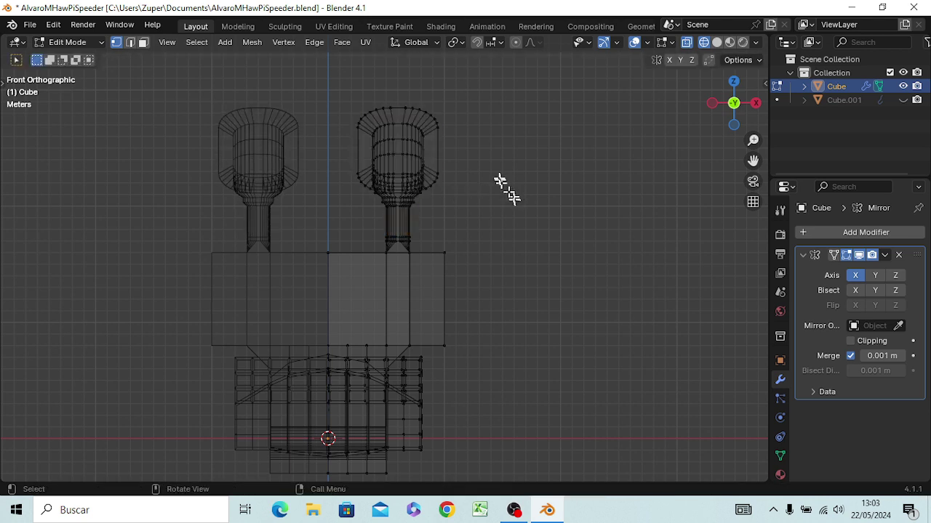
pyautogui.press('b')
pyautogui.moveTo(342, 77); pyautogui.dragTo(431, 247)
pyautogui.moveTo(343, 58); pyautogui.dragTo(469, 241)
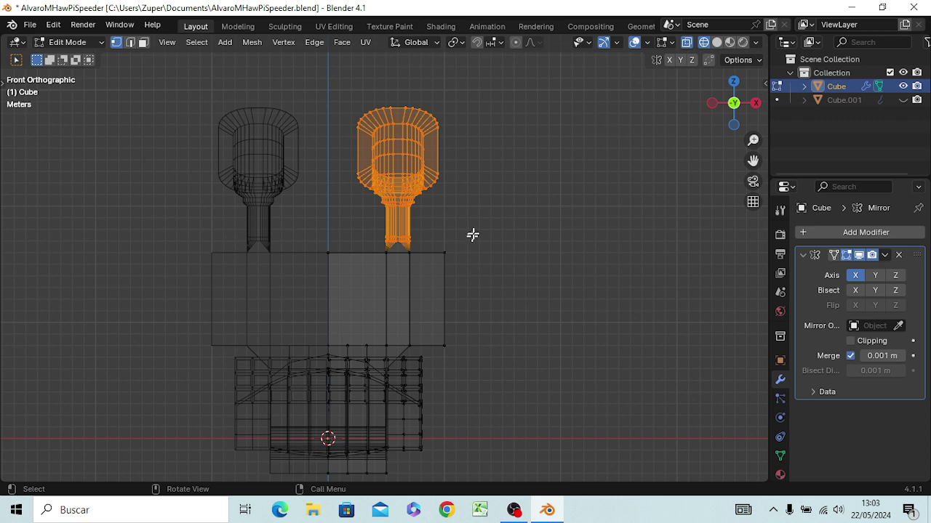
pyautogui.press('s')
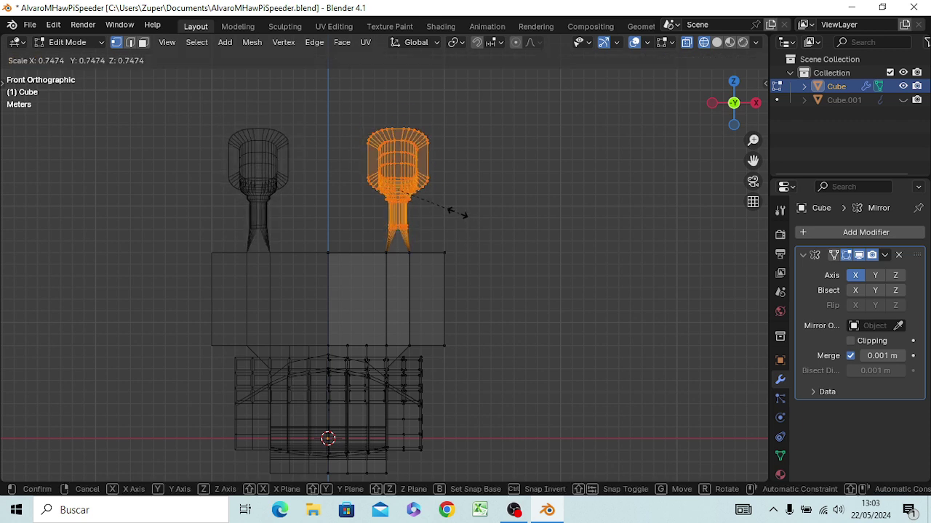
pyautogui.click(446, 201)
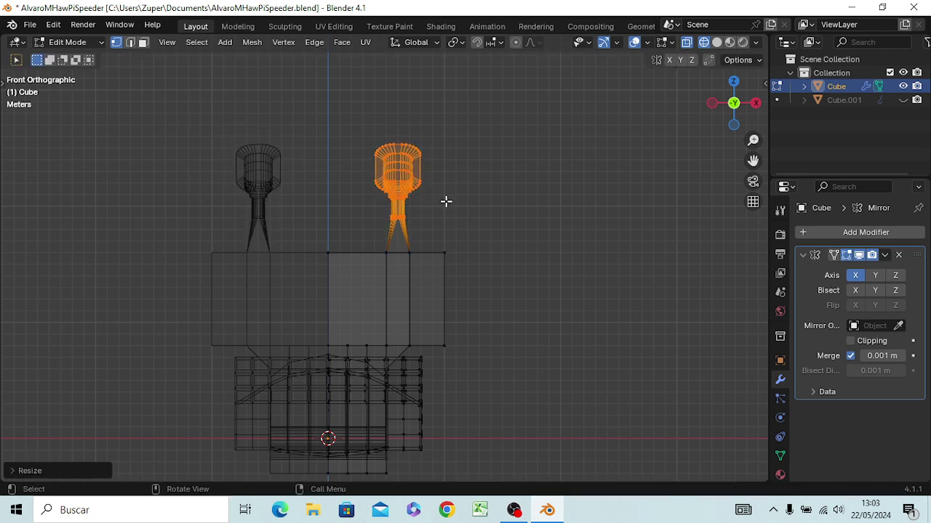
pyautogui.press('g')
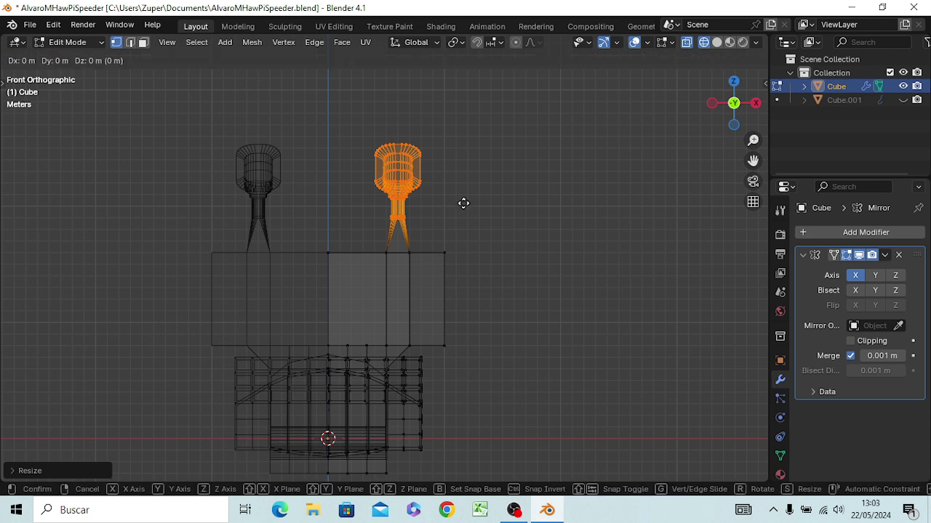
pyautogui.press('z')
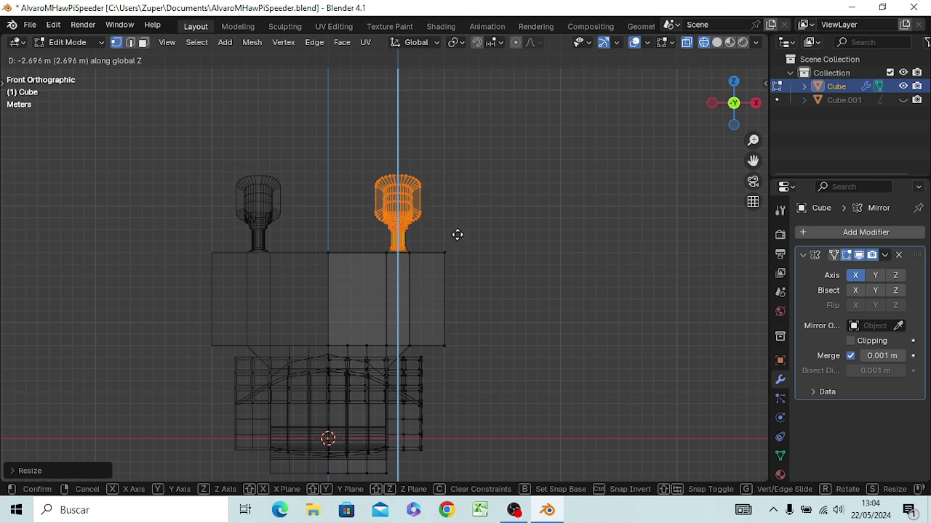
pyautogui.click(456, 234)
pyautogui.click(488, 218)
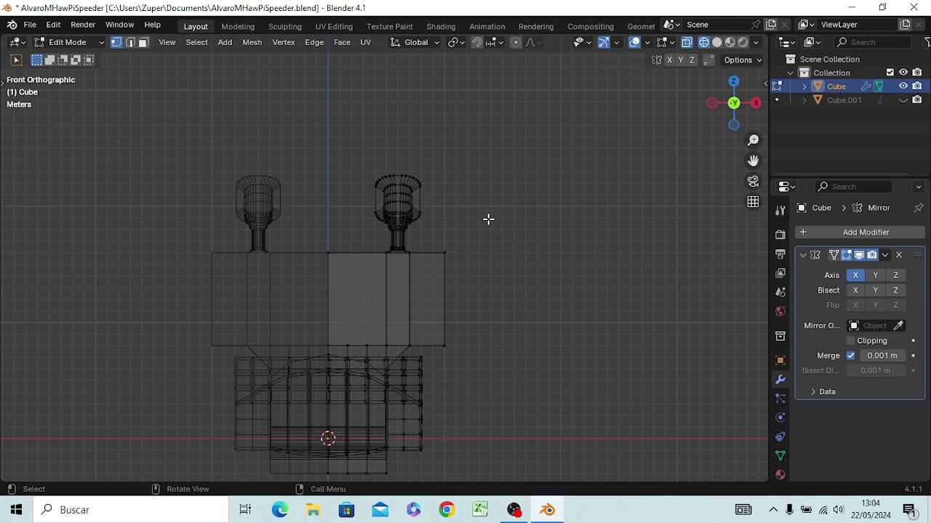
pyautogui.moveTo(538, 240)
pyautogui.mouseDown(button='middle')
pyautogui.moveTo(528, 175)
pyautogui.moveTo(557, 97)
pyautogui.moveTo(541, 199)
pyautogui.mouseUp(button='middle')
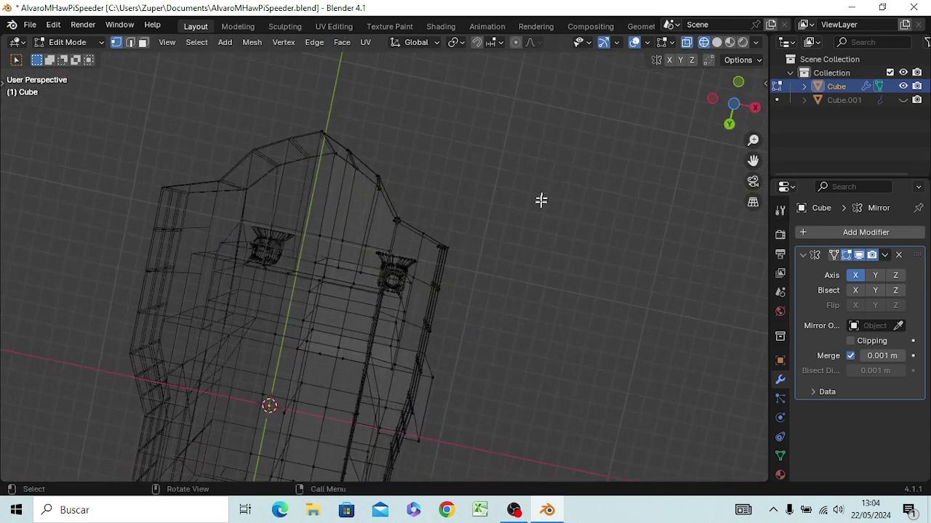
# Return to solid shading, orbit to inspect the speeder, then switch to OBS Studio.
pyautogui.press('z')
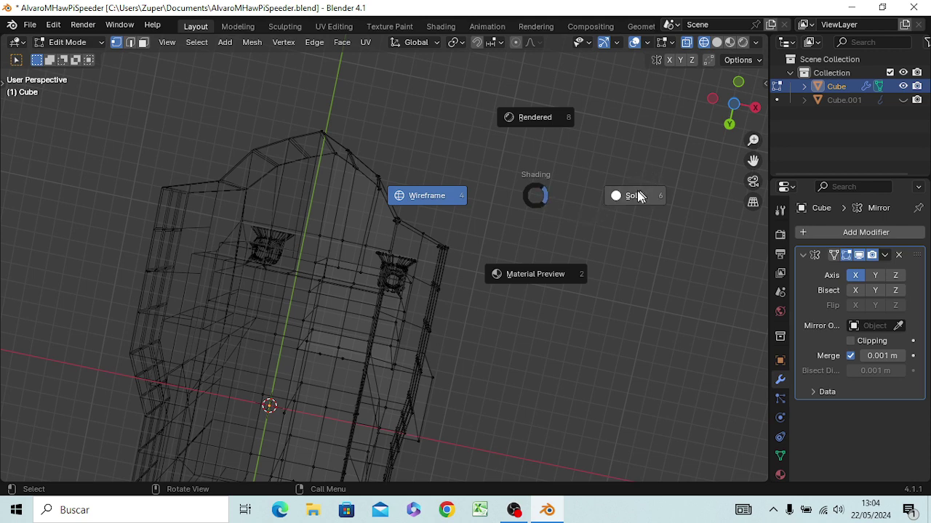
pyautogui.click(636, 196)
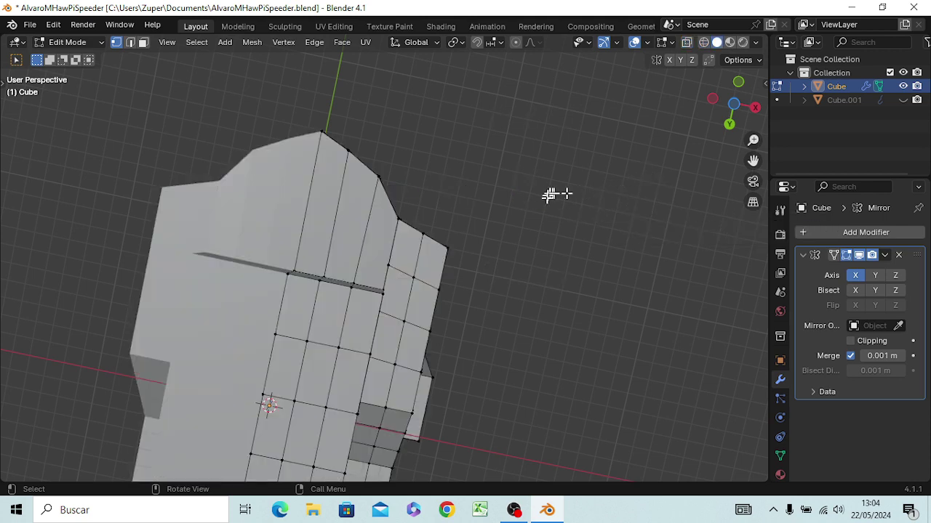
pyautogui.moveTo(550, 194)
pyautogui.mouseDown(button='middle')
pyautogui.moveTo(496, 340)
pyautogui.moveTo(633, 348)
pyautogui.mouseUp(button='middle')
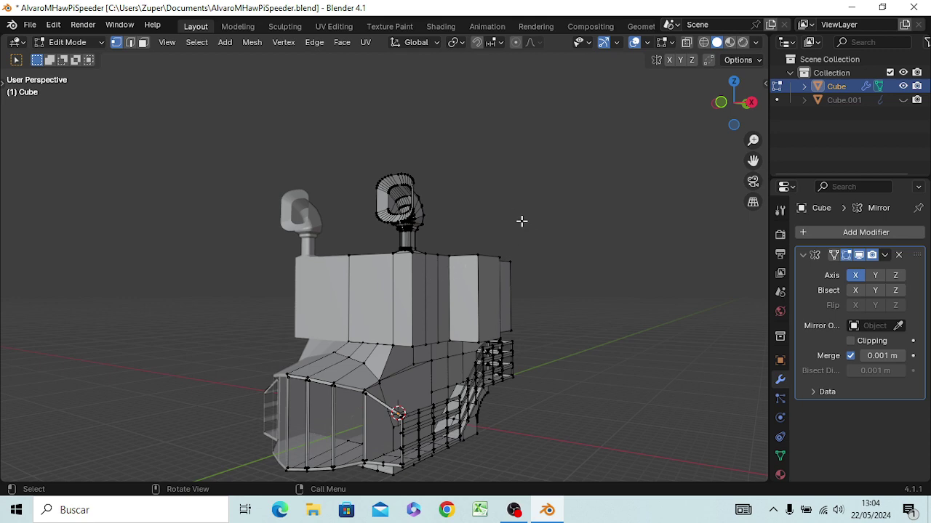
pyautogui.moveTo(621, 339)
pyautogui.mouseDown(button='middle')
pyautogui.moveTo(356, 355)
pyautogui.moveTo(668, 413)
pyautogui.moveTo(623, 374)
pyautogui.moveTo(487, 327)
pyautogui.moveTo(473, 297)
pyautogui.moveTo(473, 332)
pyautogui.moveTo(592, 342)
pyautogui.moveTo(590, 366)
pyautogui.moveTo(526, 346)
pyautogui.moveTo(504, 328)
pyautogui.moveTo(512, 317)
pyautogui.mouseUp(button='middle')
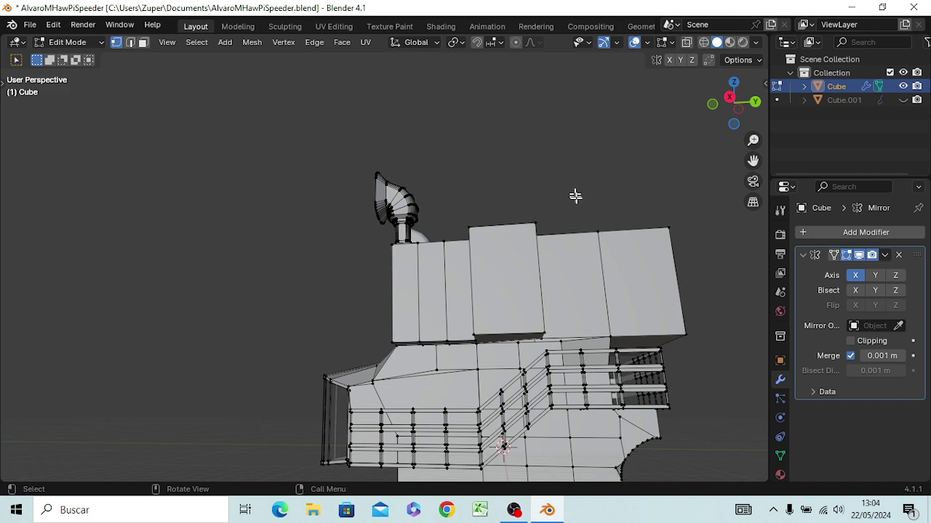
pyautogui.moveTo(575, 195)
pyautogui.mouseDown(button='middle')
pyautogui.moveTo(588, 245)
pyautogui.moveTo(667, 239)
pyautogui.mouseUp(button='middle')
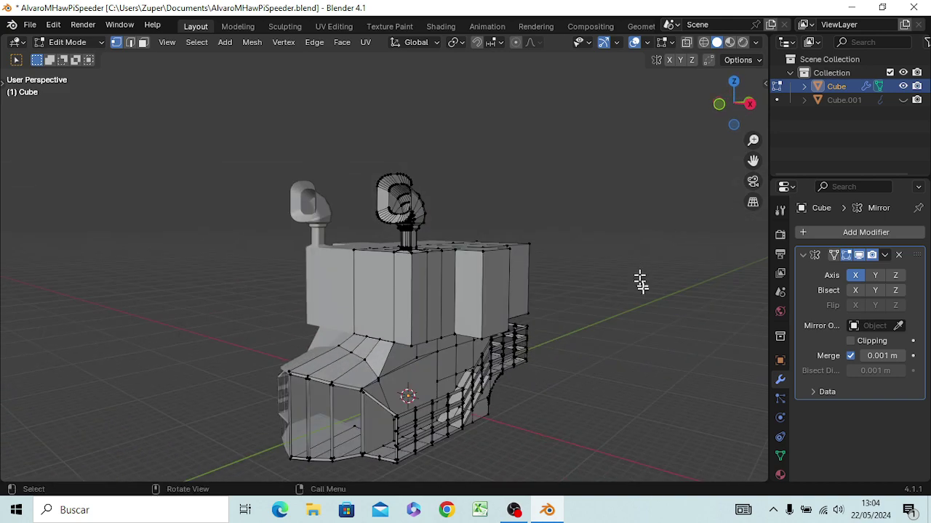
pyautogui.moveTo(640, 281)
pyautogui.mouseDown(button='middle')
pyautogui.moveTo(671, 249)
pyautogui.moveTo(638, 266)
pyautogui.moveTo(603, 258)
pyautogui.moveTo(538, 314)
pyautogui.moveTo(607, 204)
pyautogui.moveTo(642, 214)
pyautogui.moveTo(663, 184)
pyautogui.moveTo(657, 256)
pyautogui.moveTo(613, 277)
pyautogui.moveTo(524, 289)
pyautogui.mouseUp(button='middle')
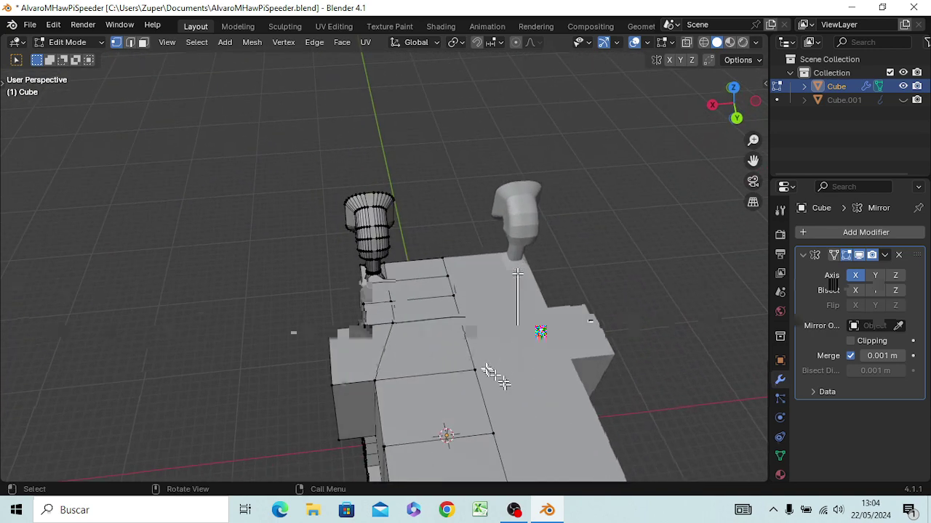
pyautogui.moveTo(538, 418)
pyautogui.mouseDown(button='middle')
pyautogui.moveTo(557, 415)
pyautogui.moveTo(566, 398)
pyautogui.moveTo(545, 328)
pyautogui.moveTo(556, 288)
pyautogui.moveTo(581, 306)
pyautogui.moveTo(655, 322)
pyautogui.moveTo(48, 340)
pyautogui.mouseUp(button='middle')
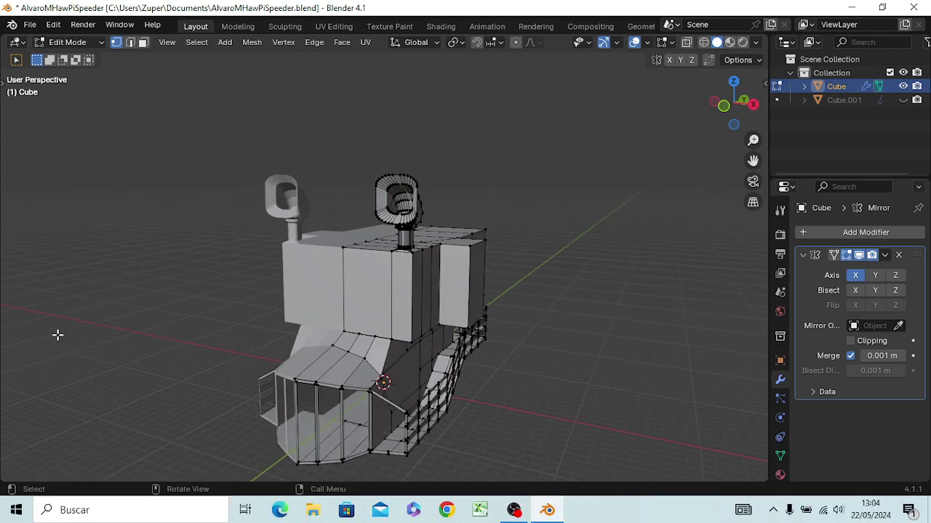
pyautogui.hotkey('alt', 'Tab')
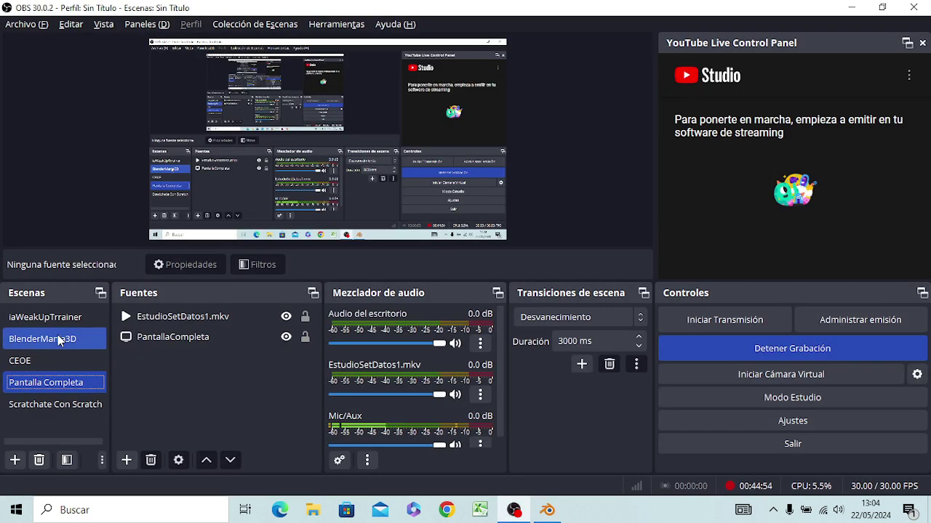